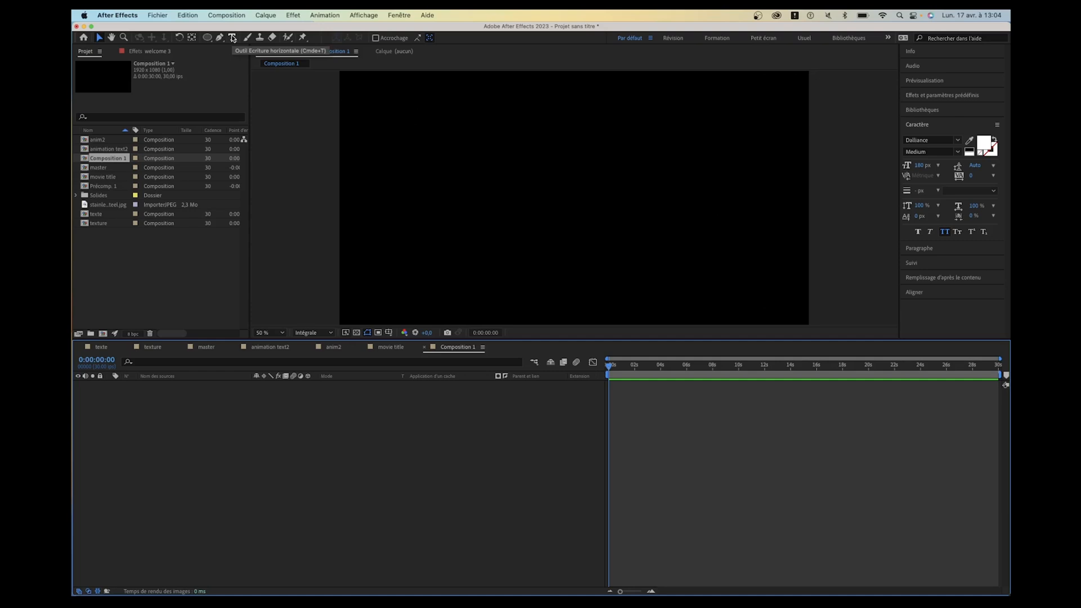
- Create a text layer in the middle of Composition 1 reading "This Summer"
double_click(233, 38)
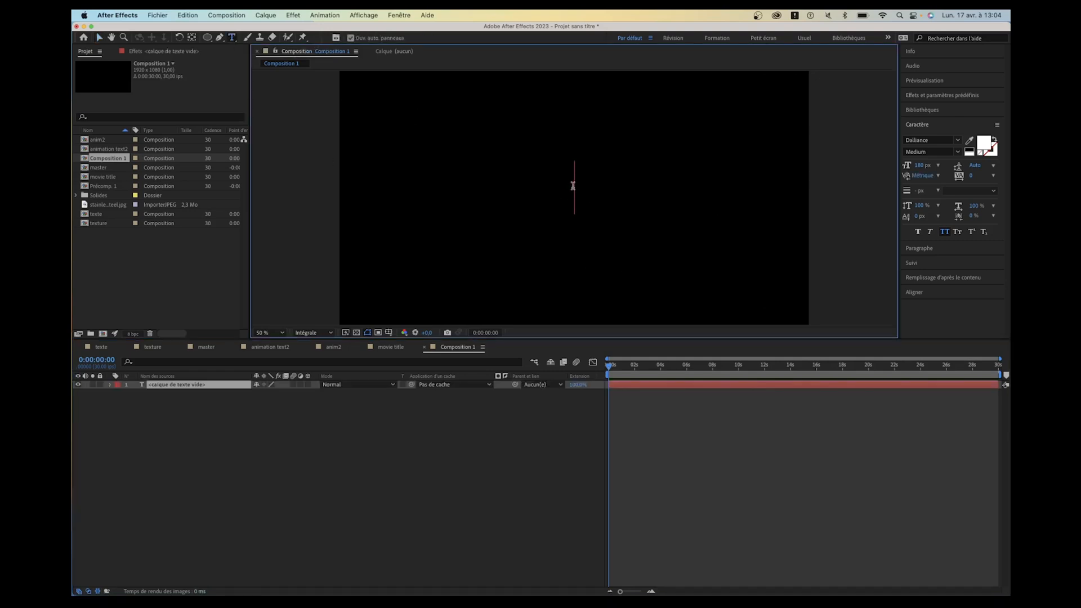
text(T)
key(BackSpace)
text(TH)
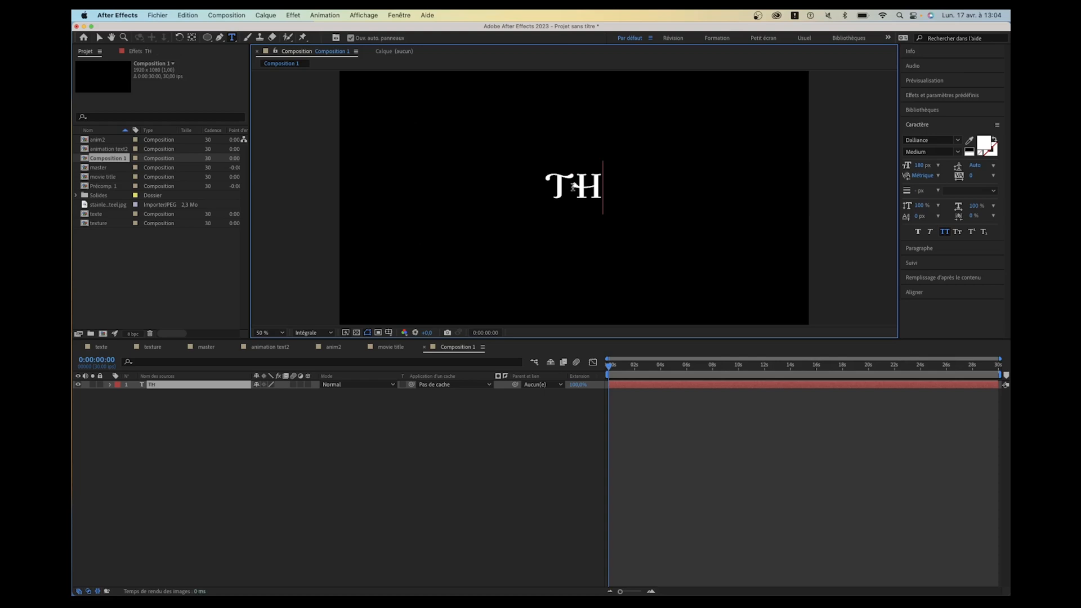
text(Is SUMEM)
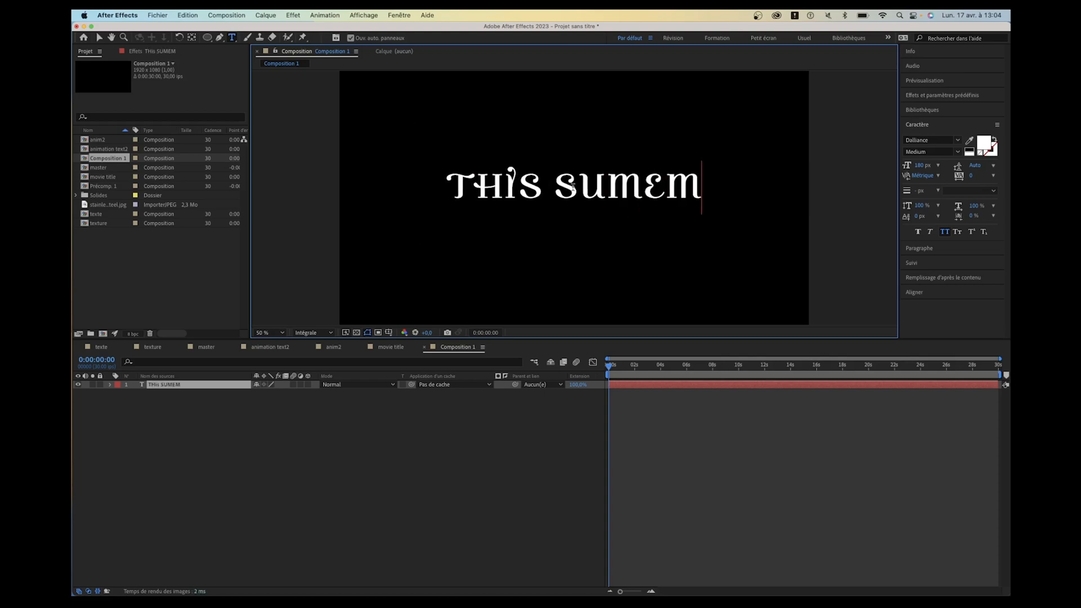
key(BackSpace)
key(BackSpace)
text(mer)
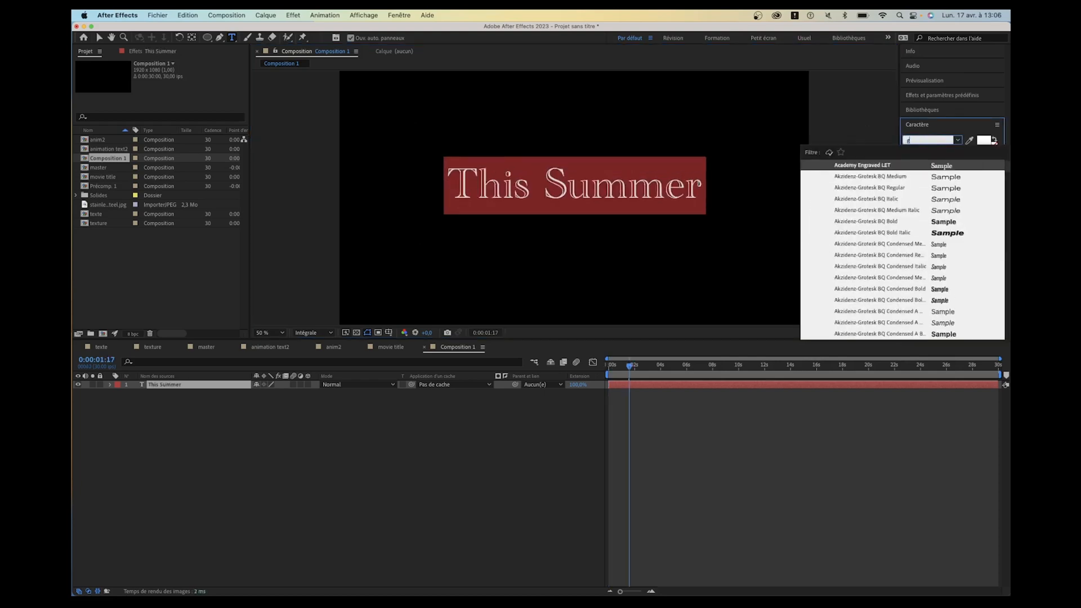
- Change the text's font to Gilroy ExtraBold and return the playhead to the start of the composition
text(gil)
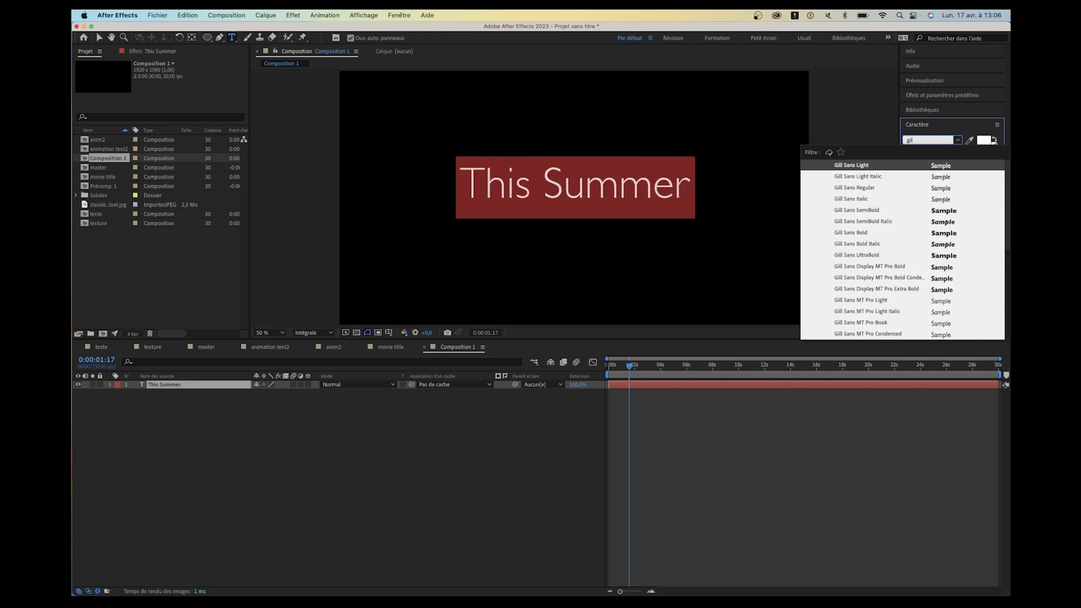
text(roy)
click(849, 176)
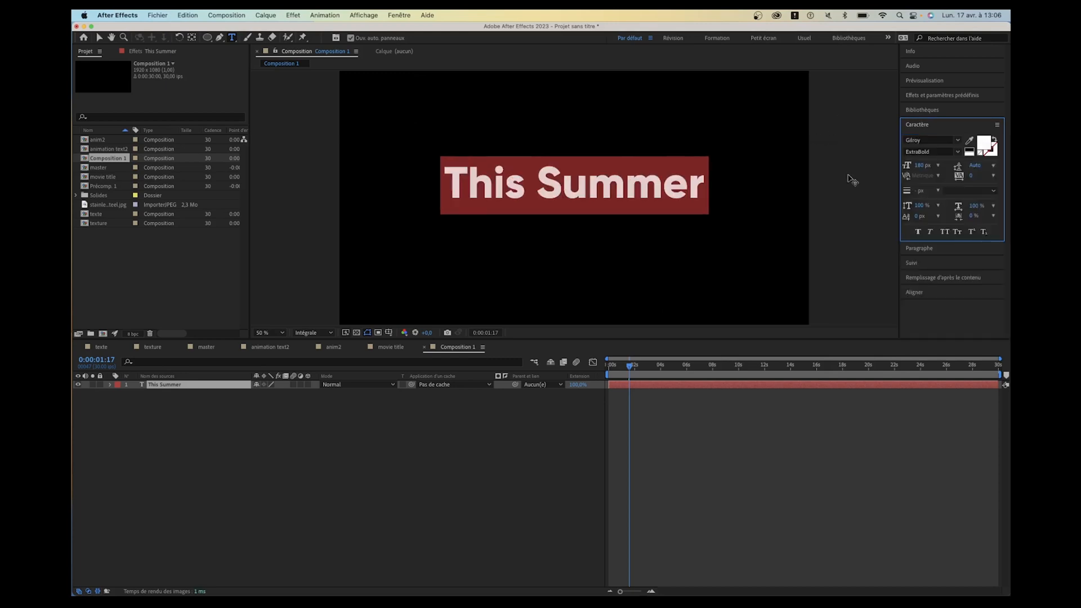
click(424, 435)
drag(628, 366, 598, 366)
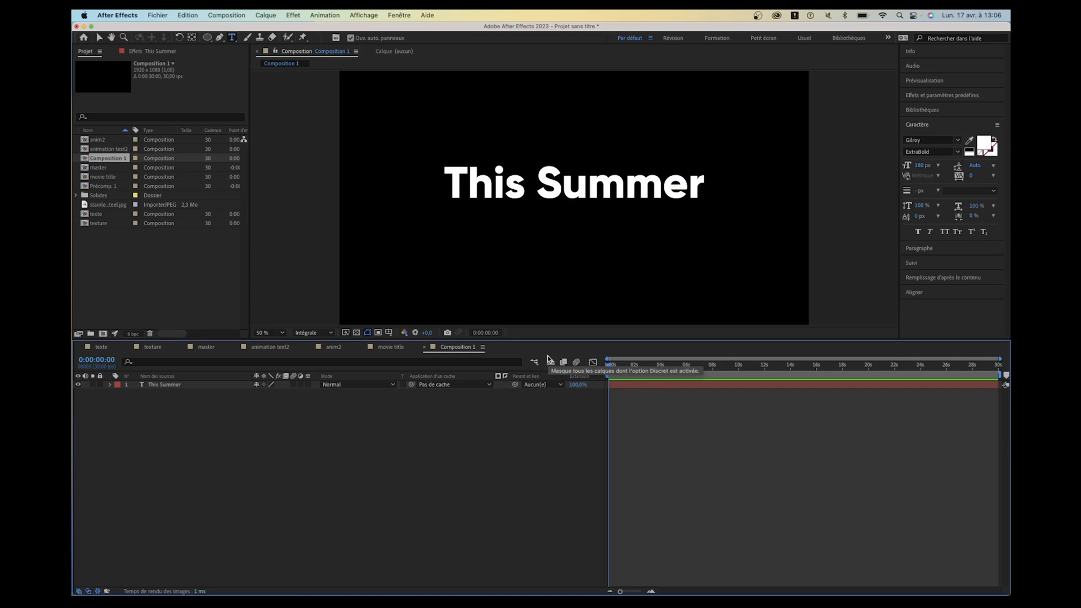
- Center the This Summer text layer horizontally and vertically in the composition
click(929, 291)
click(210, 384)
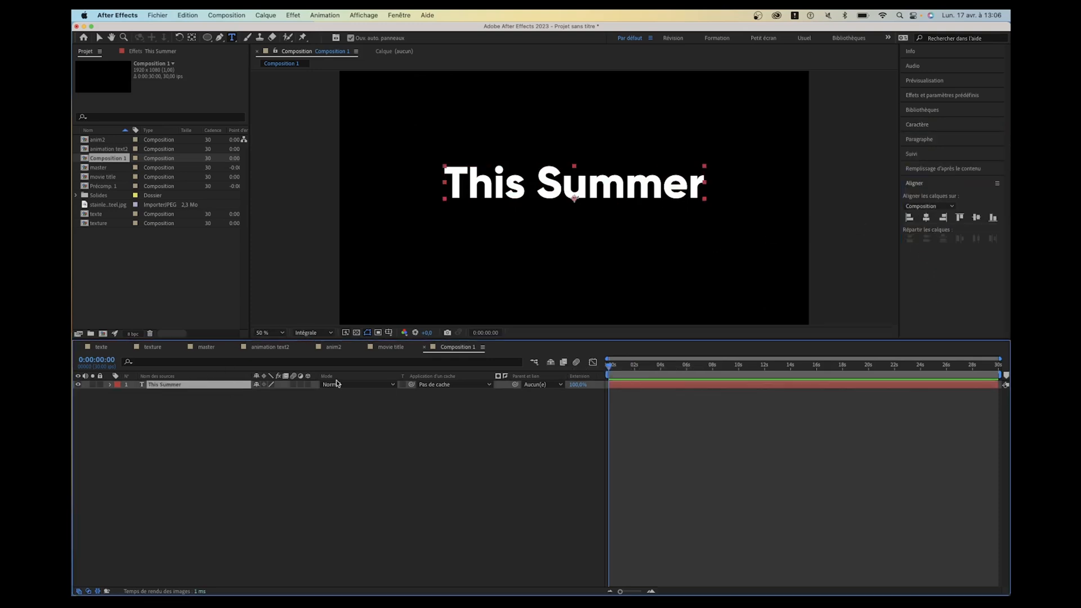
click(921, 221)
click(976, 217)
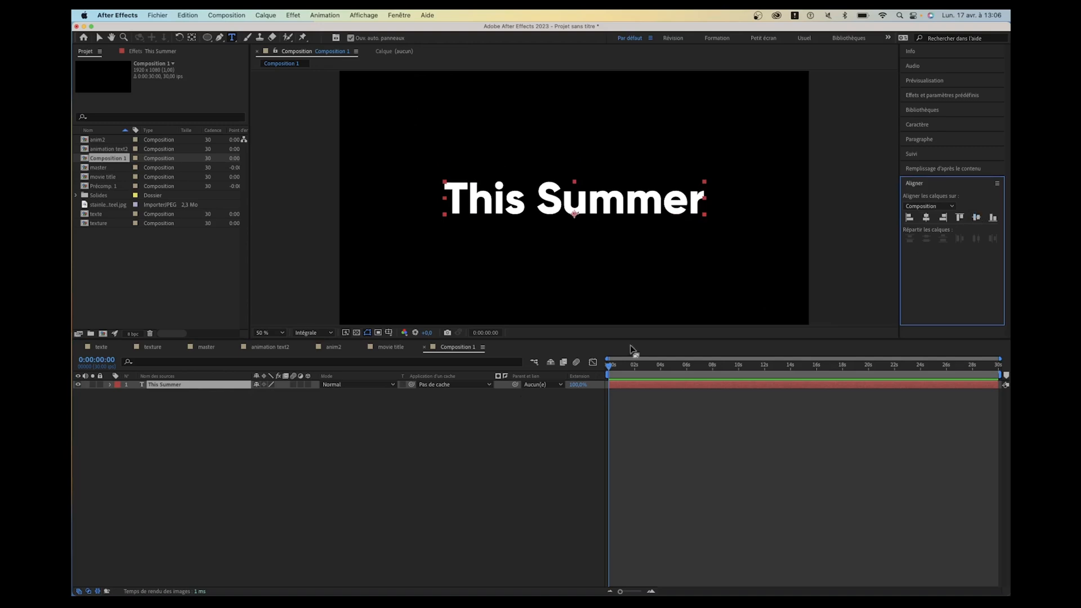
- Increase the This Summer layer's font size to 229 px and deselect the layer
click(134, 403)
click(167, 385)
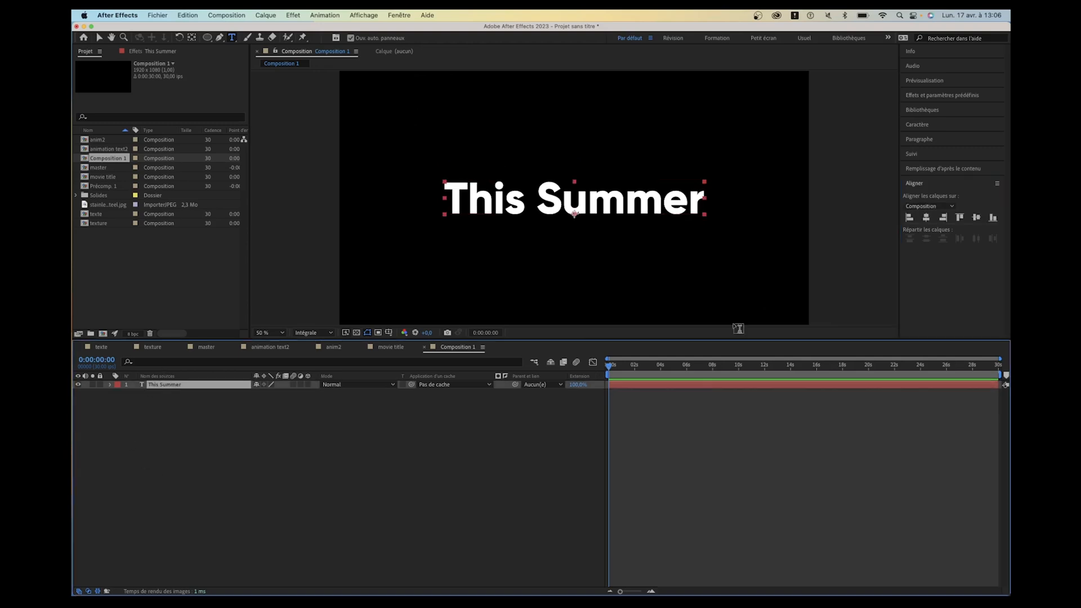
click(918, 126)
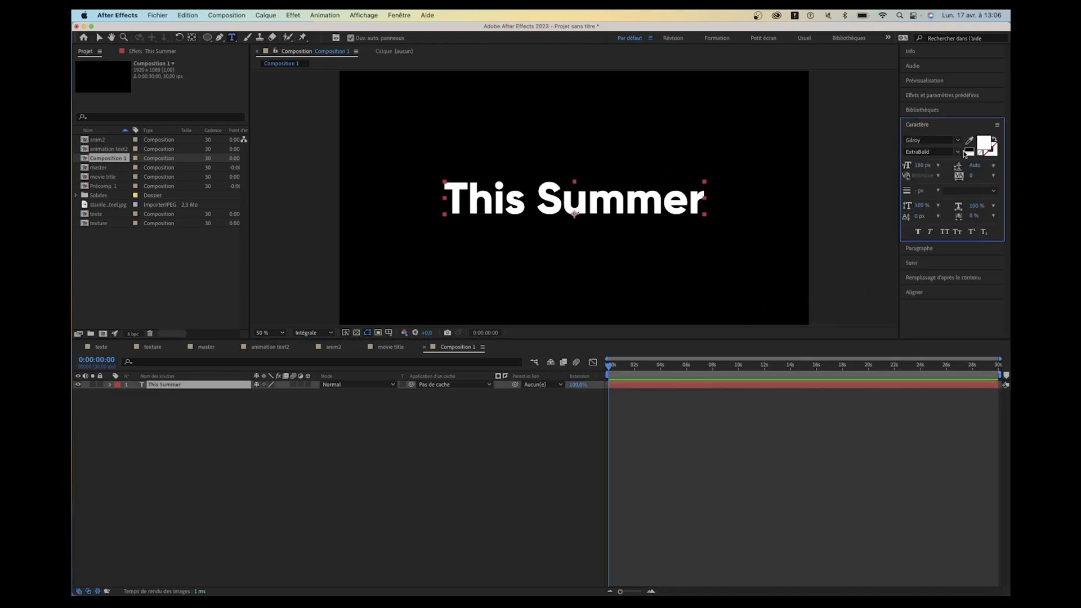
drag(913, 168, 946, 165)
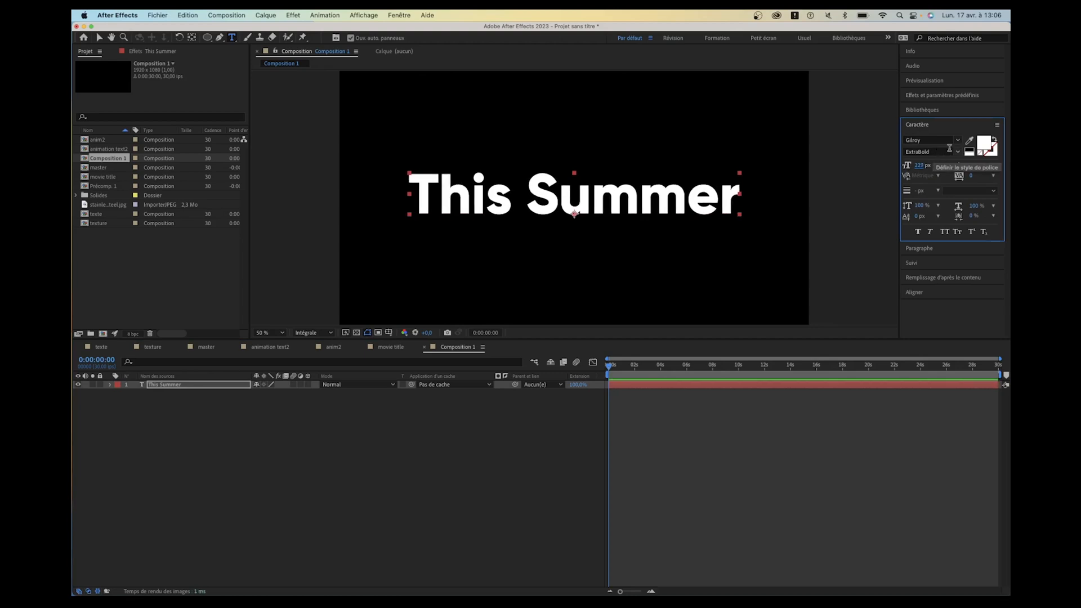
click(401, 484)
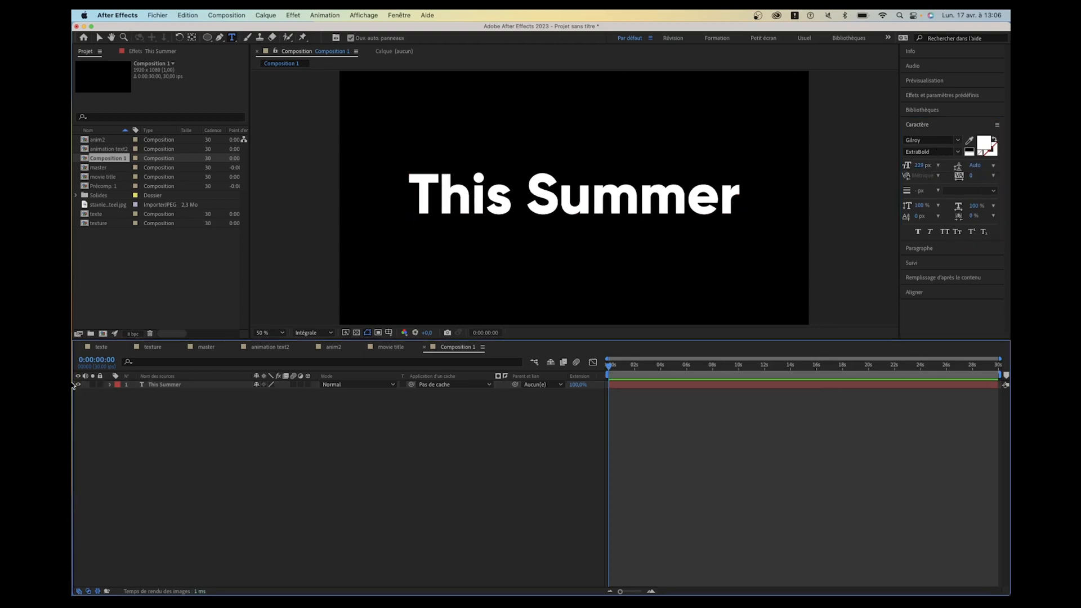
- View the textured title in the movie title composition for reference, and return to Composition 1
mouse_move(74, 394)
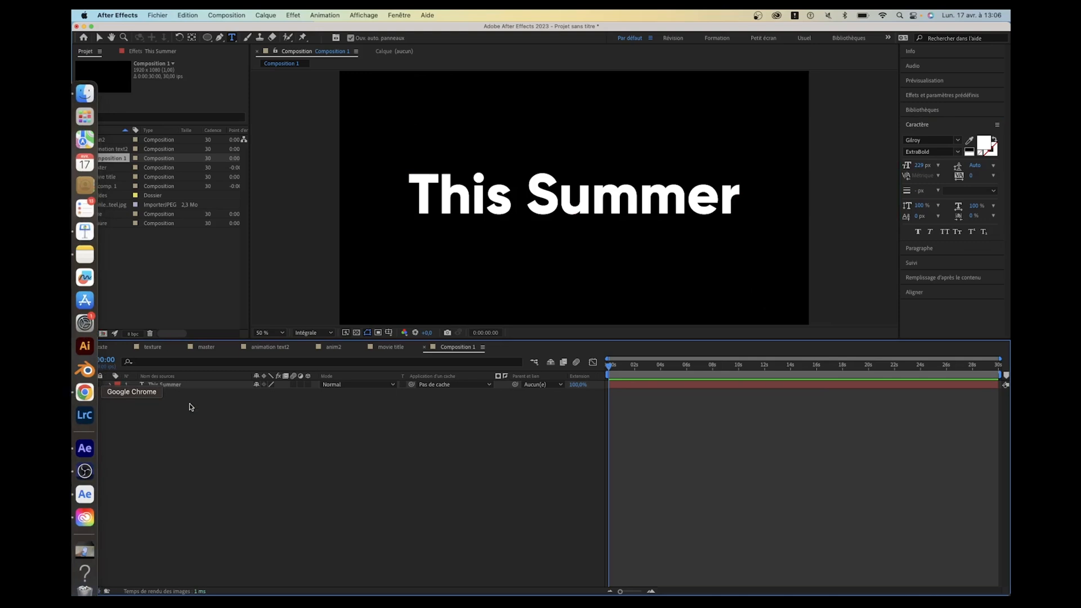
click(388, 347)
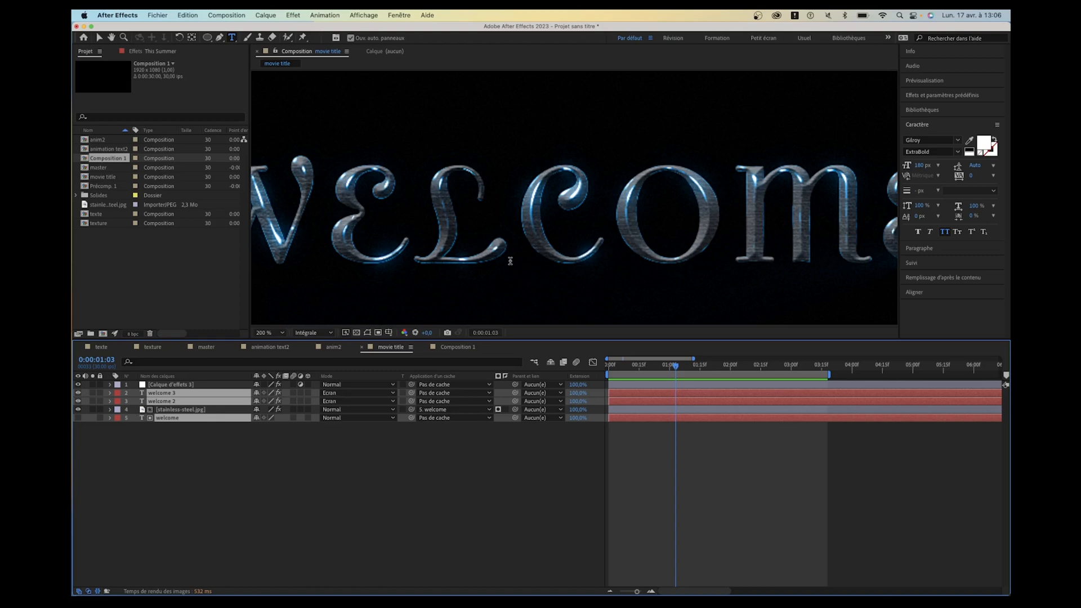
click(455, 347)
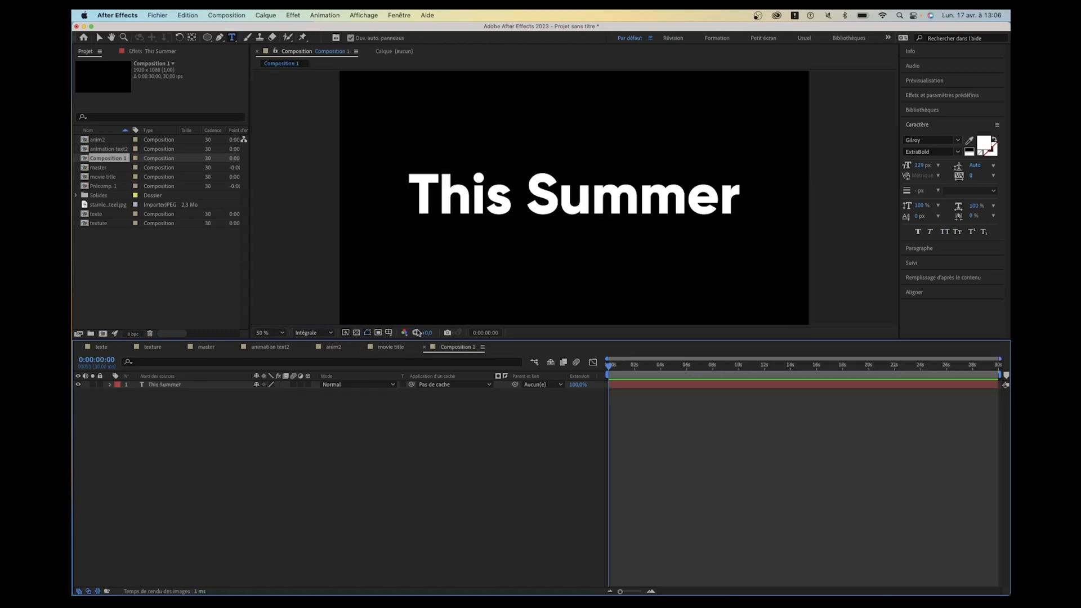
- Switch to Chrome and search the web for "stainless steel"
mouse_move(72, 358)
click(84, 391)
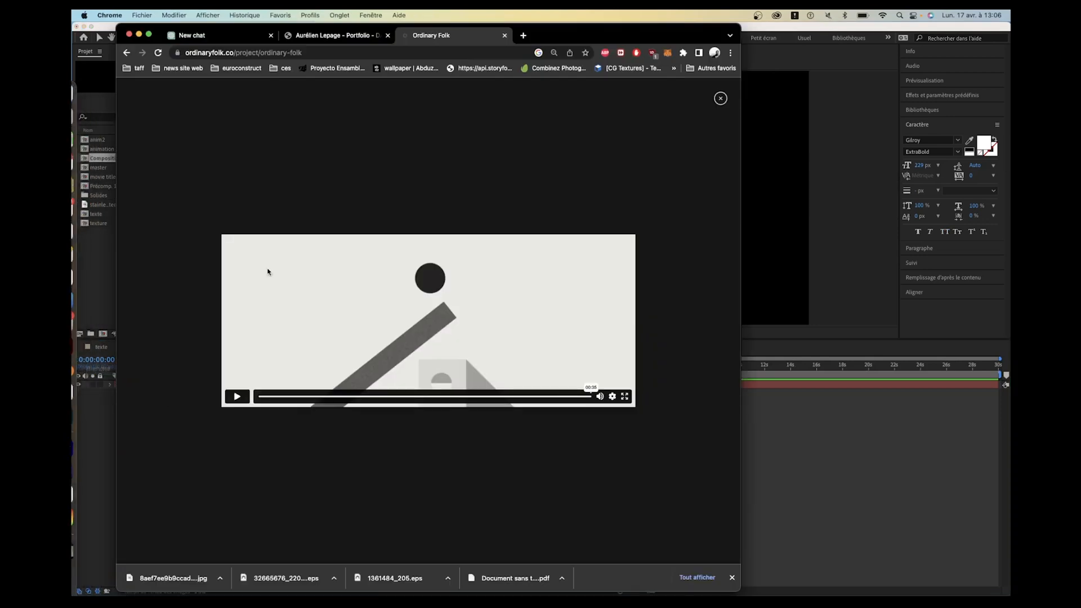
click(371, 52)
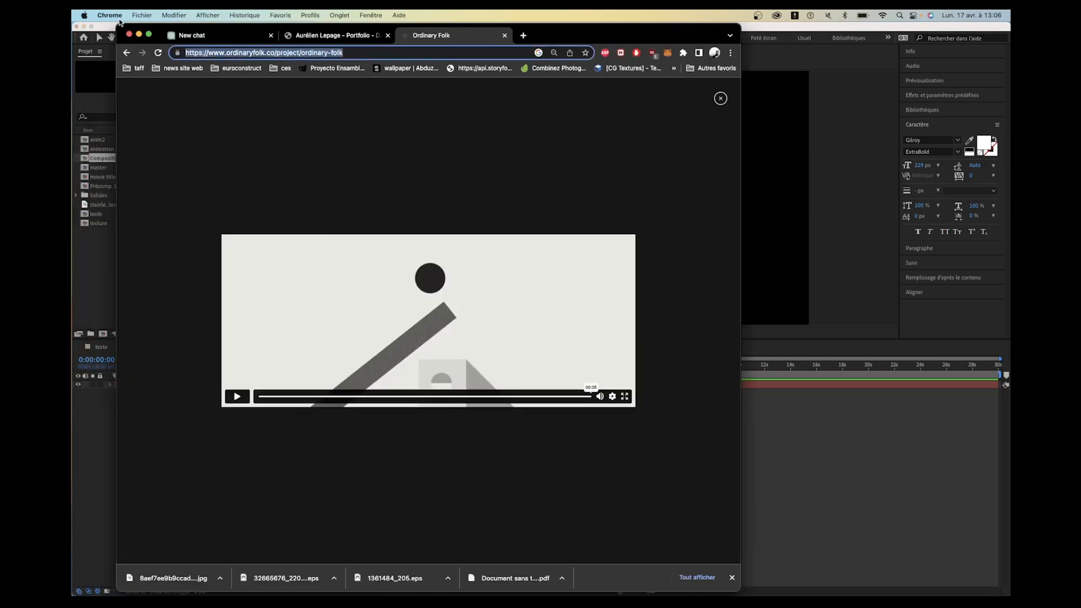
text(stain)
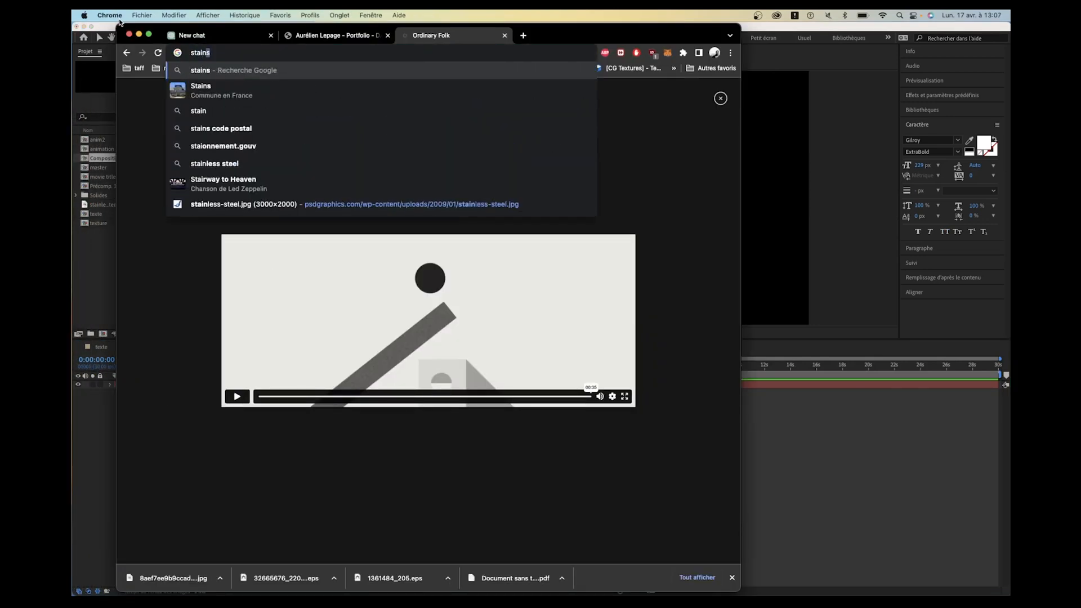
text(iess steel)
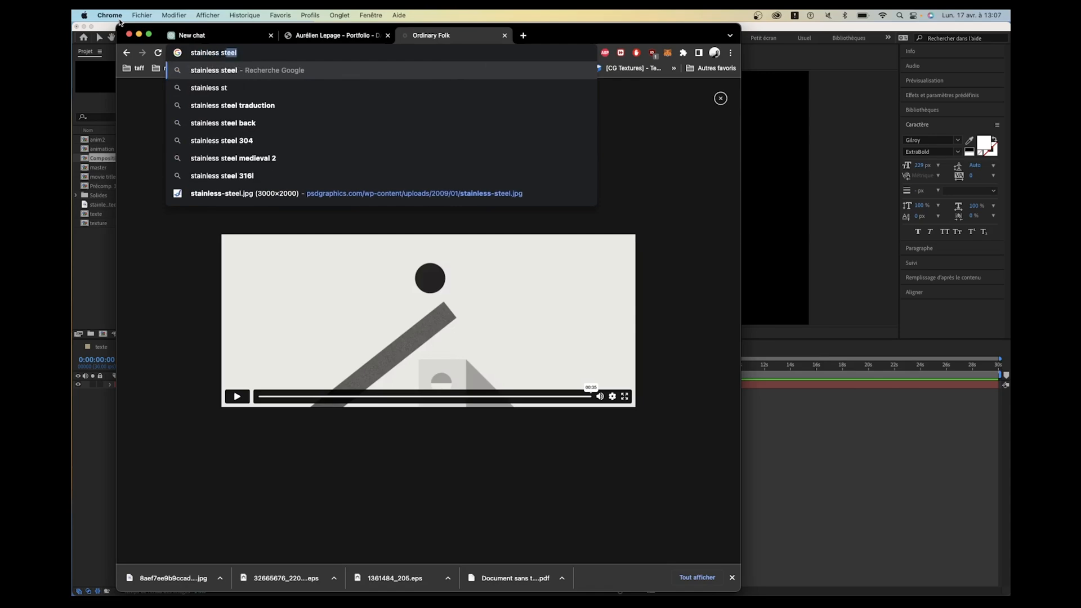
key(Return)
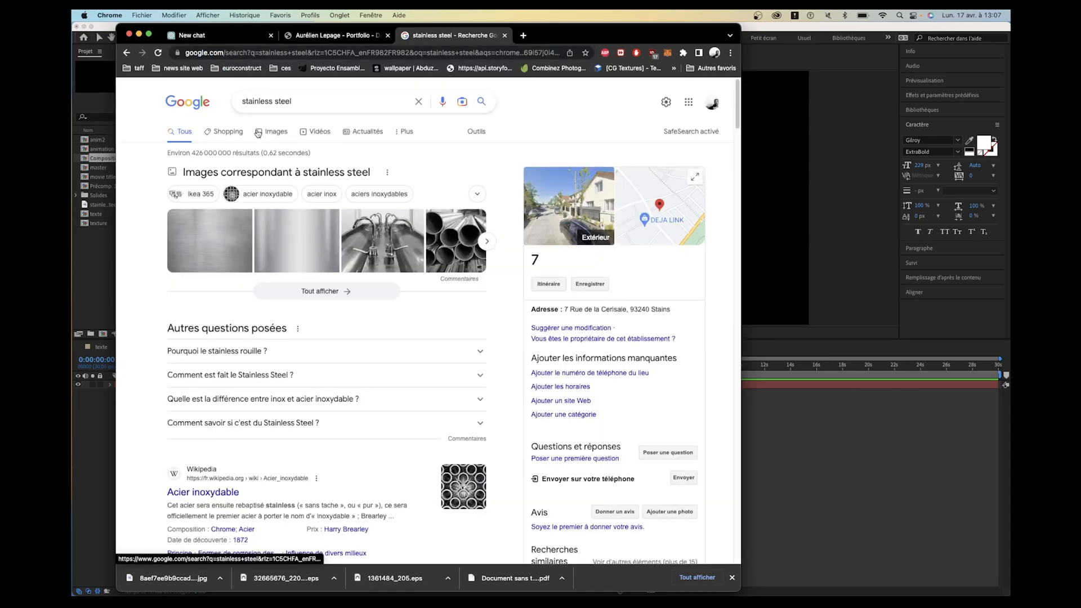
- Refine the image search to "stainless steel texture" and open the Rawpixel metal texture image in a new tab
click(319, 101)
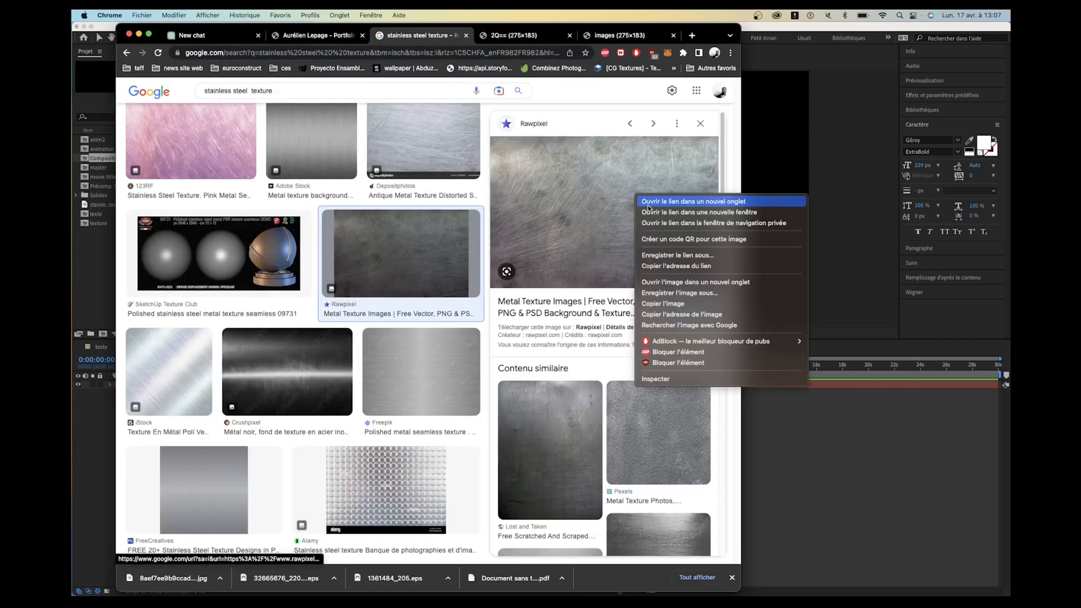
click(682, 282)
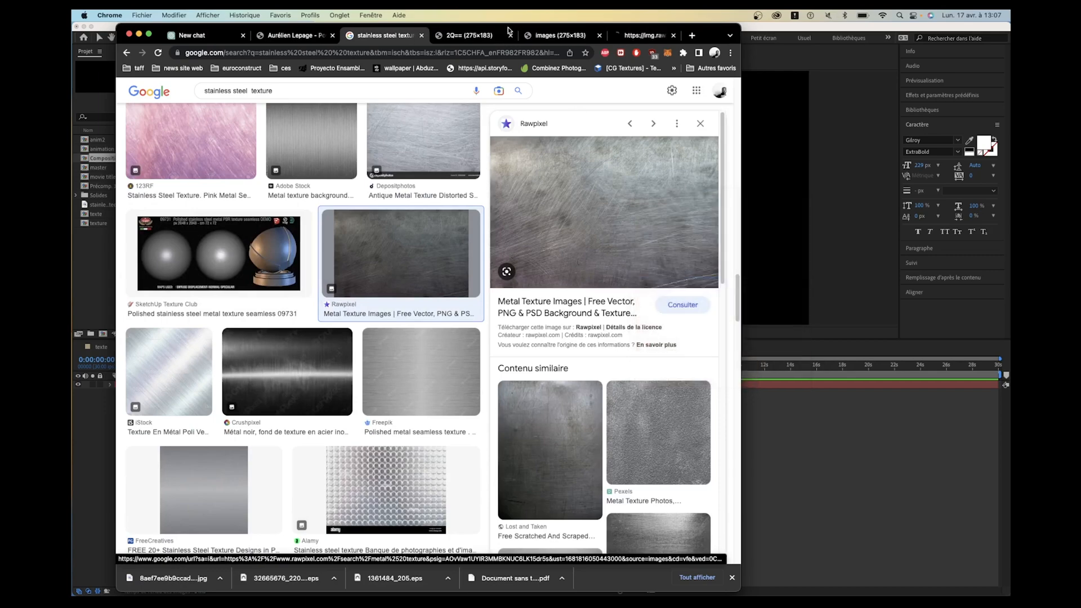
click(625, 35)
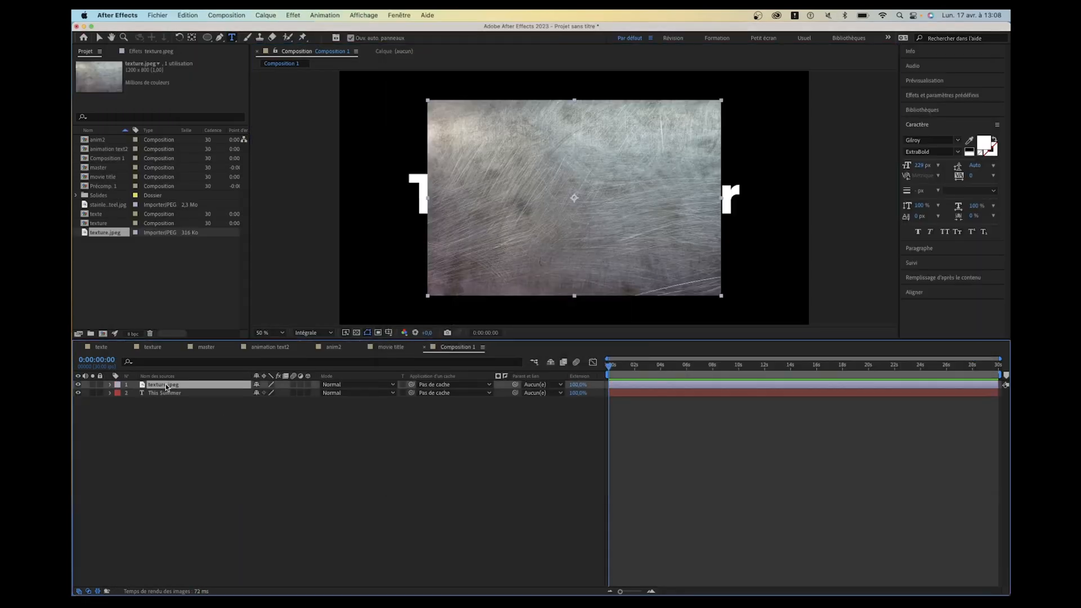
- Scale the texture.jpeg layer to 162% so it covers the whole composition frame
key(s)
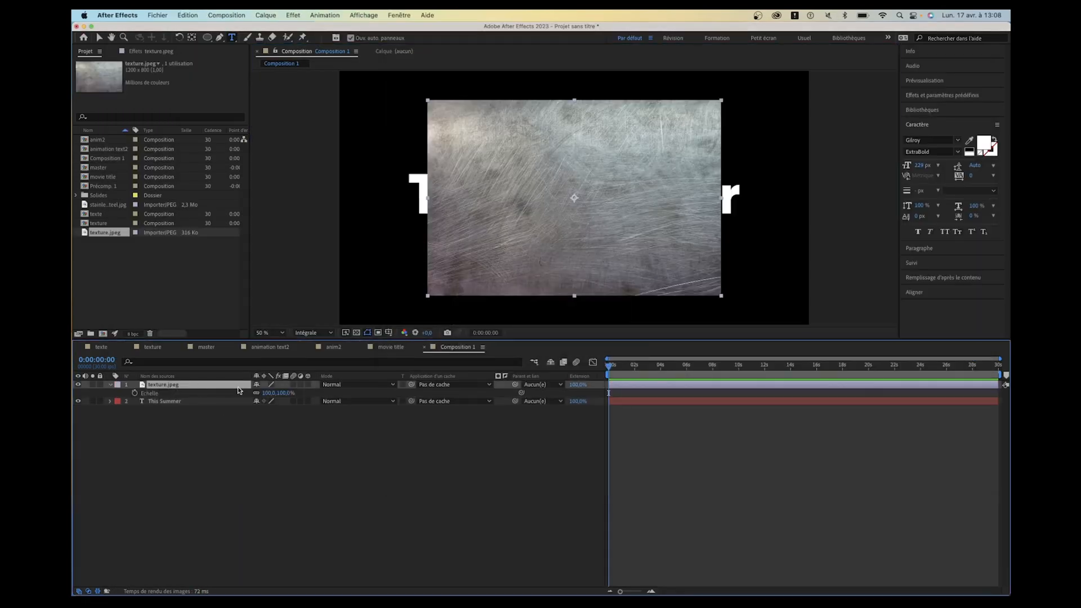
drag(258, 392, 301, 395)
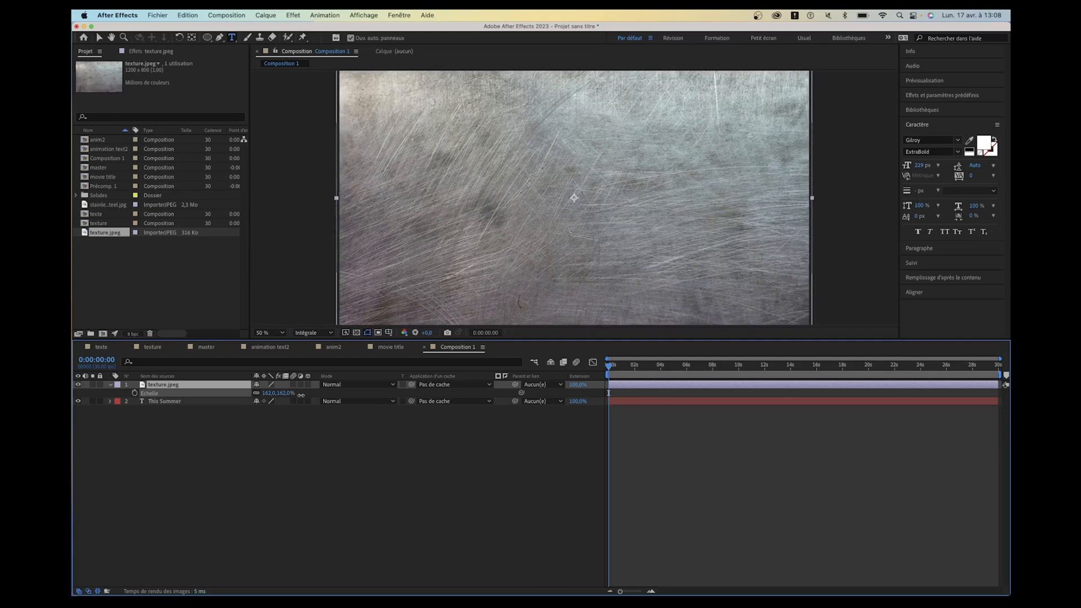
click(324, 446)
- Toggle the visibility of the texture.jpeg and This Summer layers to compare them, leaving only the texture hidden
click(78, 385)
click(78, 385)
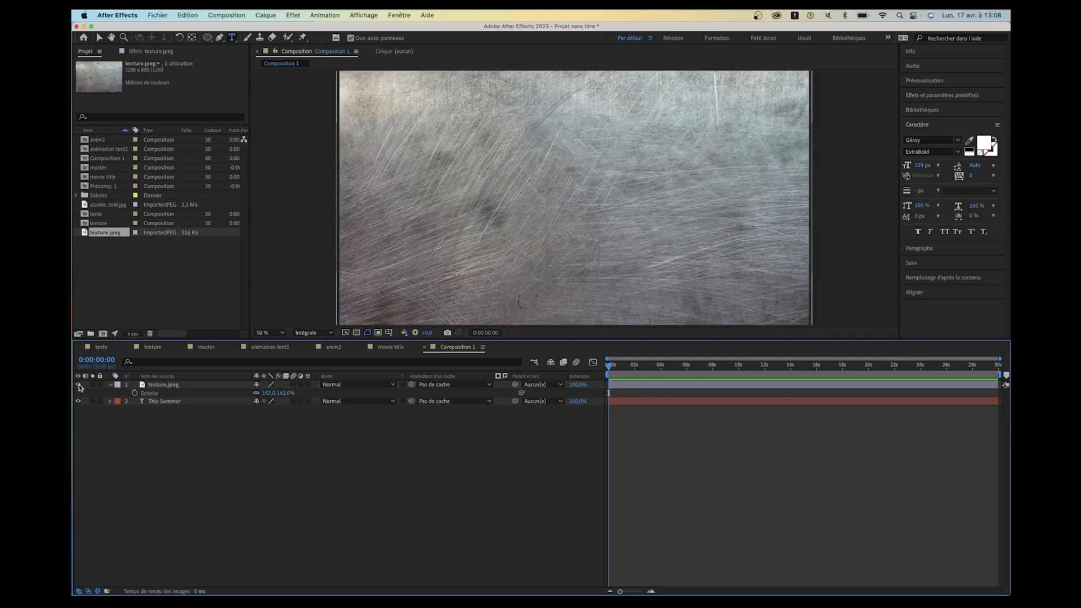
click(78, 385)
click(78, 385)
click(78, 385)
click(78, 385)
click(78, 385)
click(78, 401)
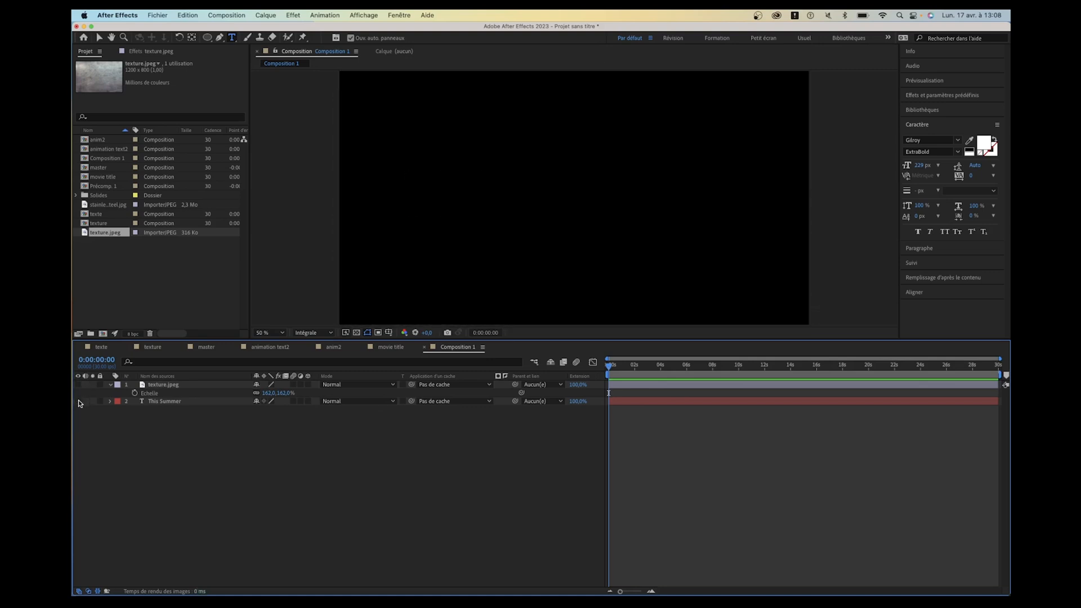
click(78, 401)
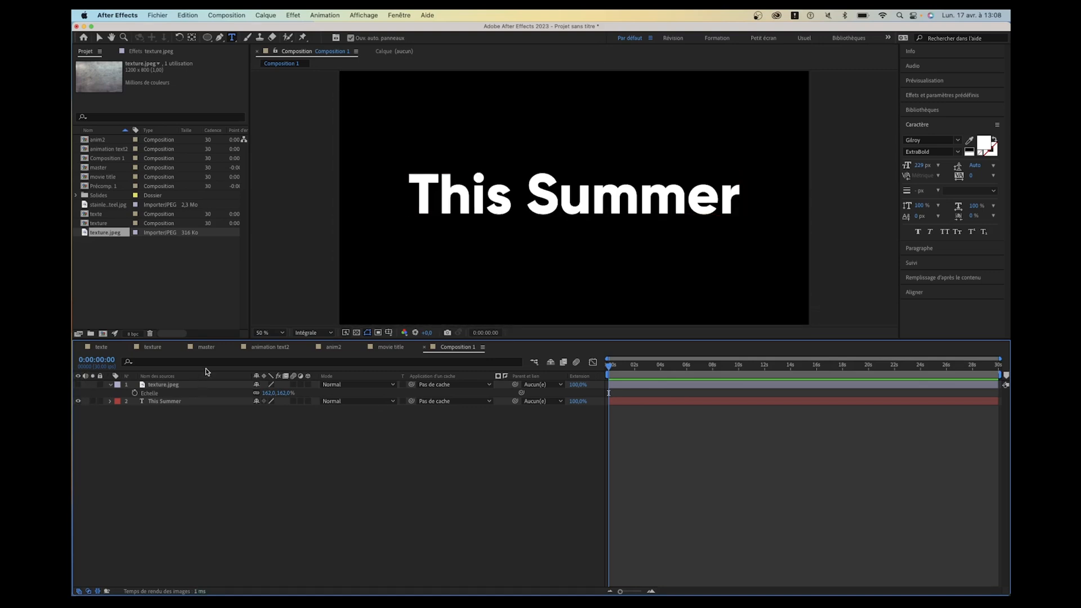
- Set the This Summer layer as track matte for texture.jpeg and turn the texture's visibility back on
click(168, 387)
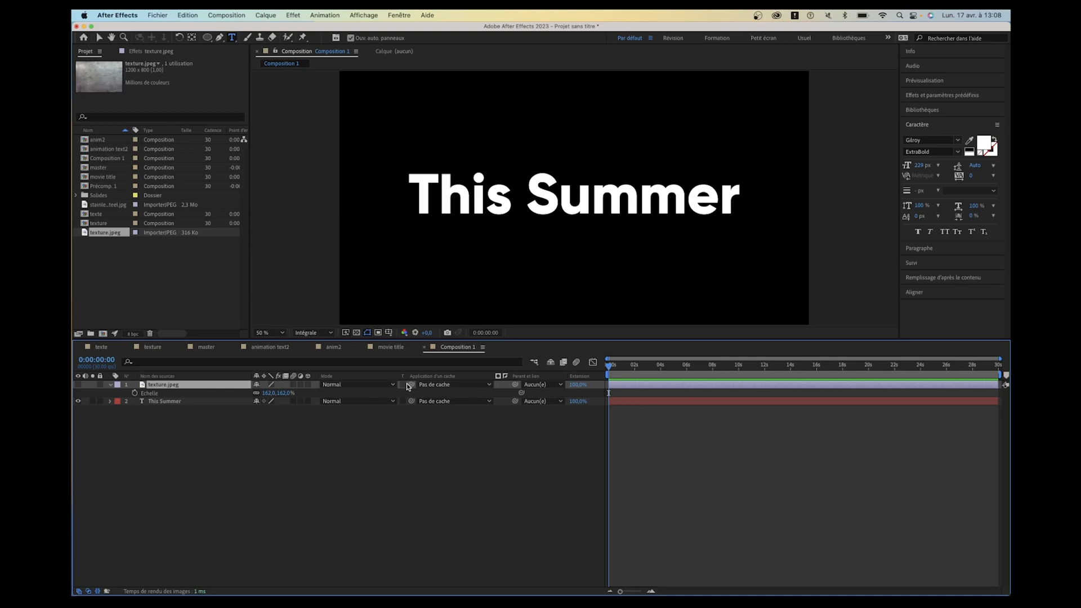
drag(411, 385, 179, 402)
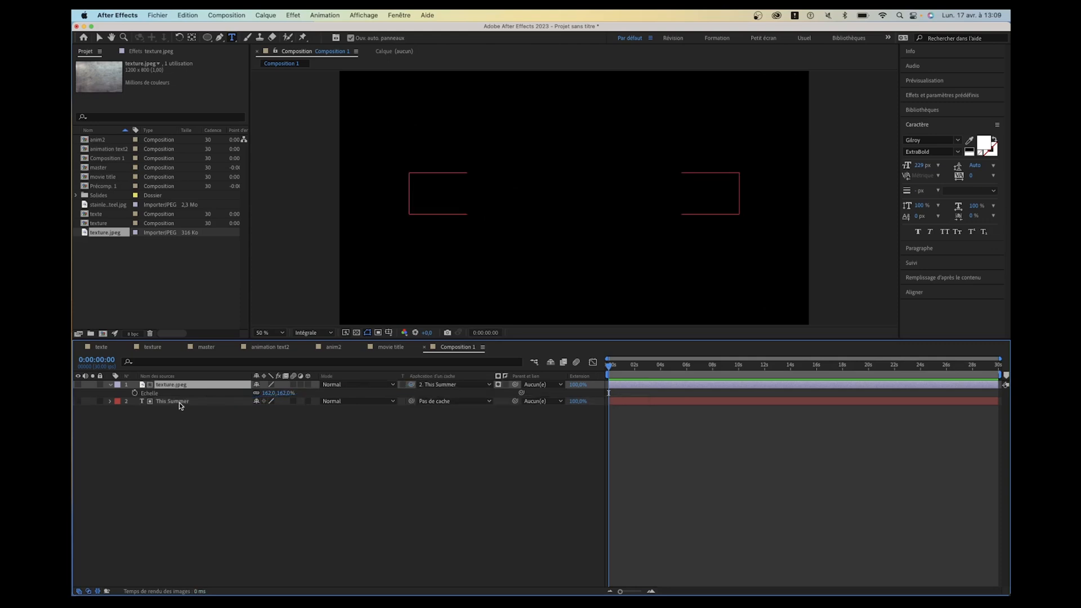
click(79, 385)
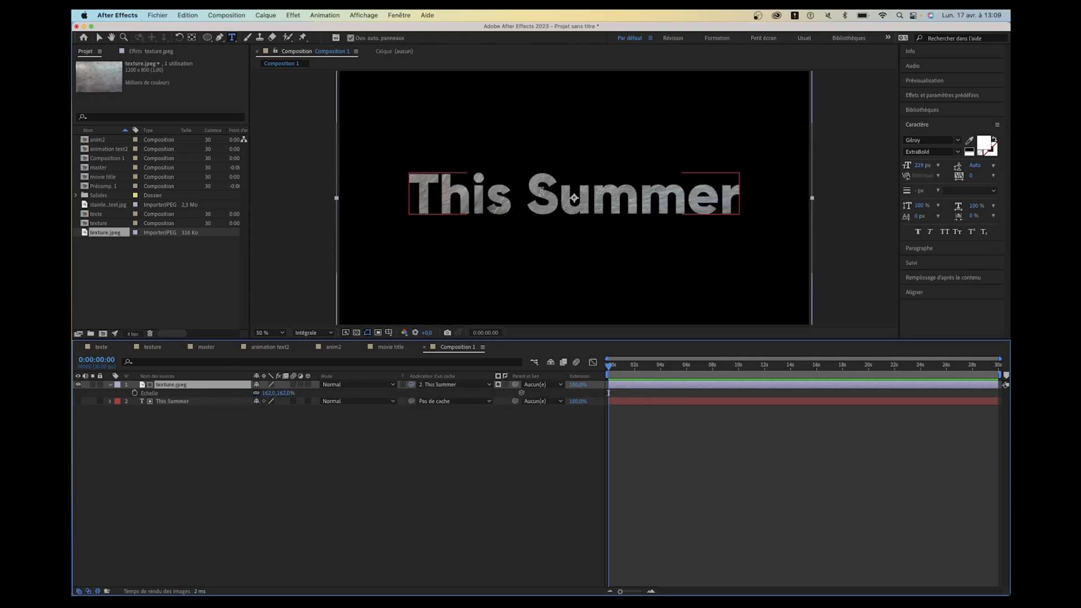
key(period)
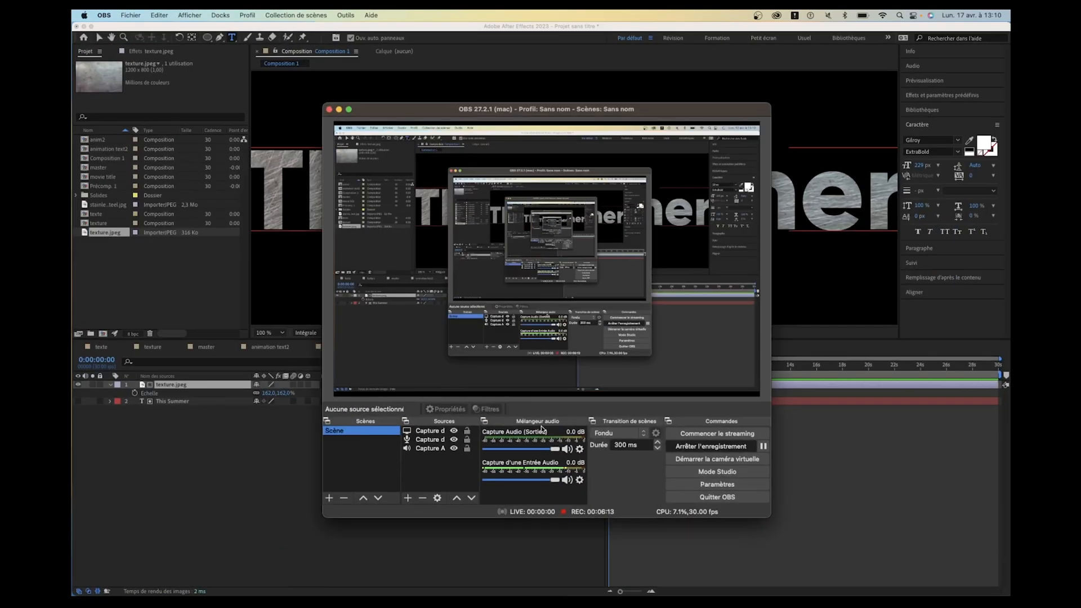
key(ctrl+Up)
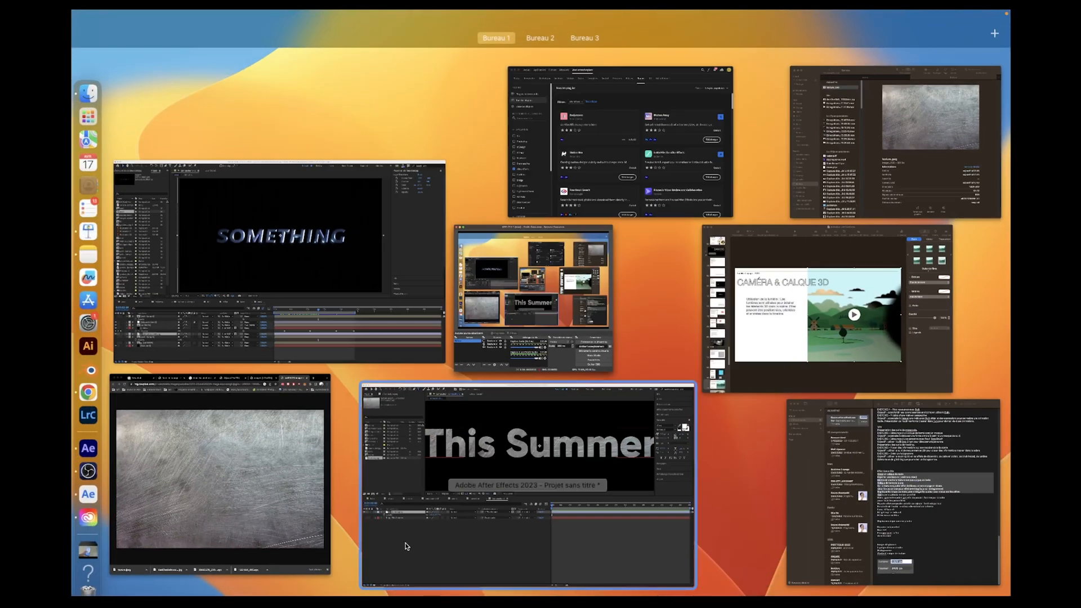
click(406, 544)
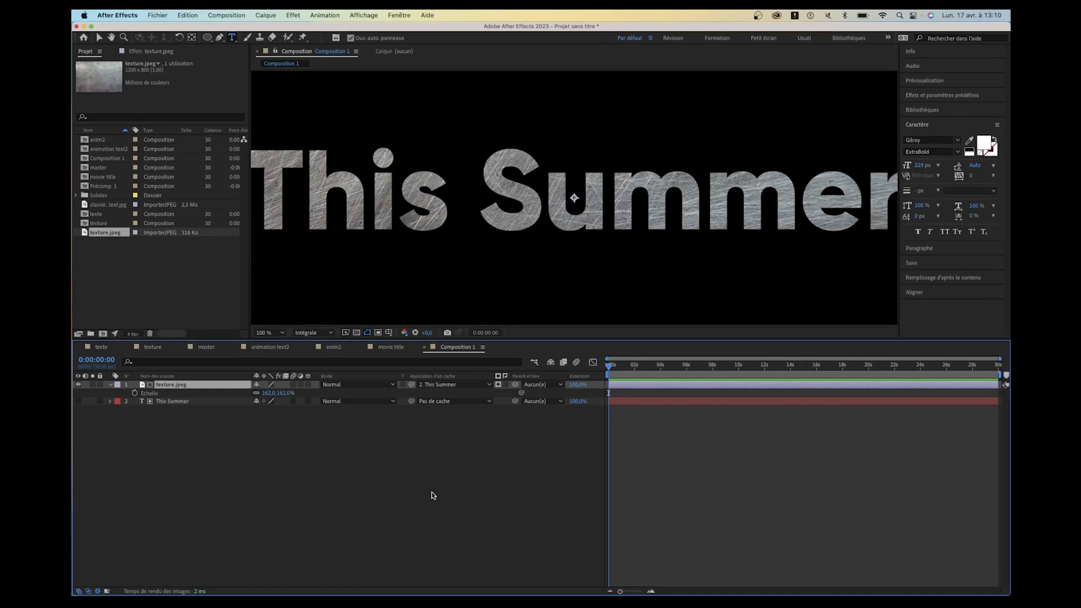
- Apply the Biseautage et estampage layer style to the texture.jpeg layer and expand its settings
click(99, 37)
right_click(184, 387)
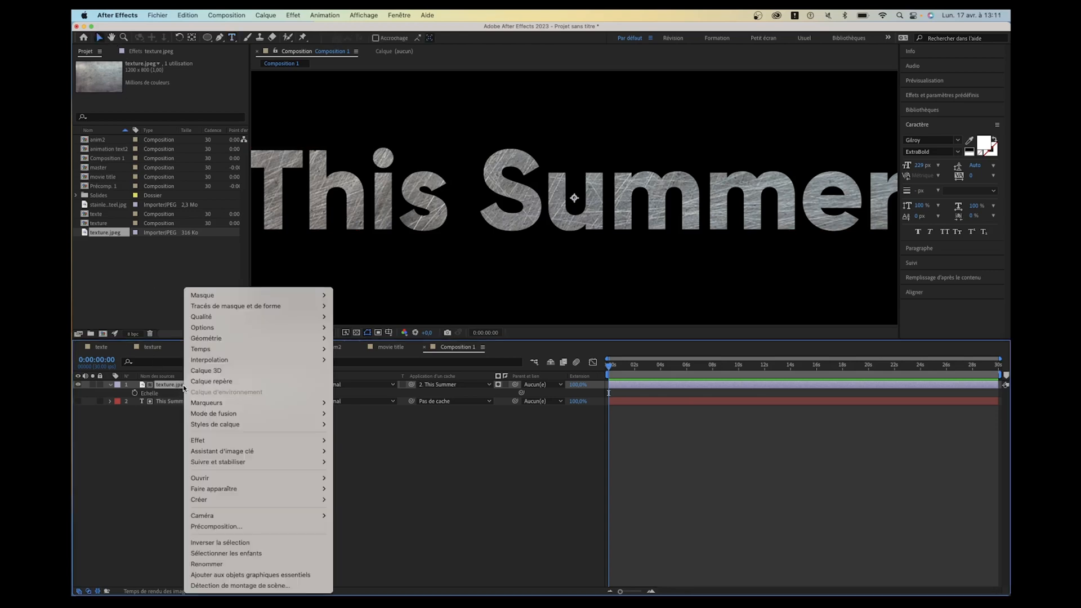
mouse_move(216, 481)
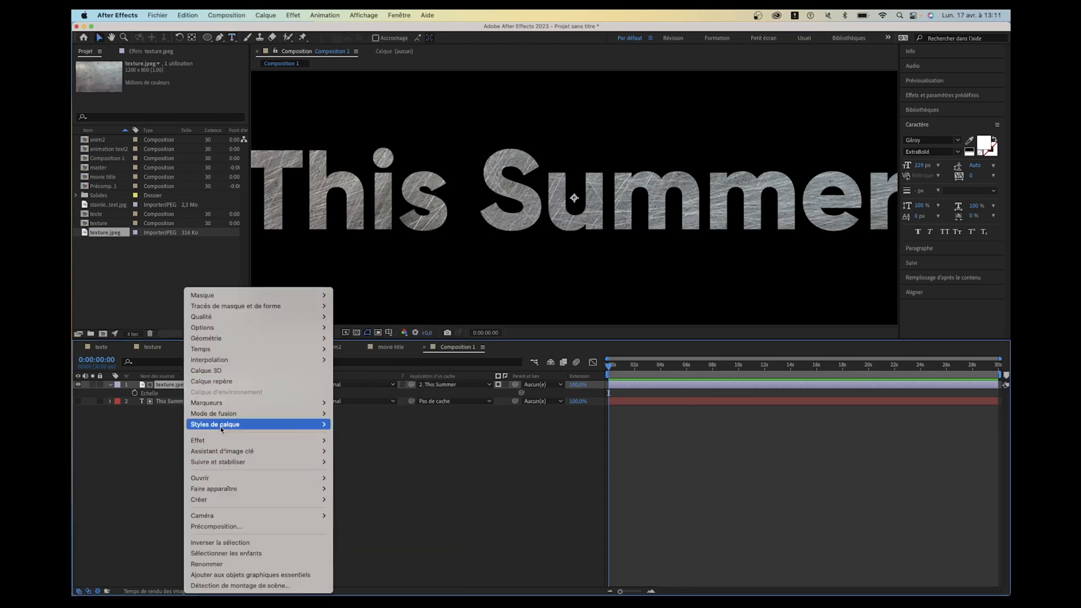
mouse_move(227, 423)
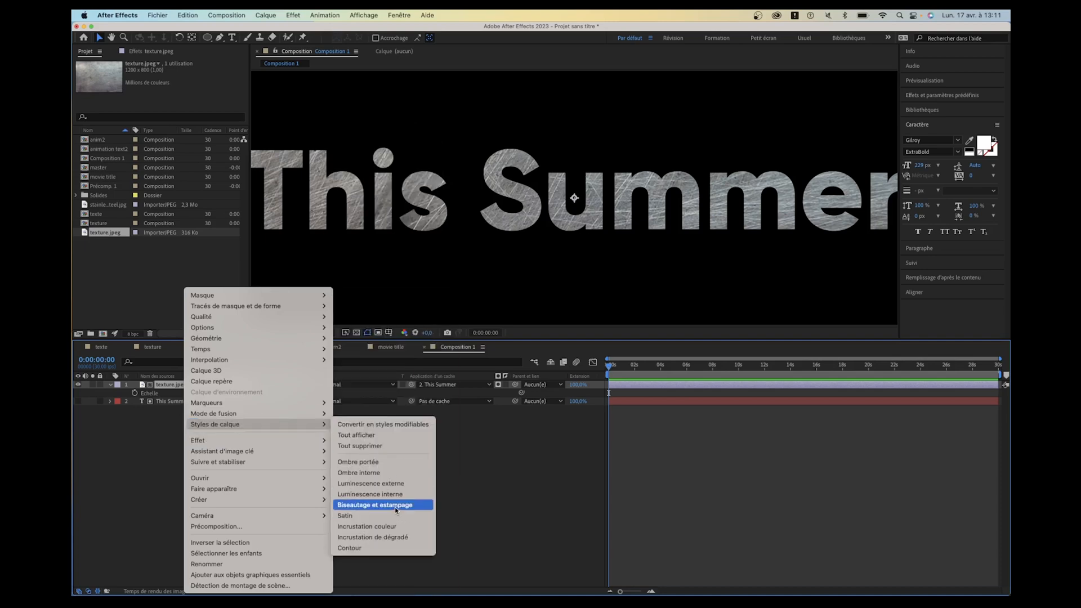
click(401, 509)
key(period)
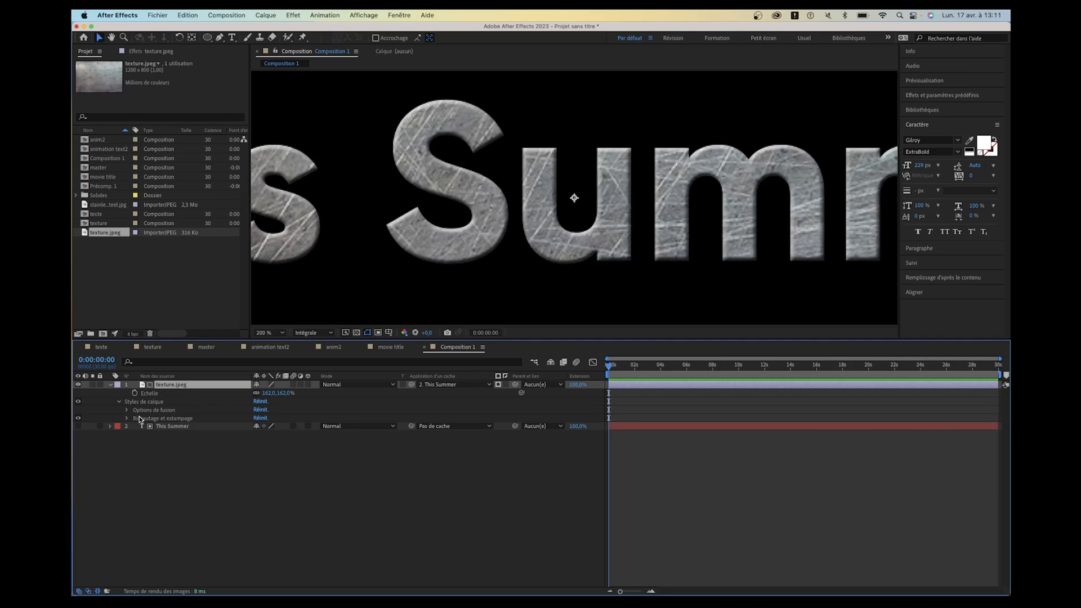
click(159, 419)
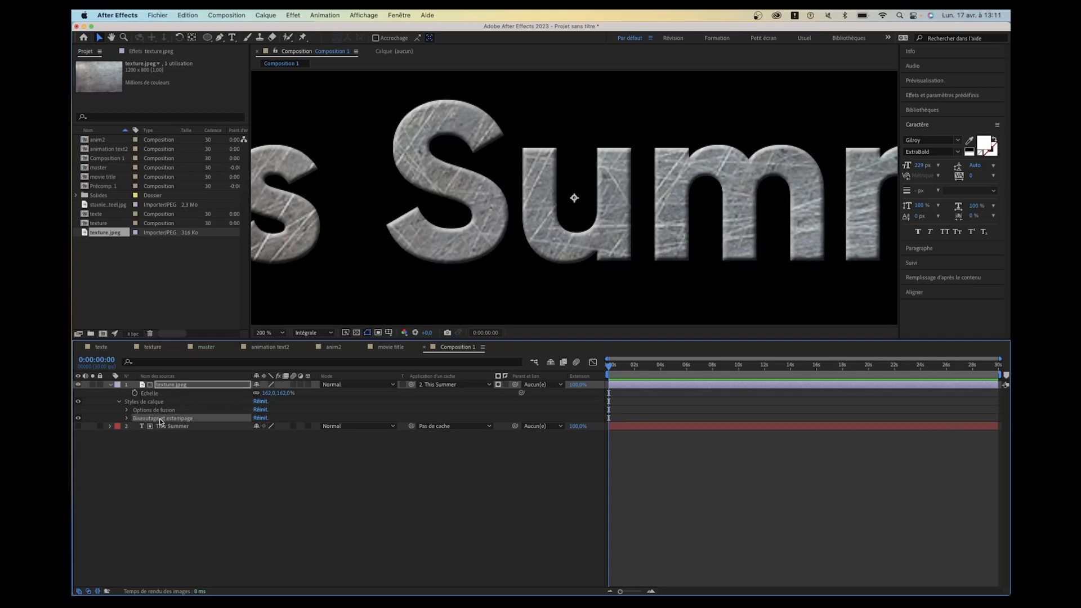
click(126, 418)
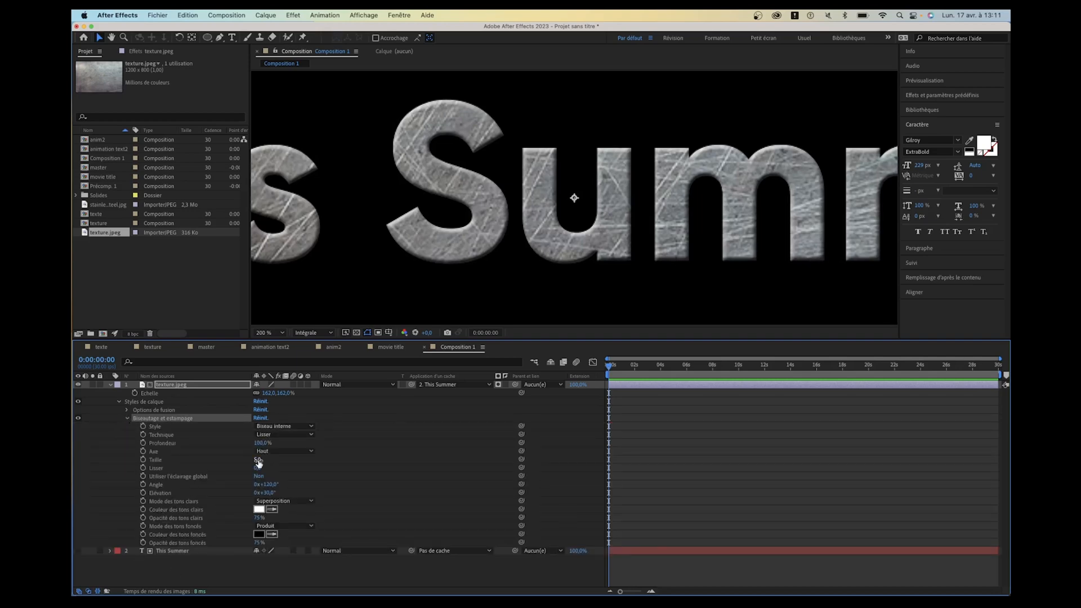
- Try the bevel with size 21, smoothing 5.1, angle 273° and elevation 41°, and reset the style to its defaults
drag(259, 462, 262, 468)
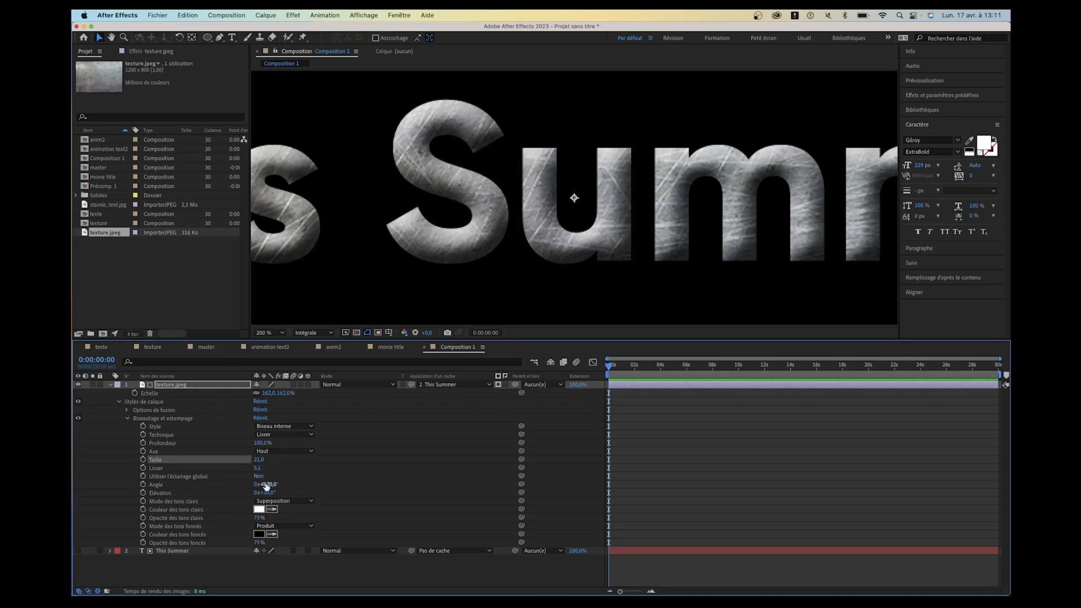
mouse_move(267, 486)
mouse_down()
mouse_move(469, 487)
mouse_move(330, 481)
mouse_move(268, 499)
mouse_up()
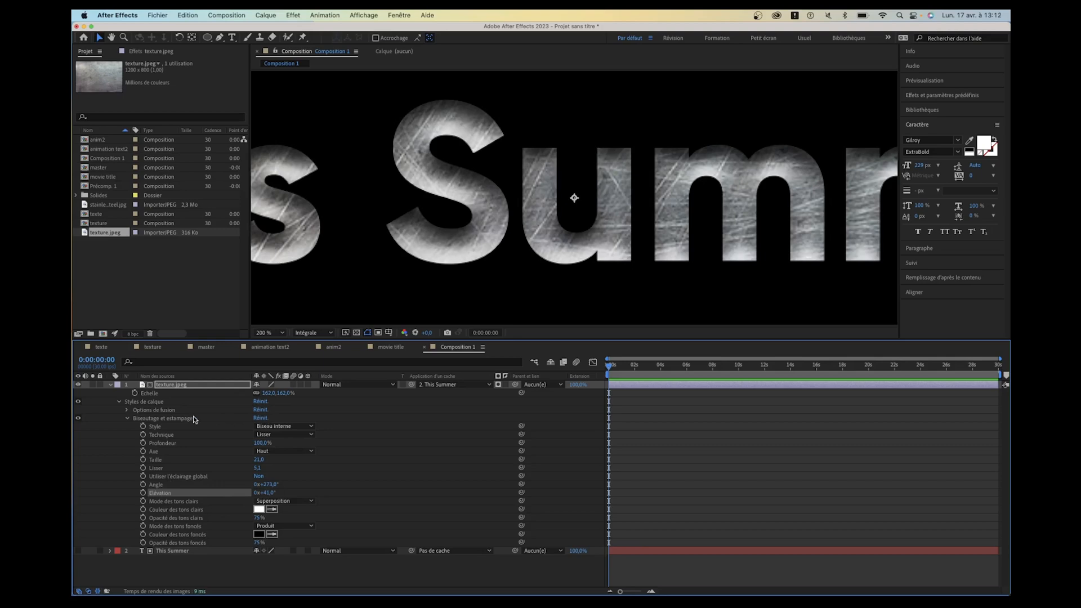
click(259, 420)
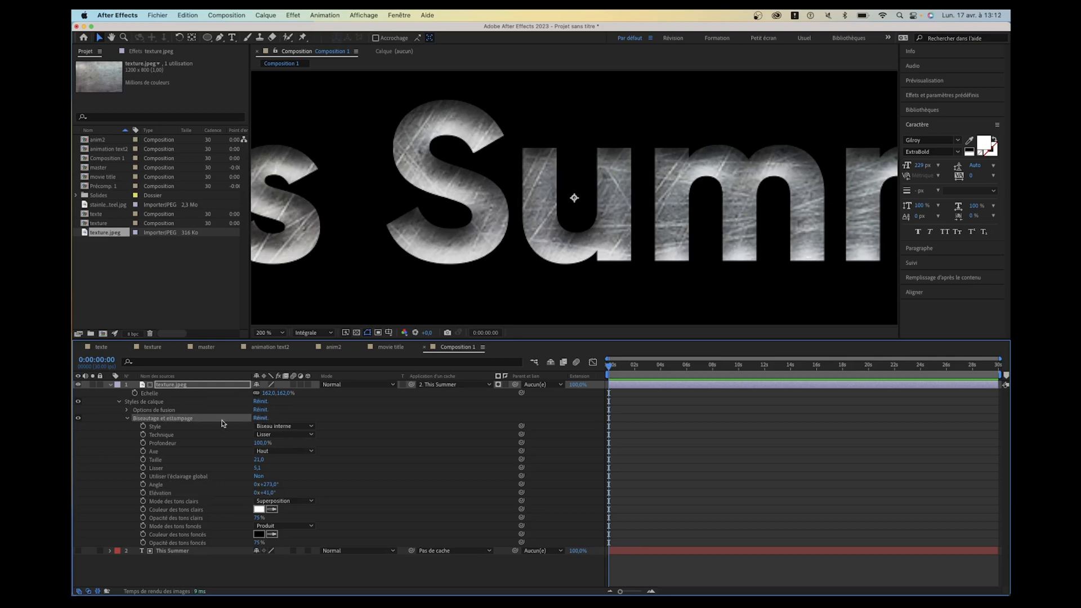
click(260, 418)
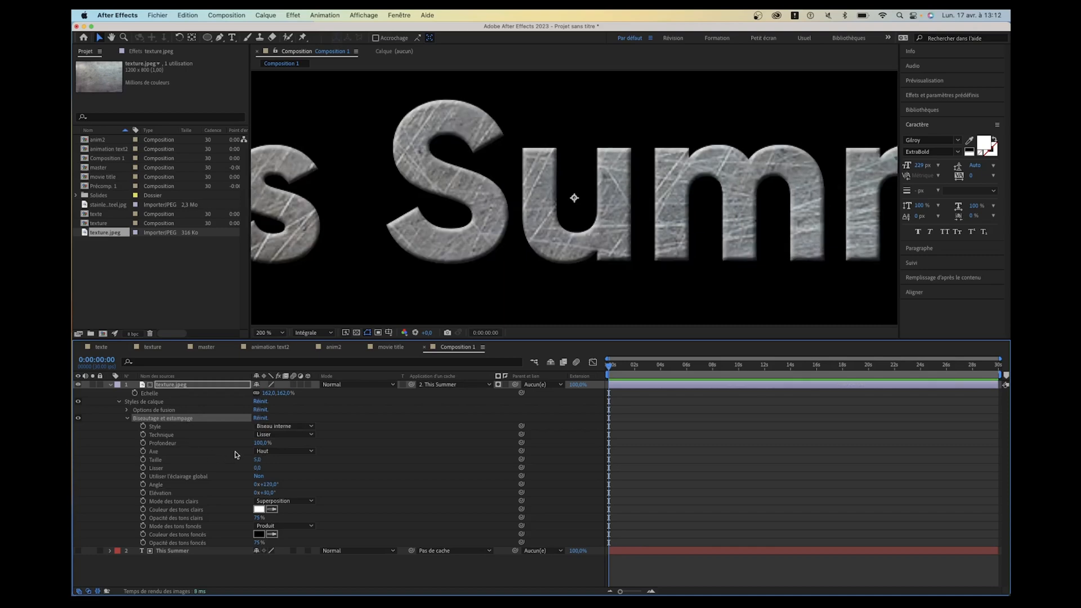
- Set the bevel size to 30 and its technique to Ciselage marqué
drag(258, 460, 267, 459)
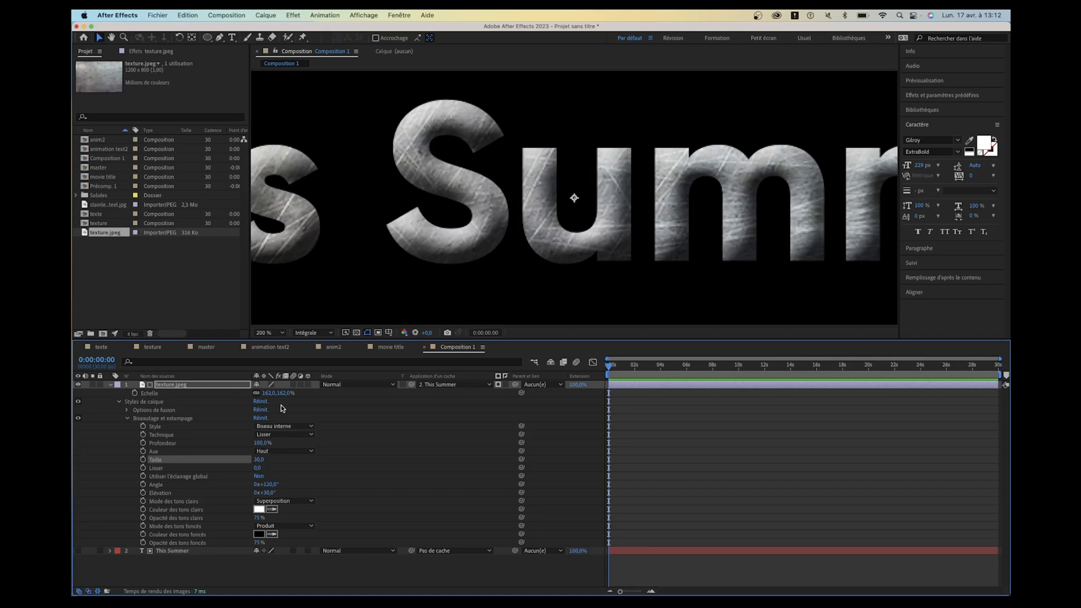
click(280, 434)
click(271, 439)
click(271, 438)
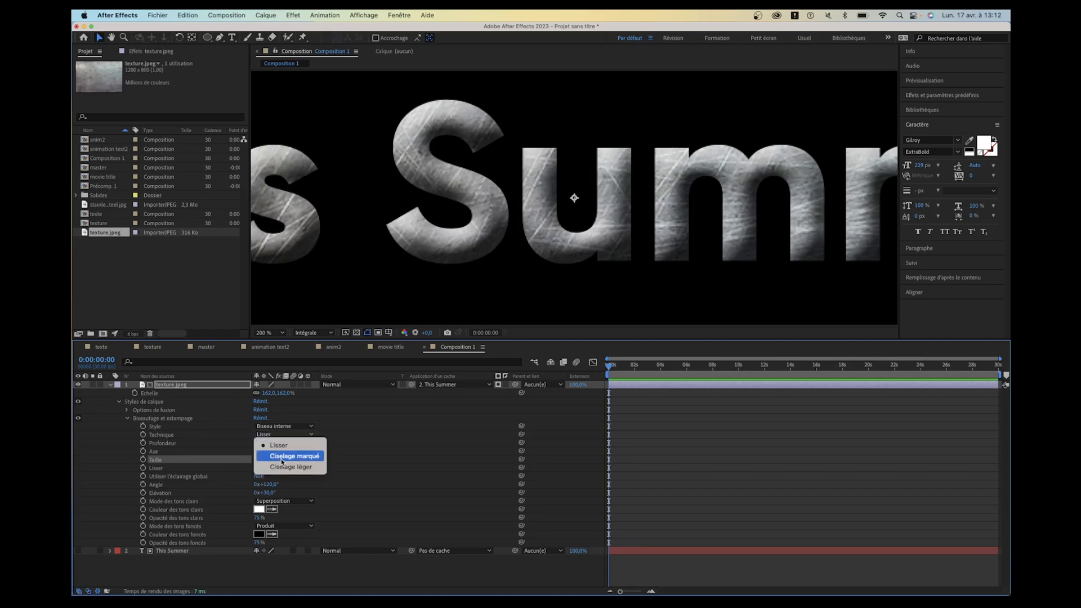
click(282, 461)
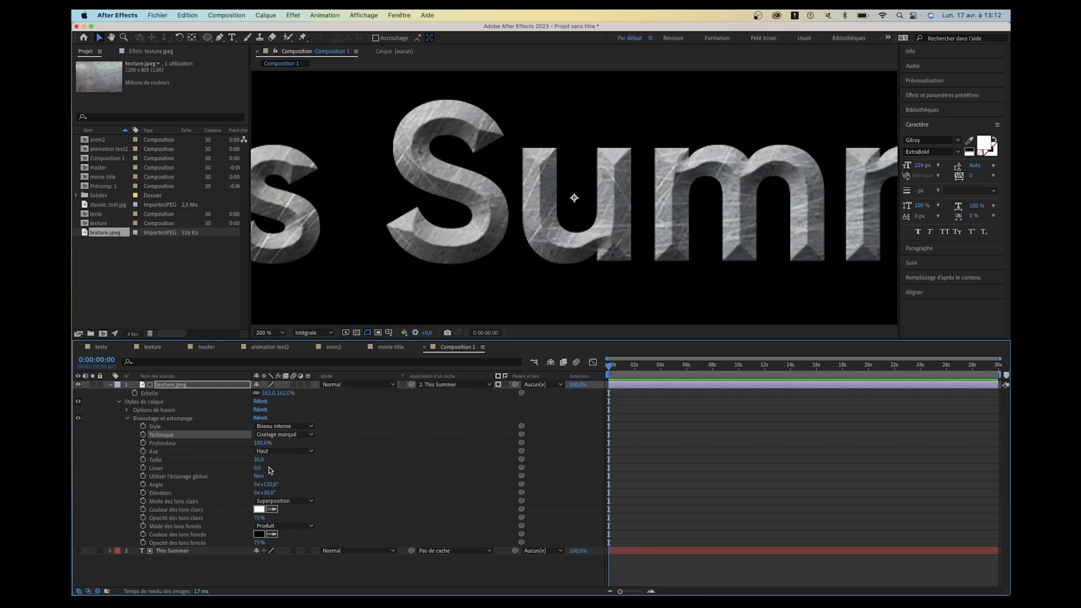
- Reduce the bevel size to 14 and turn its lighting angle to 1x+5°
drag(262, 461, 402, 467)
drag(378, 473, 264, 463)
click(178, 452)
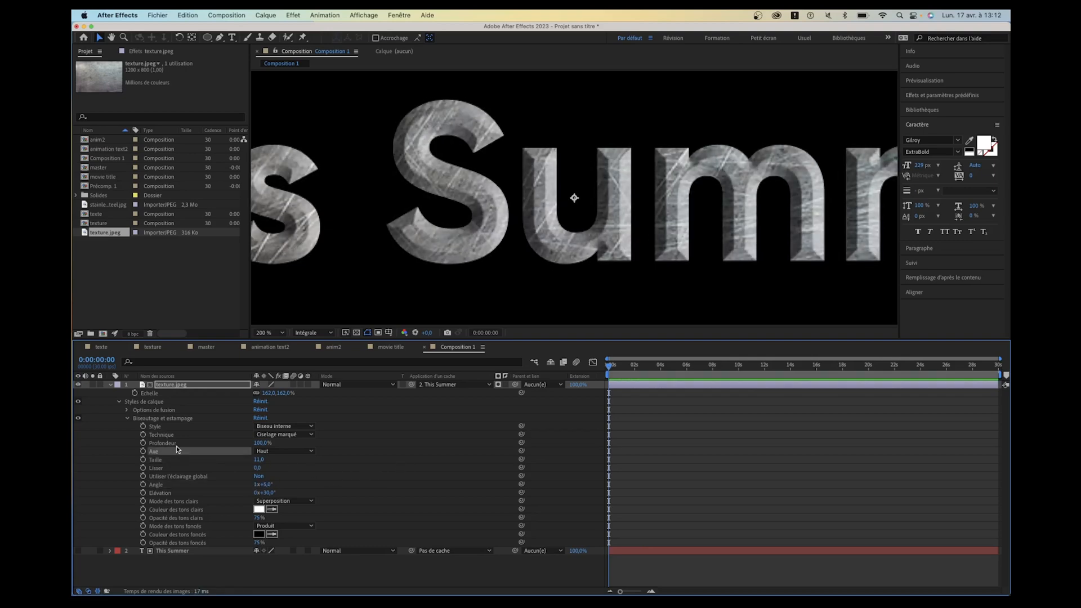
click(178, 437)
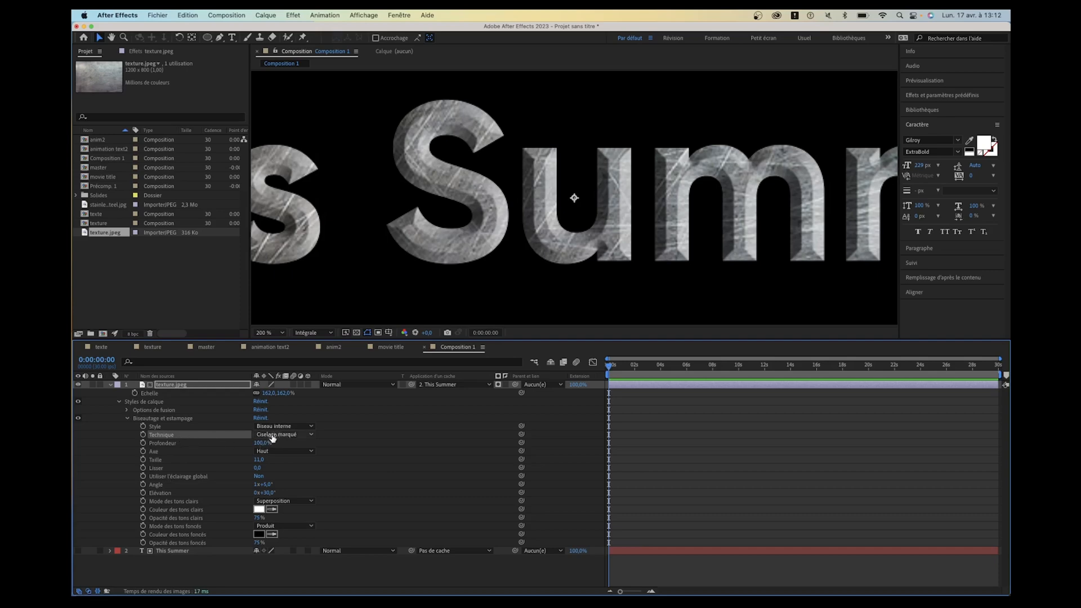
drag(259, 459, 258, 460)
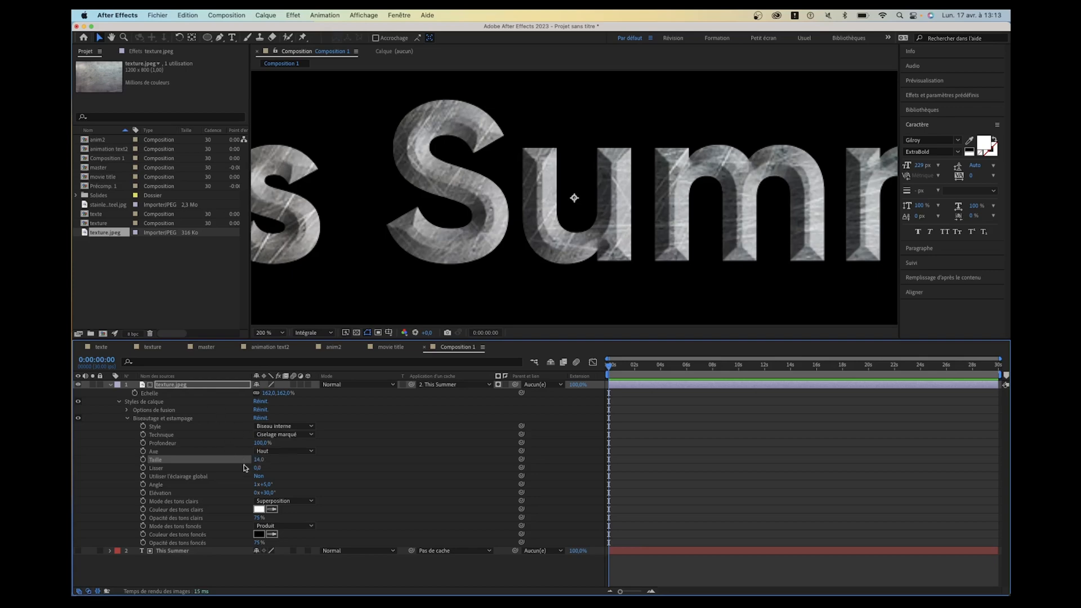
key(comma)
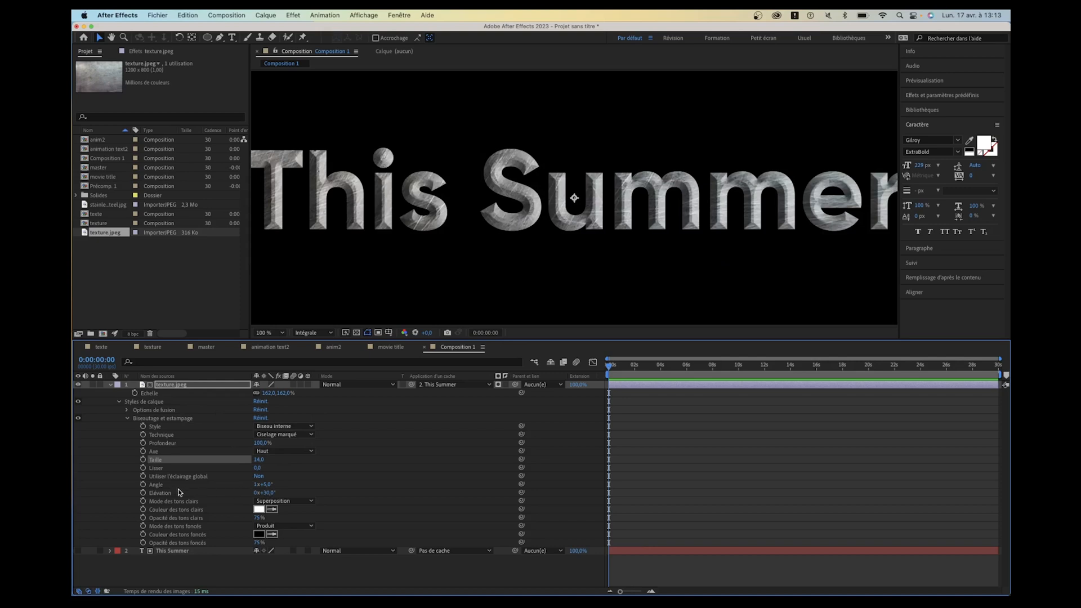
- Turn the bevel angle to 1x+184° and animate the Angle property with the expression time*100
click(164, 486)
drag(266, 485, 343, 473)
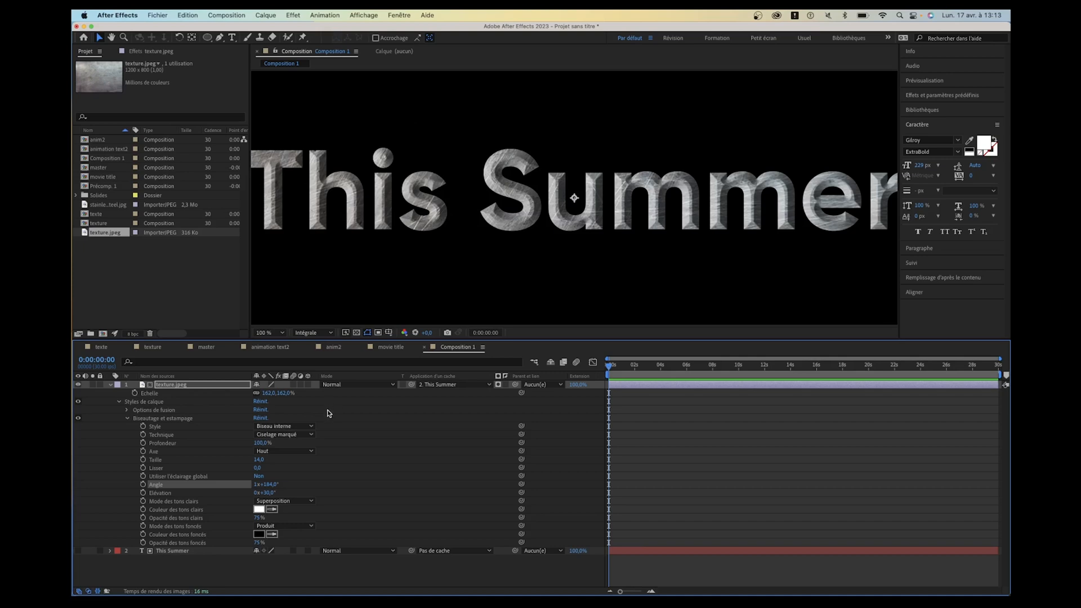
alt+click(143, 486)
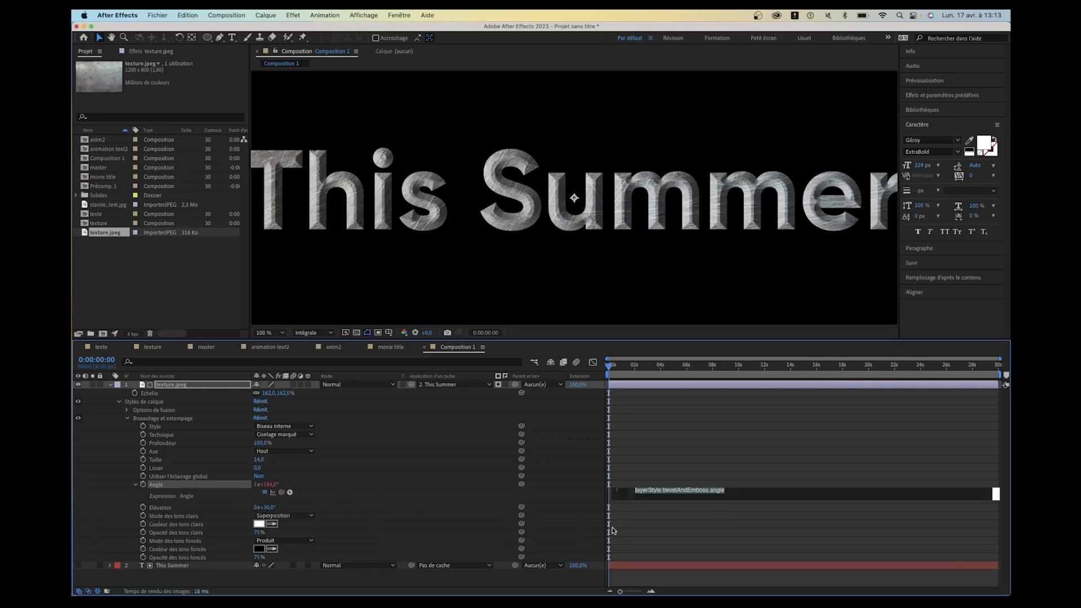
text(time)
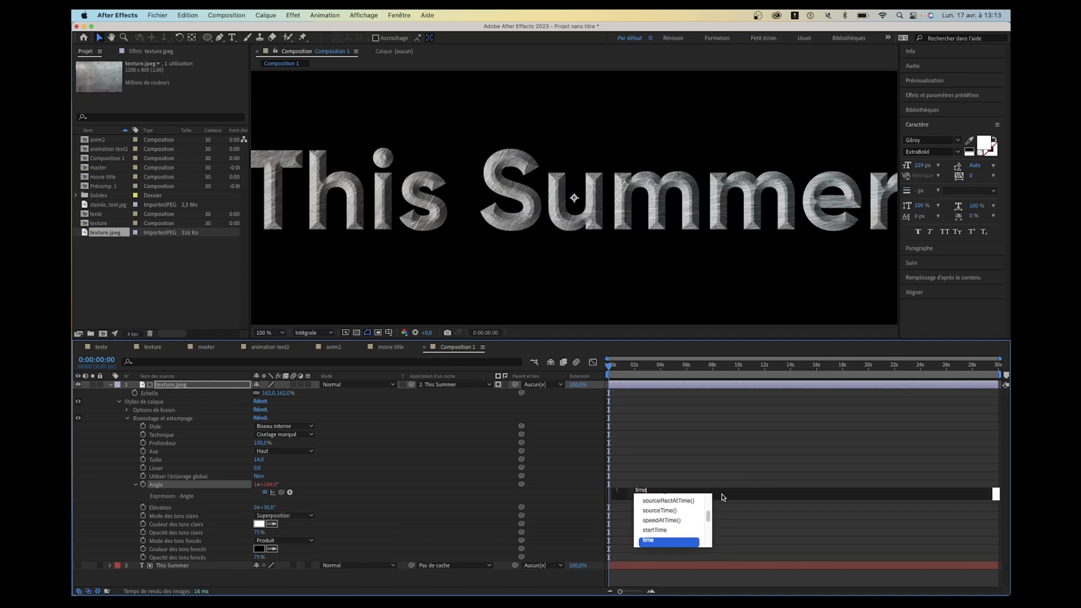
text(*)
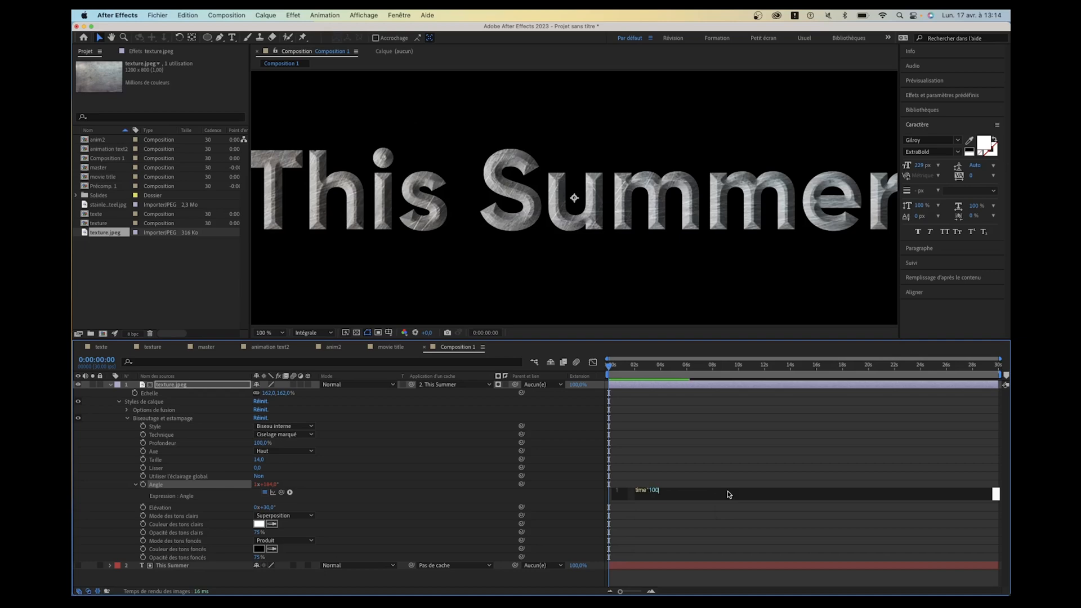
click(651, 441)
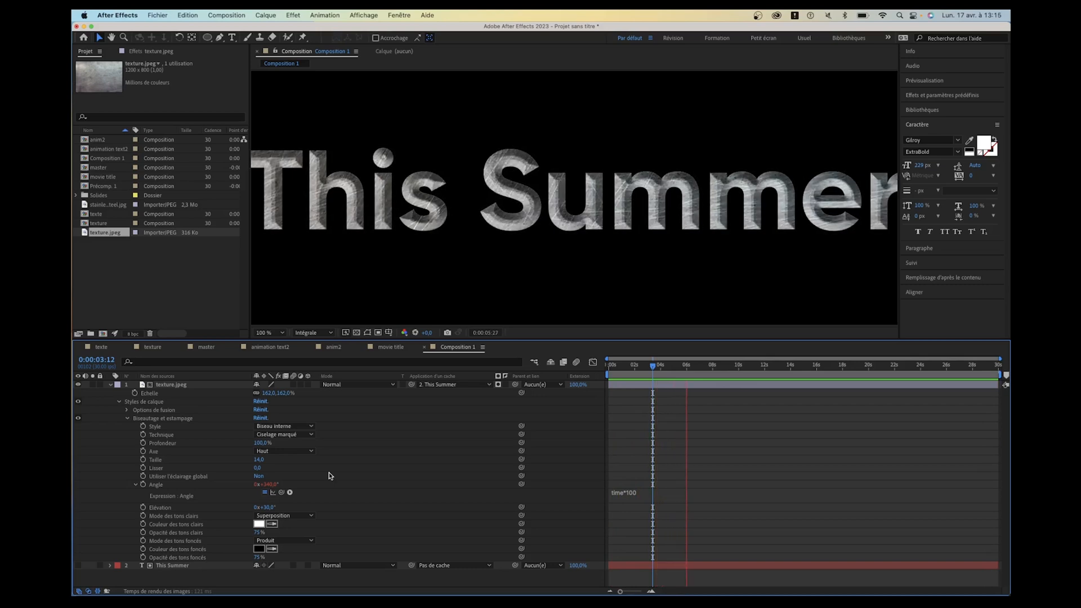
- Shorten the bevel's Angle expression to time and scrub through the first few seconds to check the angle
click(663, 494)
click(675, 492)
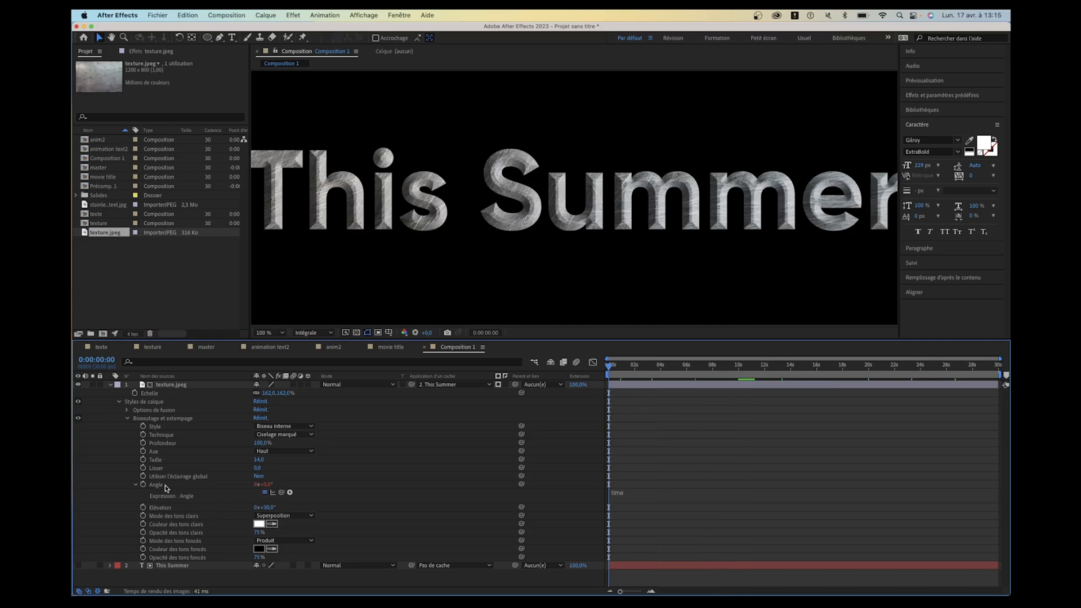
key(equal)
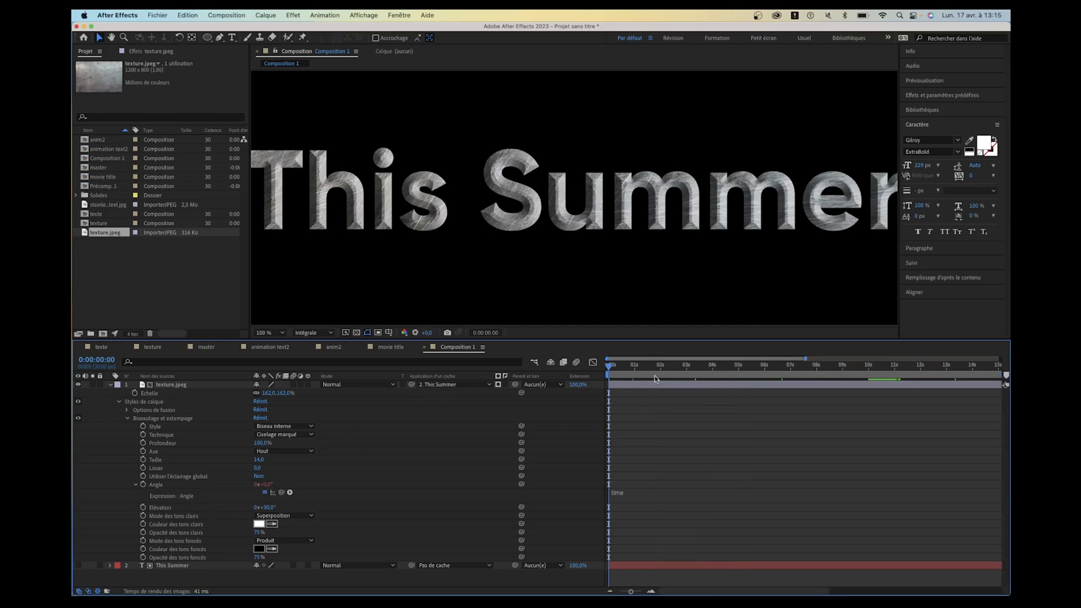
click(633, 368)
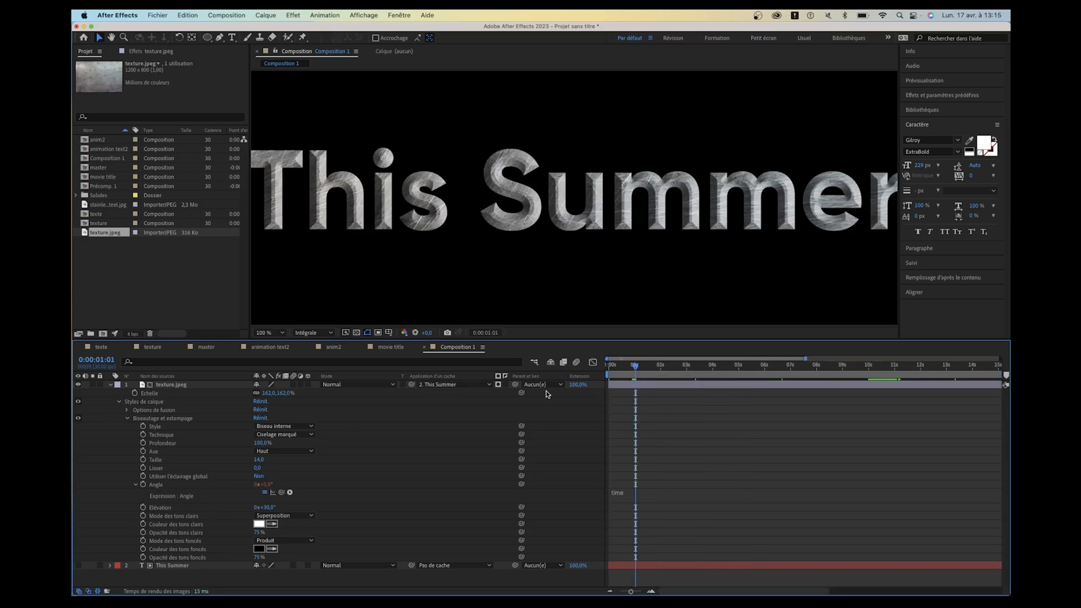
click(662, 366)
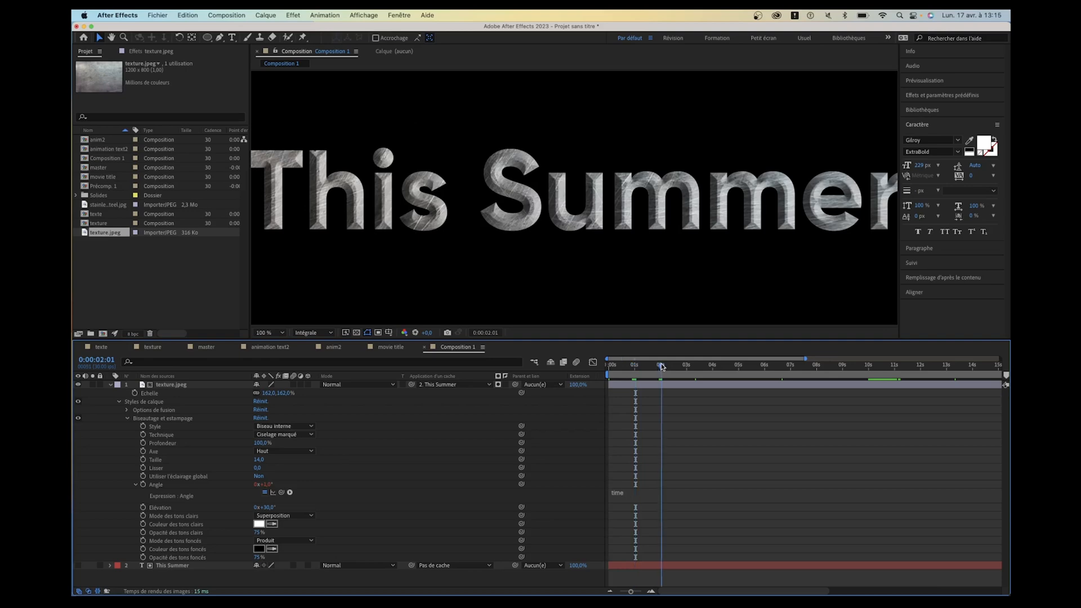
drag(661, 366, 702, 370)
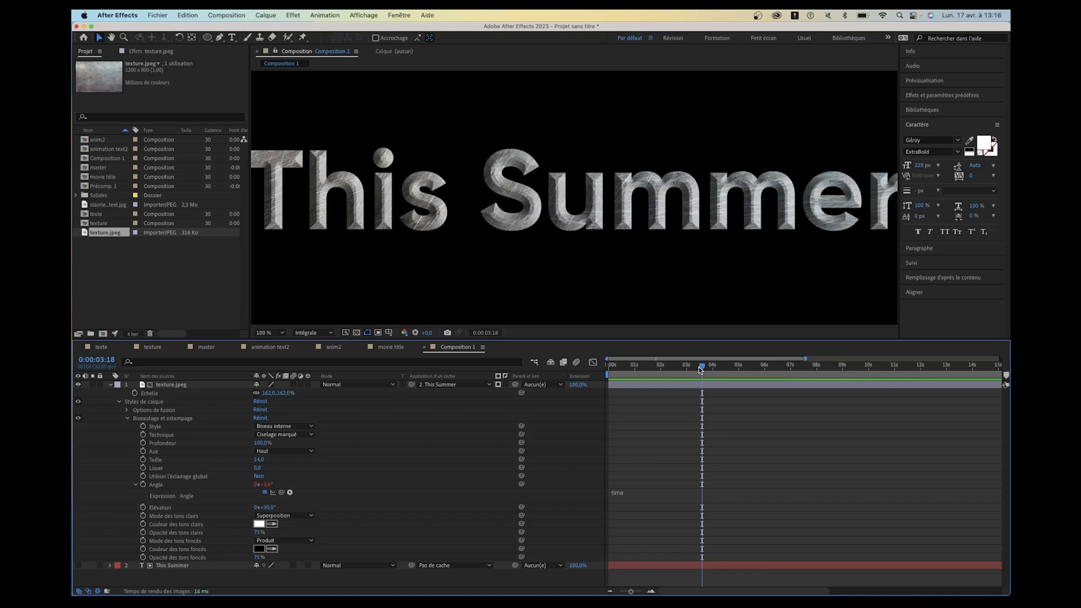
- Change the bevel's Angle expression to time*50, check it at one and two seconds, and preview from the start
click(671, 492)
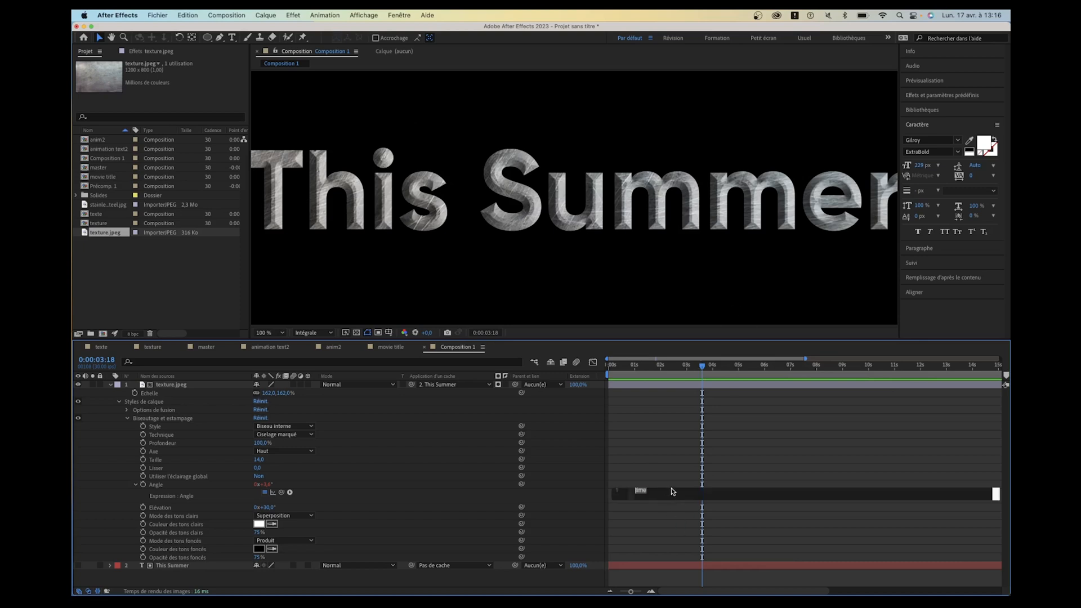
text(*50)
drag(631, 367, 579, 366)
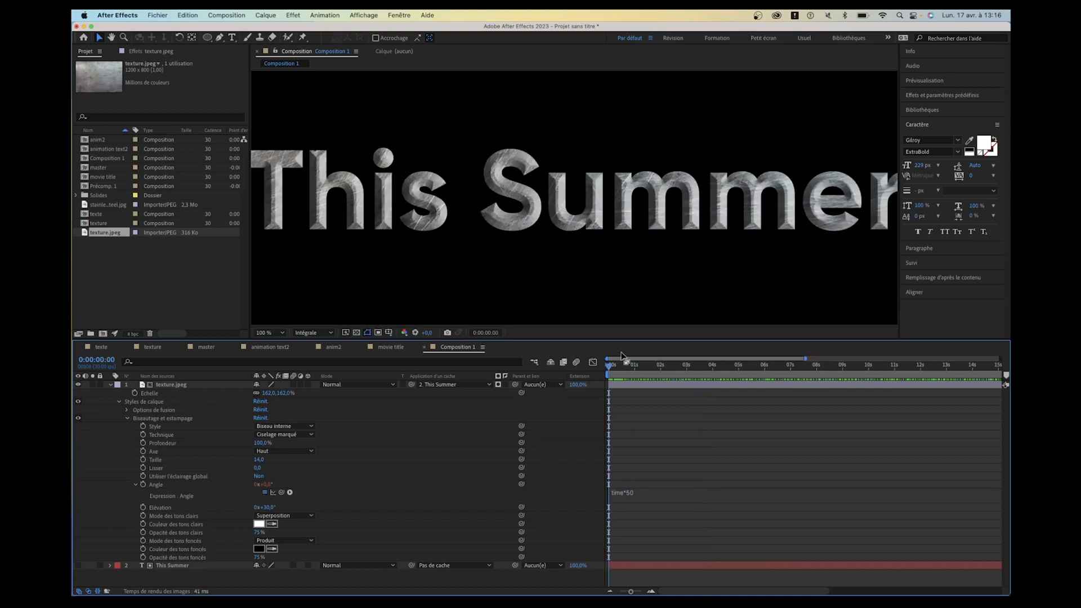
drag(628, 367, 634, 368)
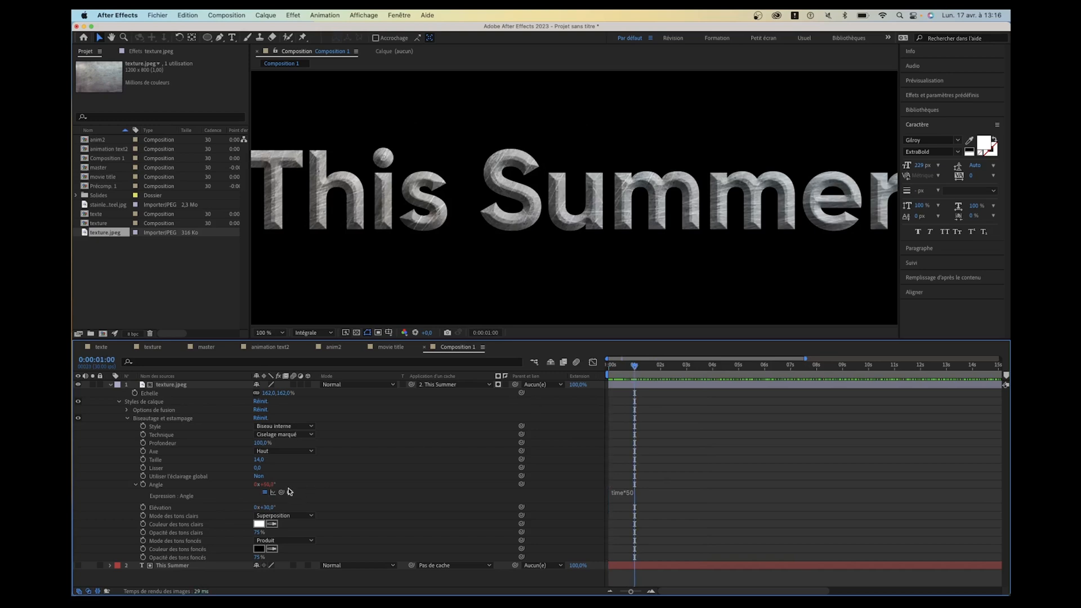
click(661, 367)
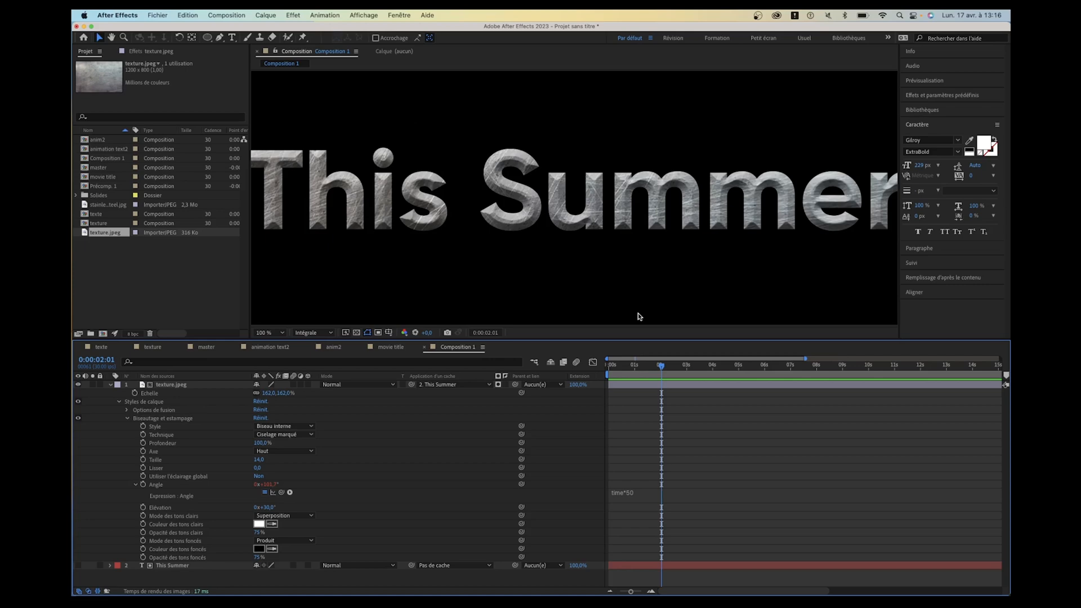
drag(637, 369, 607, 368)
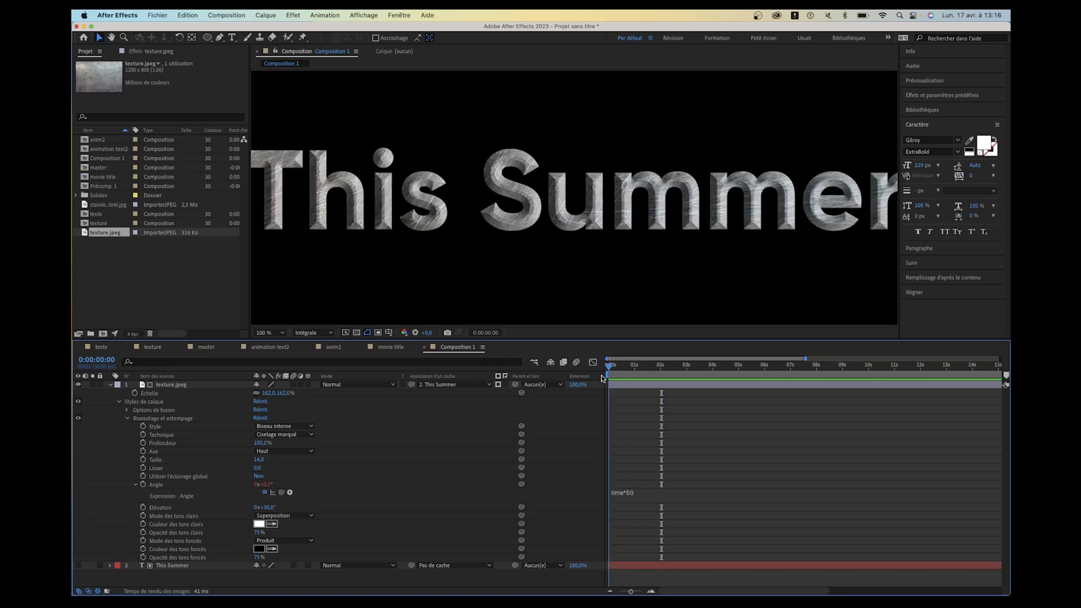
key(space)
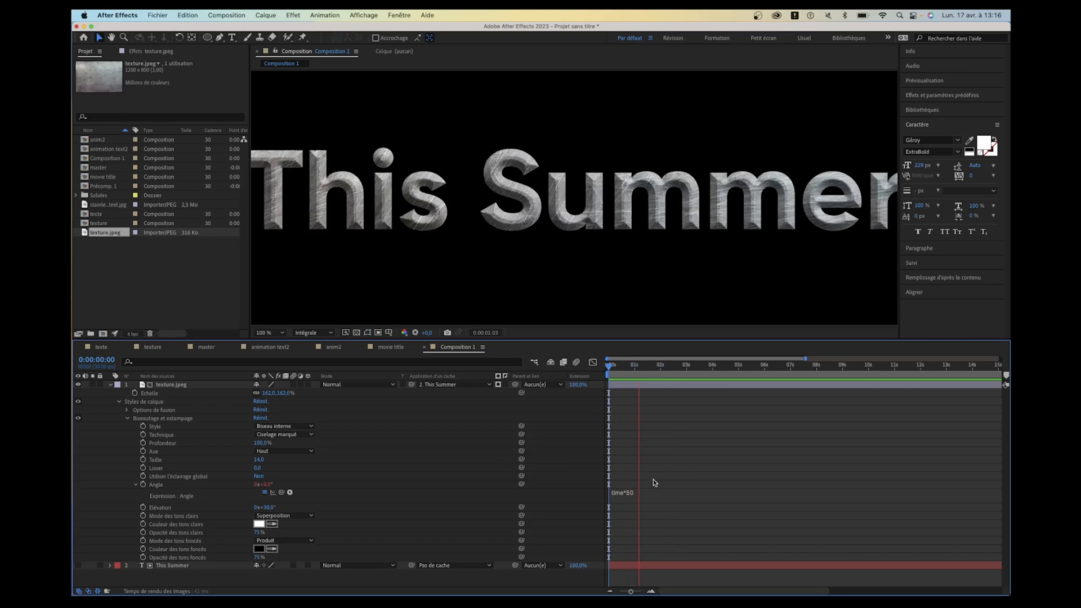
- Set the multiplier in the bevel's Angle expression to 100 so it reads time*100
click(662, 491)
key(BackSpace)
key(BackSpace)
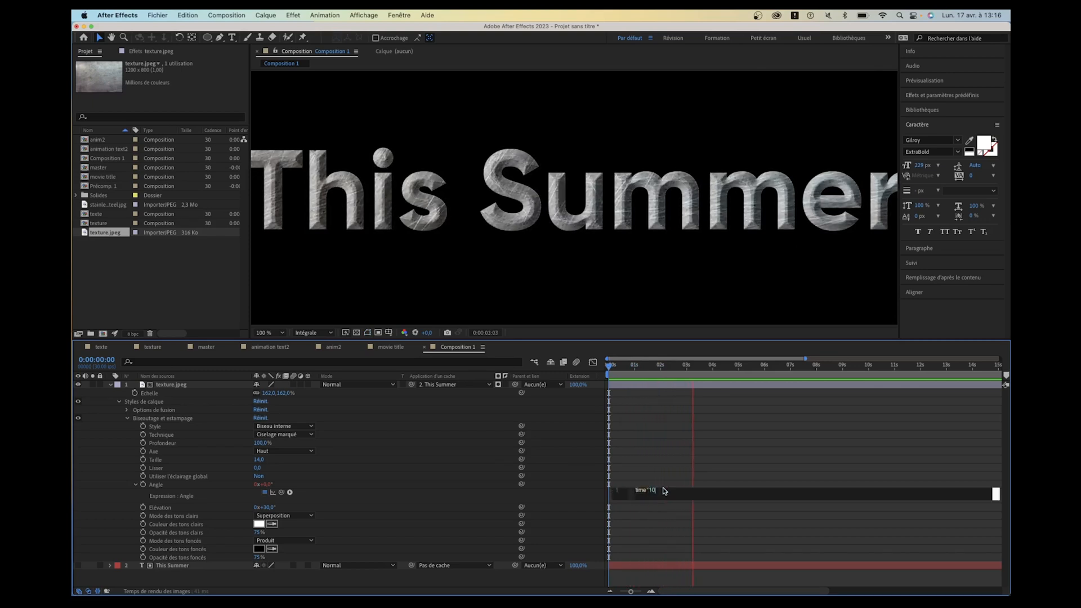
text(100)
click(731, 452)
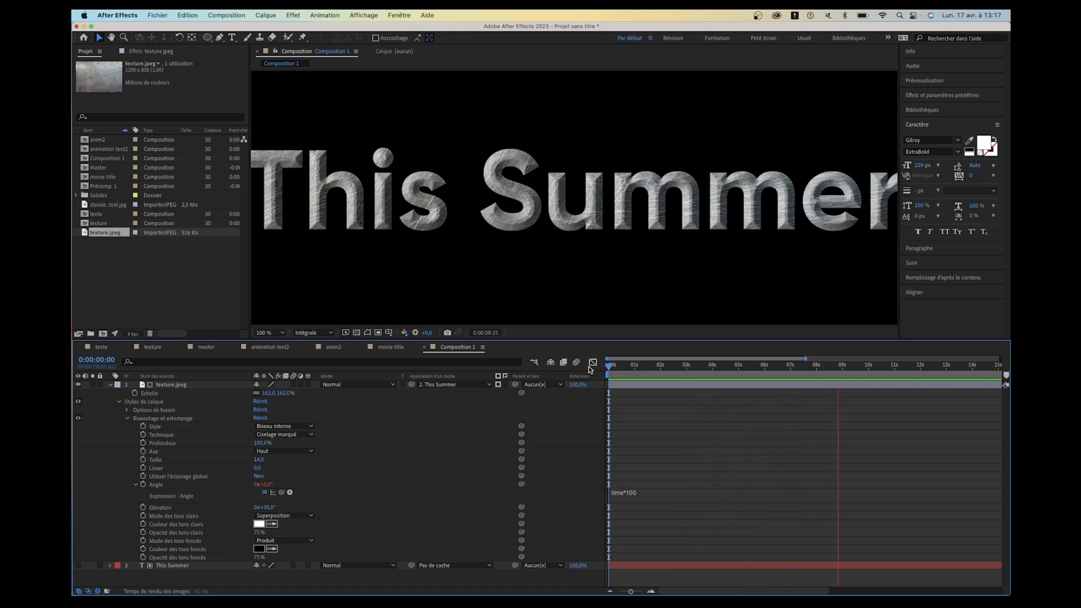
- Preview the animated bevel light on the title from the start of the composition
drag(623, 367, 603, 368)
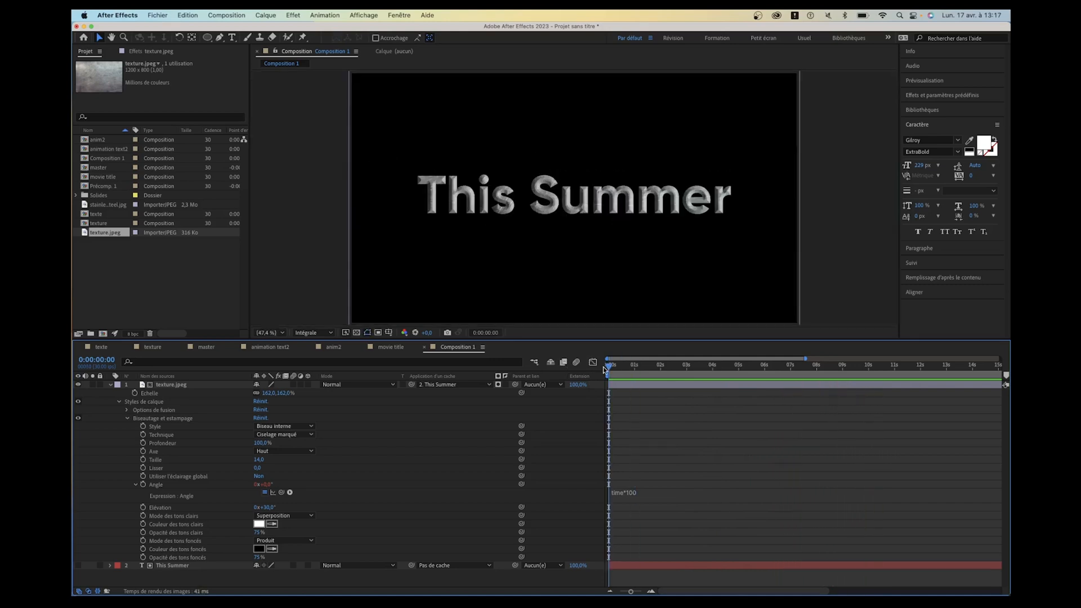
key(space)
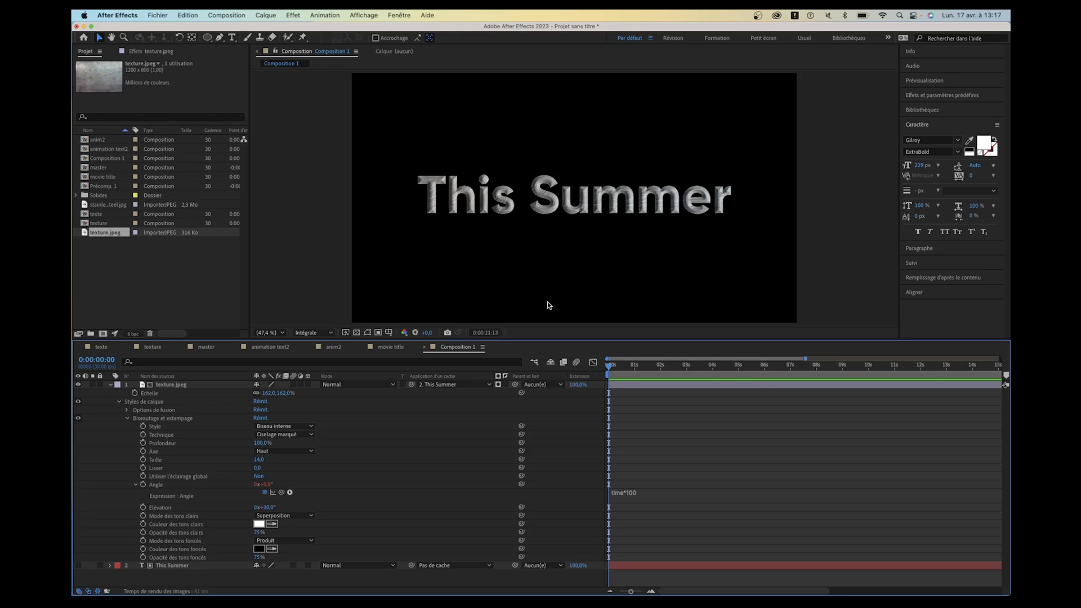
click(663, 367)
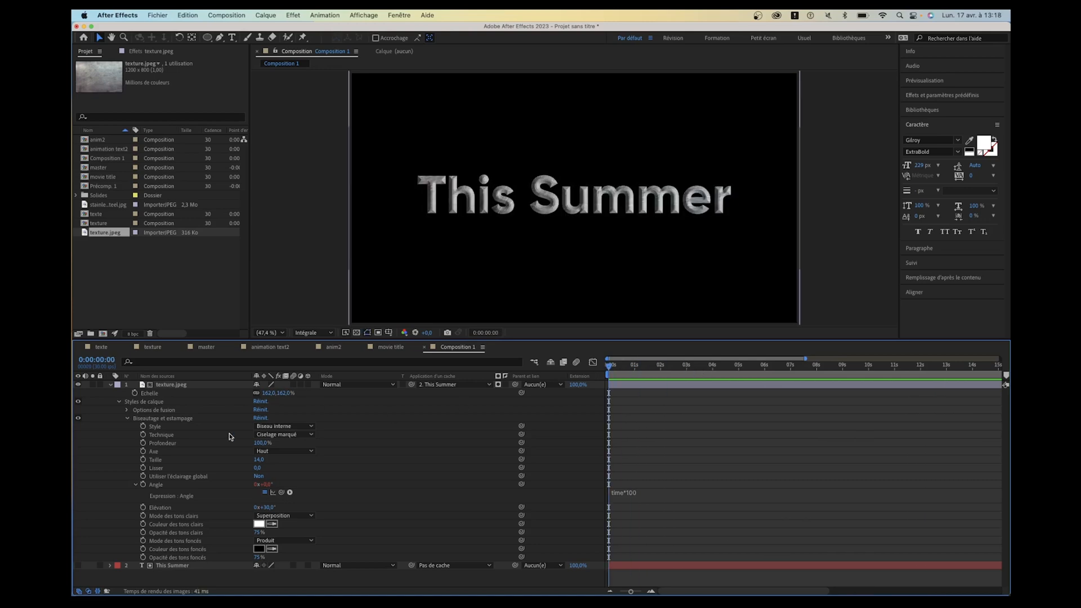
- Find the Niveaux effect and apply it to the texture.jpeg layer
click(209, 386)
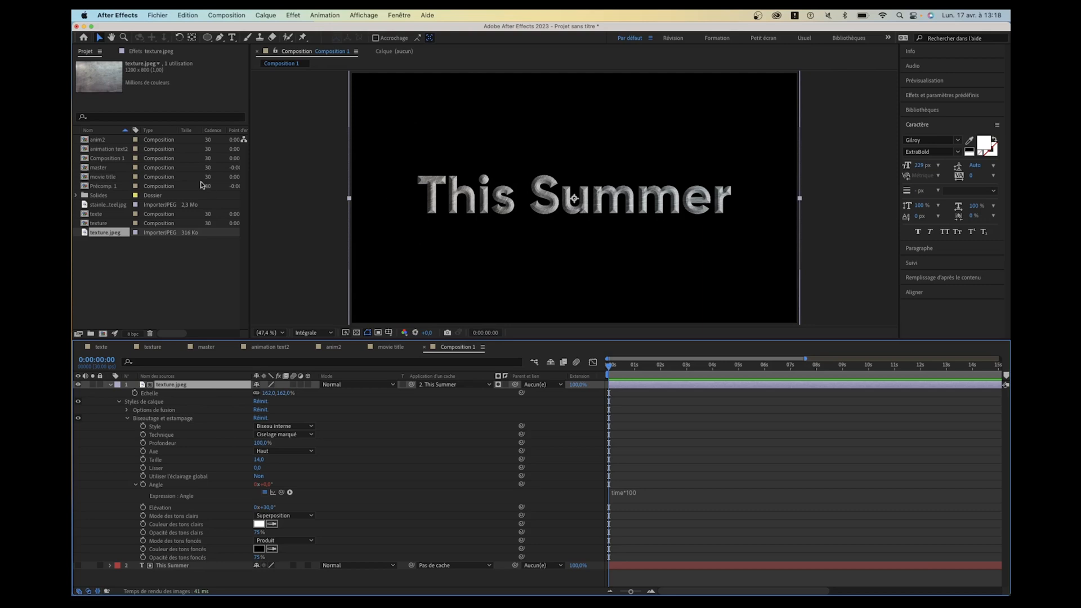
click(152, 51)
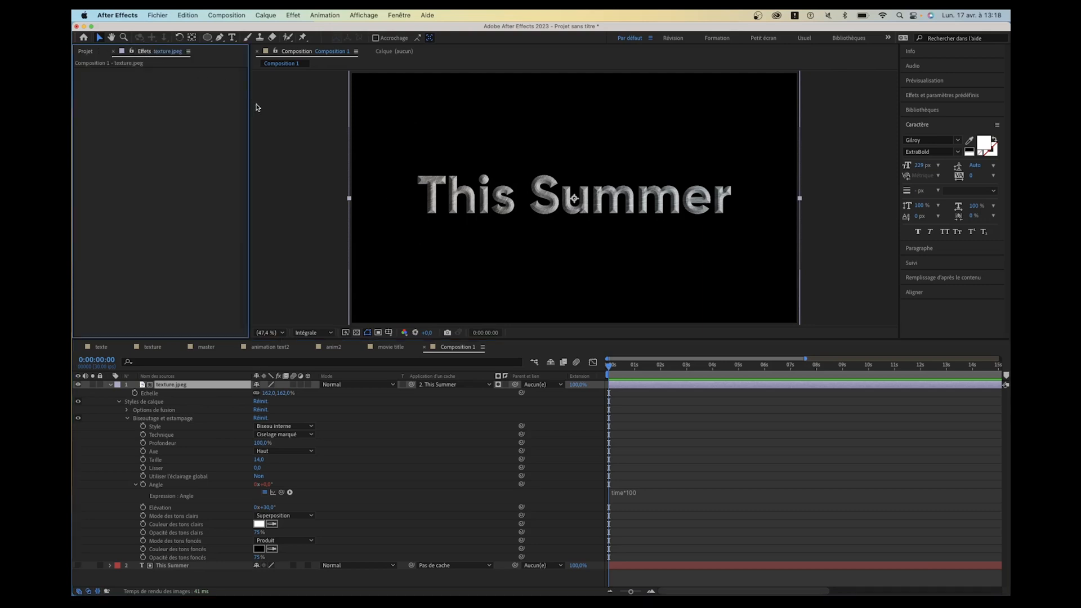
click(947, 96)
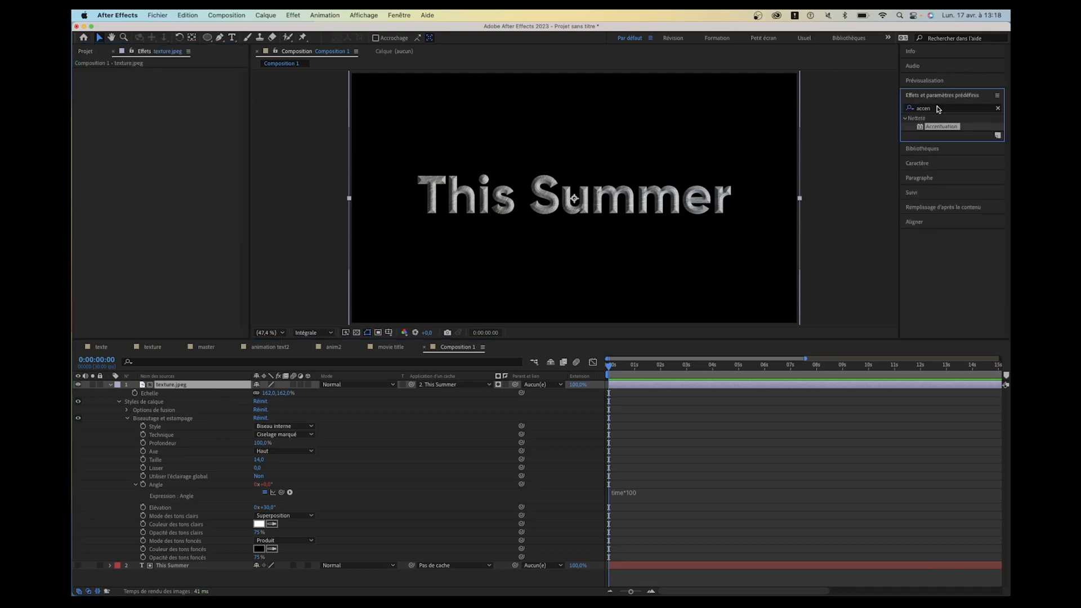
click(937, 107)
text(accen)
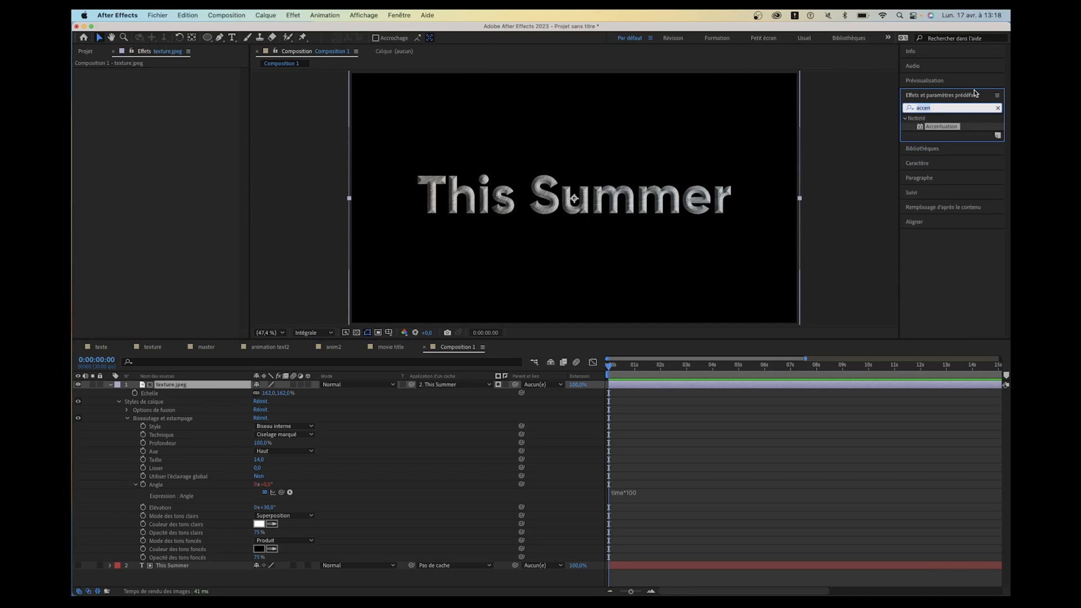
text(nivea)
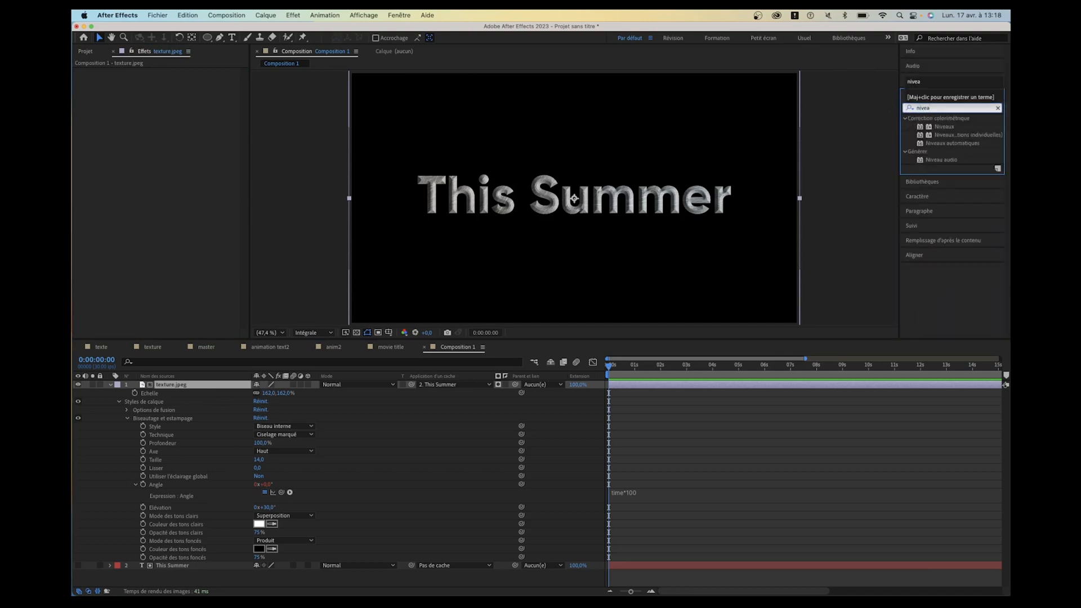
double_click(940, 128)
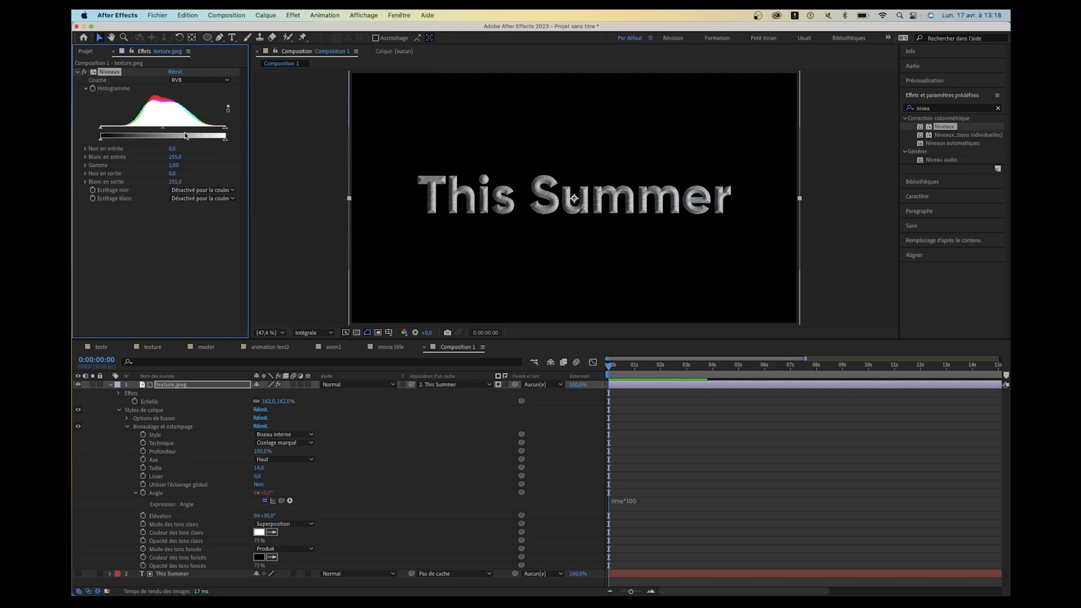
- Set the Niveaux gamma to 0,47 on the texture layer and look at the reference film title slide in Keynote
drag(163, 133, 201, 136)
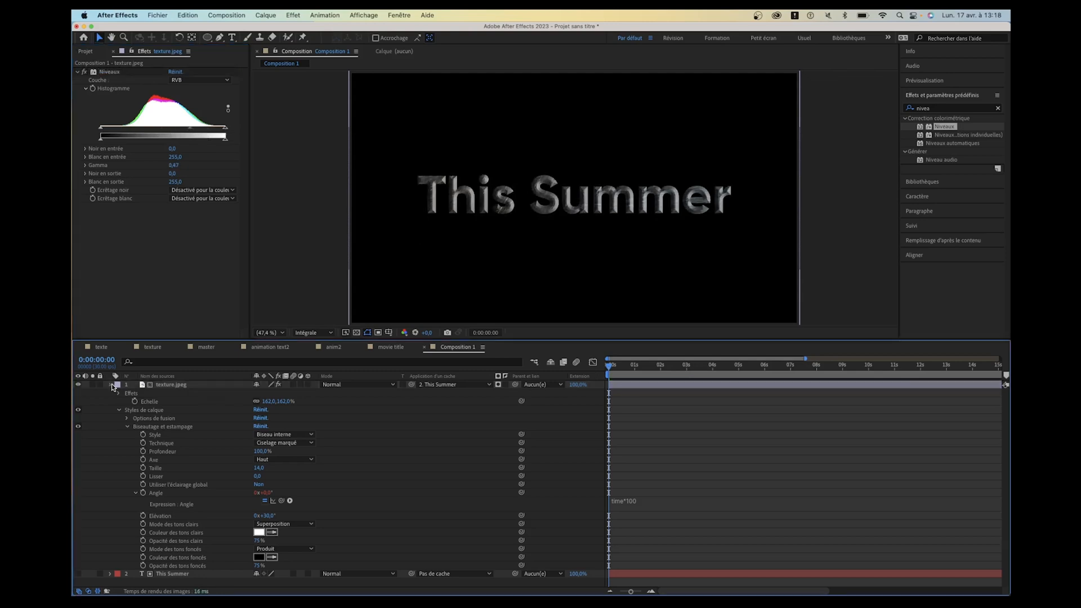
click(111, 385)
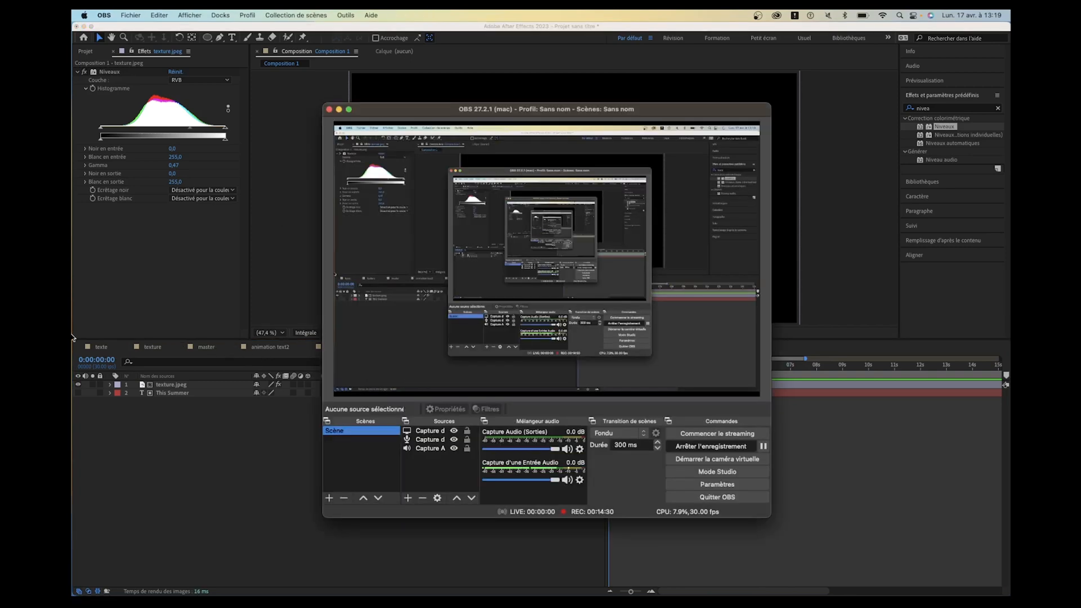
key(super+Tab)
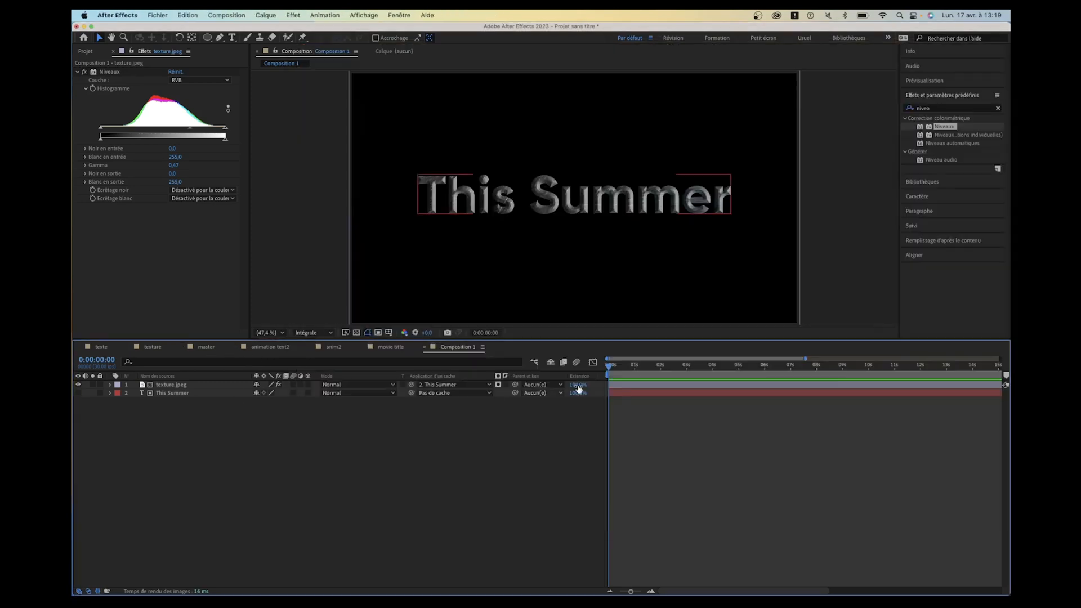
drag(629, 369, 607, 369)
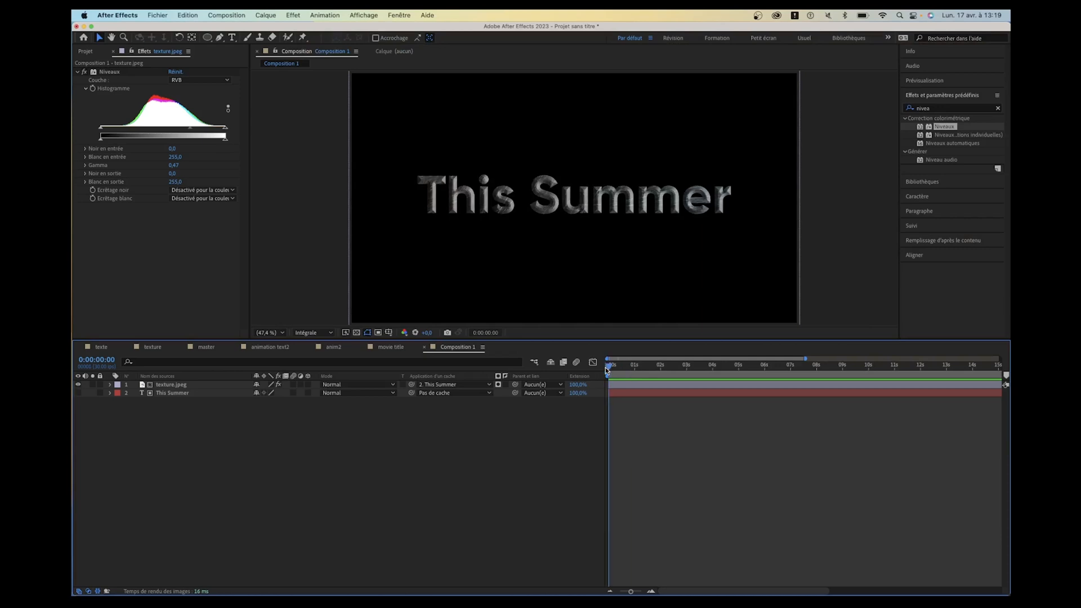
- Duplicate the This Summer text layer, move the copy above texture.jpeg and make it visible
click(172, 393)
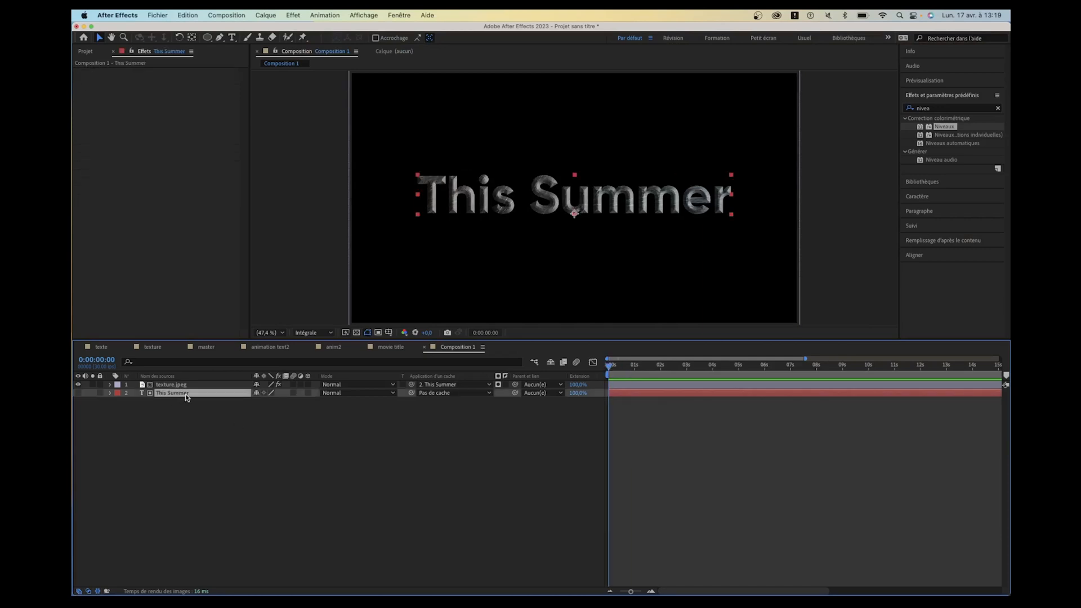
key(super+d)
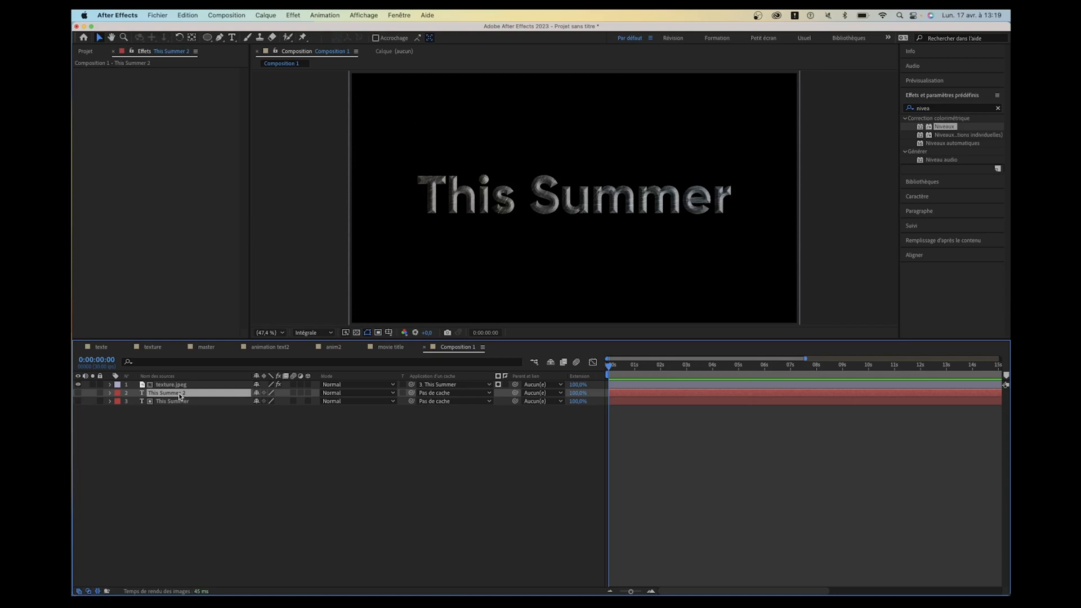
drag(180, 396, 178, 380)
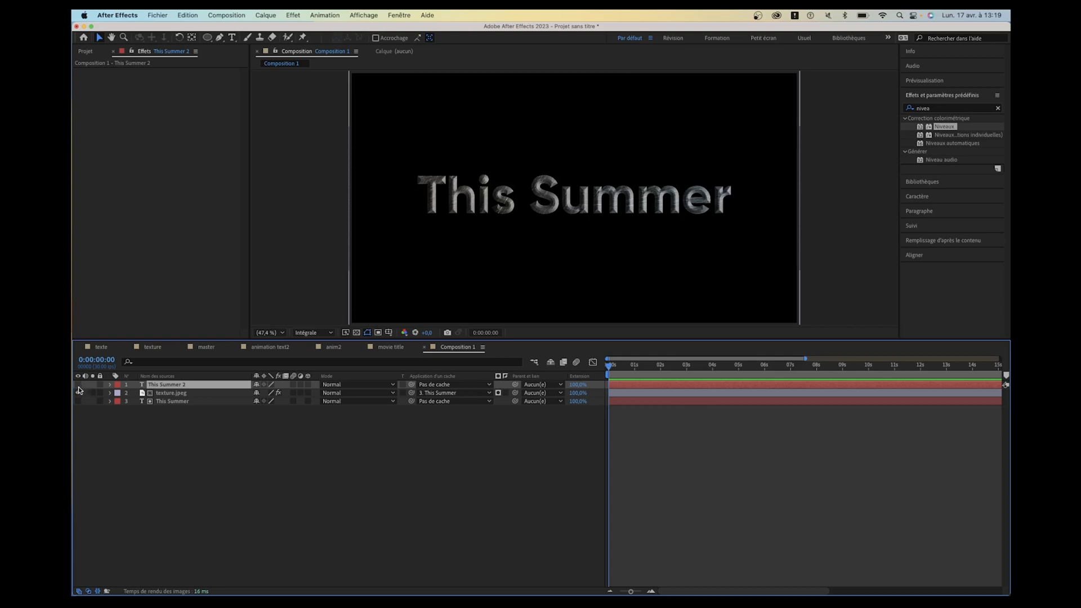
click(78, 385)
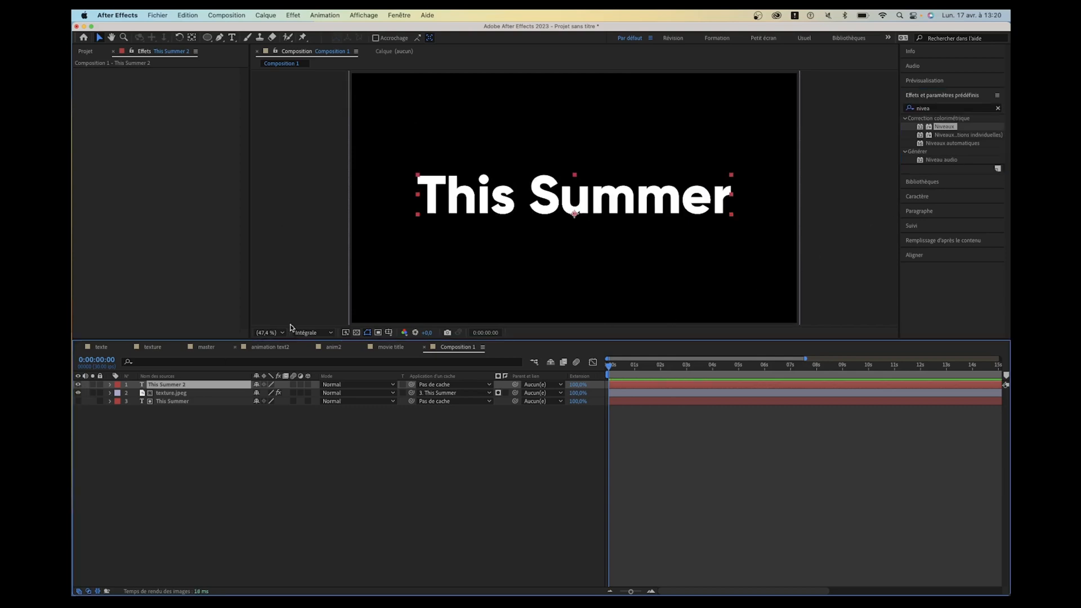
- Find the CC Plastic effect and apply it to the duplicated This Summer 2 text layer
click(953, 108)
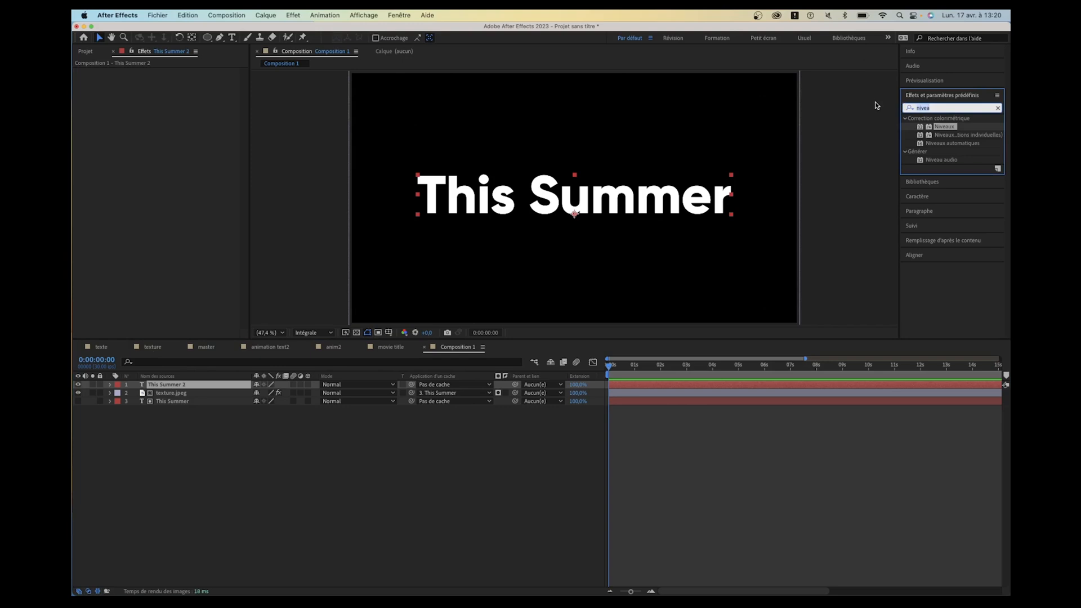
text(cc plastic)
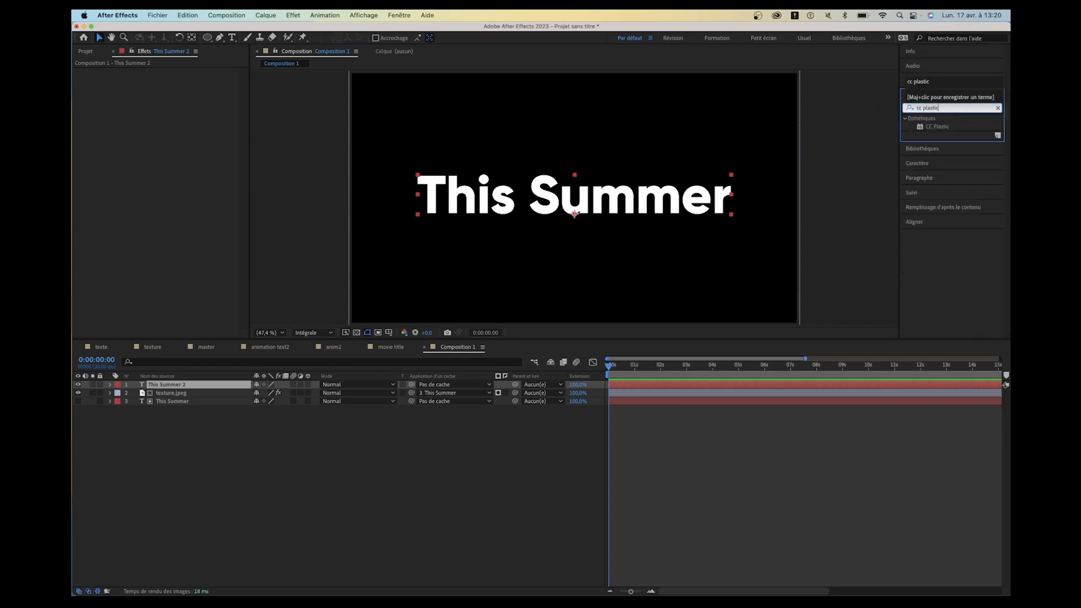
double_click(938, 127)
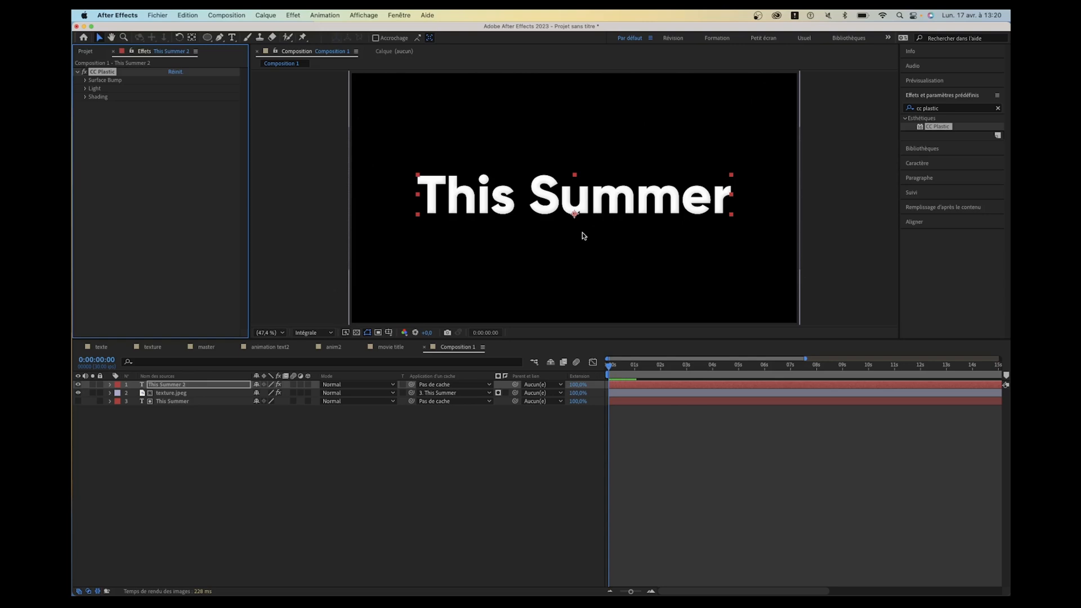
- Change the fill colour of the This Summer 2 text to dark red
click(917, 164)
click(981, 144)
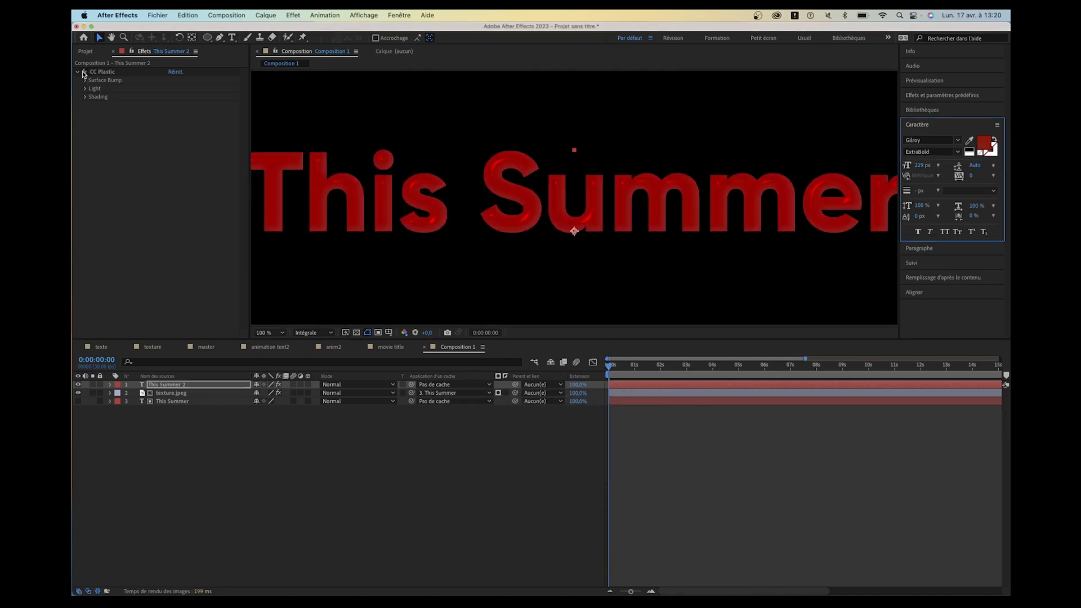
click(83, 74)
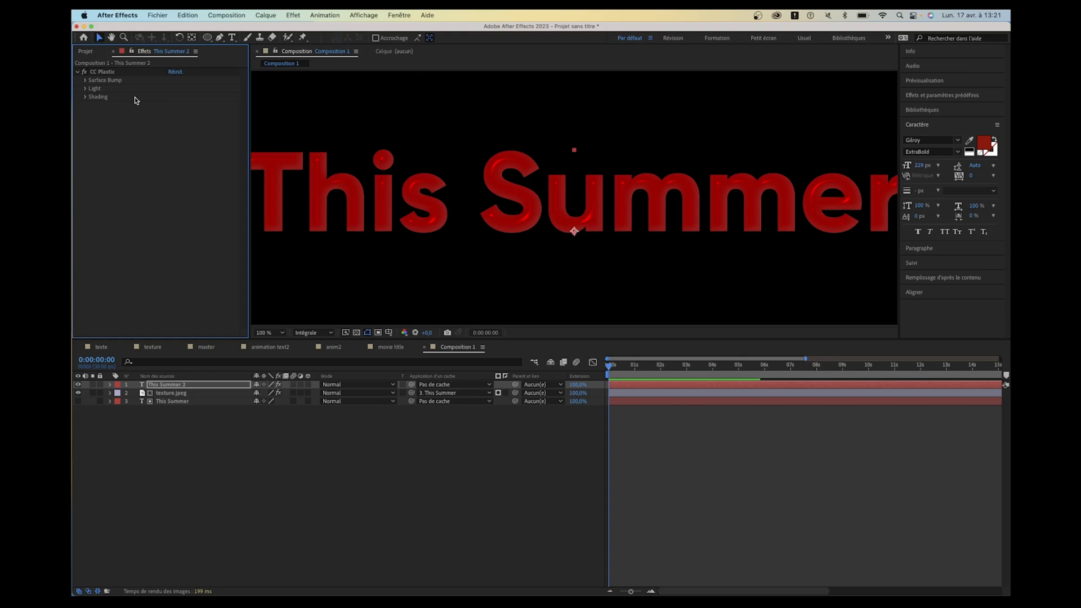
- Try a higher Surface Bump softness in CC Plastic, then set the softness to 7,3
click(85, 80)
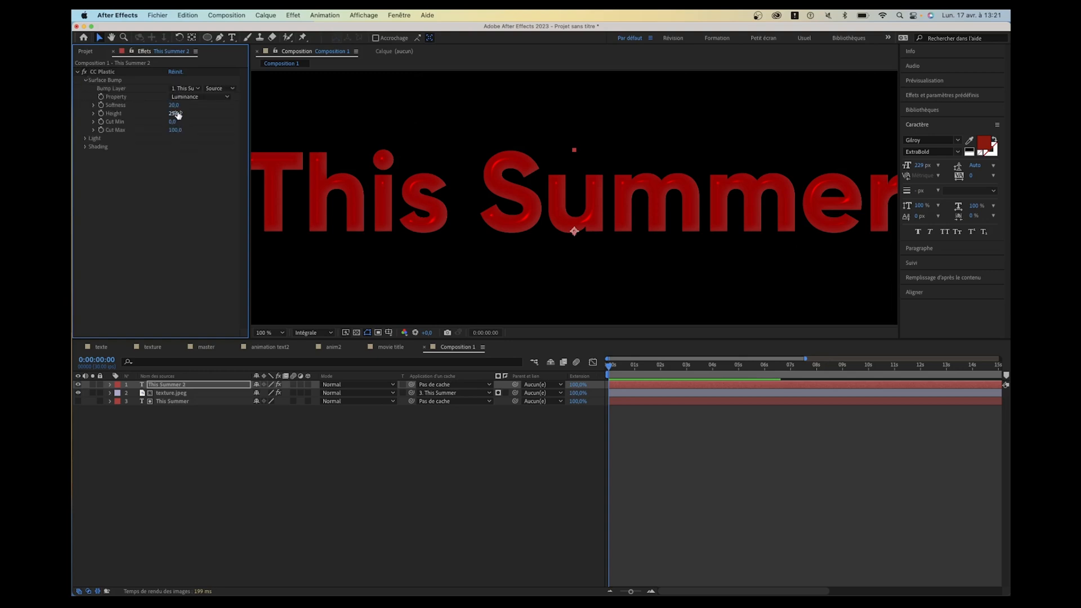
drag(176, 107, 337, 116)
scroll(505, 190, up, 1)
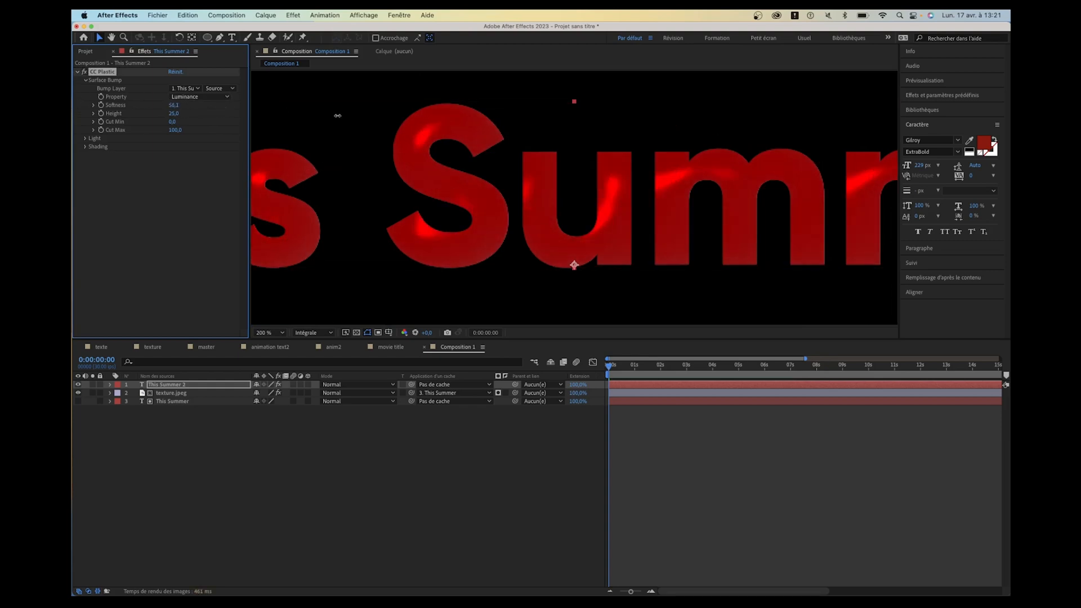
click(173, 105)
text(7,3)
key(Return)
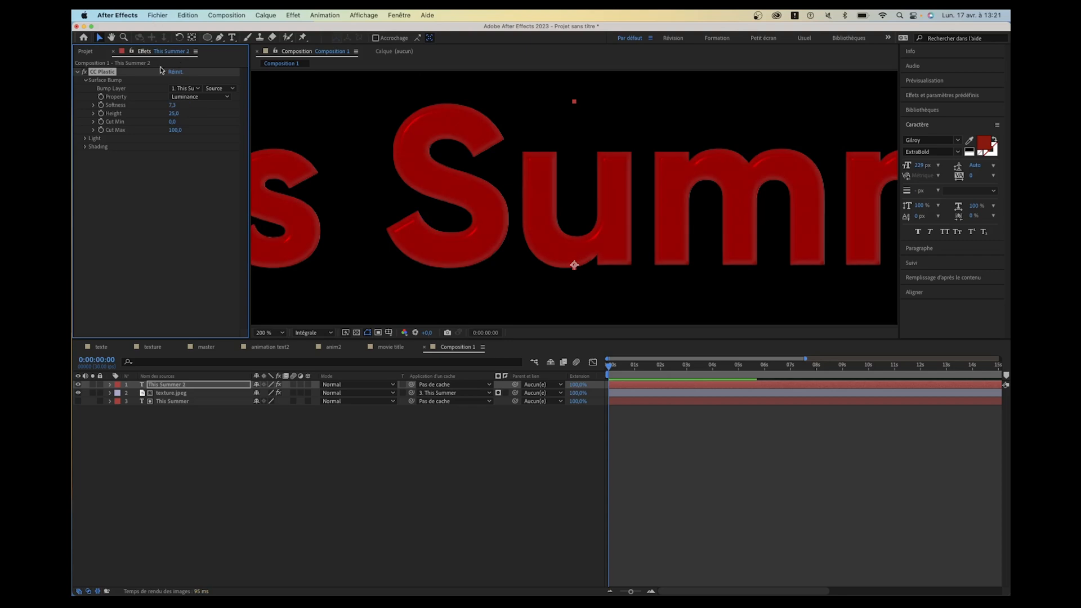
- Fine-tune the Surface Bump softness of CC Plastic and set its height to 10
drag(171, 106, 190, 105)
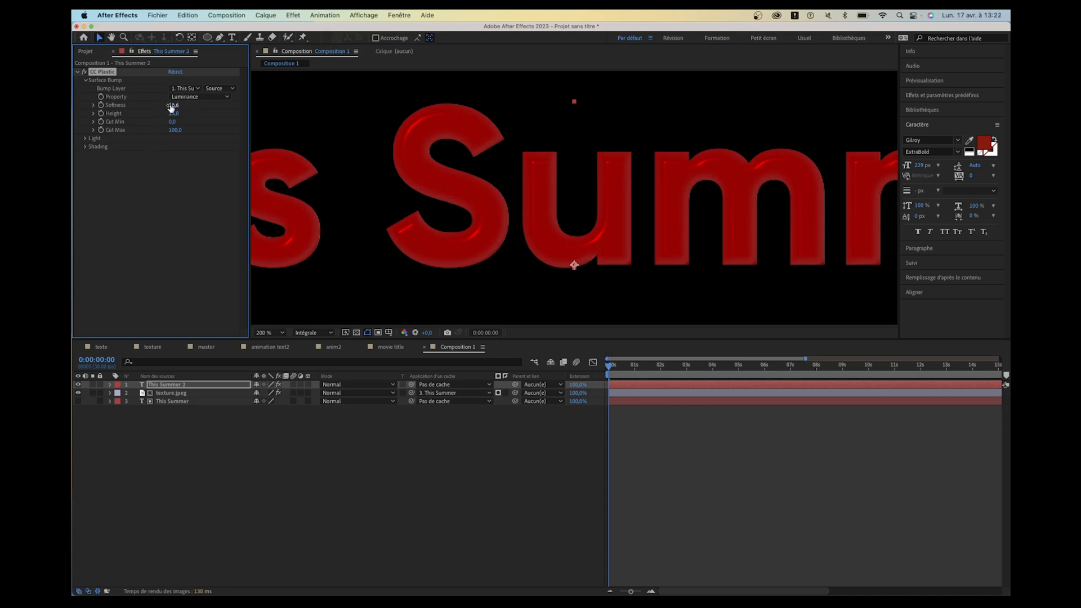
click(171, 106)
key(Tab)
text(10)
key(Return)
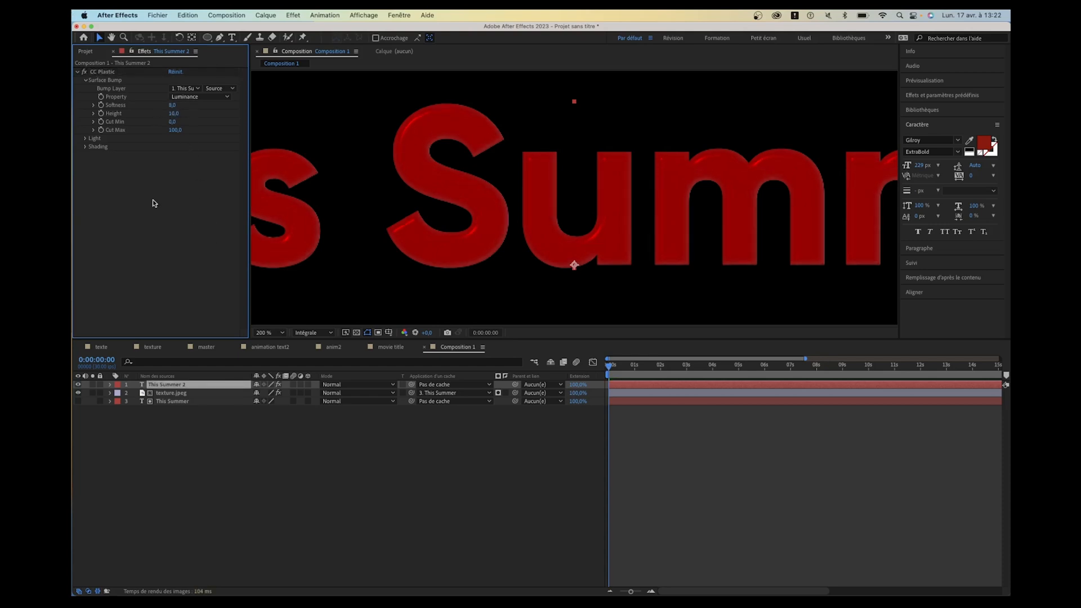
mouse_move(173, 123)
mouse_down()
mouse_move(205, 122)
mouse_move(167, 128)
mouse_up()
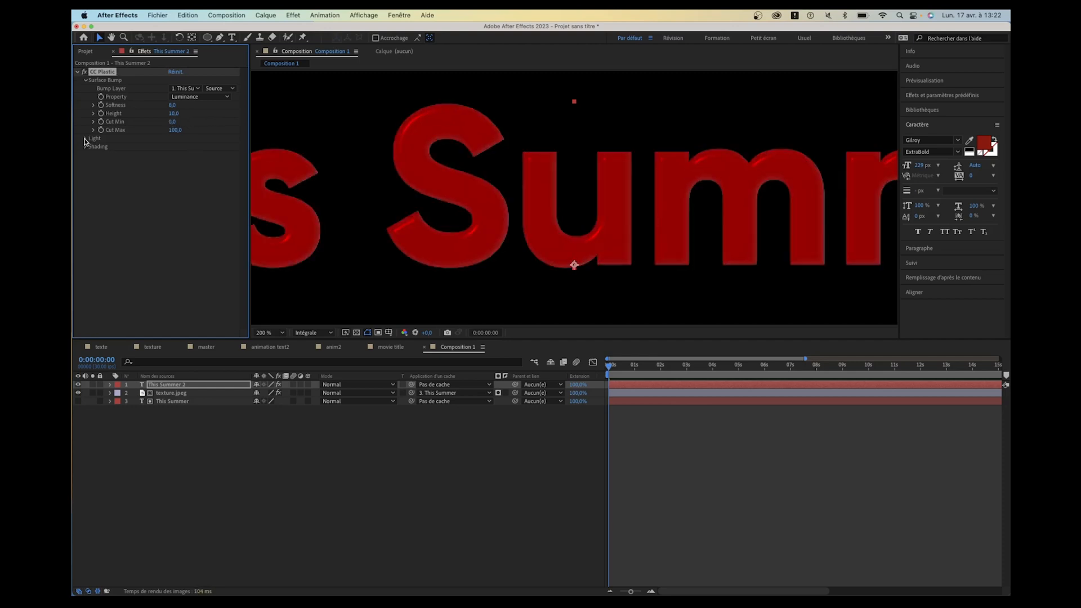
- Compare Distant Light and Point Light in CC Plastic's Light settings and set the light type to Point Light
click(85, 139)
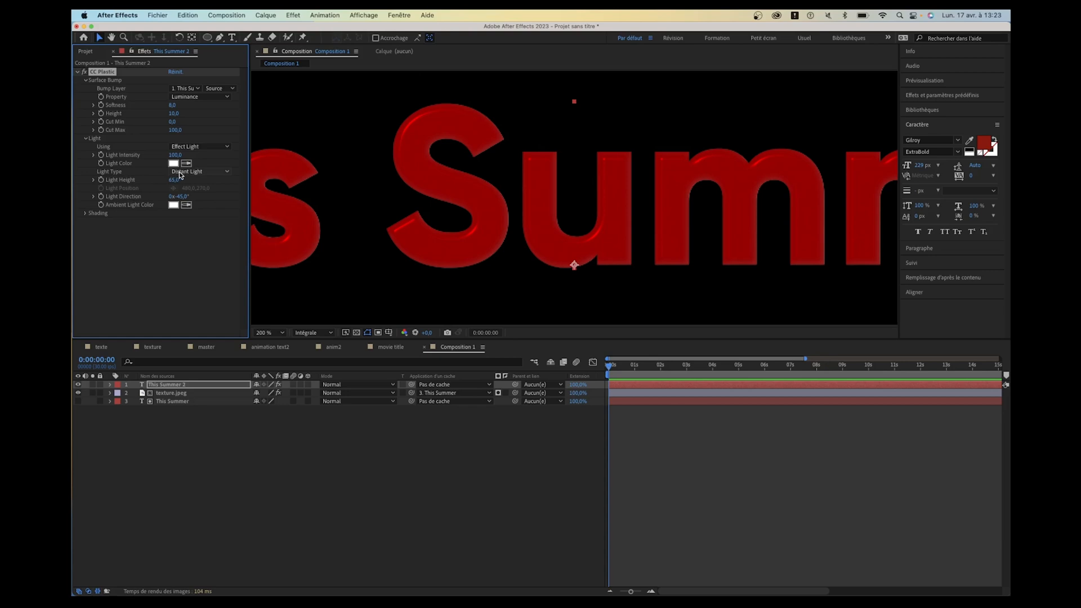
click(180, 171)
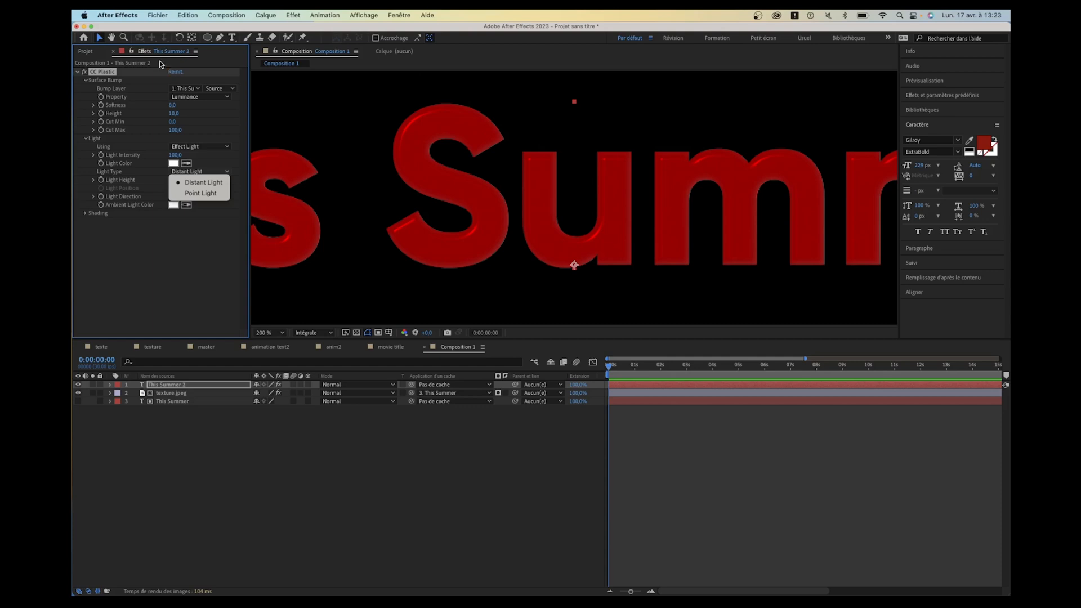
click(200, 194)
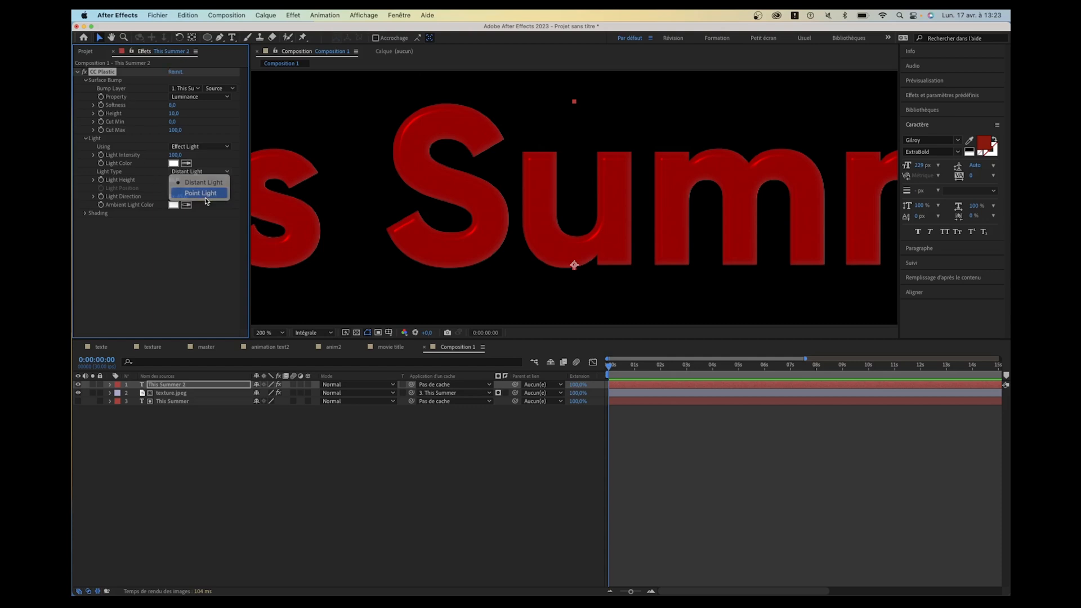
click(203, 172)
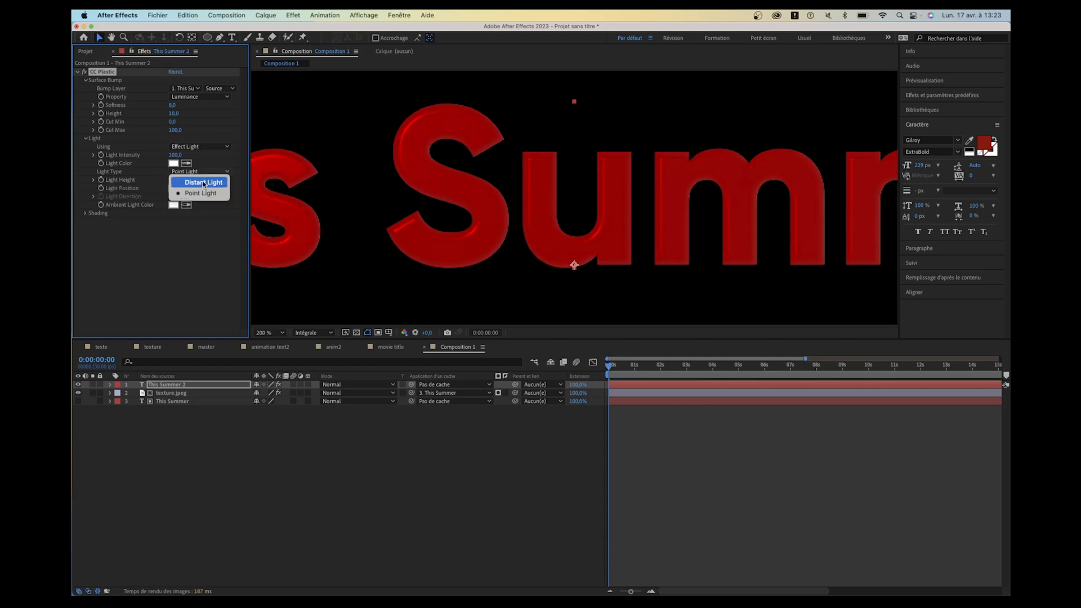
click(204, 183)
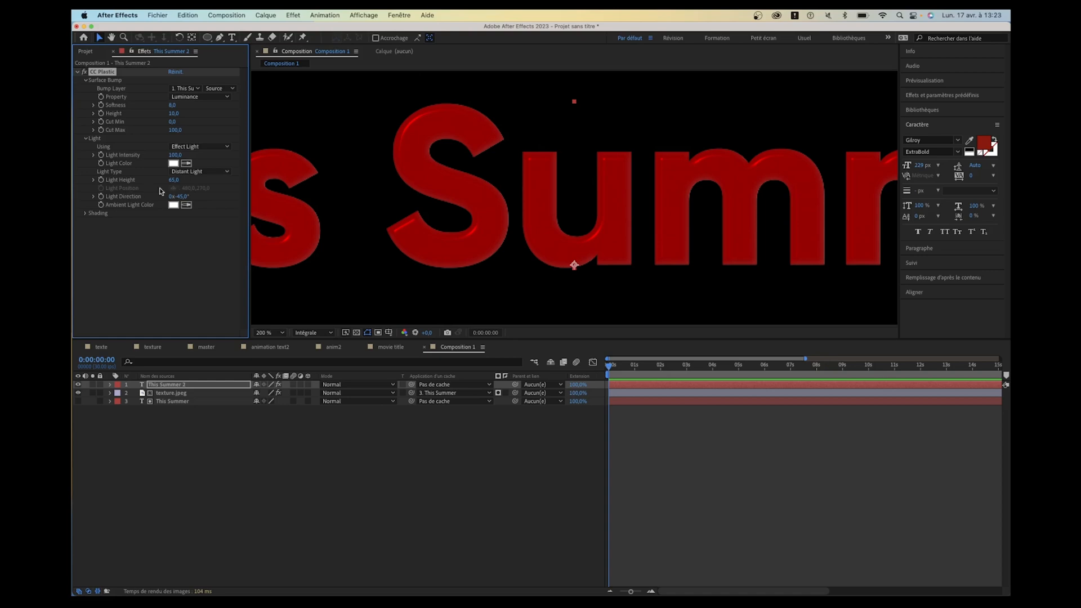
click(207, 173)
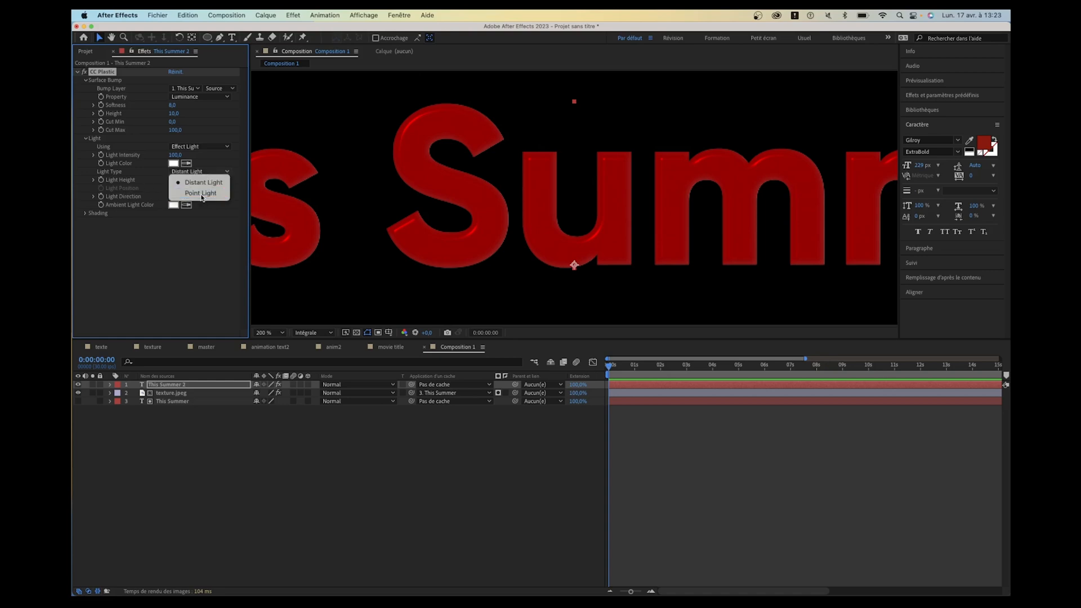
click(202, 194)
scroll(575, 150, down, 4)
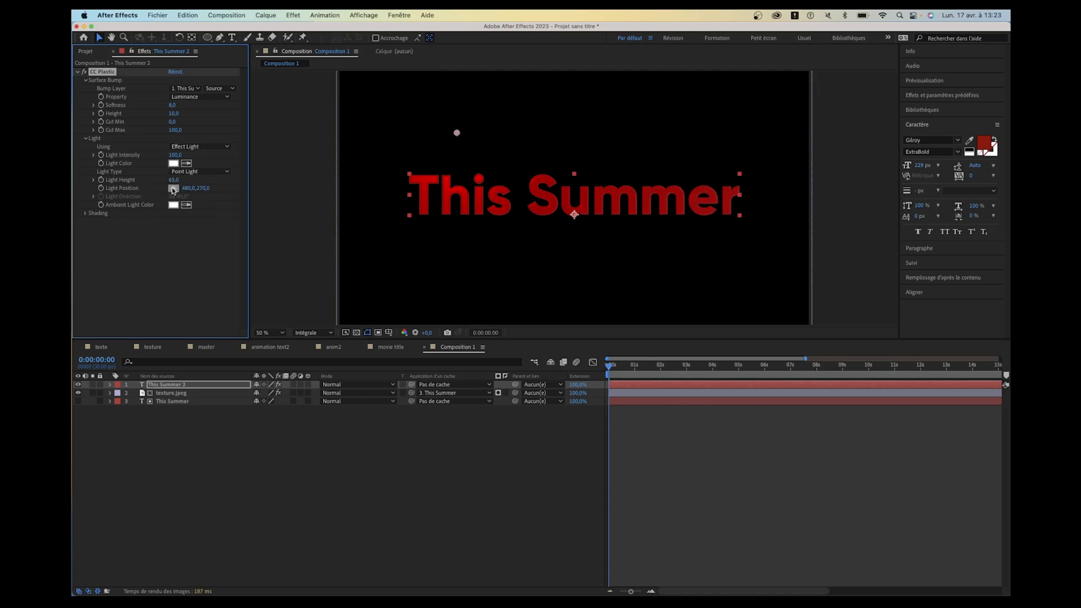
scroll(445, 138, up, 2)
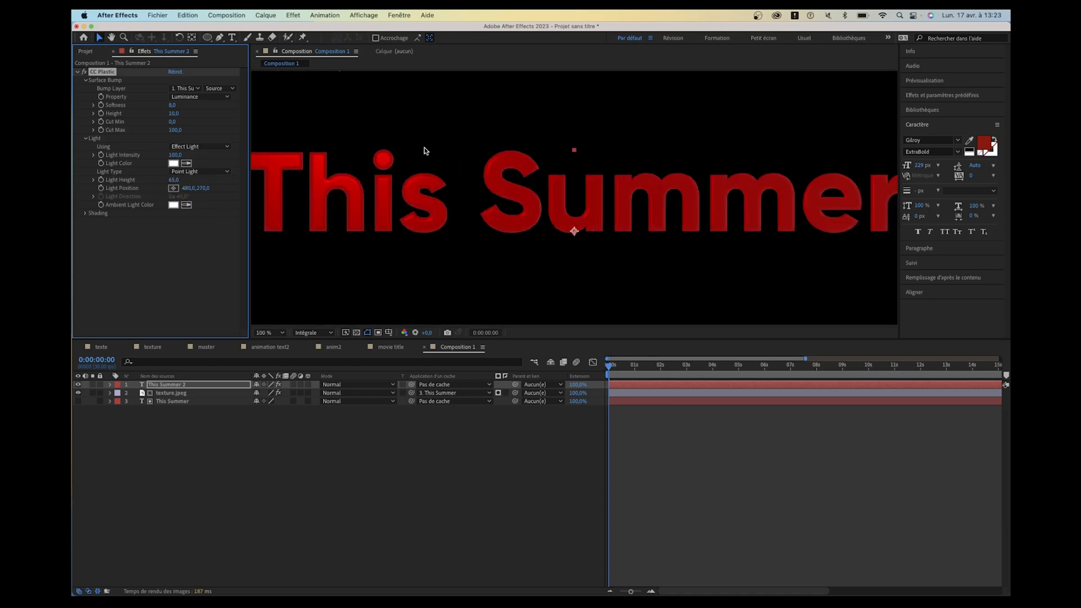
- Move the CC Plastic point light beyond the frame's upper-left corner to -44,0, 0,0 and keyframe Light Position at 0:00:00:00
drag(384, 108, 425, 162)
mouse_move(379, 120)
mouse_down()
mouse_move(402, 215)
mouse_move(522, 251)
mouse_move(642, 203)
mouse_move(721, 122)
mouse_move(571, 218)
mouse_move(376, 316)
mouse_move(555, 176)
mouse_move(417, 282)
mouse_move(369, 150)
mouse_move(339, 135)
mouse_up()
scroll(367, 151, down, 1)
scroll(367, 150, up, 1)
scroll(432, 166, down, 1)
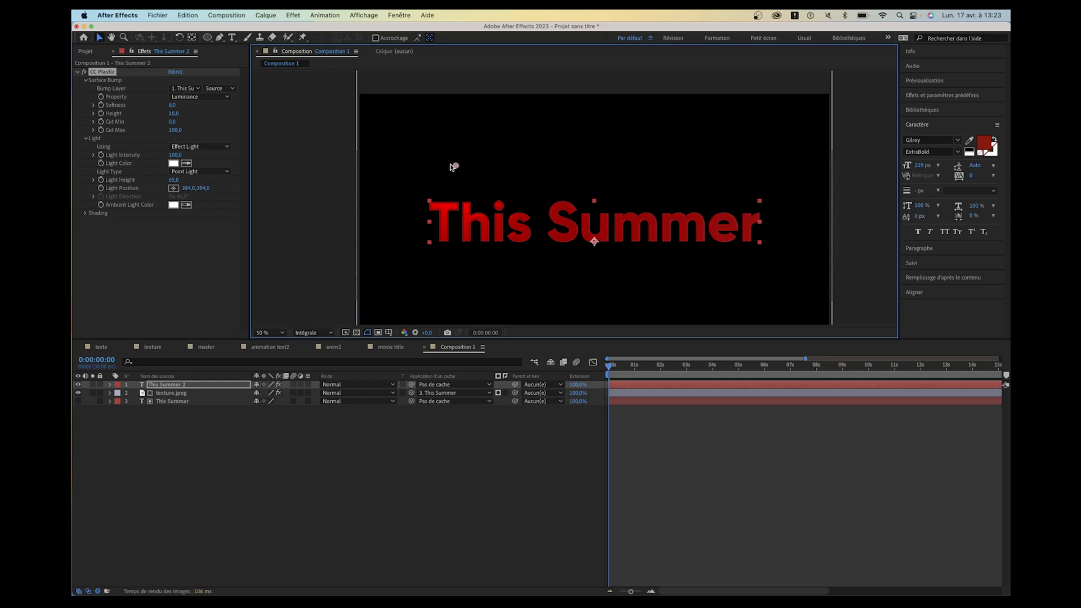
drag(453, 167, 348, 94)
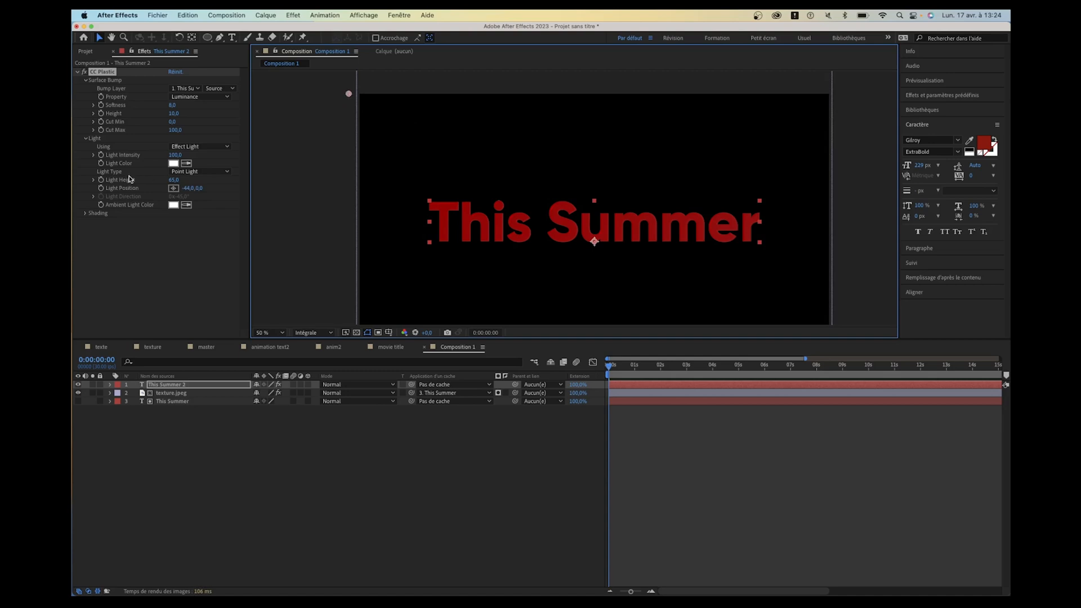
click(101, 188)
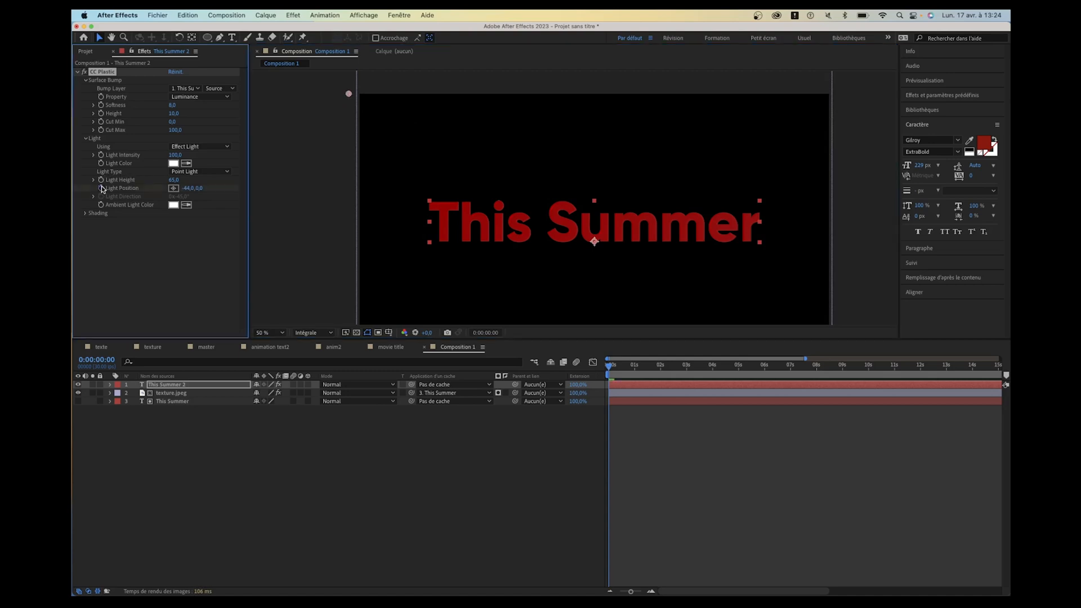
- At 0:00:02:16, move the light past the frame's lower-right corner to 1996,0, 1000,0 and scrub through the sweep
drag(653, 364, 674, 365)
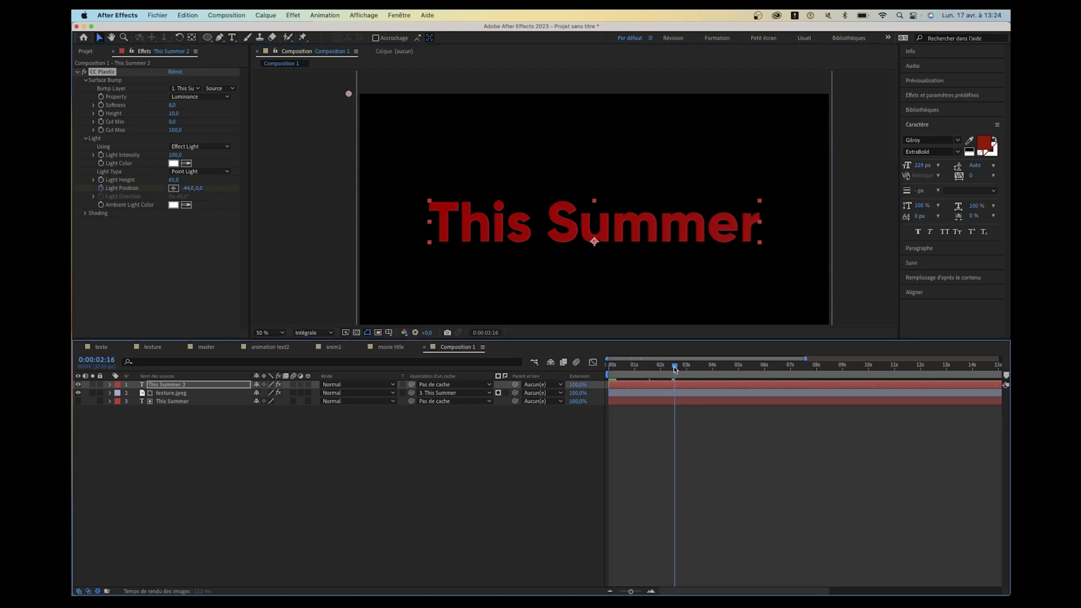
drag(350, 95, 849, 341)
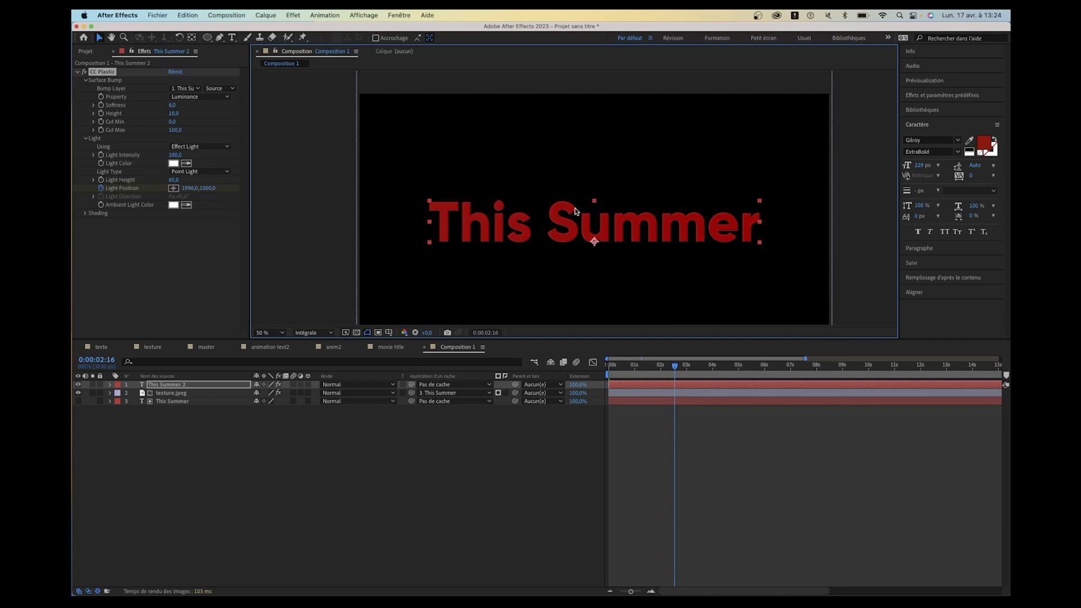
drag(626, 372, 640, 373)
key(period)
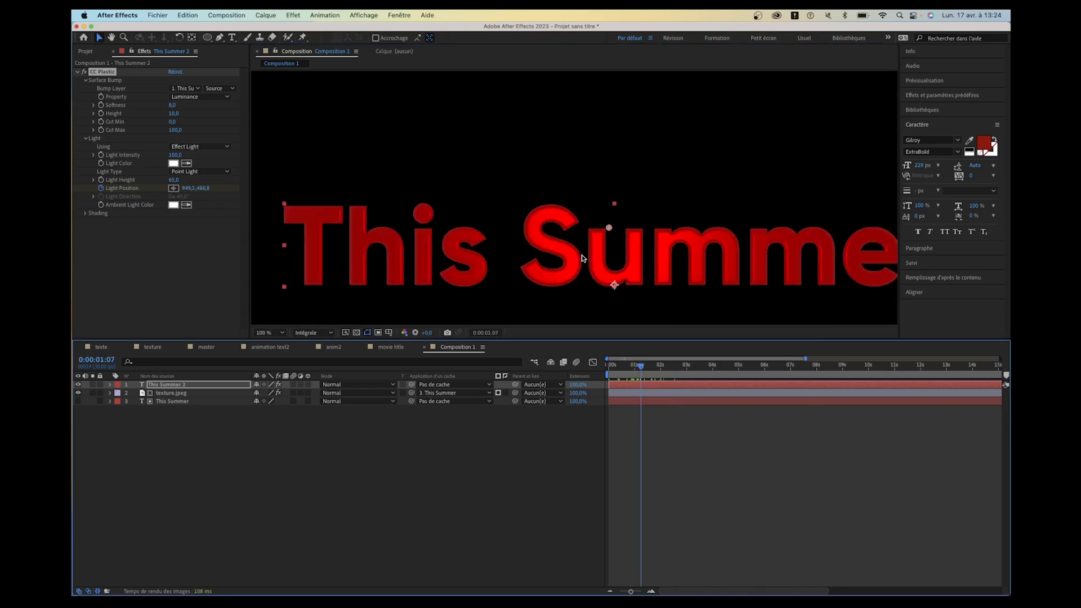
click(635, 366)
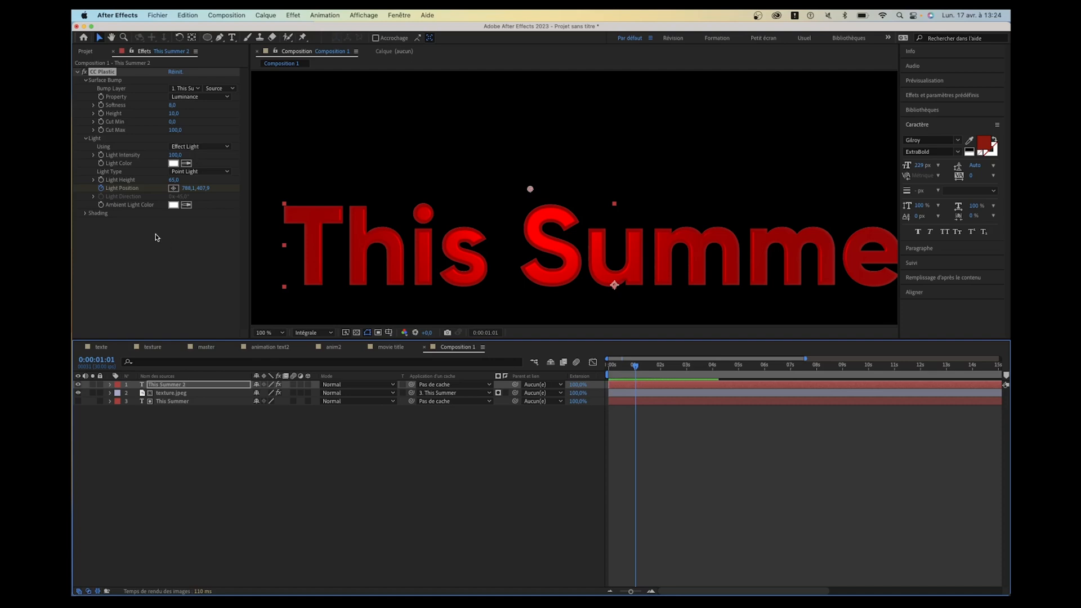
- Try a higher Ambient value in CC Plastic's Shading settings, then set both Ambient and Diffuse to 0
click(84, 215)
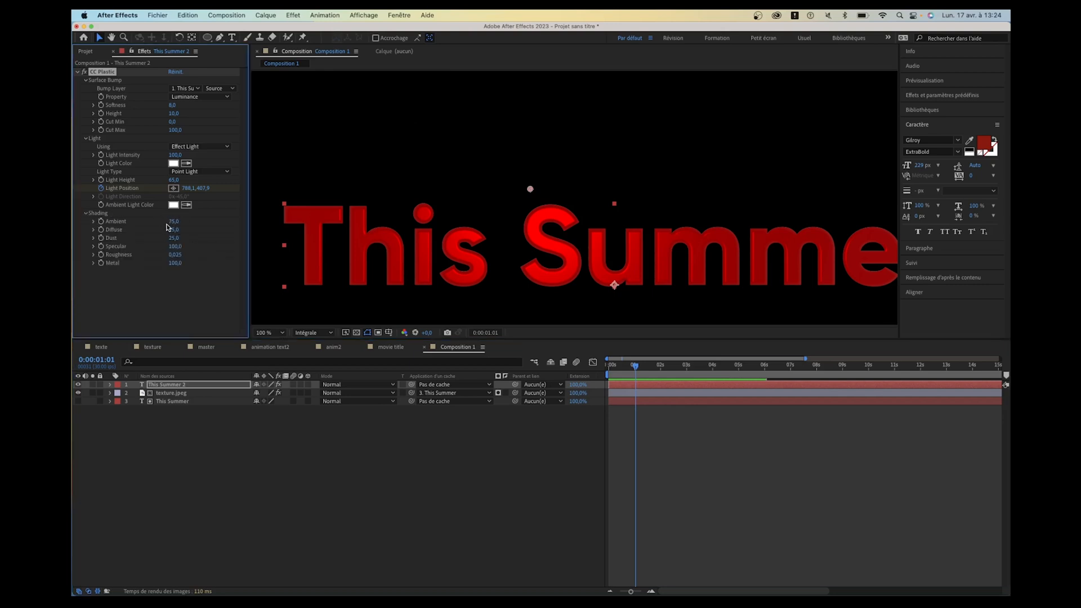
drag(169, 223, 206, 227)
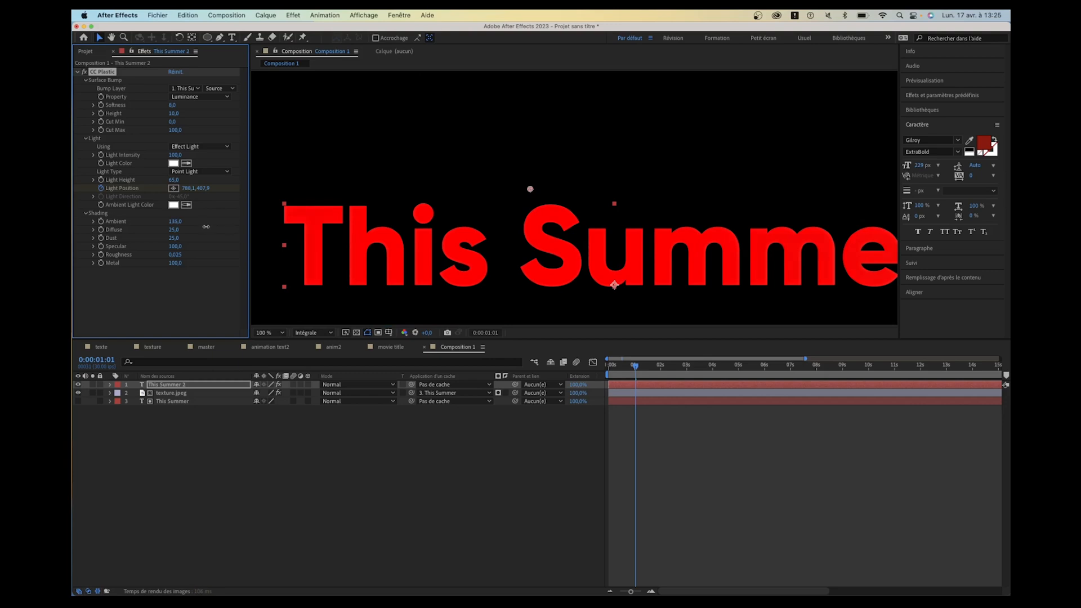
drag(635, 368, 647, 374)
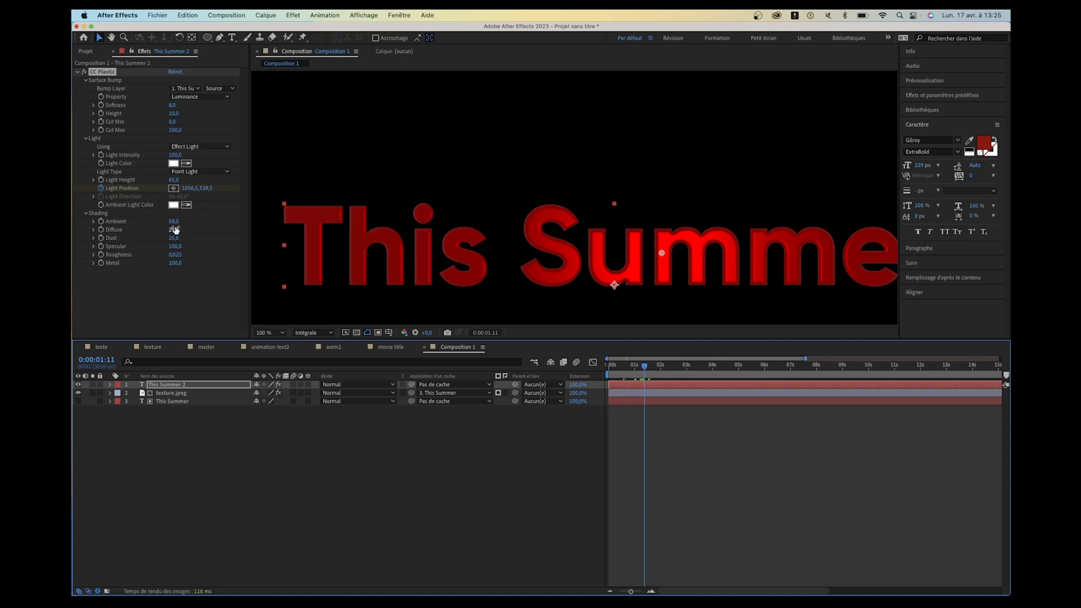
drag(174, 222, 127, 226)
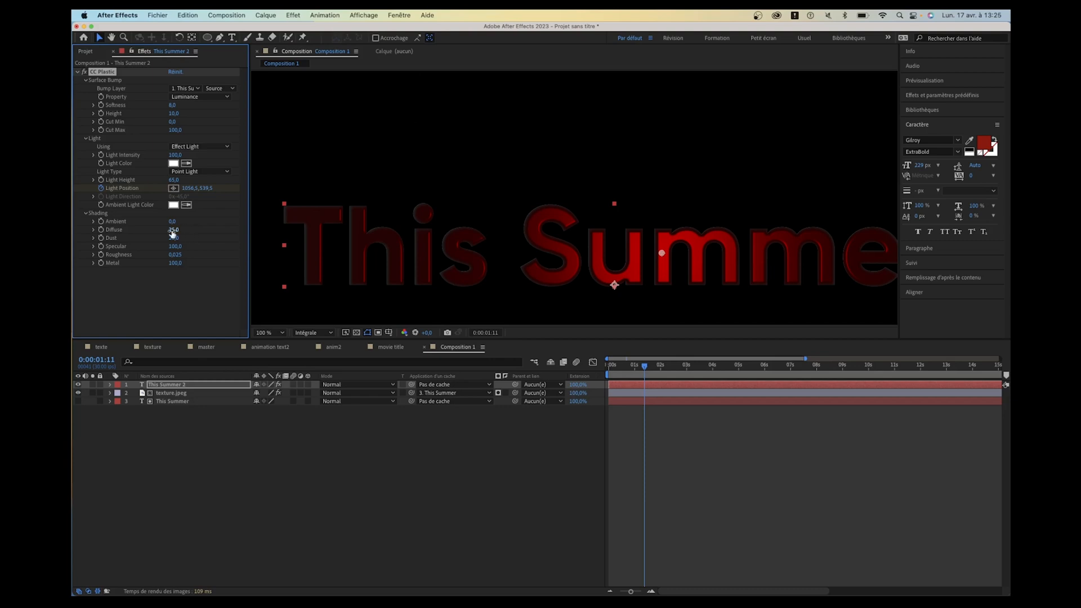
drag(172, 231, 77, 235)
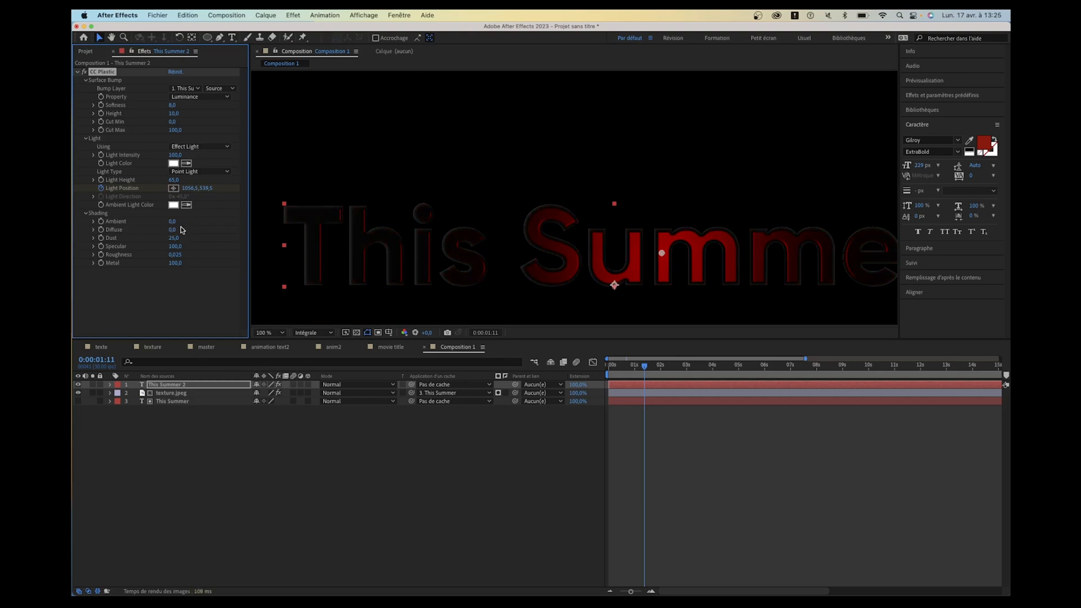
- Set CC Plastic's Dust and Metal to 0 and its Roughness to 0,002, and play the title to check the highlights
drag(174, 239, 339, 230)
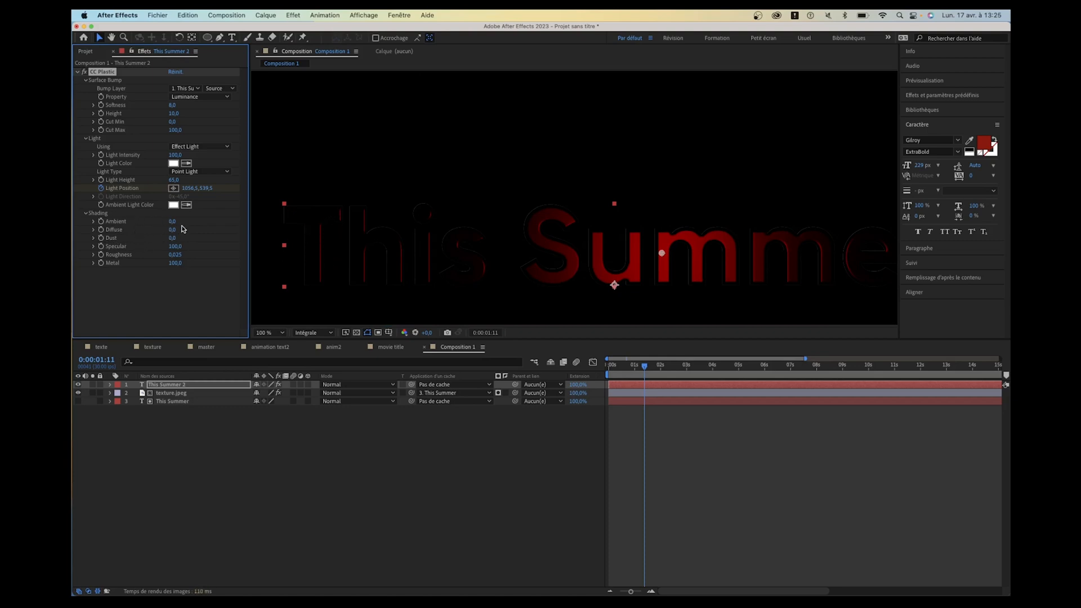
drag(176, 246, 243, 241)
drag(175, 267, 72, 279)
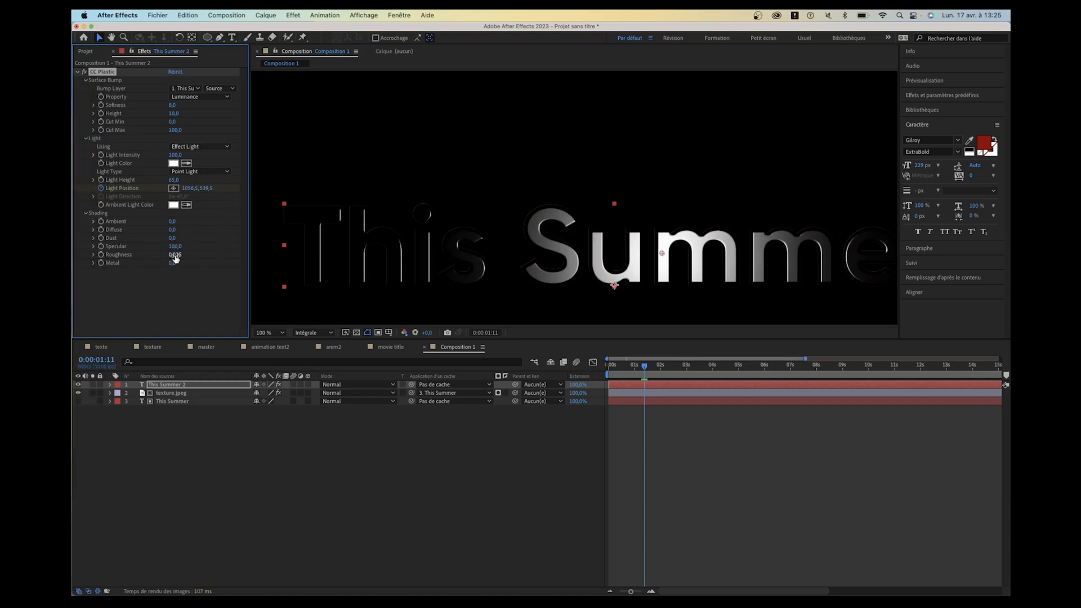
drag(176, 257, 167, 258)
key(space)
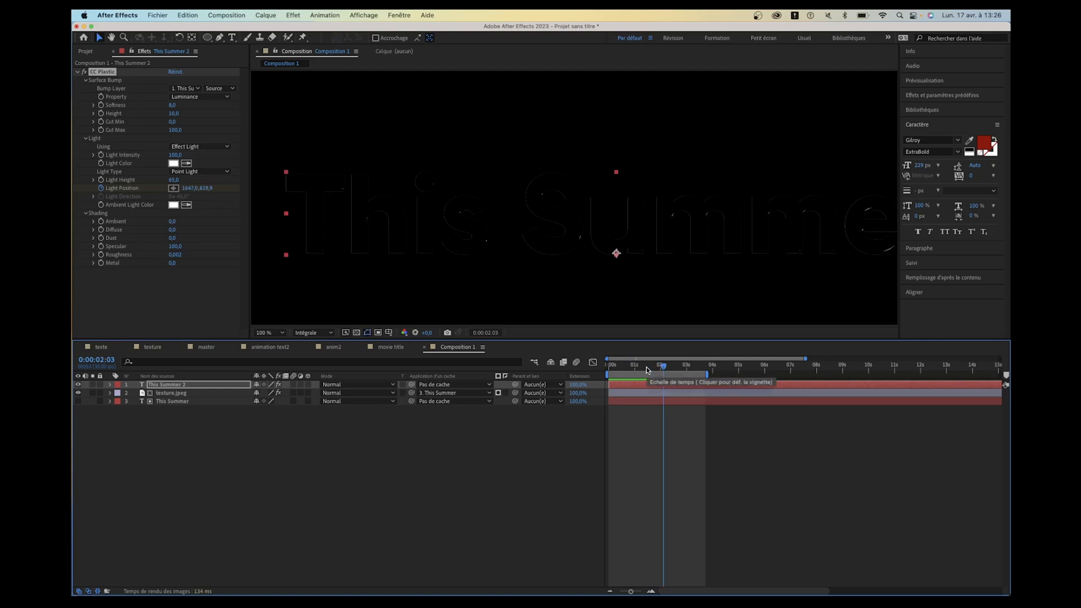
- Reveal the Light Position keyframes and reposition the light to 1951,7, 384,1 at 0:00:02:16 and -48,2, 318,5 at 0:00:00:00
key(u)
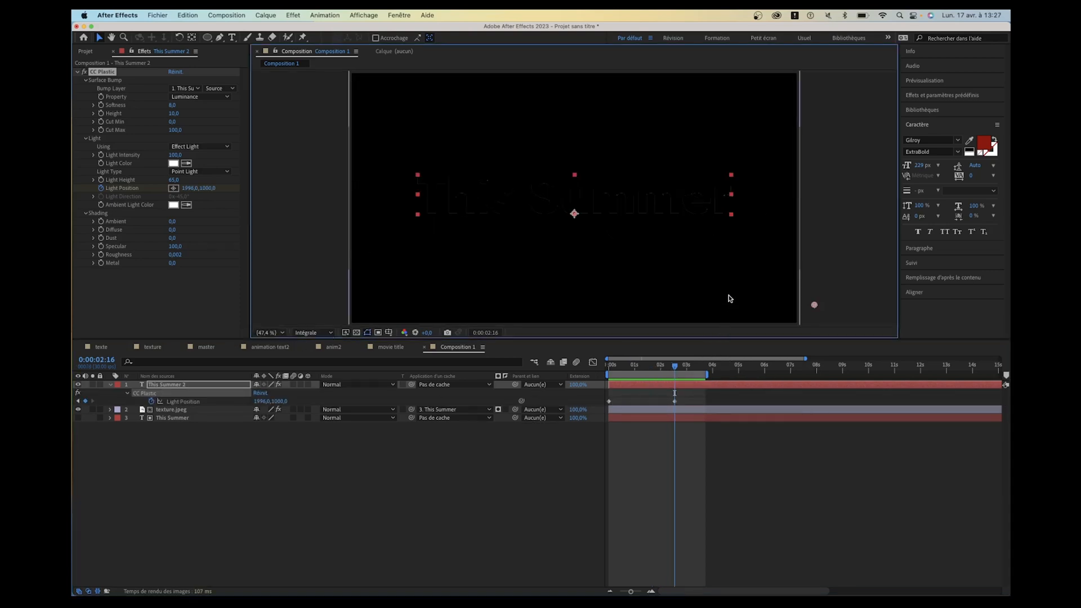
key(j)
key(k)
key(j)
key(k)
key(j)
key(k)
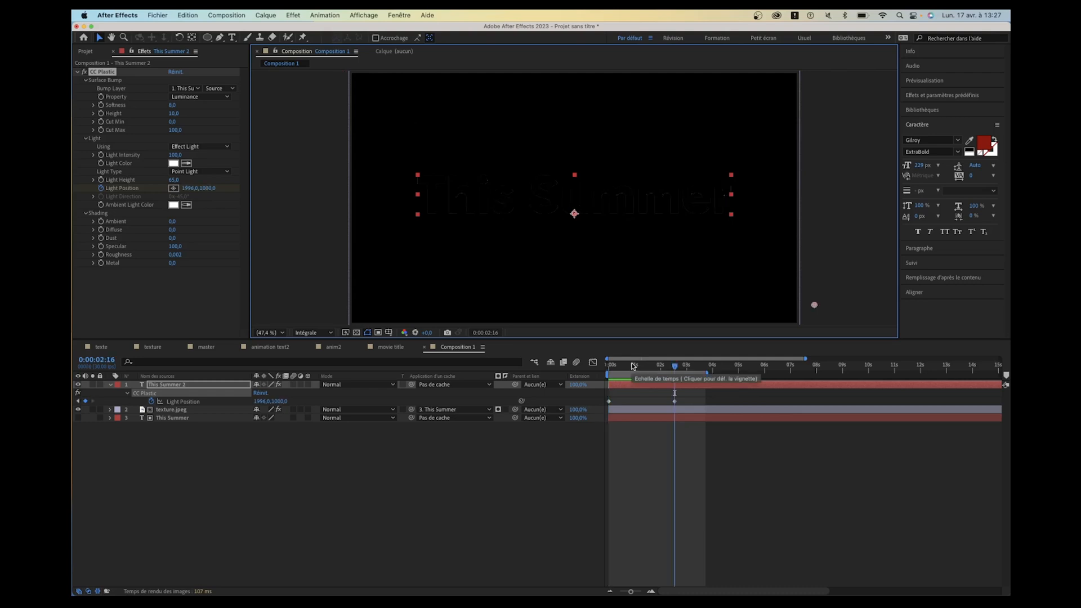
drag(814, 305, 795, 160)
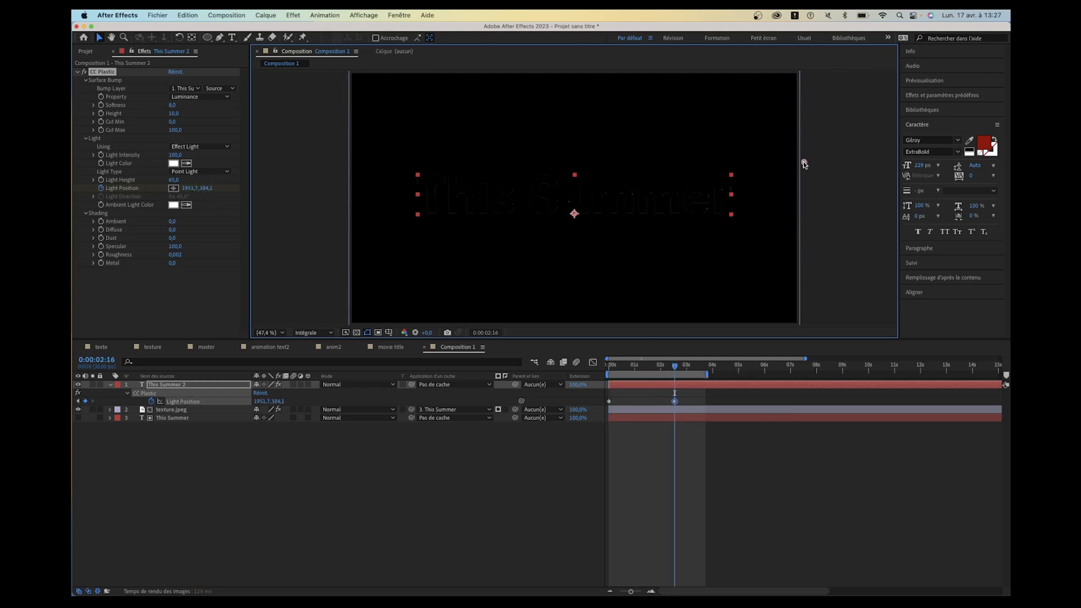
key(j)
drag(341, 73, 341, 147)
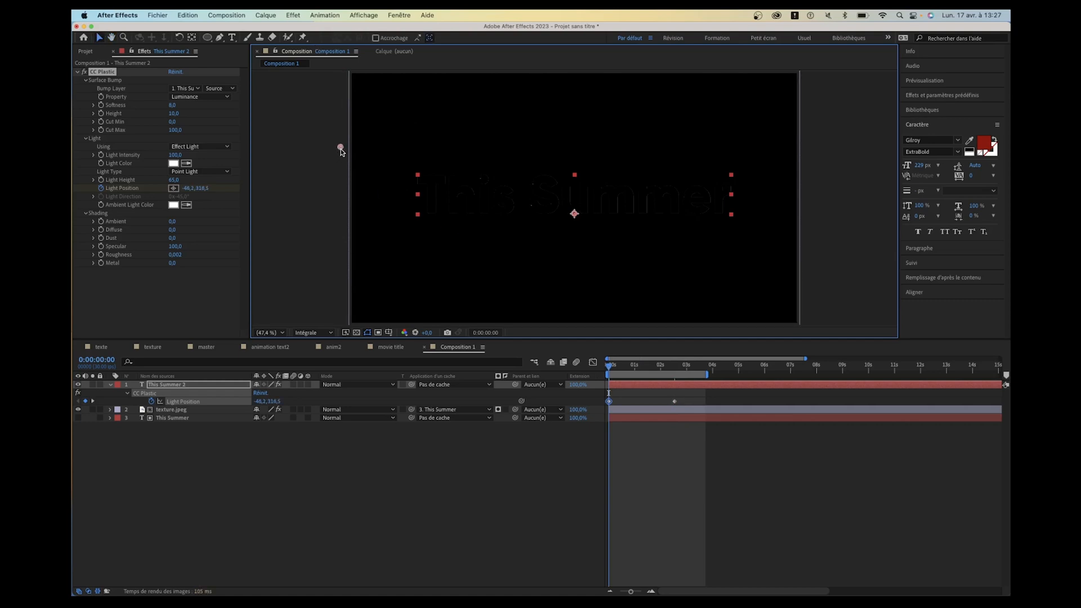
- Preview the light sweep across the title at 100 % magnification and inspect the frame at 0:00:01:22
key(/)
key(space)
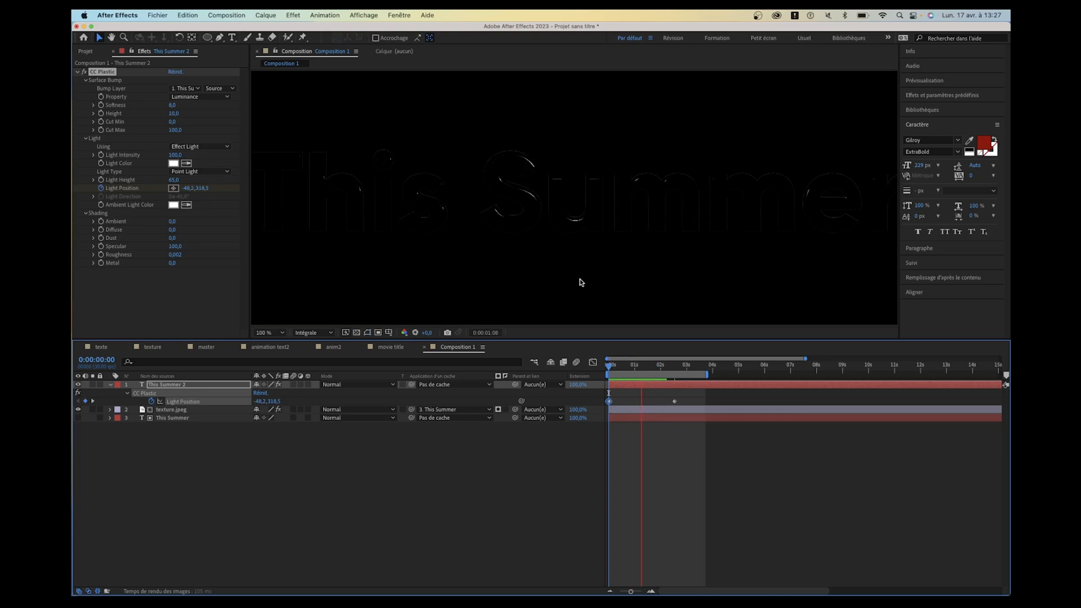
key(space)
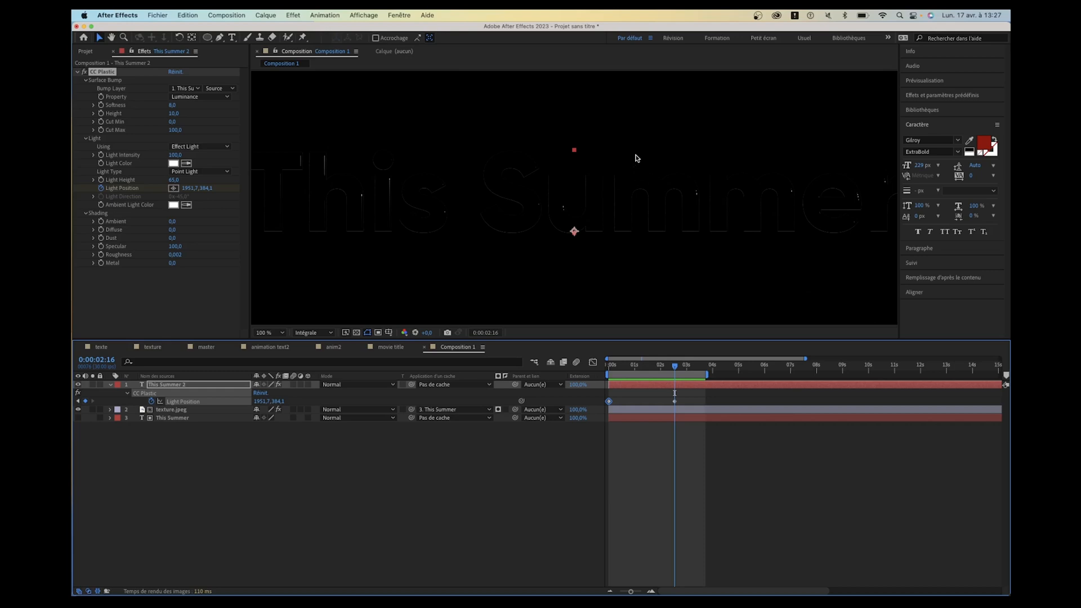
click(654, 371)
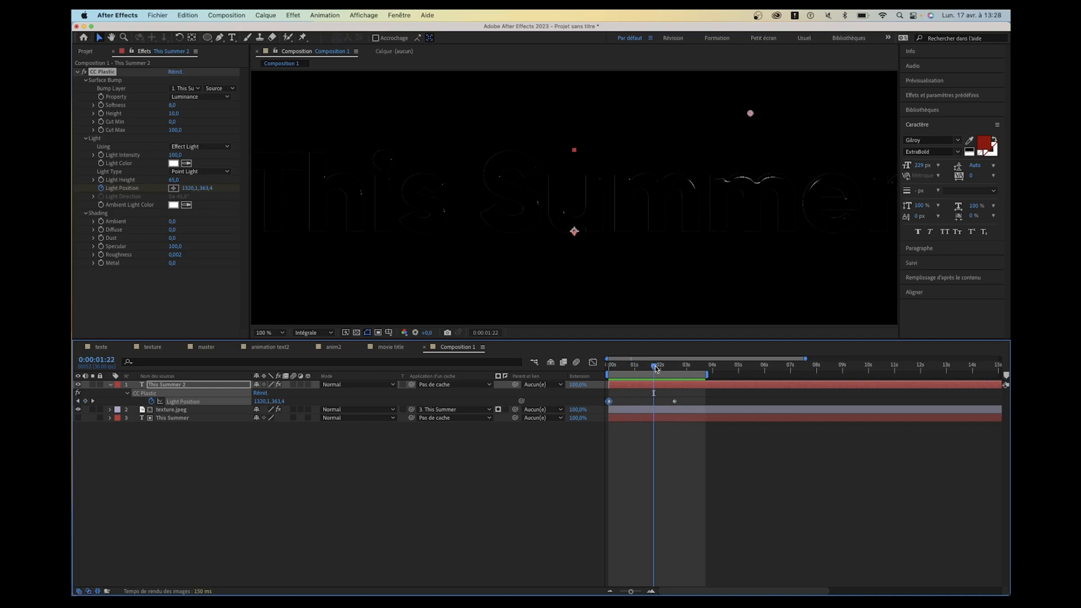
- Lower the light at the 0:00:02:16 keyframe so the sweep ends beyond the frame's lower-right corner
key(k)
scroll(610, 302, down, 1)
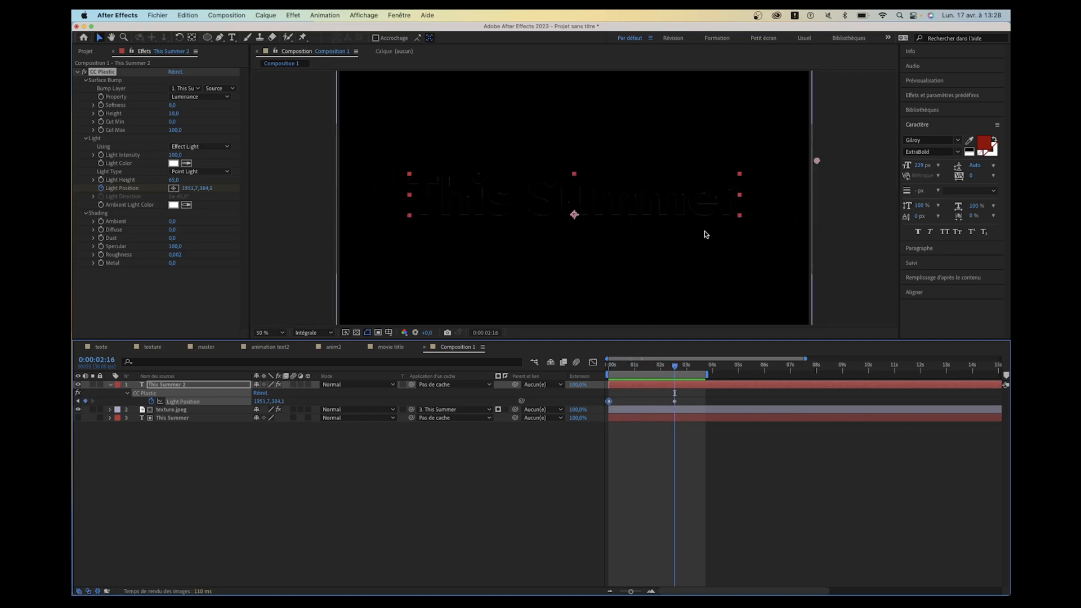
drag(816, 161, 826, 296)
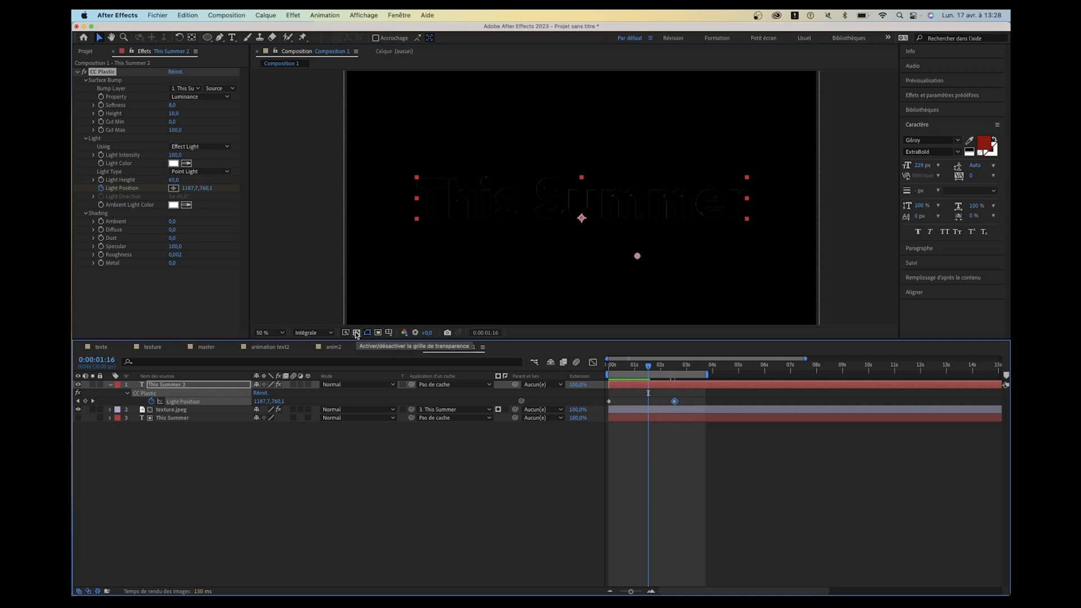
- Show the transparency grid and apply the Composite uni effect to the This Summer 2 layer
click(357, 333)
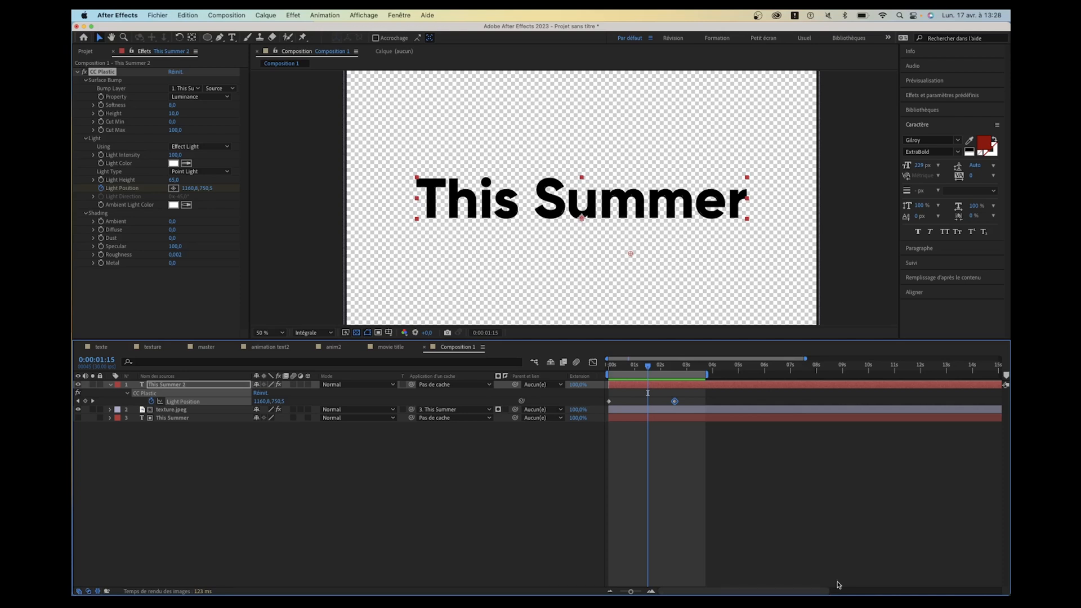
click(926, 95)
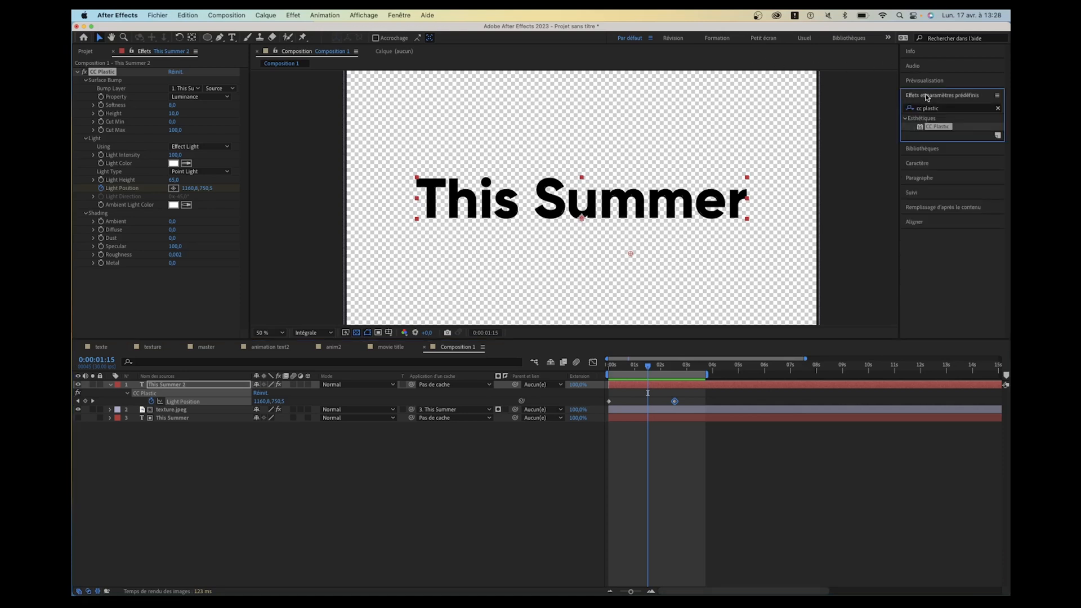
click(953, 108)
text(uni)
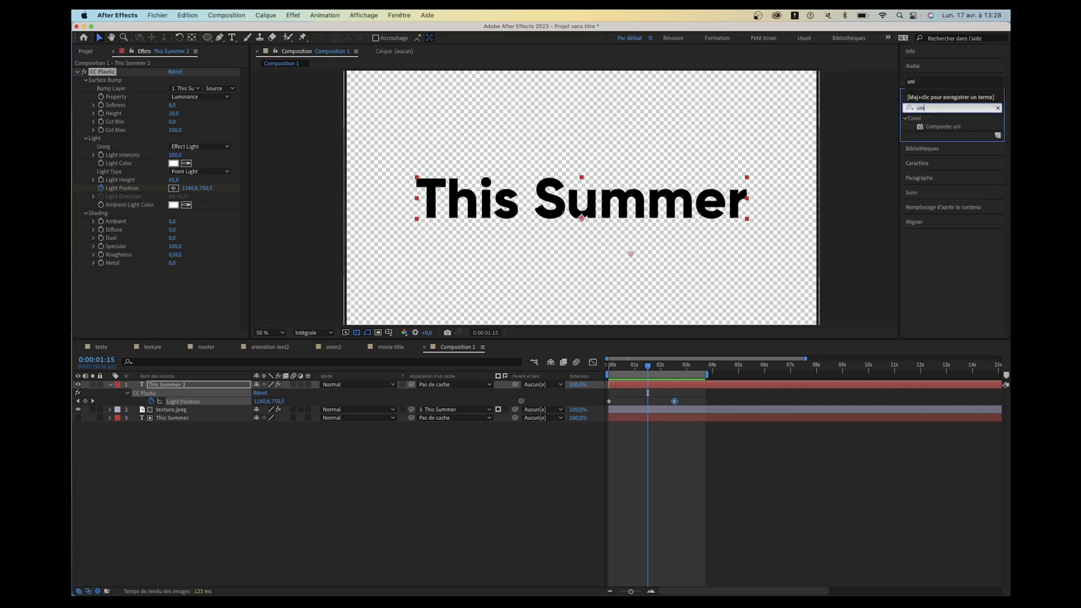
double_click(943, 126)
- Set the Composite uni colour to black (000000)
click(174, 288)
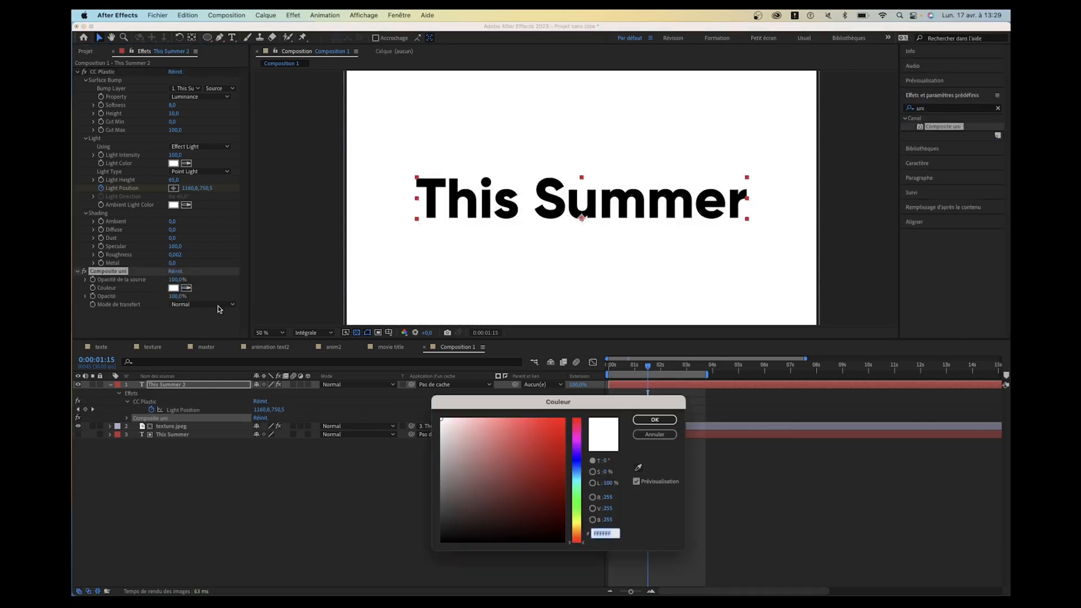
drag(545, 509, 588, 564)
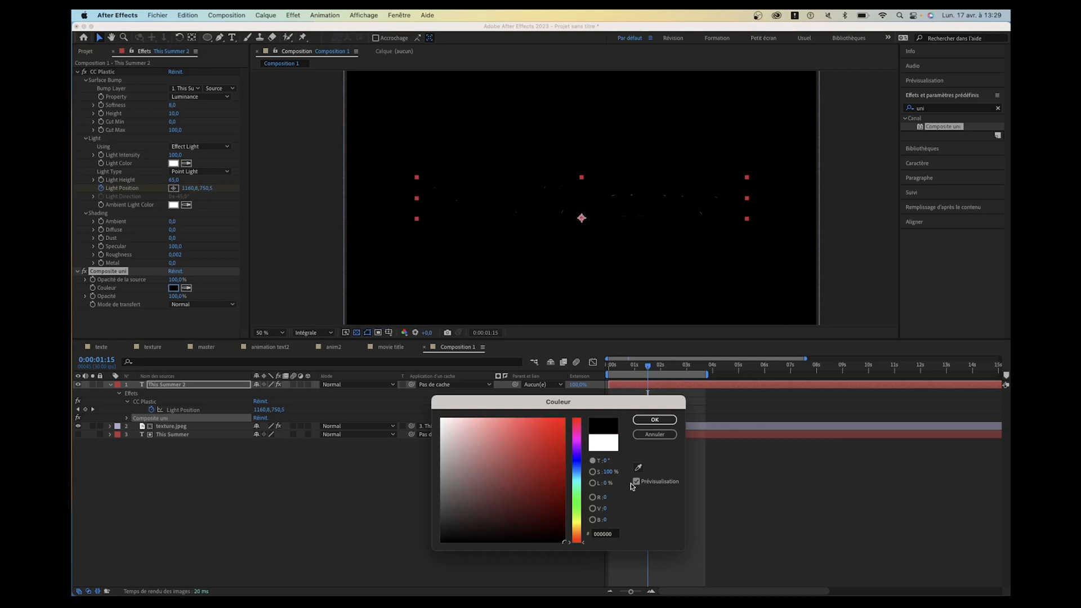
click(648, 420)
click(329, 526)
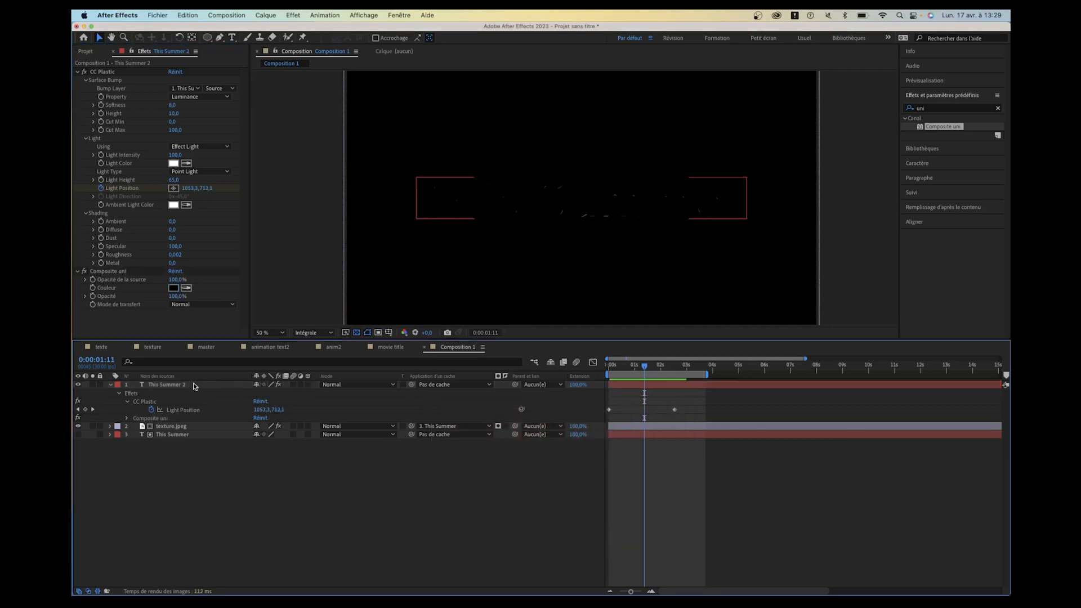
- Set the This Summer 2 layer's blending mode to Ecran and play the result
click(170, 384)
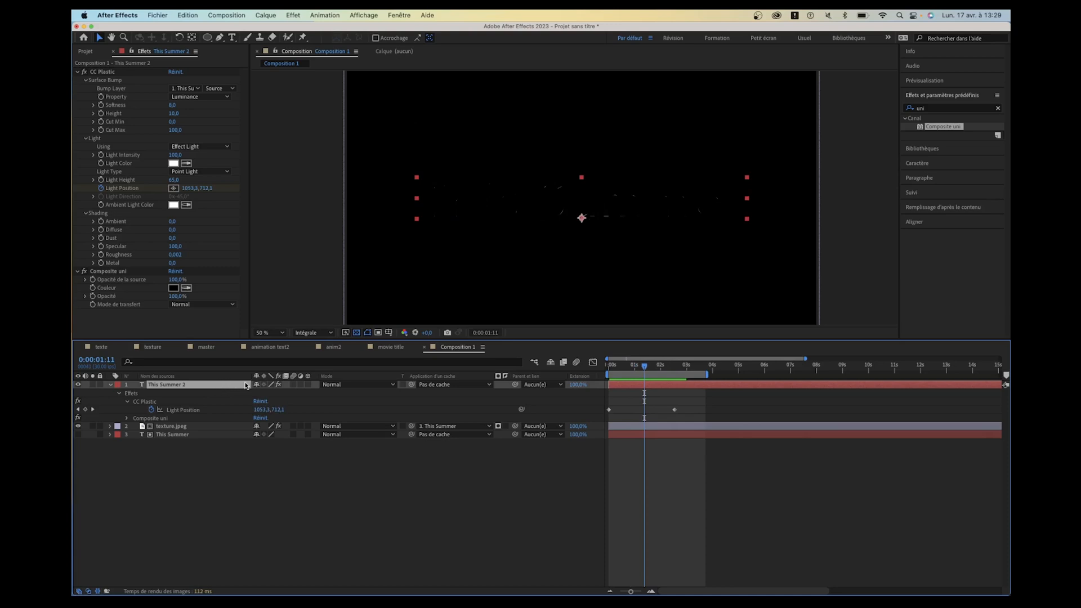
click(370, 388)
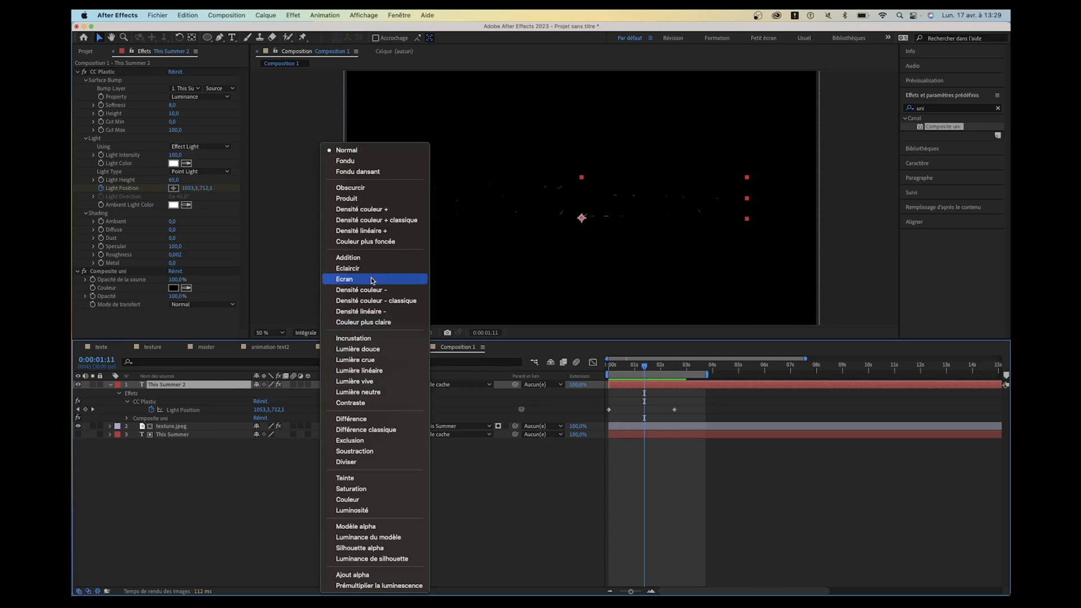
click(344, 280)
key(space)
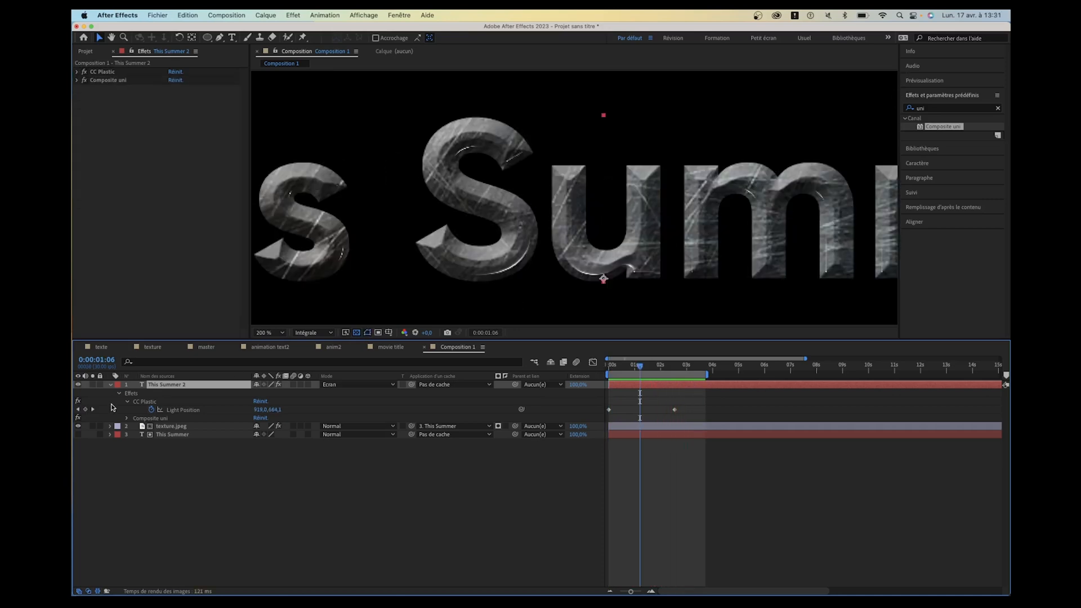
- Find the Lueur diffuse effect and apply it to the This Summer 2 layer
click(934, 108)
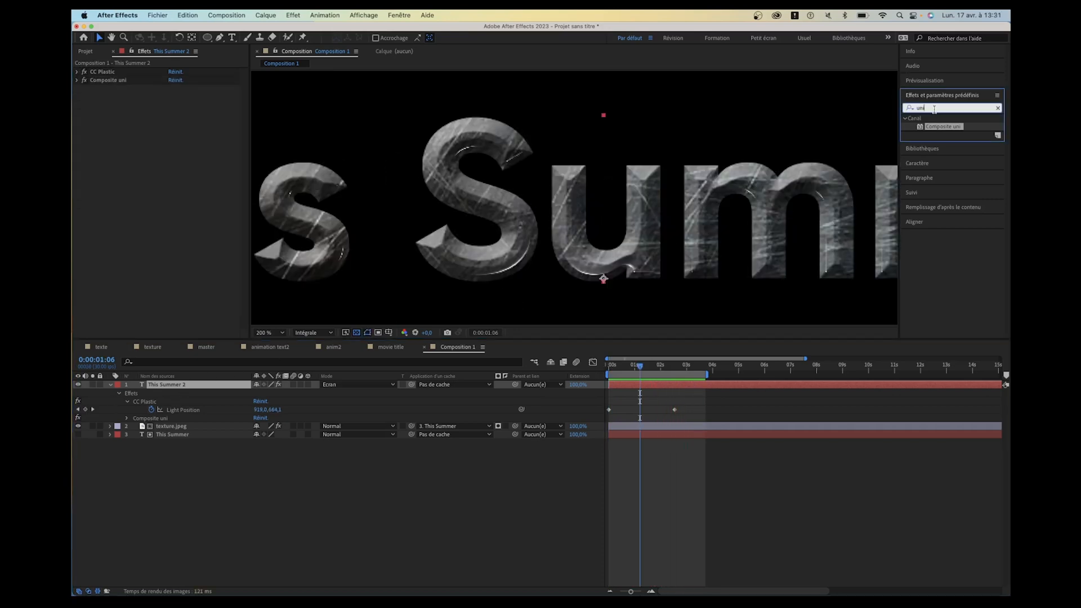
text(lueur)
double_click(962, 127)
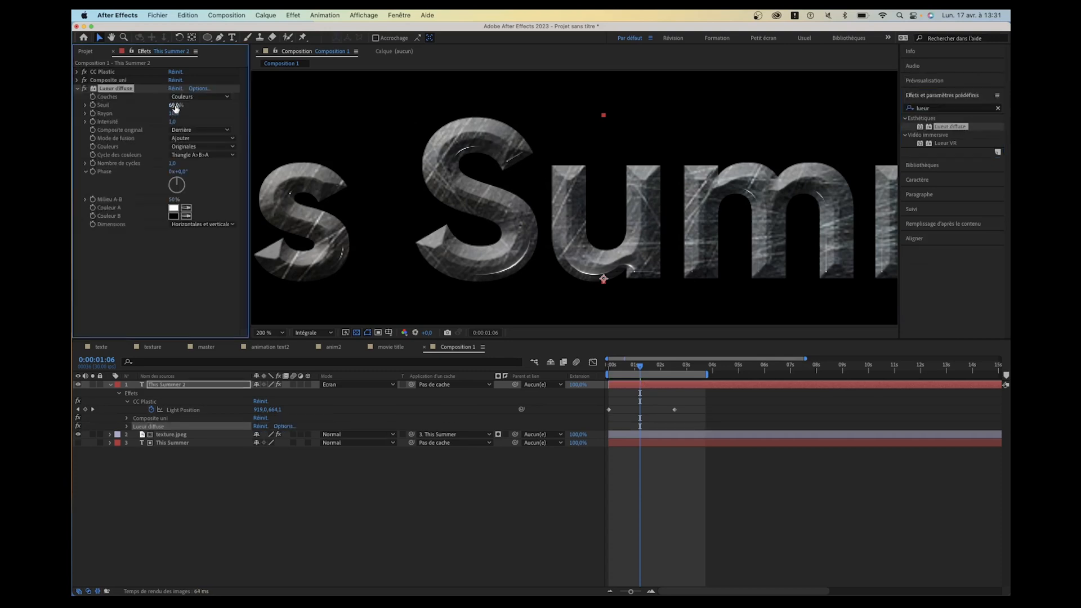
- Set the Lueur diffuse radius to 22, then duplicate the effect and set the duplicate's radius to 14
drag(174, 114, 172, 113)
key(super+d)
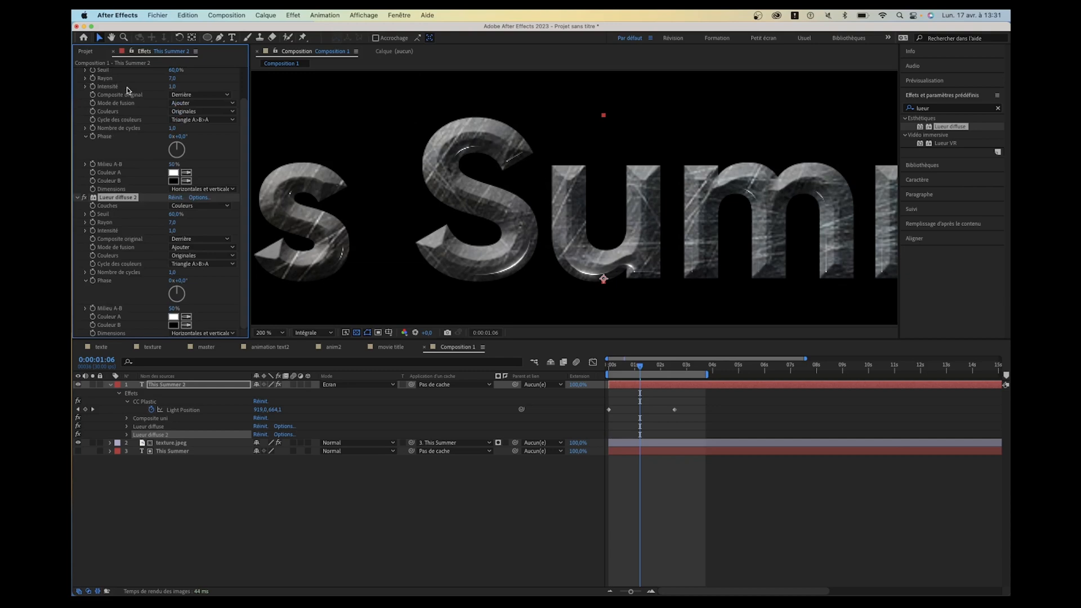
mouse_move(172, 222)
mouse_down()
mouse_move(204, 222)
mouse_move(158, 225)
mouse_up()
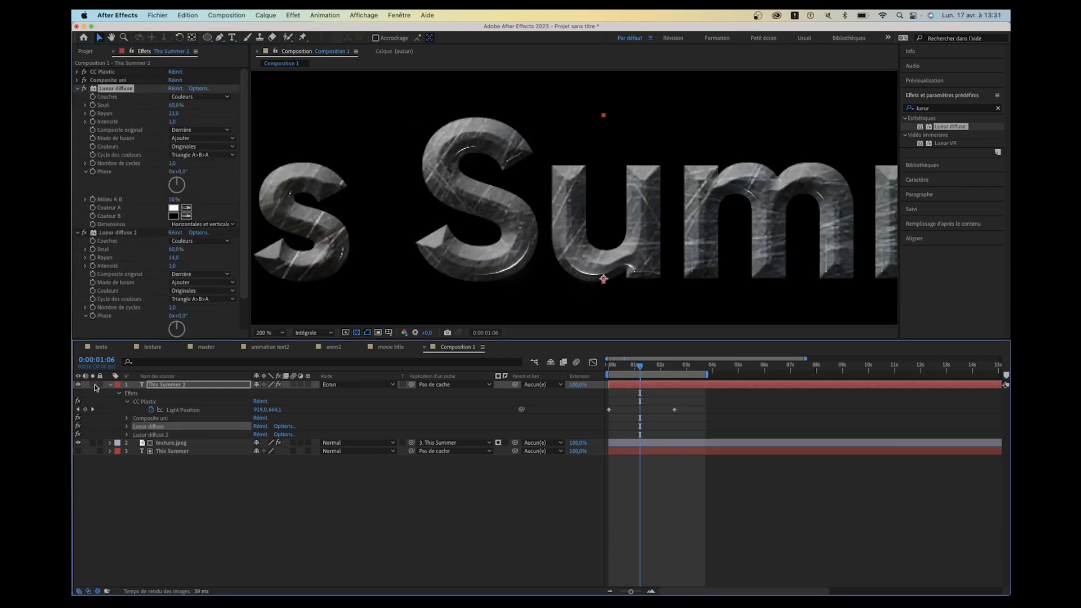
- Isolate the This Summer 2 layer in solo and examine its glow, toggling the Lueur diffuse 2 effect
click(93, 385)
click(94, 385)
click(94, 384)
click(93, 385)
click(93, 384)
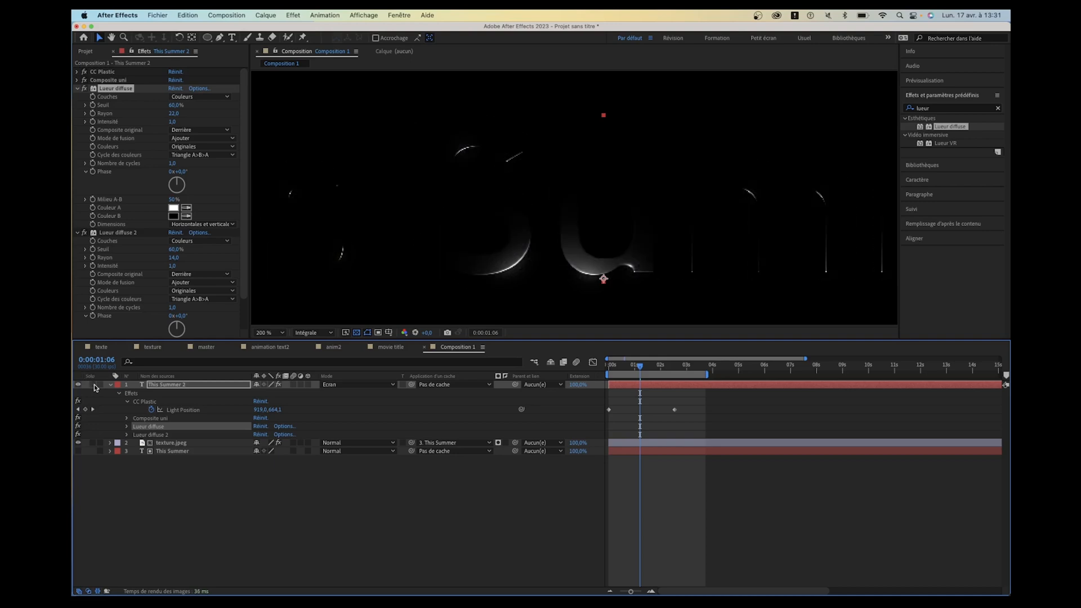
click(93, 385)
key(h)
drag(749, 197, 565, 207)
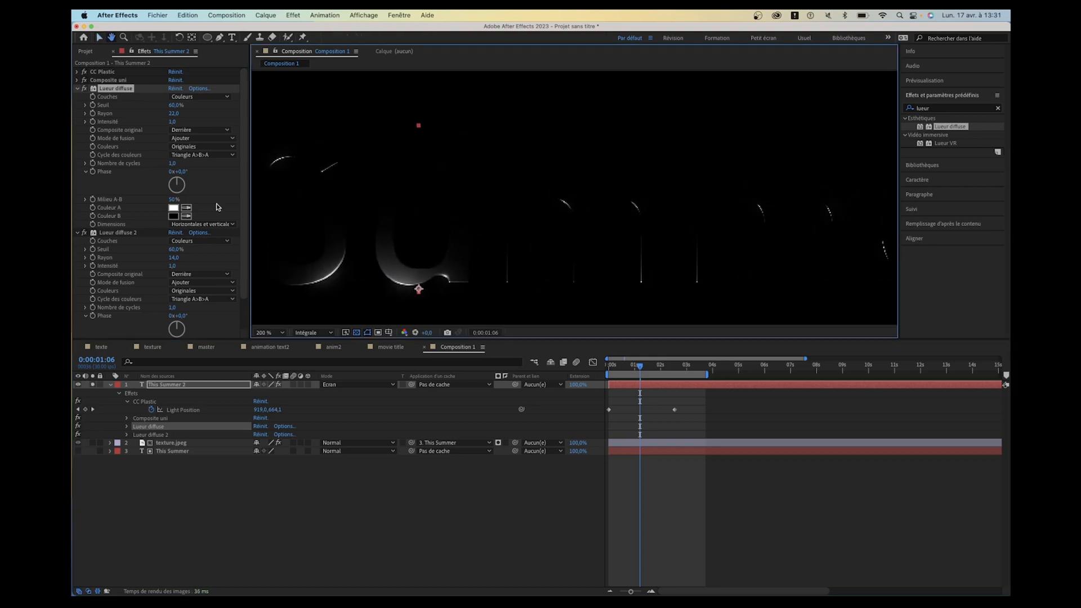
key(v)
click(85, 233)
click(85, 233)
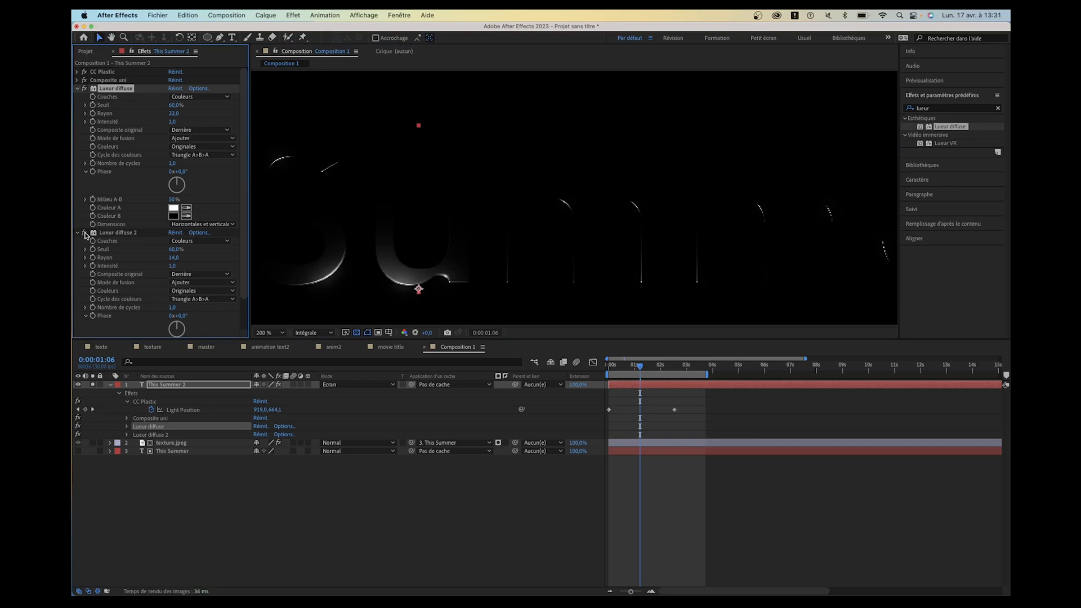
mouse_move(141, 113)
mouse_down()
mouse_move(129, 113)
mouse_move(179, 113)
mouse_move(152, 118)
mouse_up()
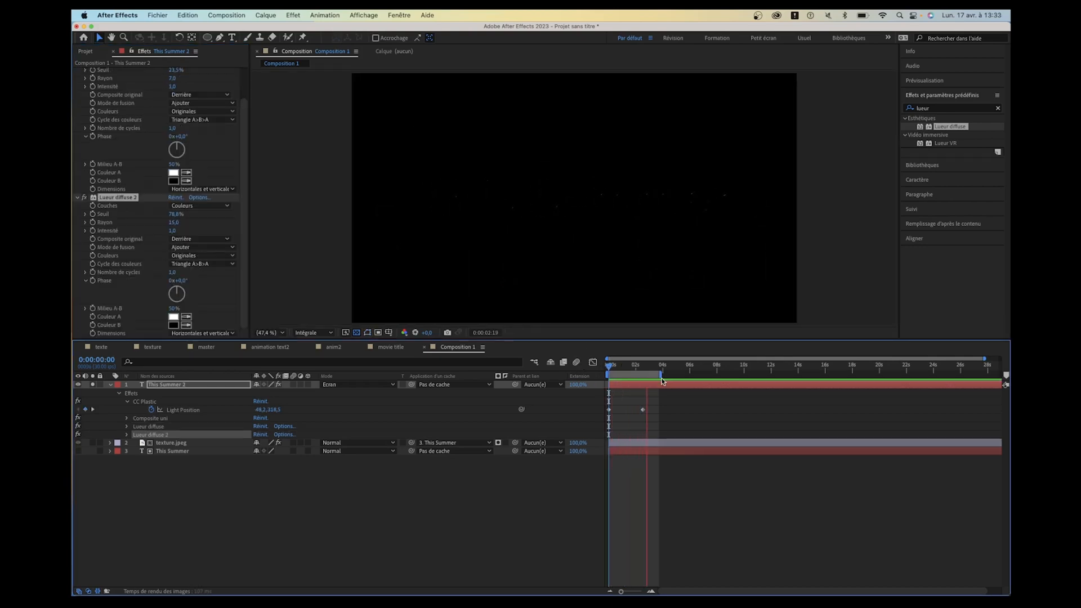
- Reset the Lueur diffuse 2 effect to its default values and preview the soloed glow around the first second
drag(637, 370, 621, 369)
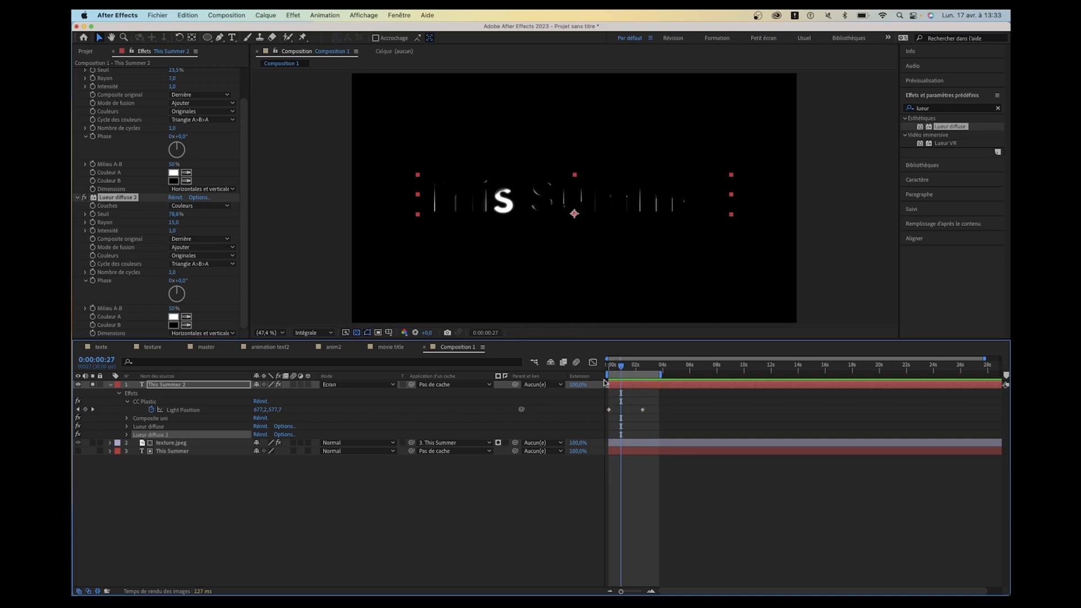
click(176, 198)
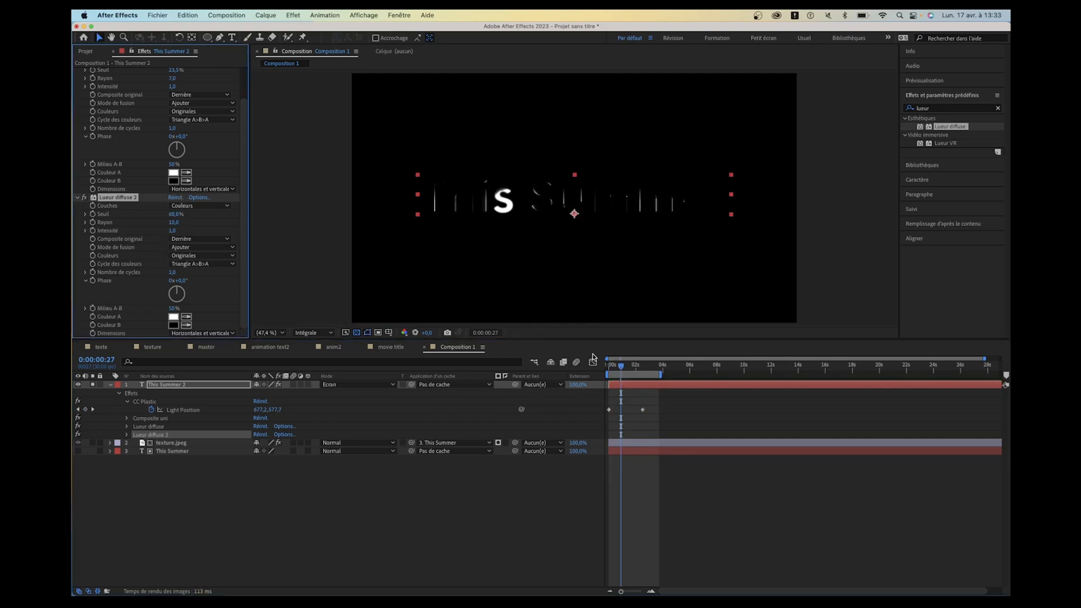
key(space)
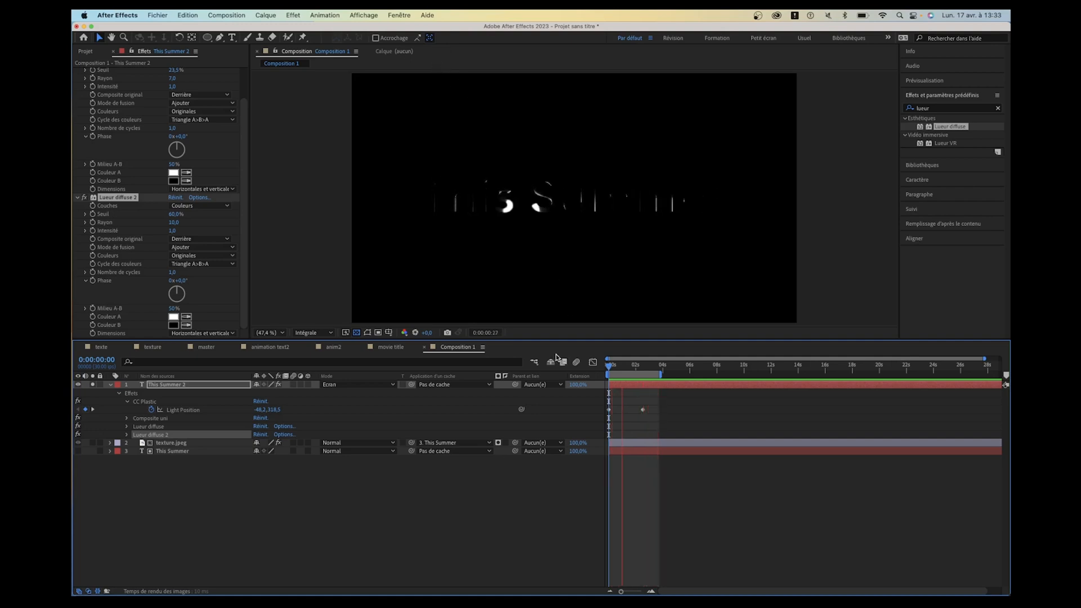
key(space)
drag(635, 367, 620, 368)
scroll(484, 208, up, 1)
scroll(484, 208, up, 2)
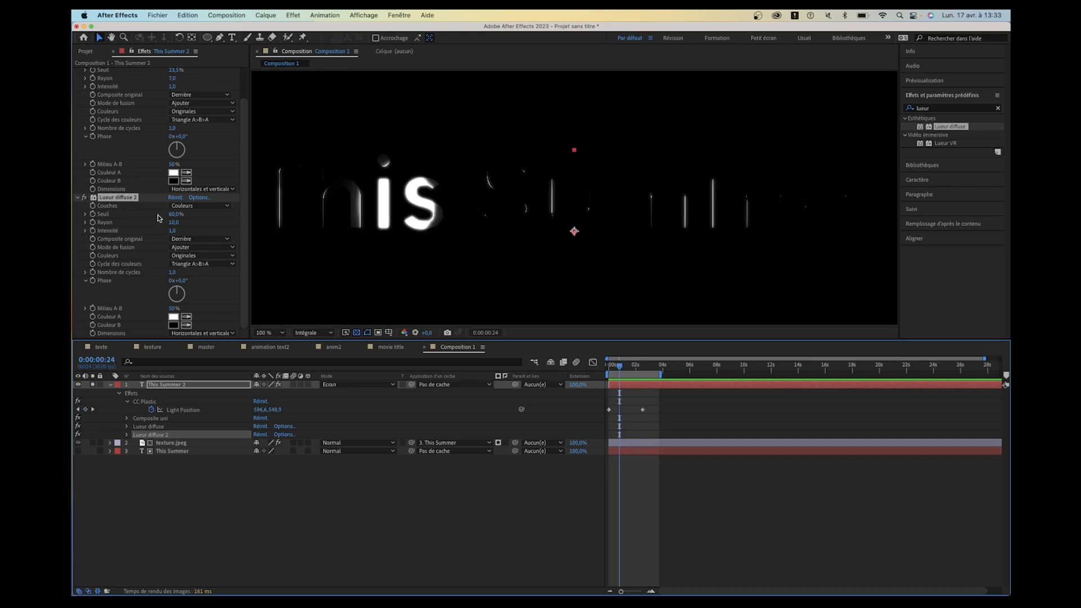
click(181, 197)
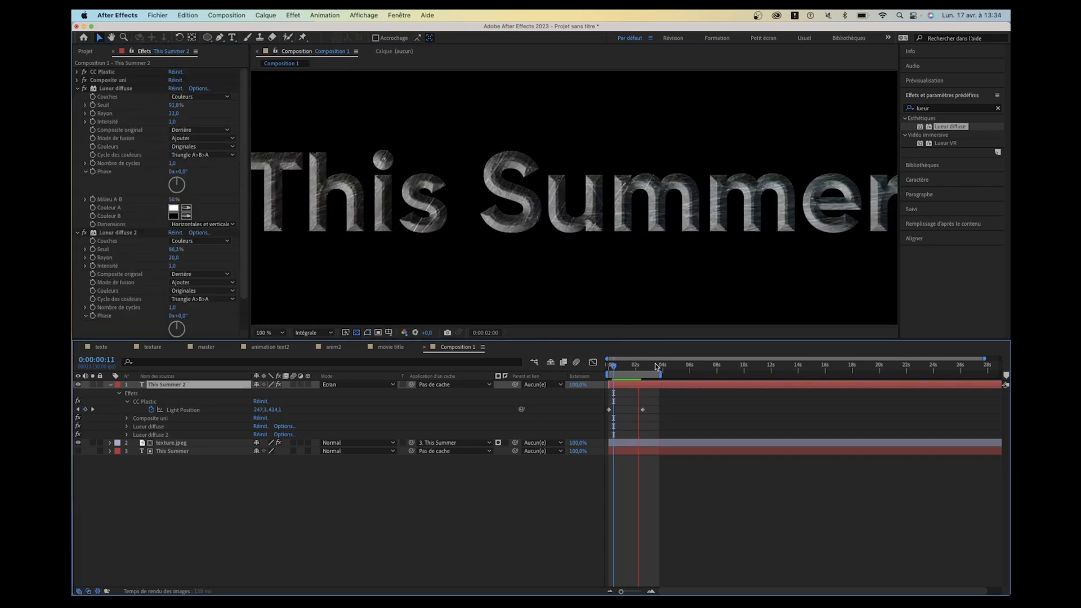
- Play the title animation from the start to check the glow over the textured letters
key(space)
drag(641, 366, 572, 362)
key(space)
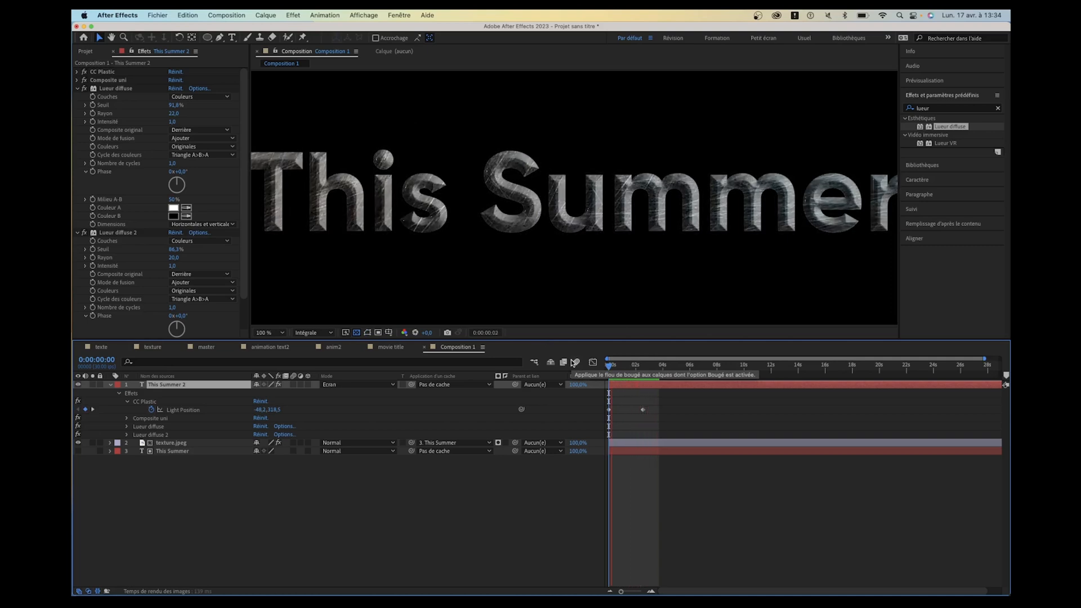
key(space)
- Collapse both Lueur diffuse effects, then find the Trichrome effect and apply it to the This Summer 2 layer
click(122, 90)
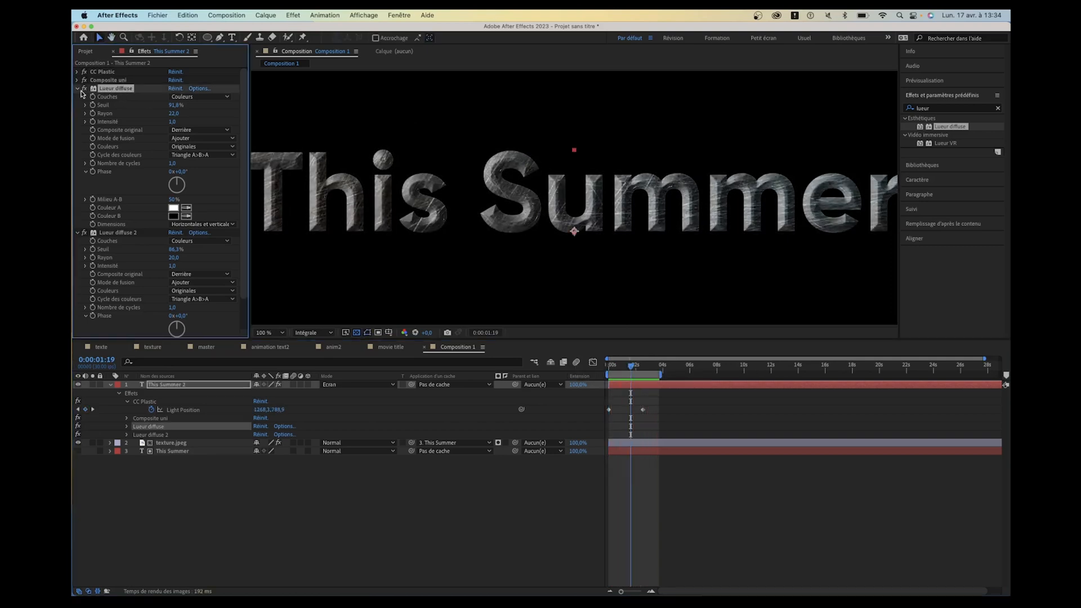
key(super+a)
click(78, 89)
click(923, 108)
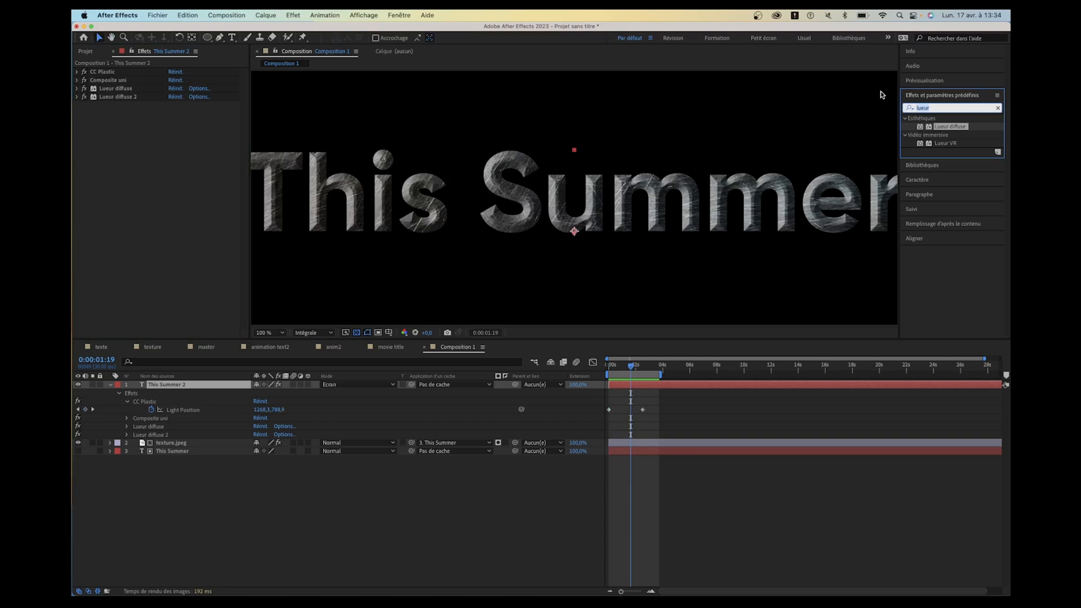
text(tri)
text(ch)
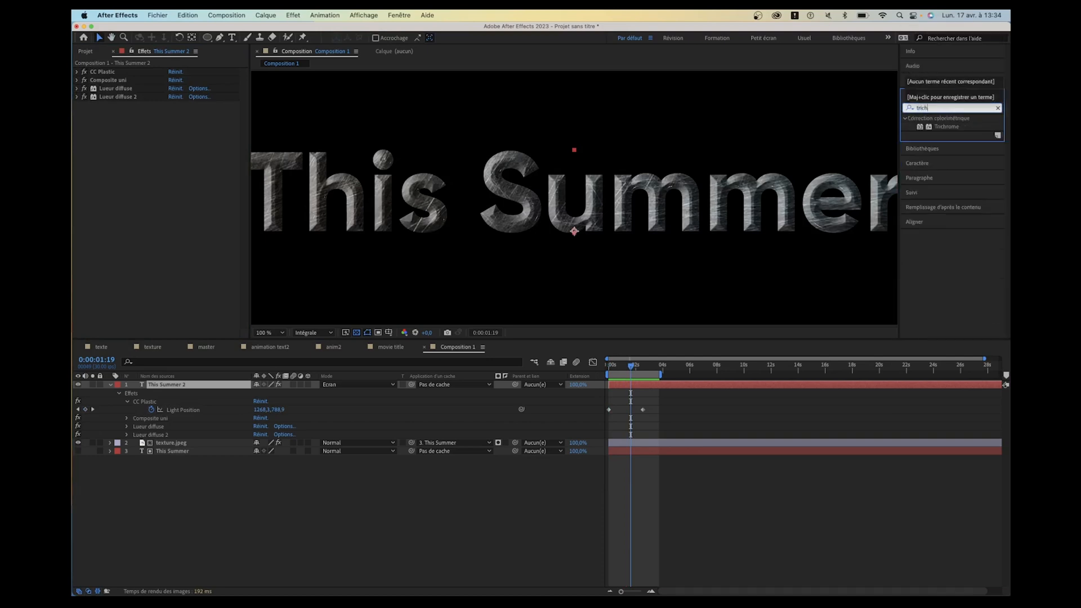
double_click(944, 126)
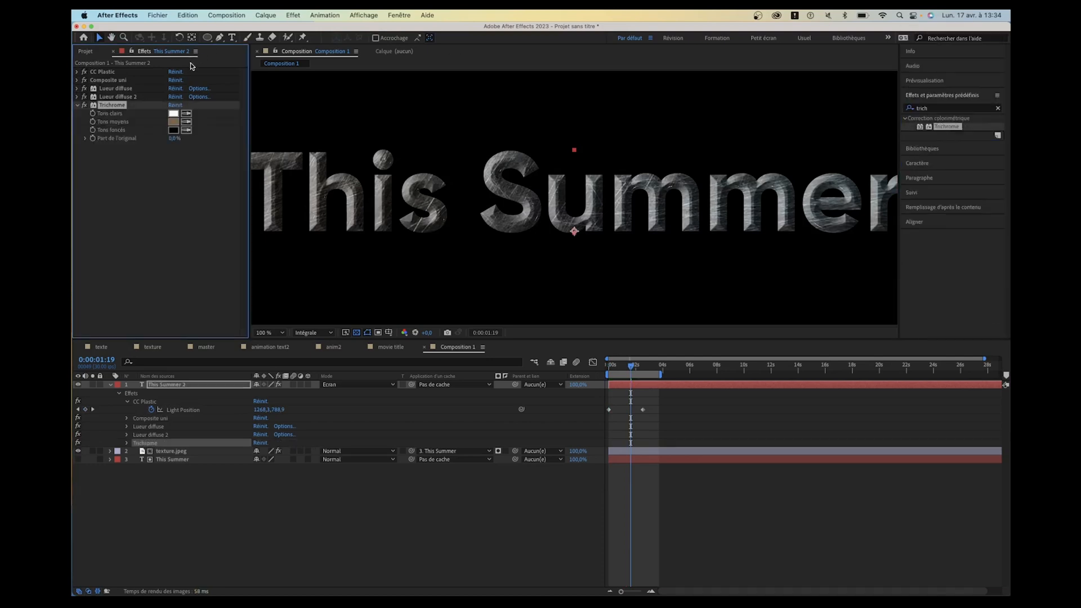
- At 0:00:00:24, set the Trichrome midtones (Tons moyens) to blue 427DCD and scrub through the animation
drag(630, 369, 620, 371)
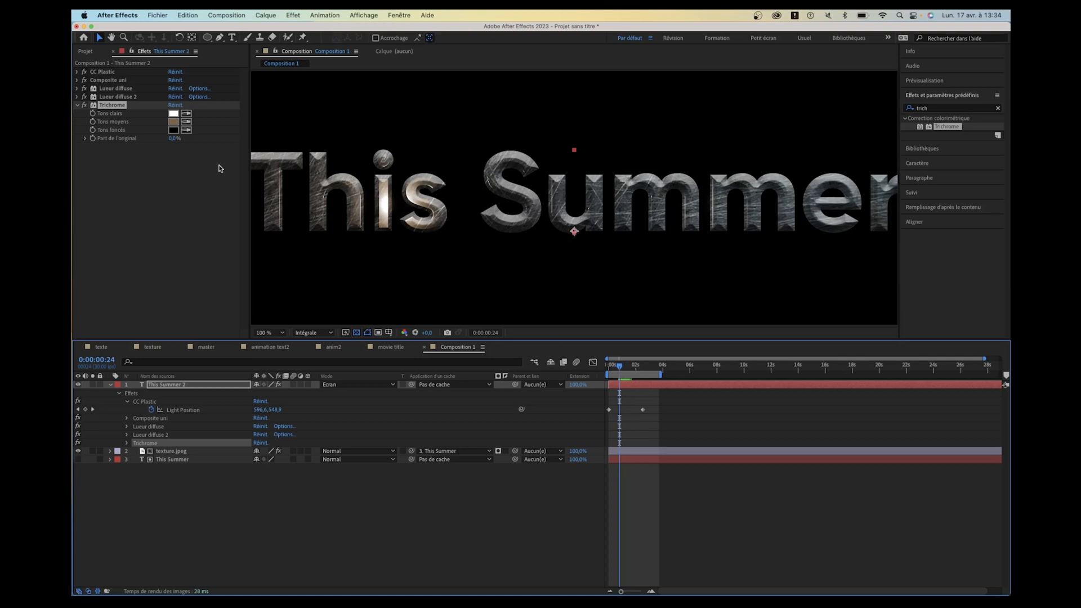
click(175, 126)
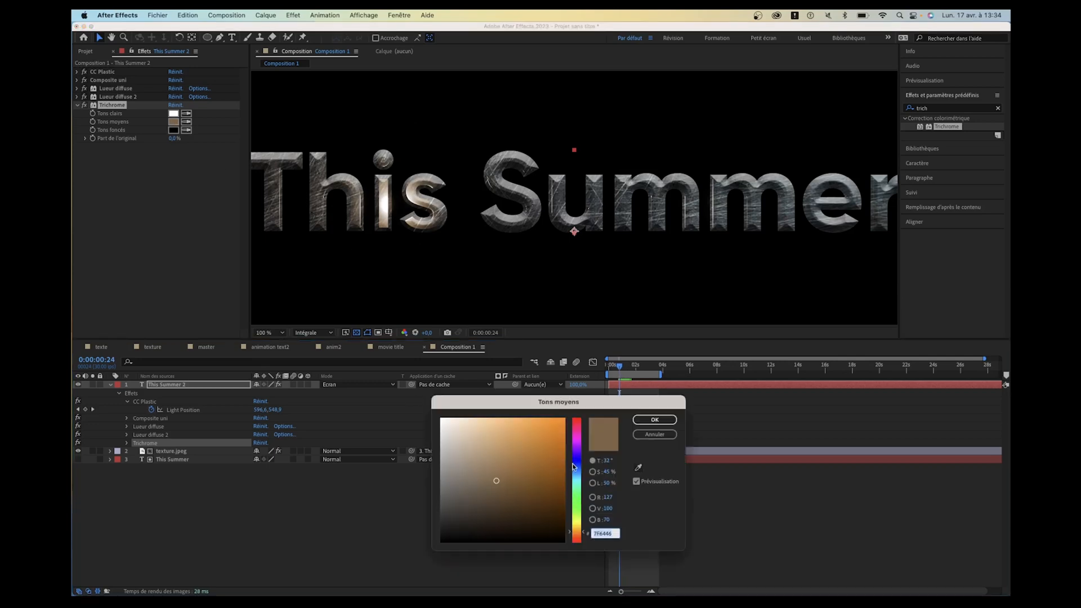
text(427DCD)
click(647, 420)
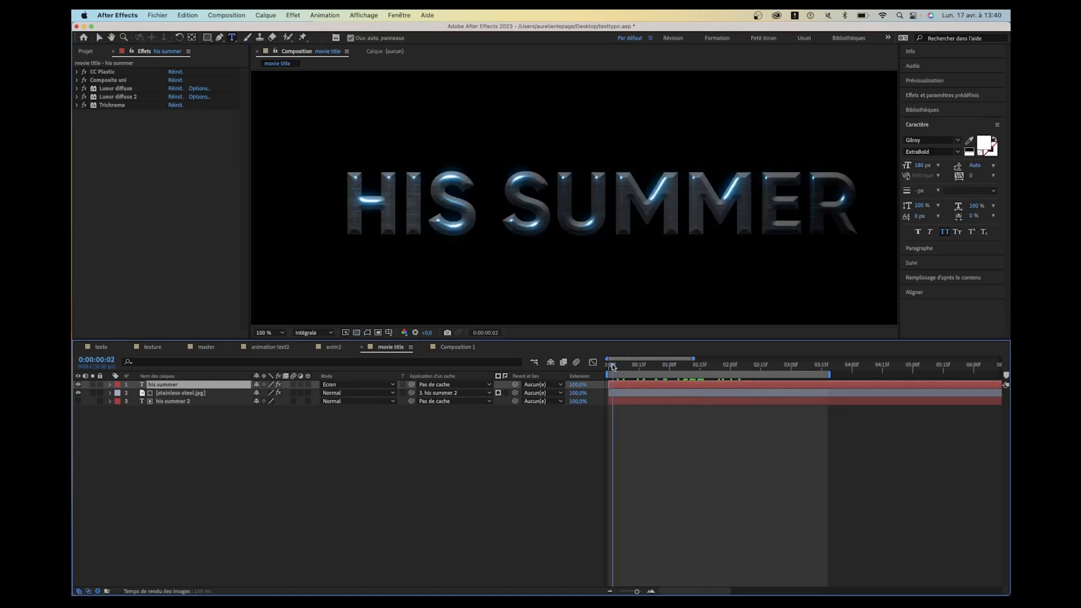
drag(613, 367, 698, 372)
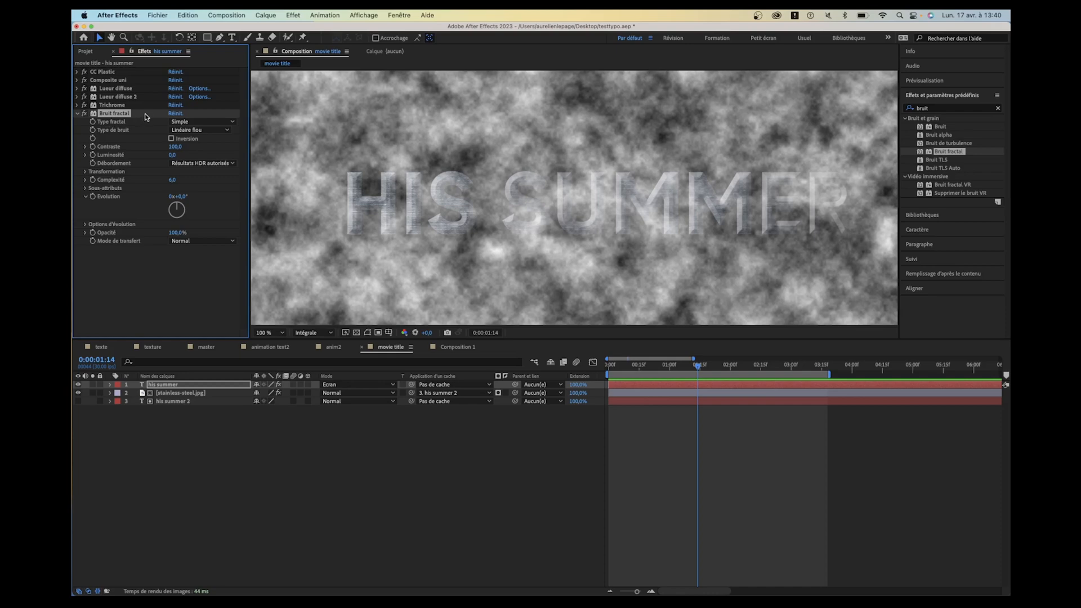
- Move the Bruit fractal effect above the two Lueur diffuse effects on the his summer layer
drag(119, 118, 124, 90)
click(119, 98)
click(118, 89)
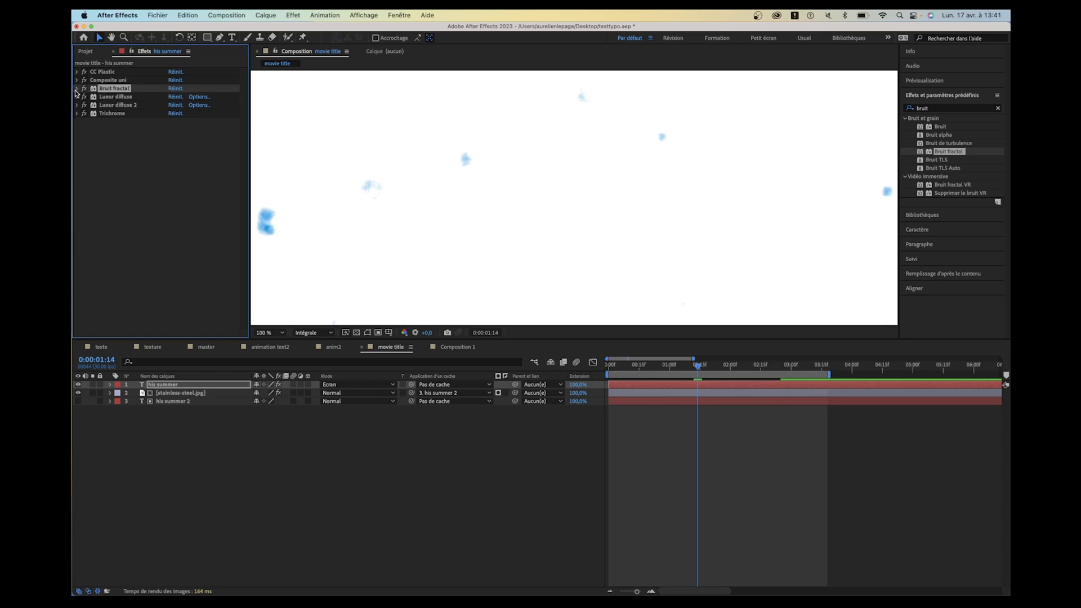
- Expand the Bruit fractal settings and set the noise contrast to 300
click(77, 89)
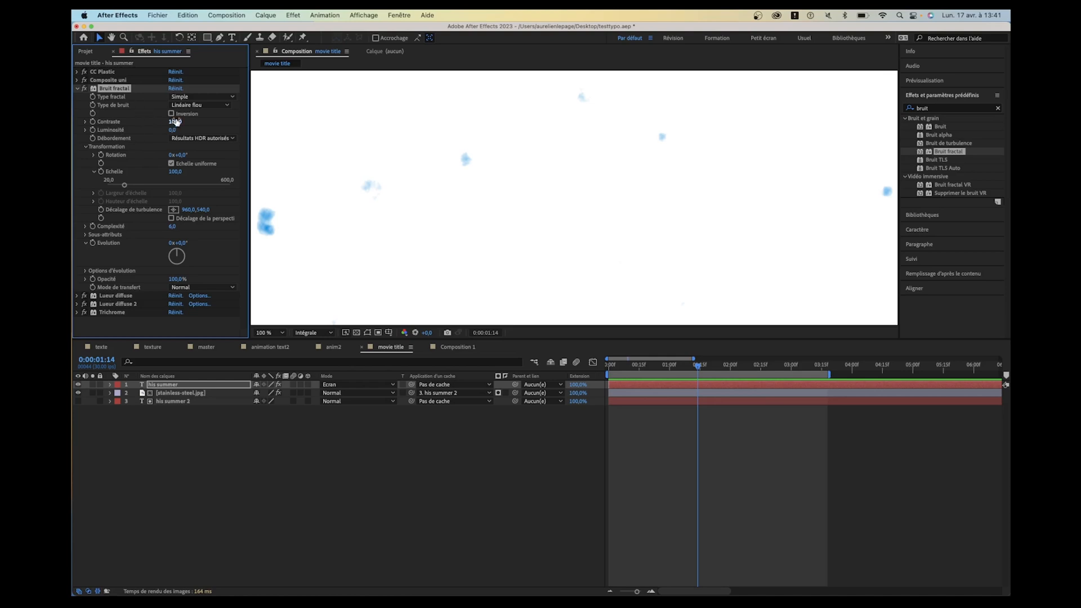
drag(175, 122, 297, 123)
click(176, 122)
text(300)
click(104, 182)
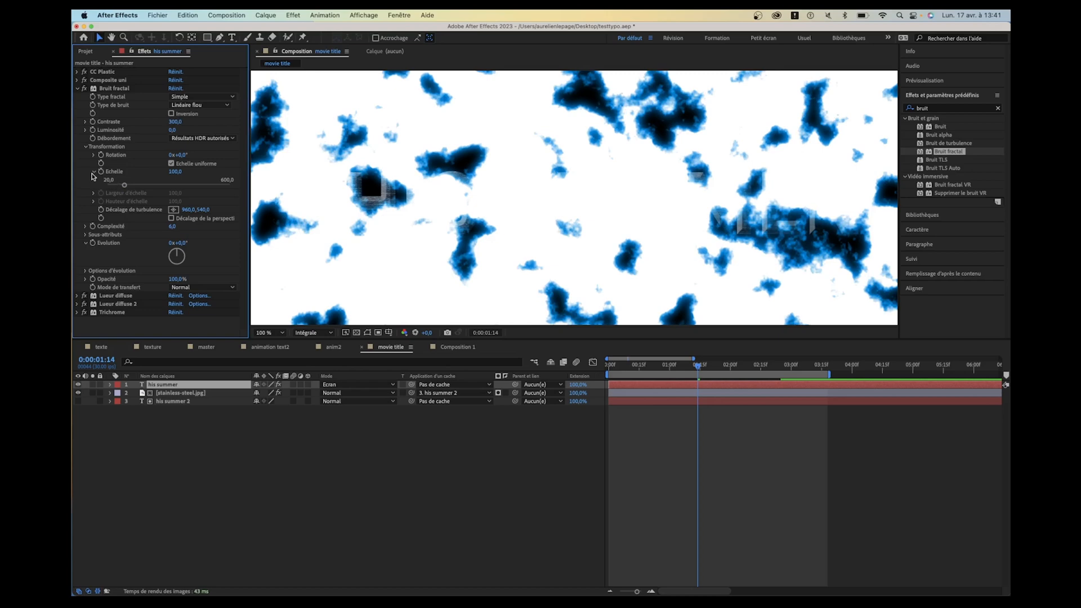
- Set the Bruit fractal scale (Echelle) to 44 in its transformation settings
click(94, 171)
click(85, 147)
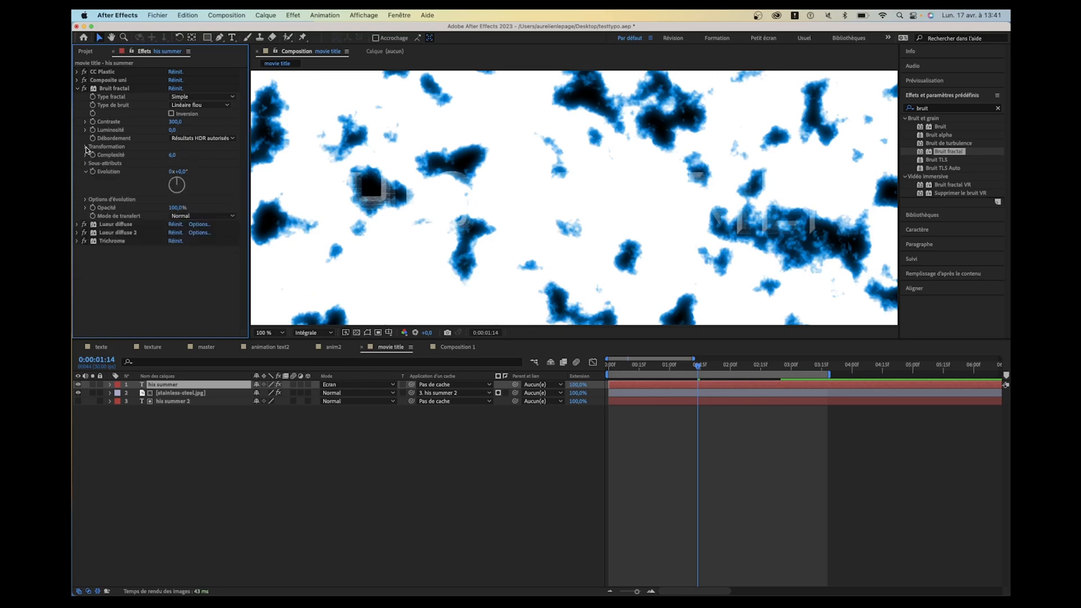
click(86, 147)
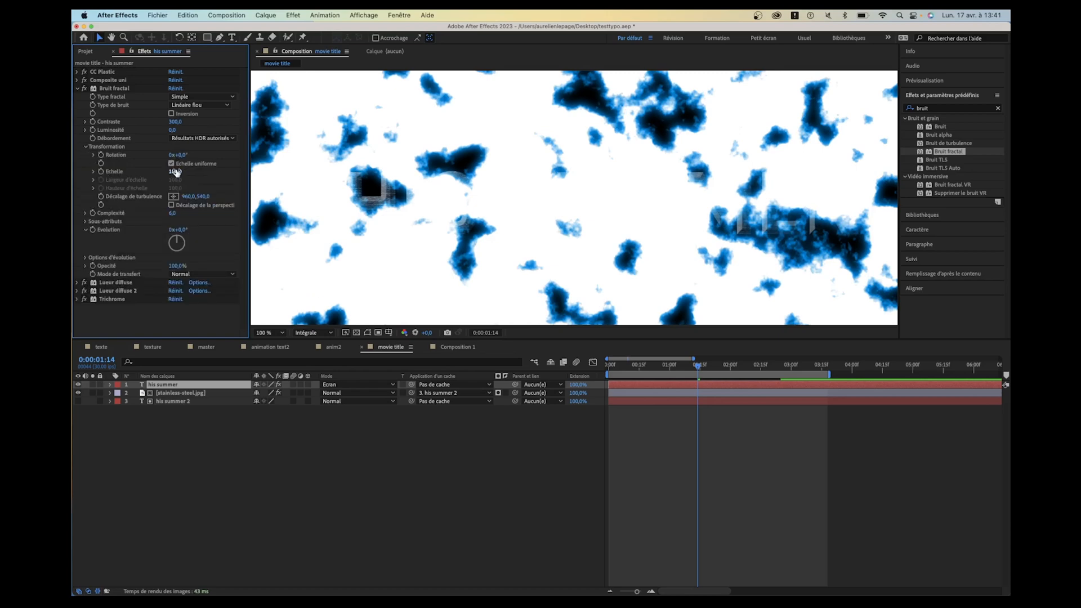
drag(174, 171, 153, 178)
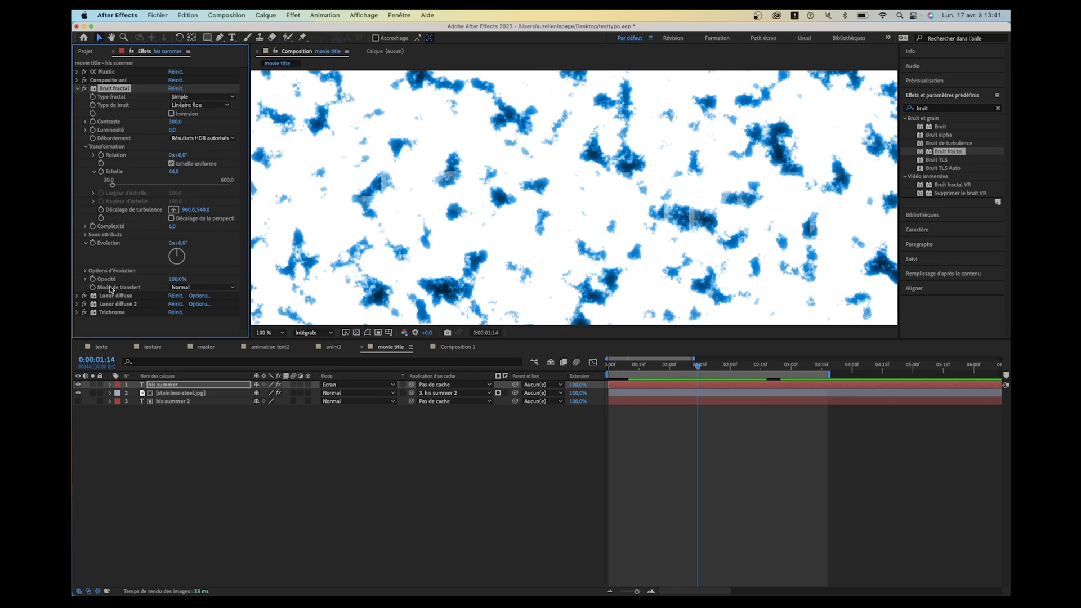
- Set the Bruit fractal transfer mode to Recouvrir and reduce its scale to 32
click(194, 288)
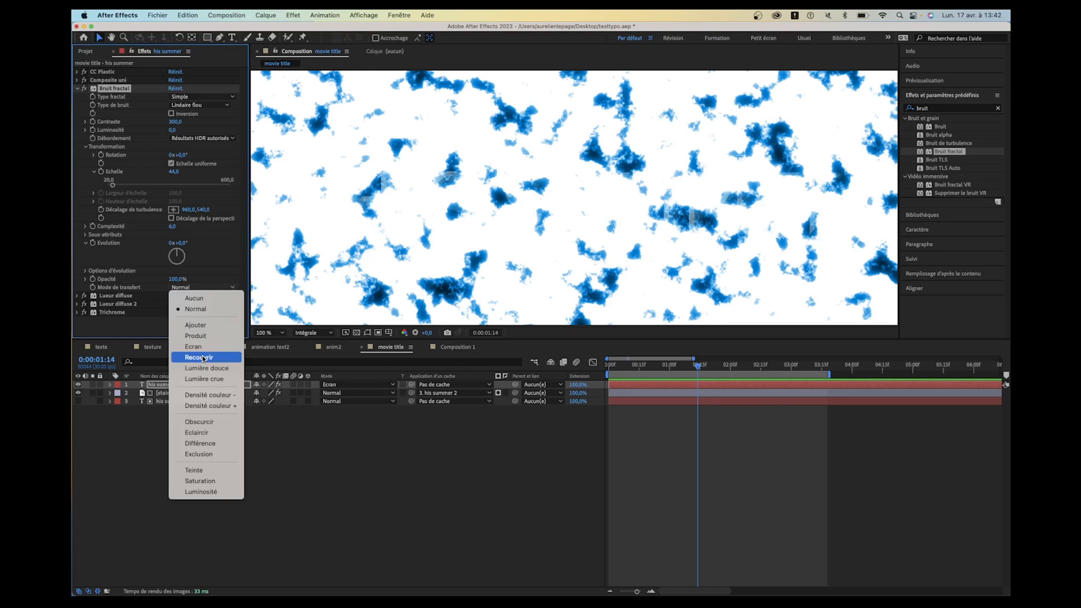
click(203, 358)
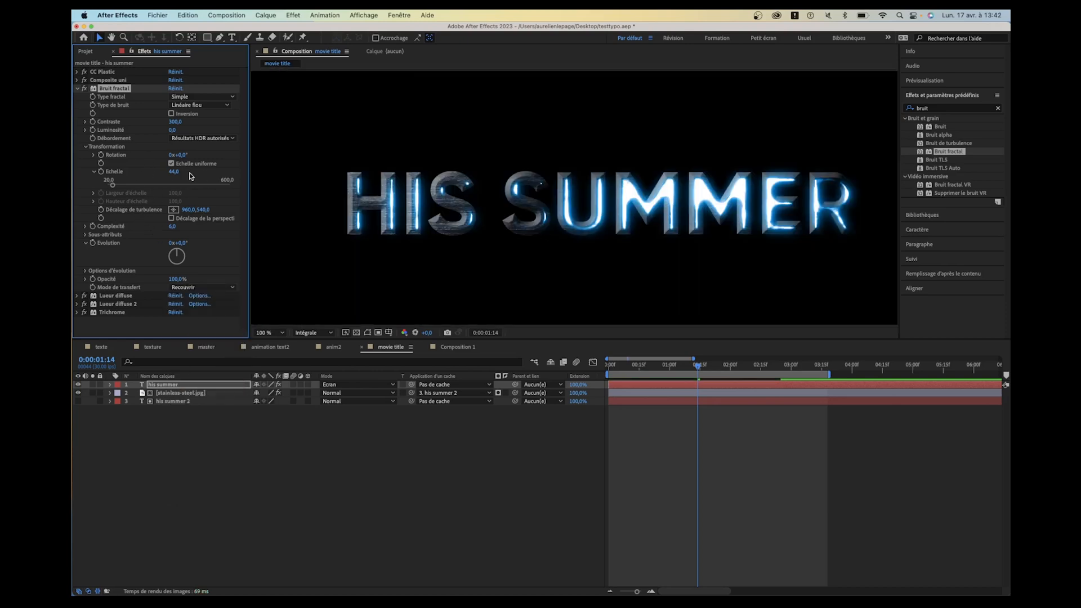
drag(171, 171, 143, 184)
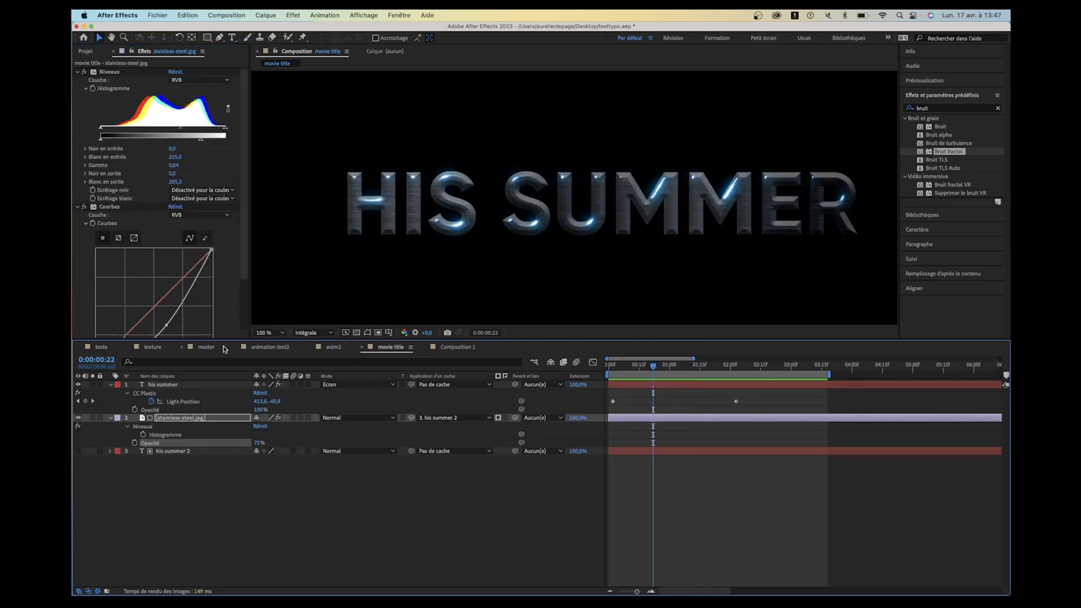
- Delete the Courbes effect from the stainless-steel.jpg layer and scrub through the title to check it
click(118, 207)
key(Delete)
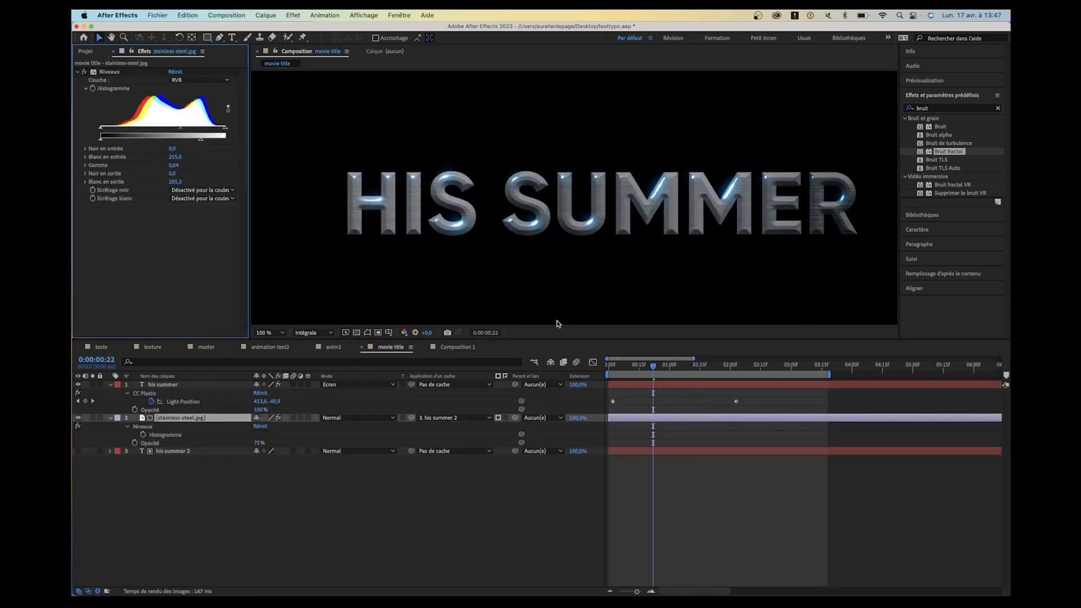
drag(617, 366, 720, 379)
- Review the effects on the his summer layer and compare the glints with Bruit fractal switched off and on
click(214, 386)
click(109, 72)
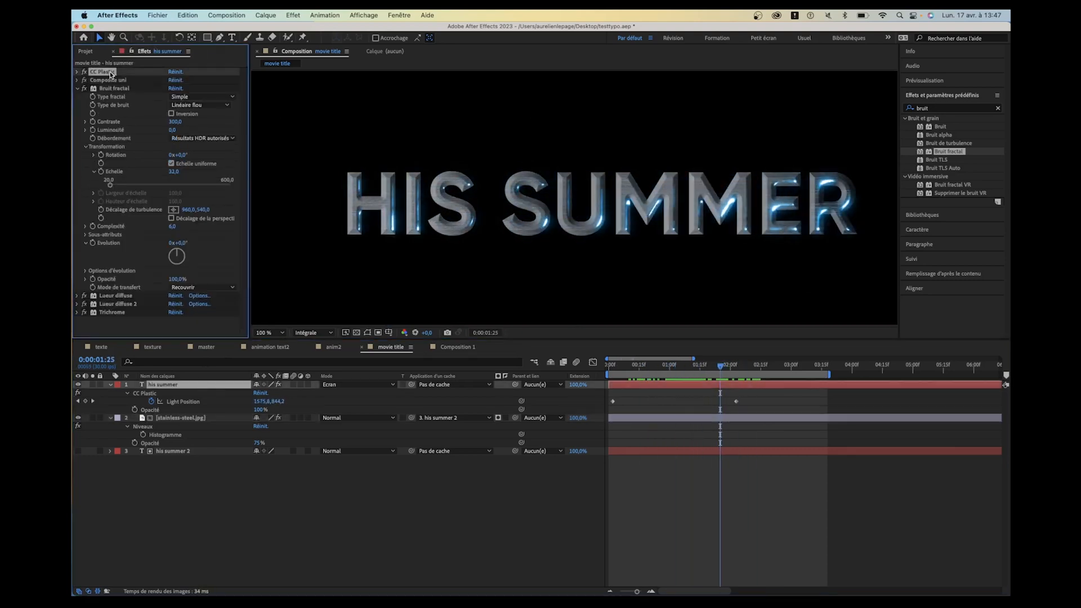
click(110, 81)
click(110, 88)
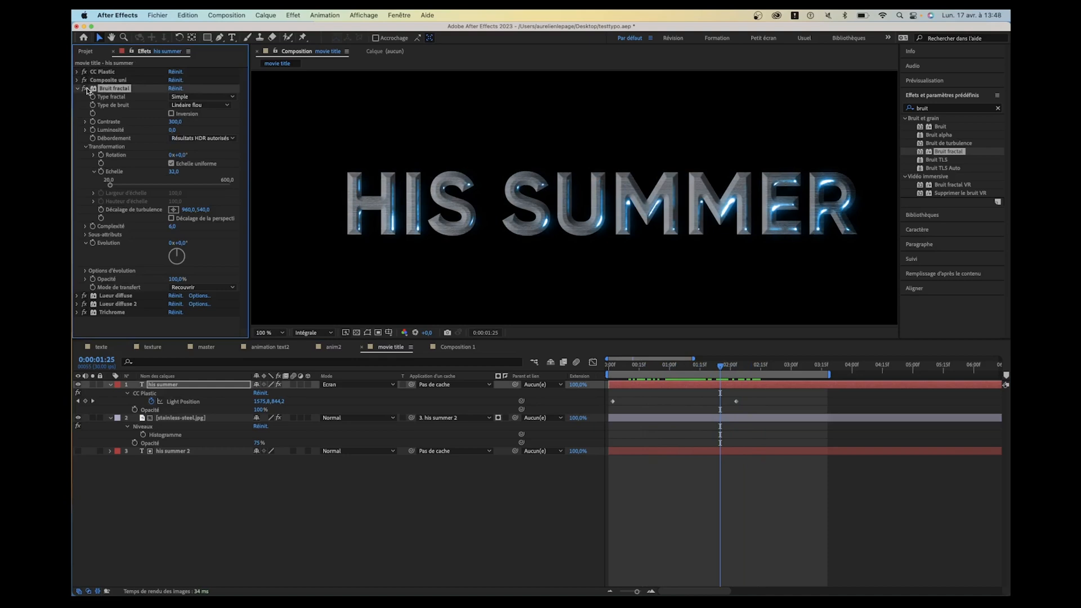
click(86, 89)
click(86, 88)
scroll(744, 206, up, 1)
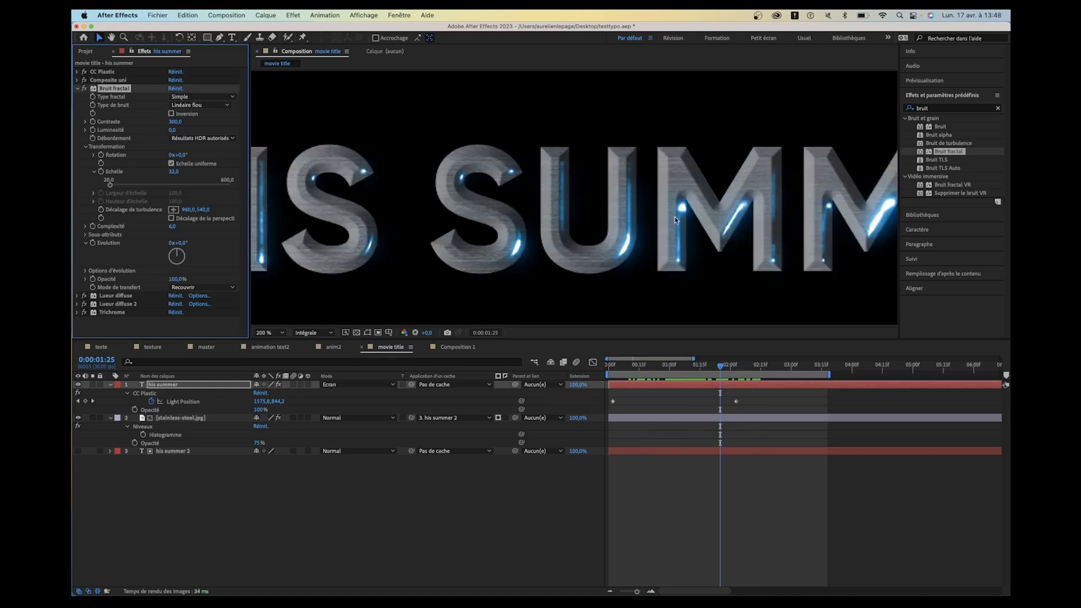
- Apply CC Light Rays to the his summer layer and place its center on the upper part of the letter I at 584,2, 494,8
click(78, 89)
click(681, 374)
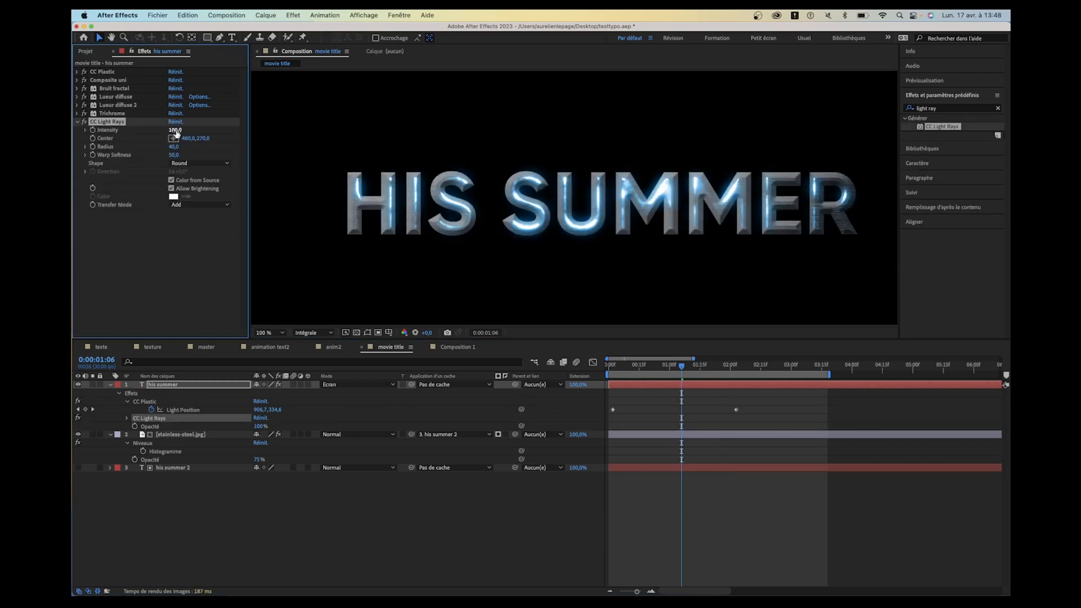
mouse_move(73, 146)
click(174, 139)
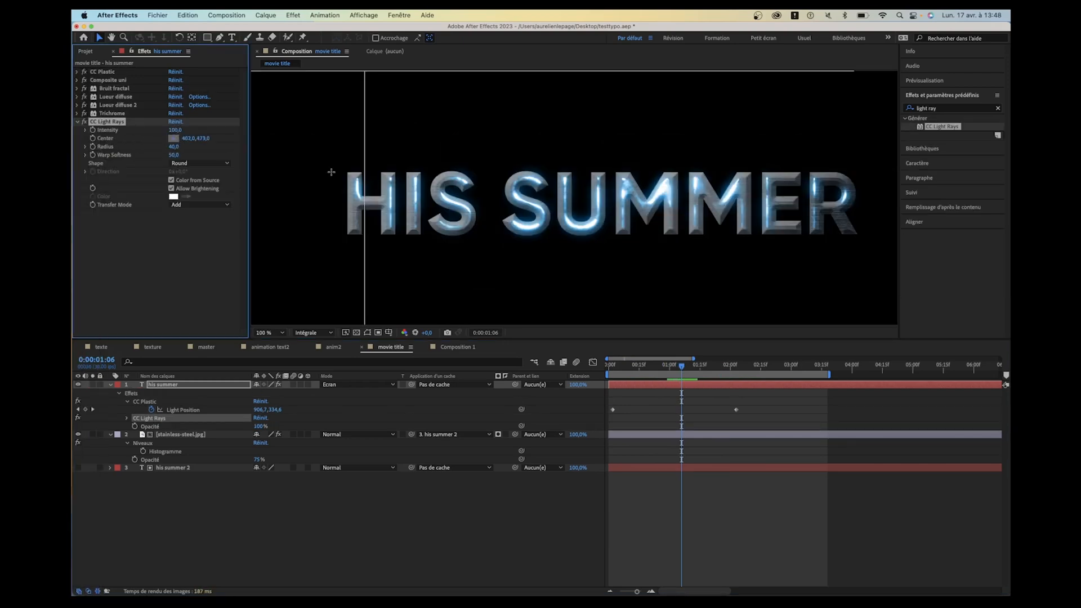
scroll(415, 185, up, 4)
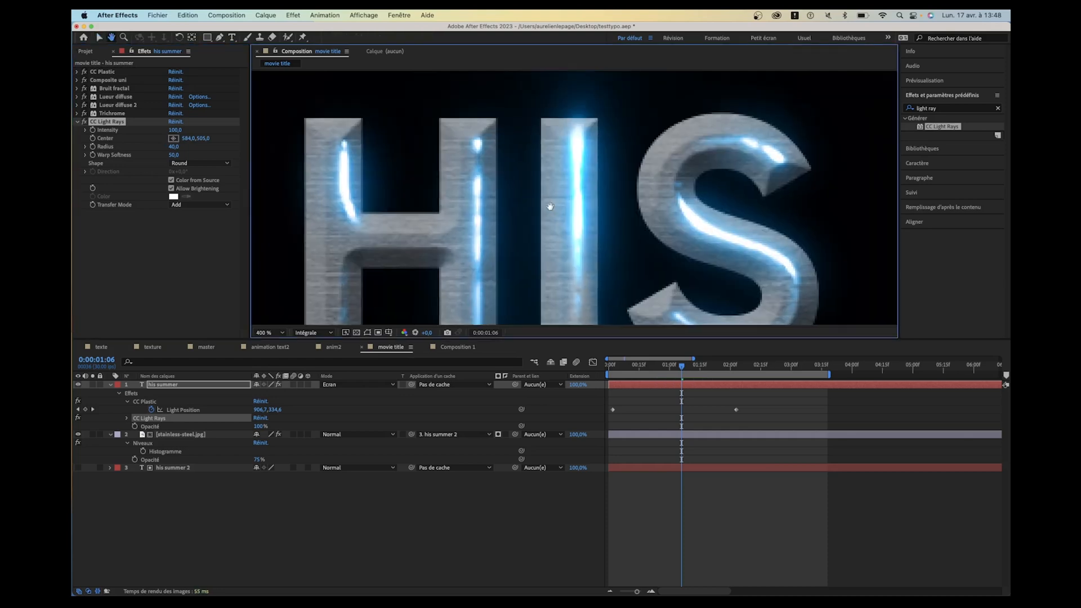
click(563, 150)
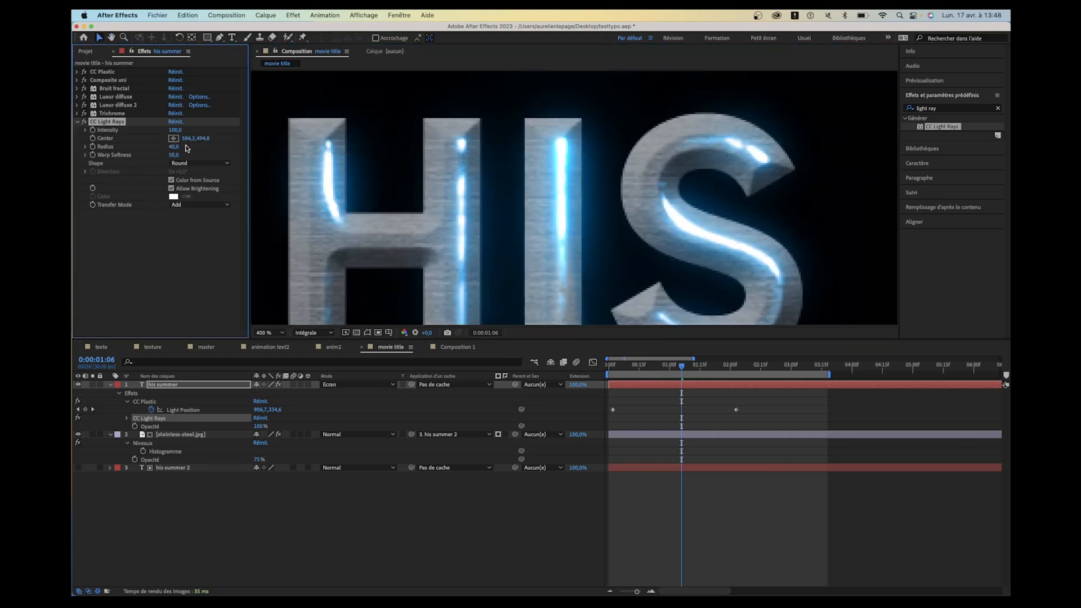
- Set the CC Light Rays radius to 8 and keep Warp Softness at 50
drag(174, 146, 145, 161)
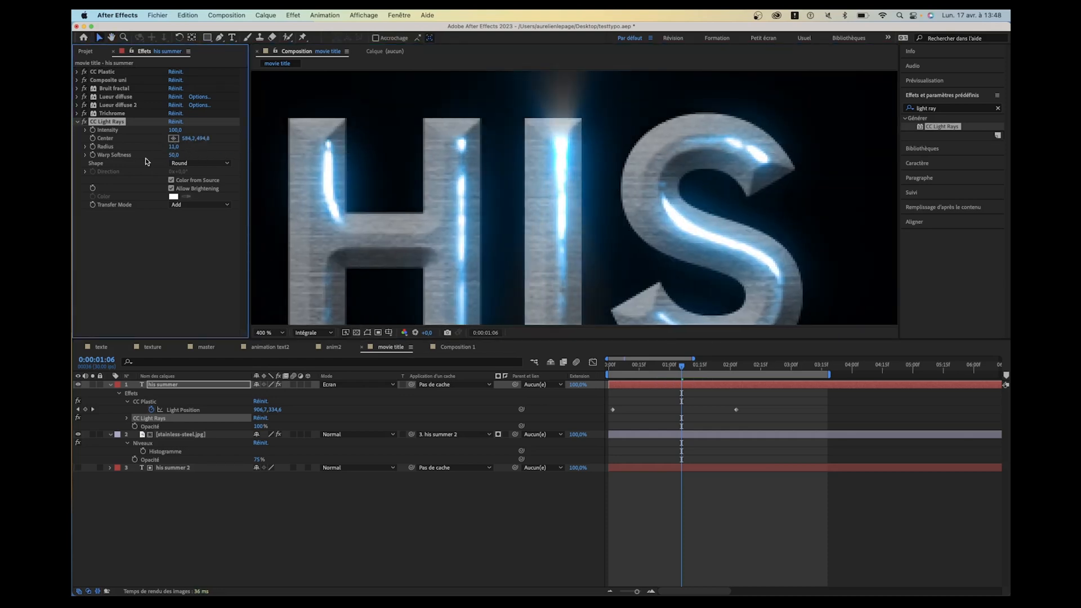
click(174, 146)
text(8)
key(Tab)
scroll(516, 176, up, 1)
scroll(515, 176, down, 5)
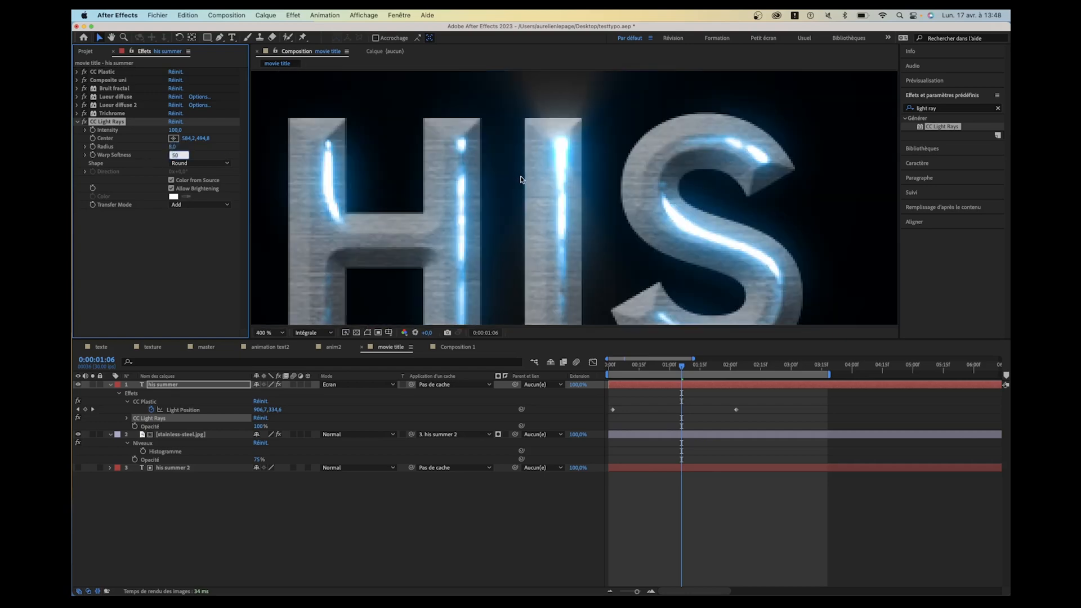
key(Return)
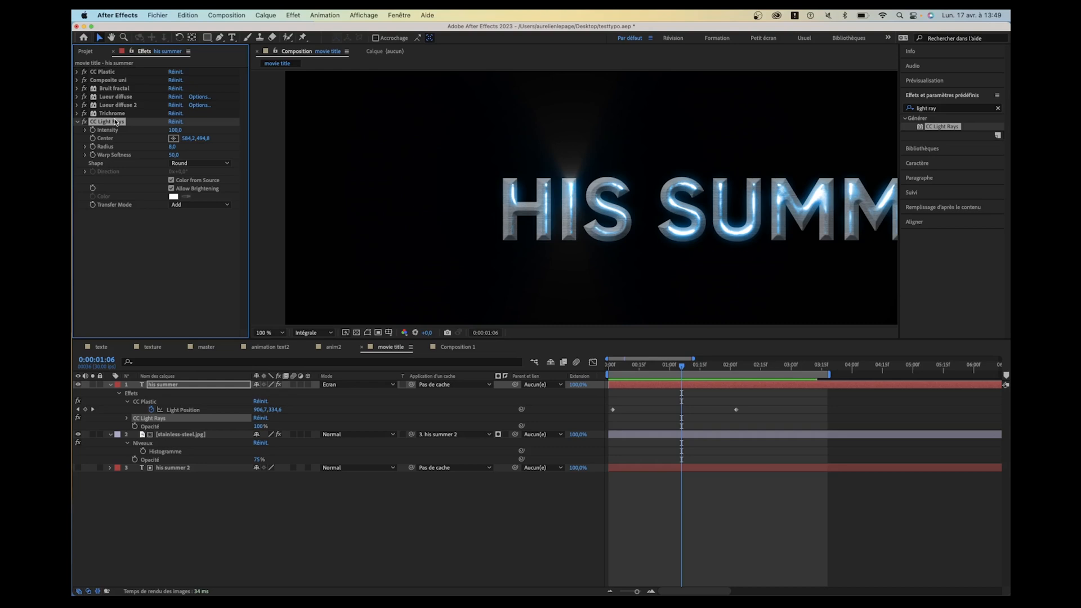
- Move CC Light Rays directly after Bruit fractal, ahead of both Lueur diffuse effects, and preview the title
drag(110, 126, 112, 93)
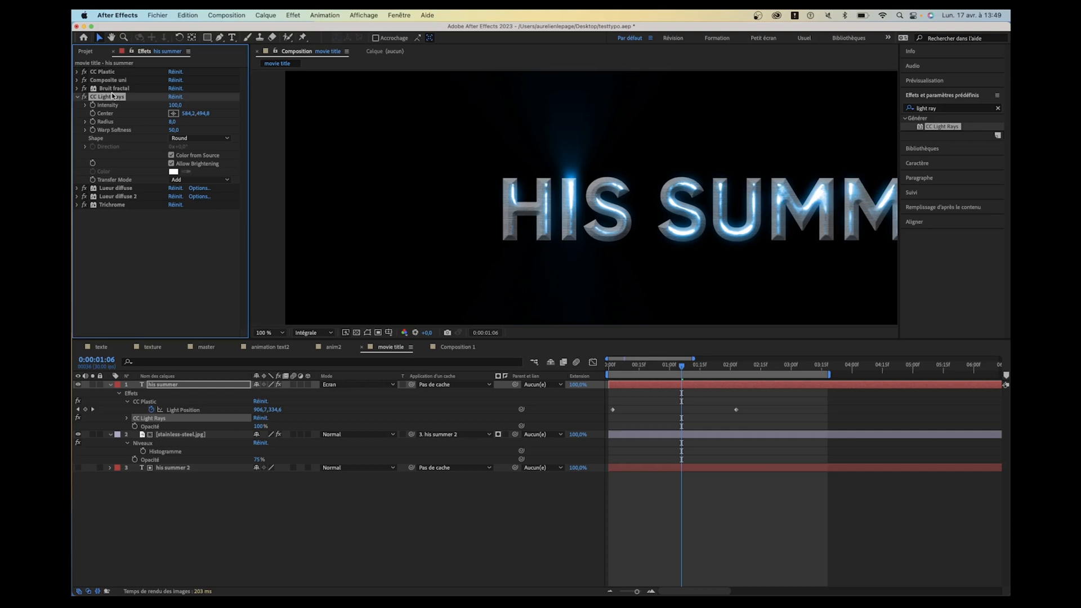
key(space)
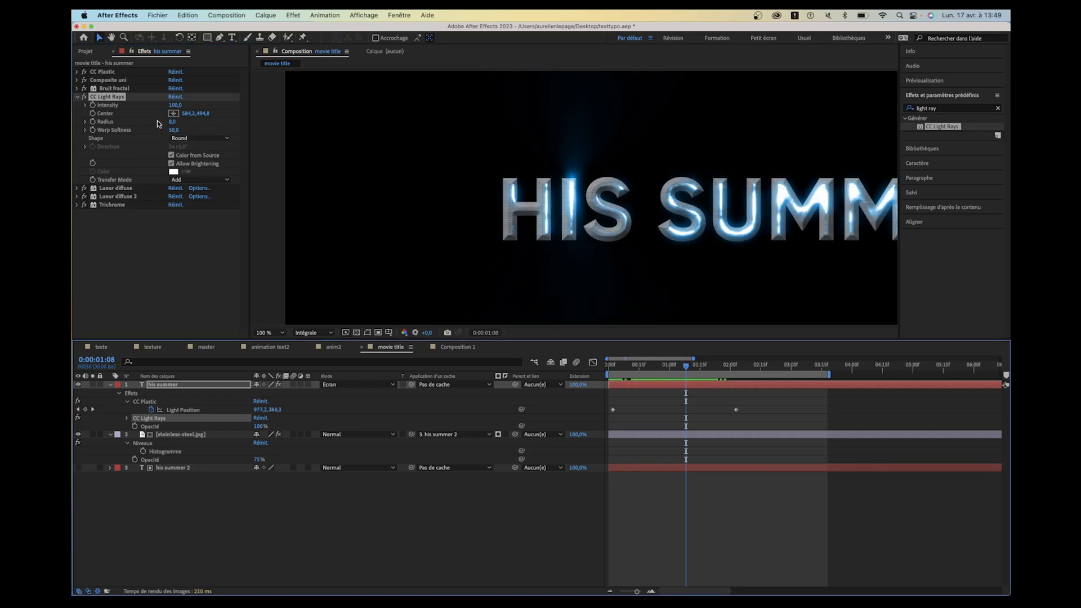
drag(170, 124, 169, 126)
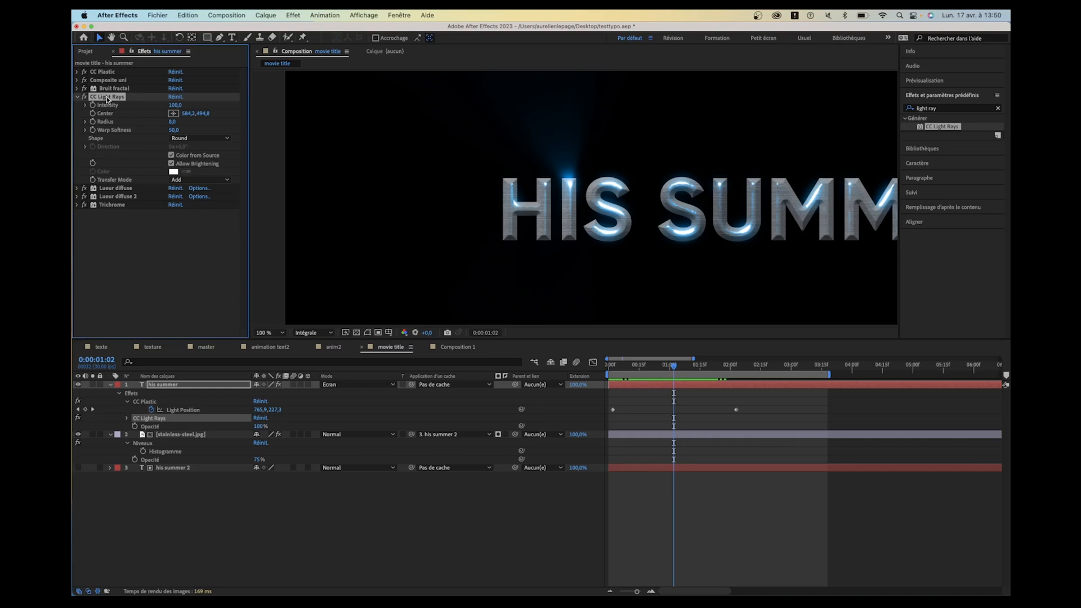
- Duplicate CC Light Rays, center the copy on the lower curve of the U at 947, 580, and scrub through the animation
key(super+d)
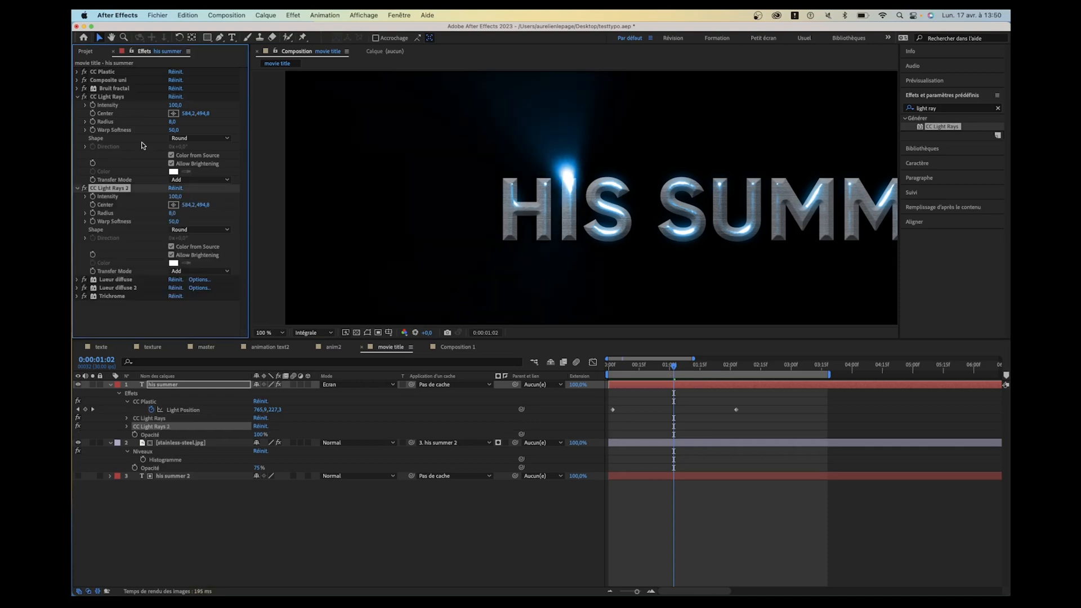
click(174, 204)
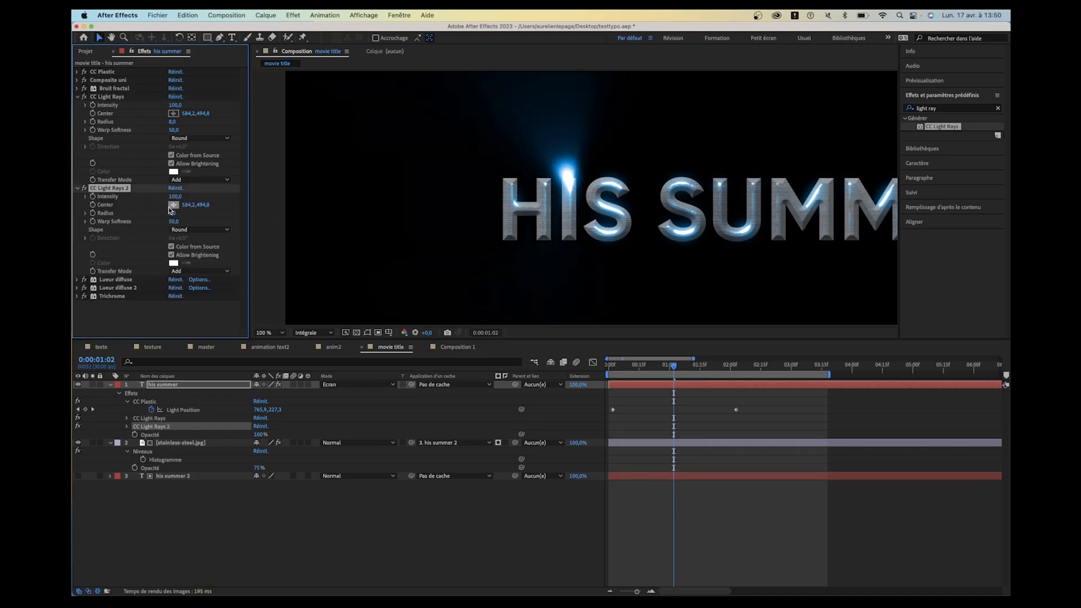
click(748, 226)
click(609, 366)
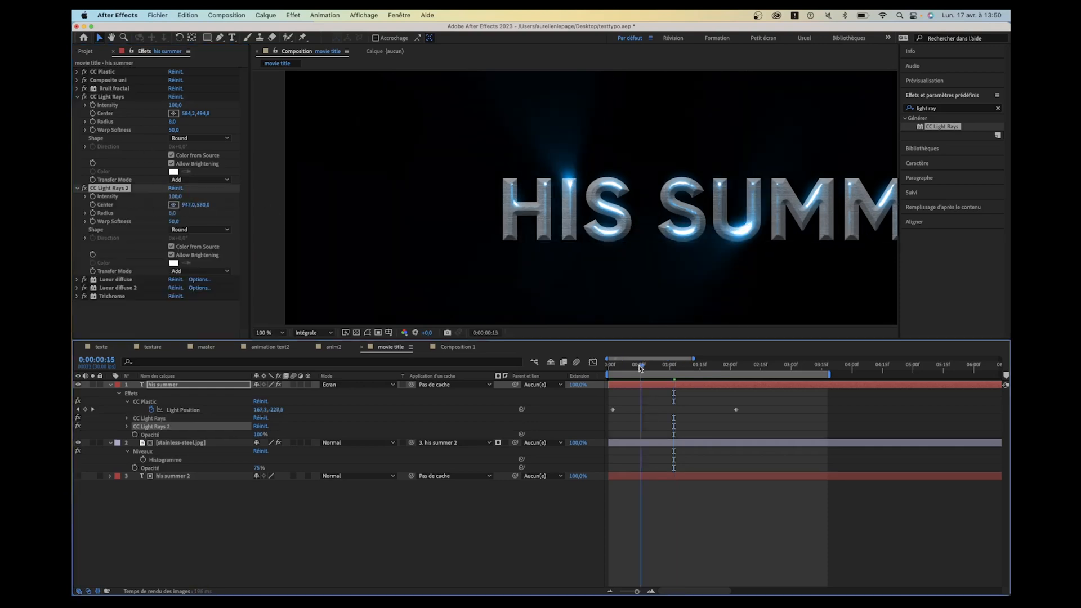
drag(609, 367, 685, 367)
right_click(690, 385)
click(651, 370)
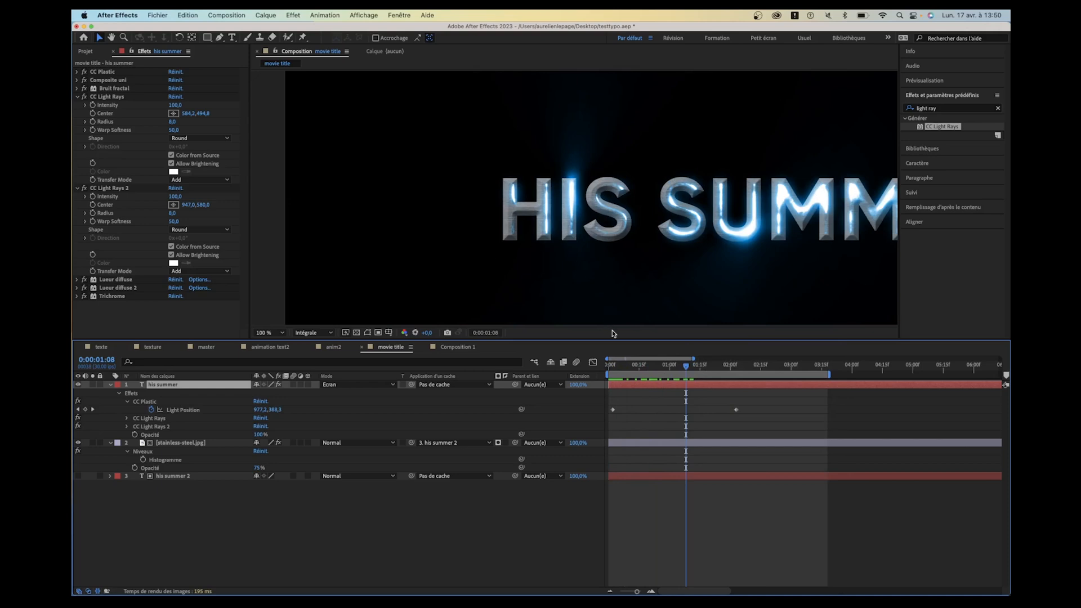
drag(634, 365, 682, 373)
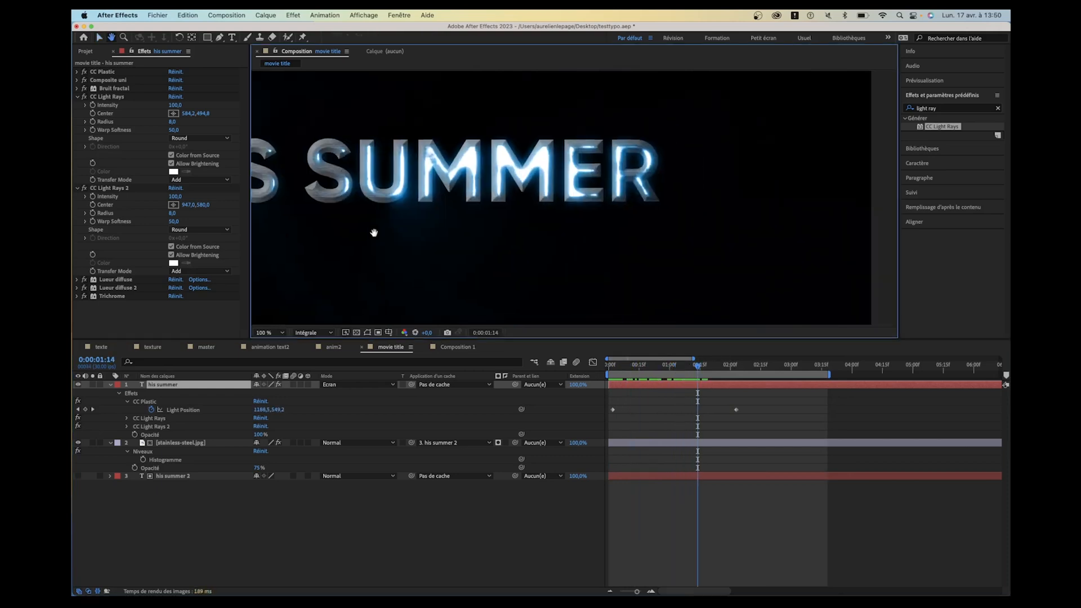
drag(374, 231, 632, 304)
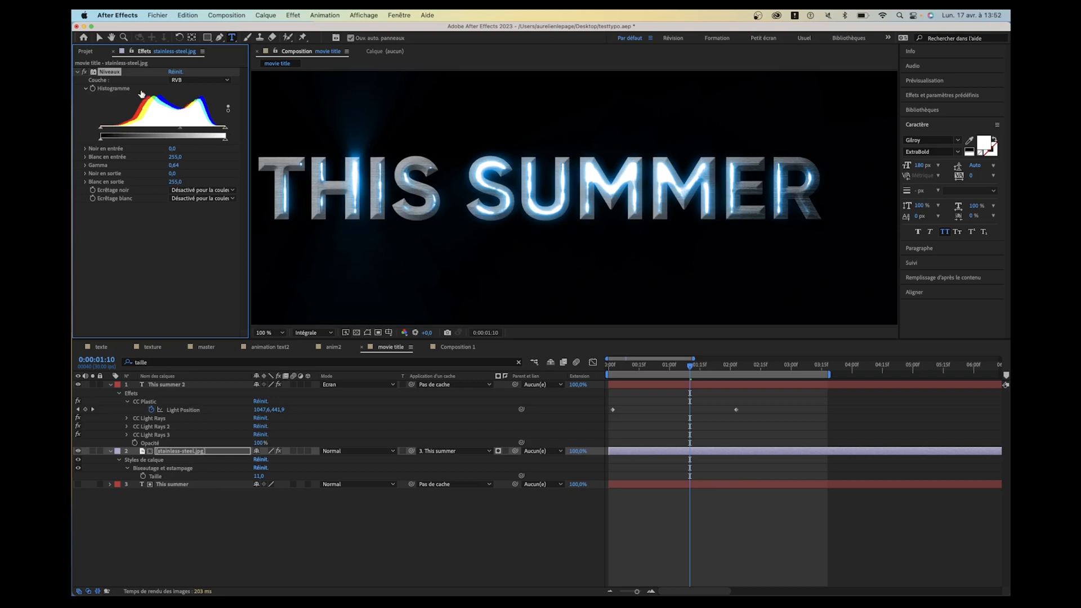
- Keyframe the Niveaux histogram on stainless-steel.jpg from Noir en entrée 243 at 0:00:00:00 to 0 at 0:00:00:21
drag(617, 367, 604, 365)
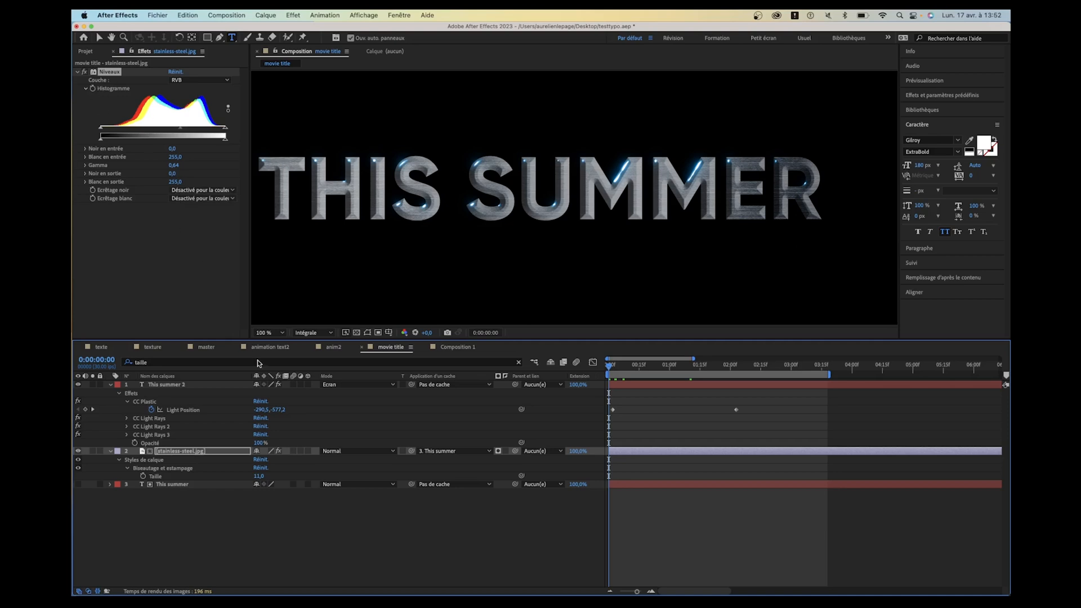
click(190, 452)
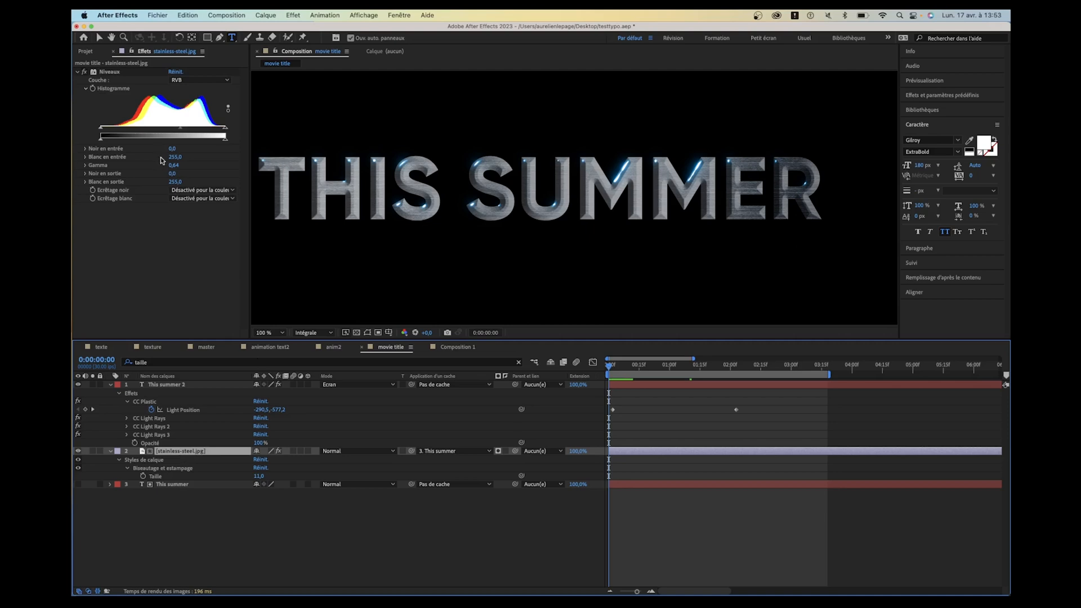
drag(102, 132, 79, 128)
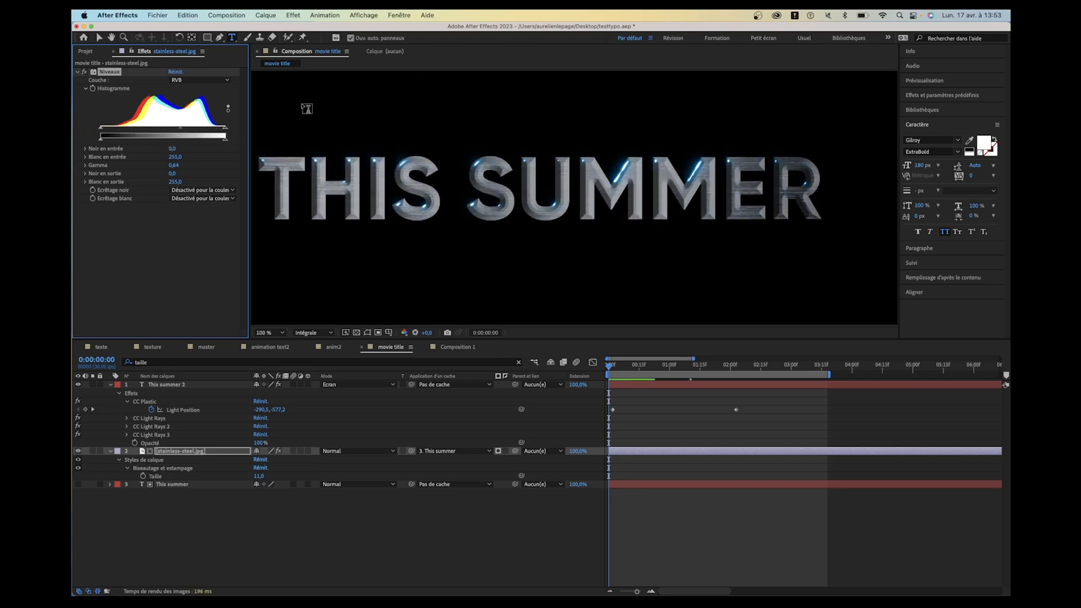
click(651, 368)
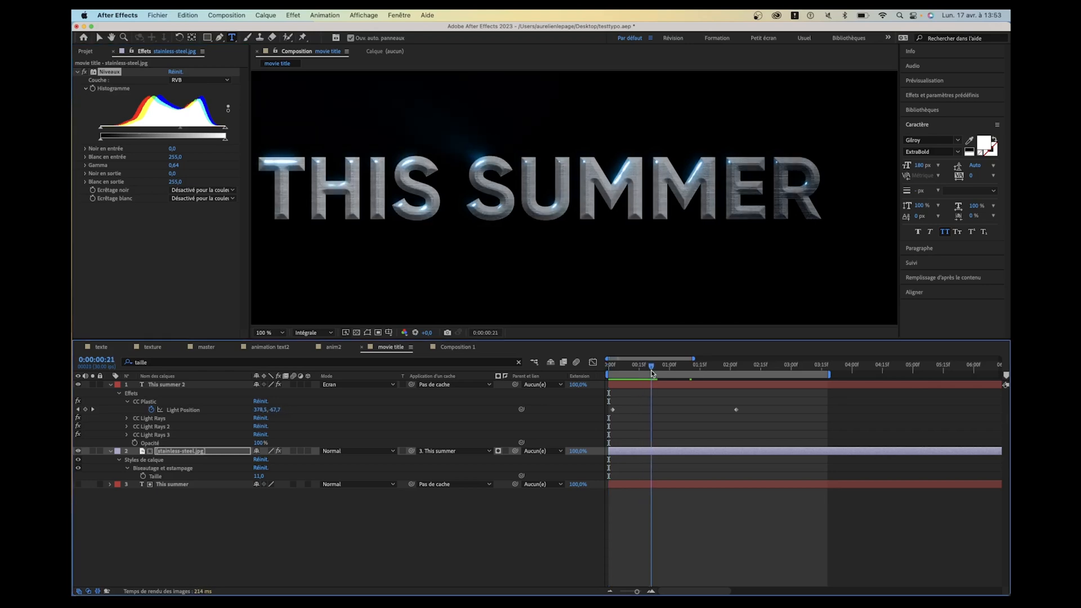
click(93, 90)
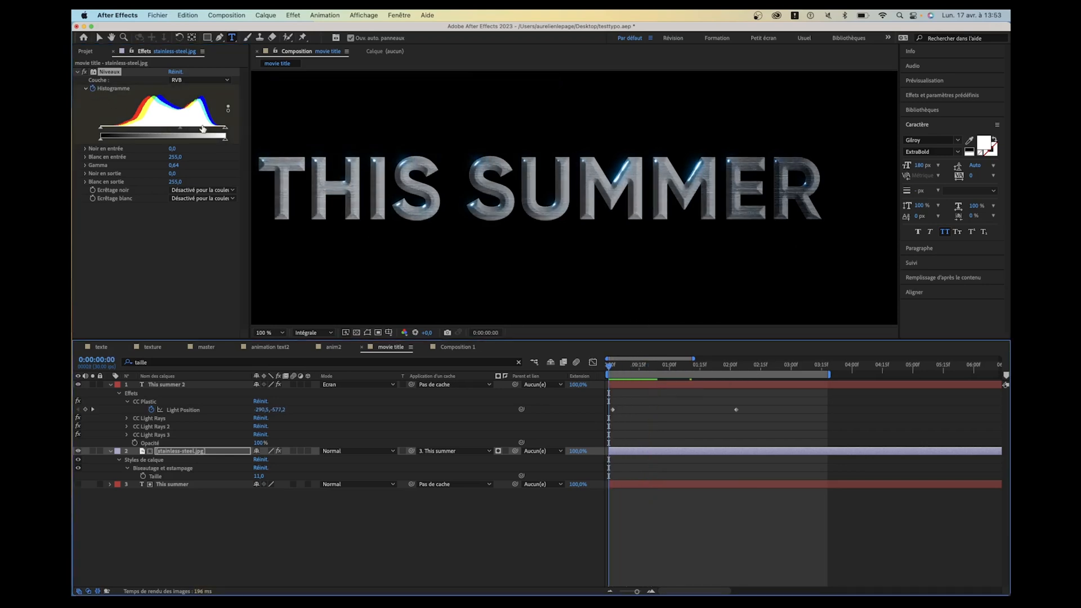
drag(101, 131, 221, 130)
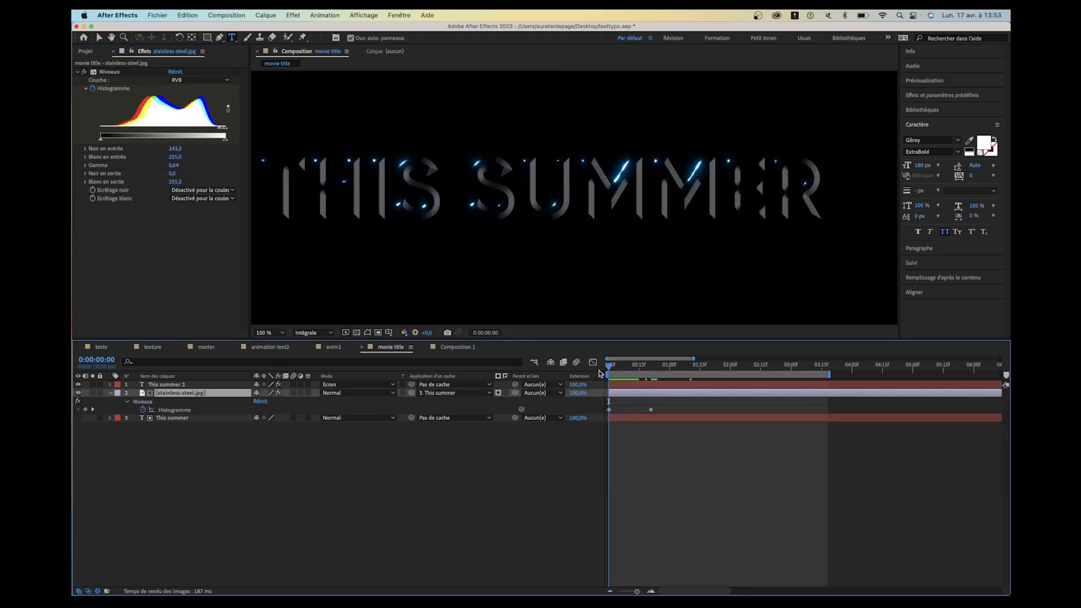
mouse_move(607, 371)
mouse_down()
mouse_move(639, 378)
mouse_move(600, 378)
mouse_move(670, 382)
mouse_move(622, 380)
mouse_up()
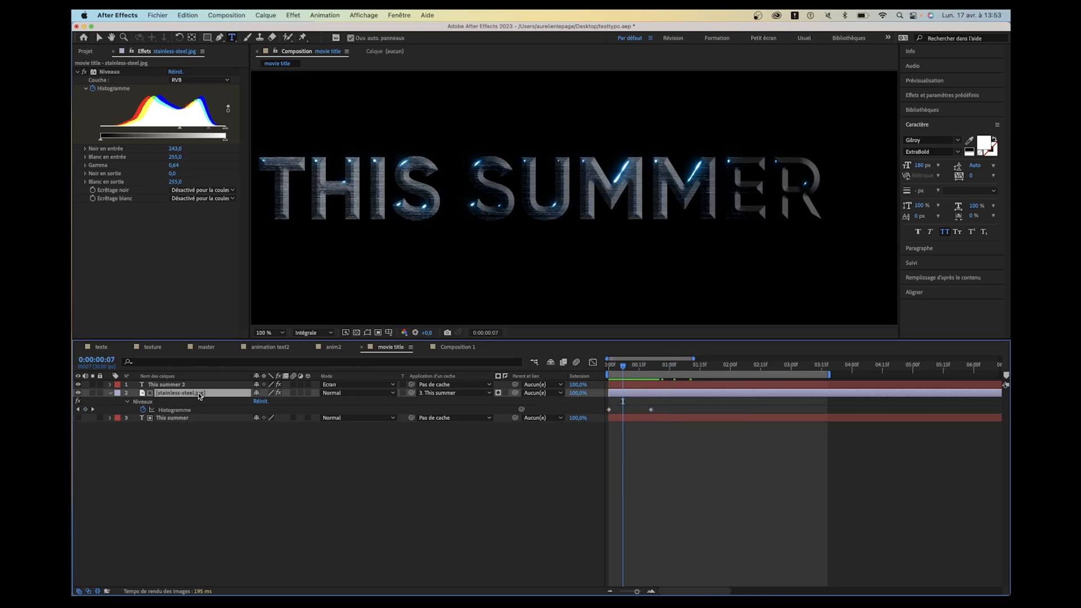
- Keyframe the stainless-steel.jpg opacity from 0% at 0:00:00:00 to 100% at 0:00:00:16, and set the Niveaux gamma to 0,32 at 0:00:00:21
key(shift+t)
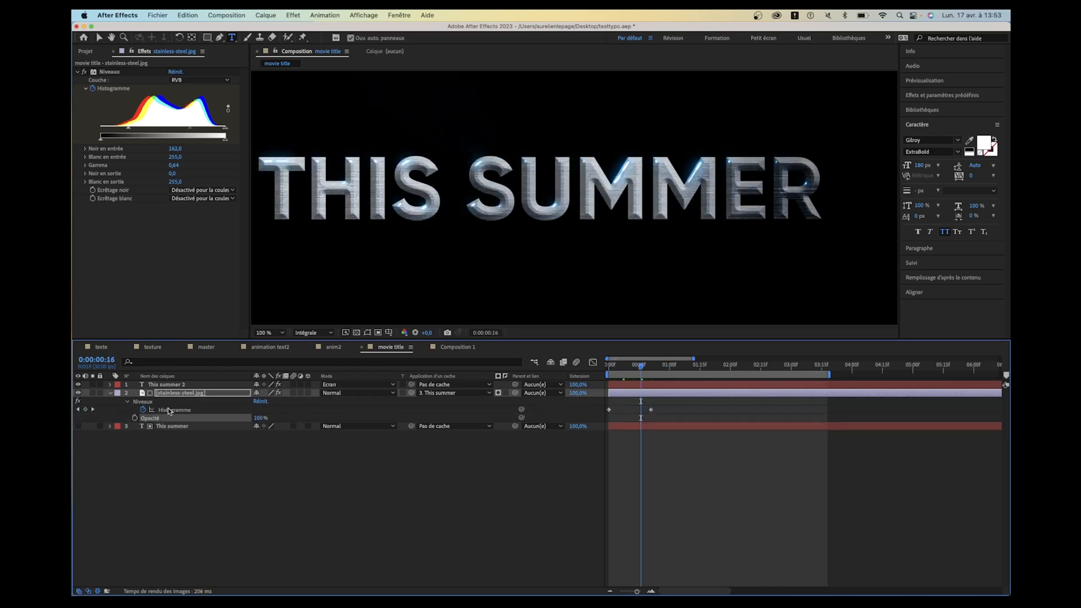
click(133, 418)
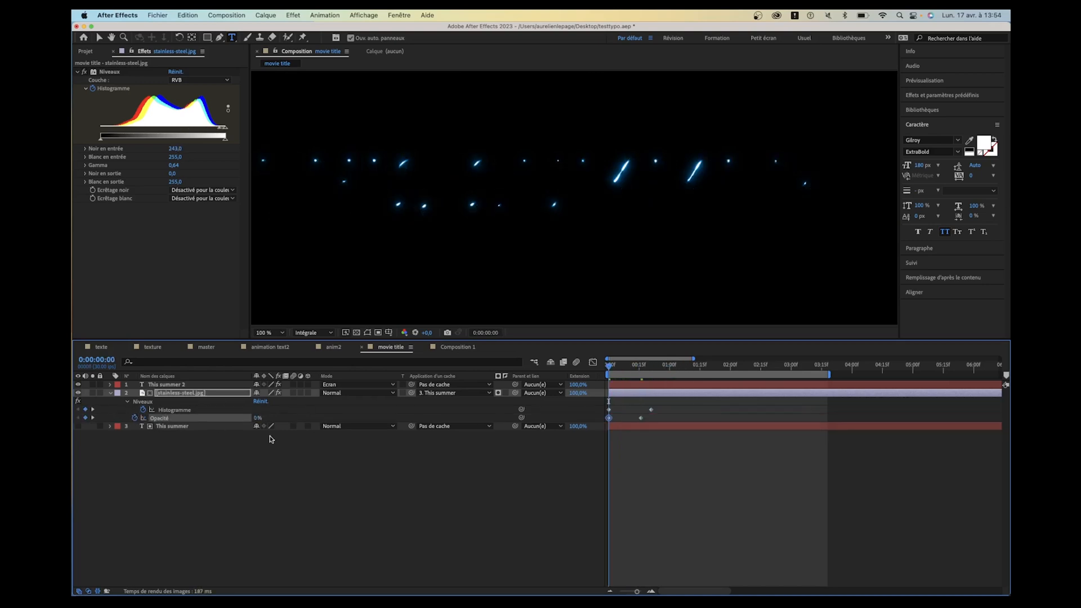
key(space)
drag(676, 369, 651, 369)
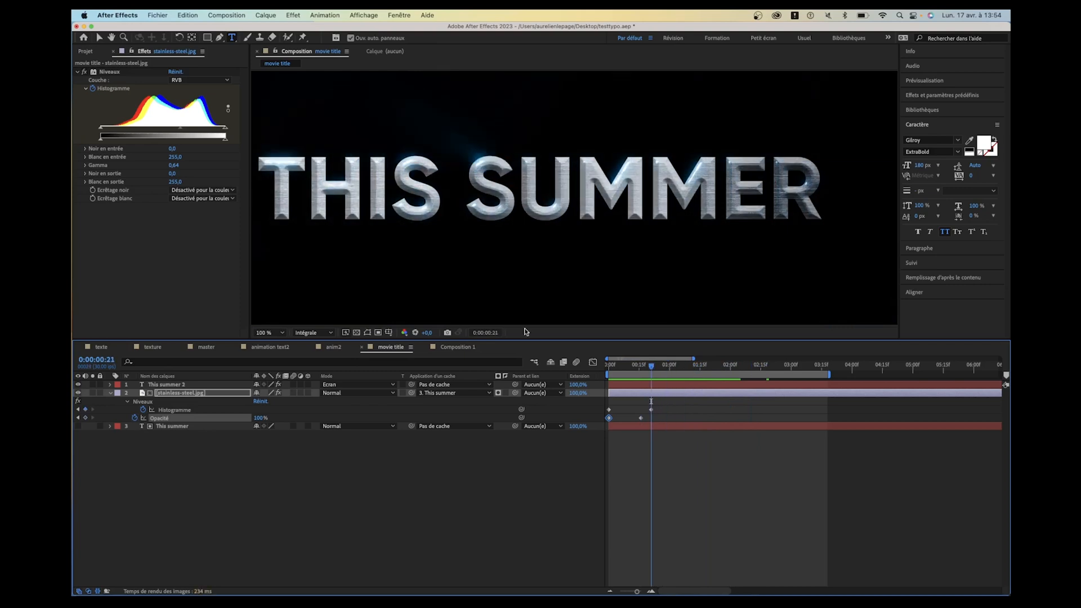
drag(186, 129, 201, 133)
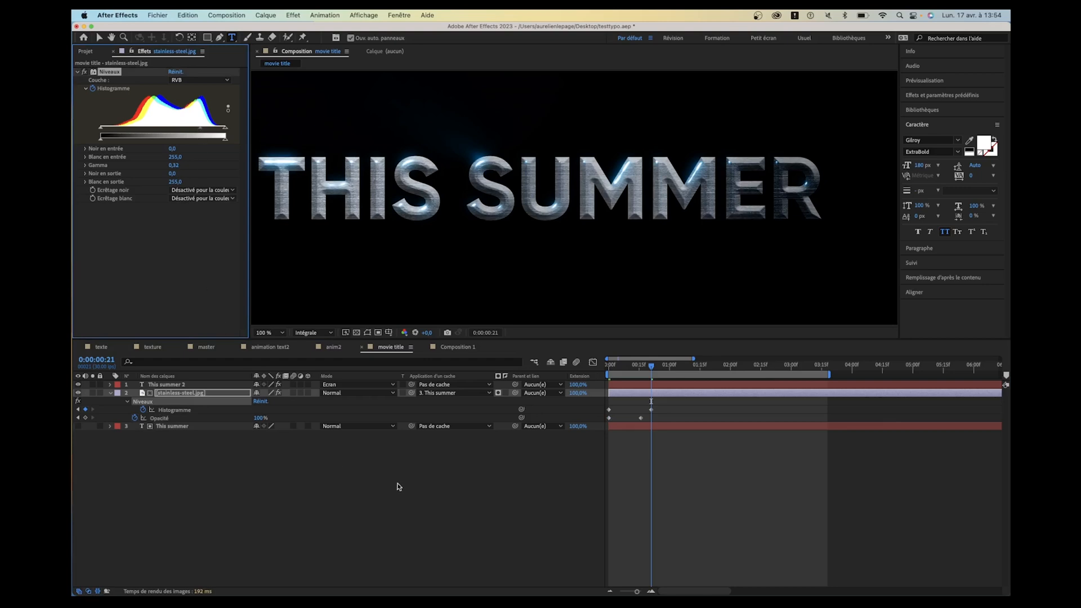
- Add a Courbes effect to stainless-steel.jpg, bend the RVB curve slightly downward to darken the midtones, and preview the animation
click(930, 99)
click(942, 108)
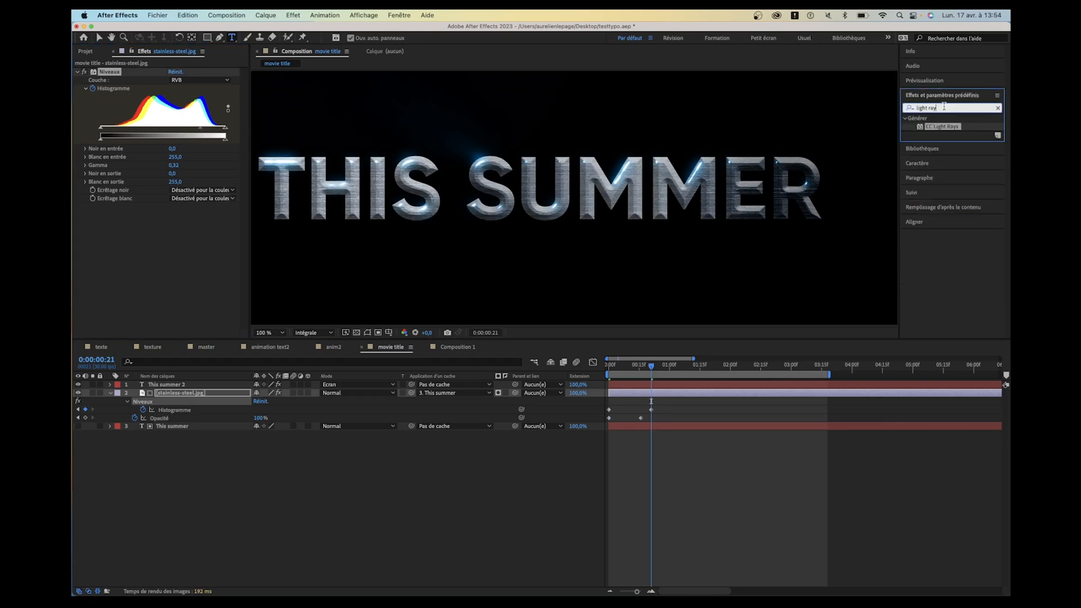
text(courbe)
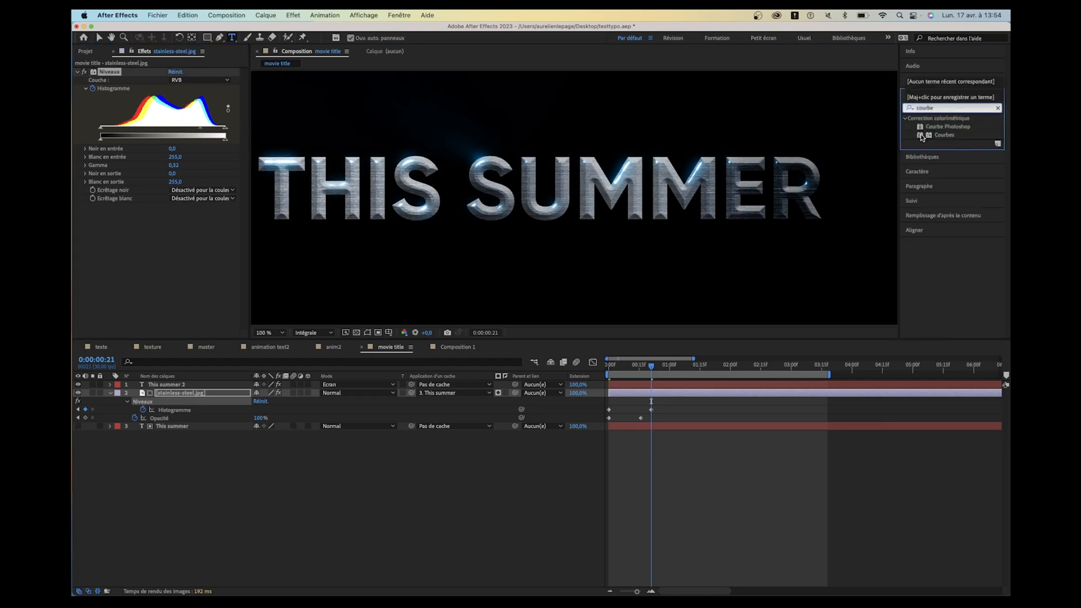
double_click(950, 135)
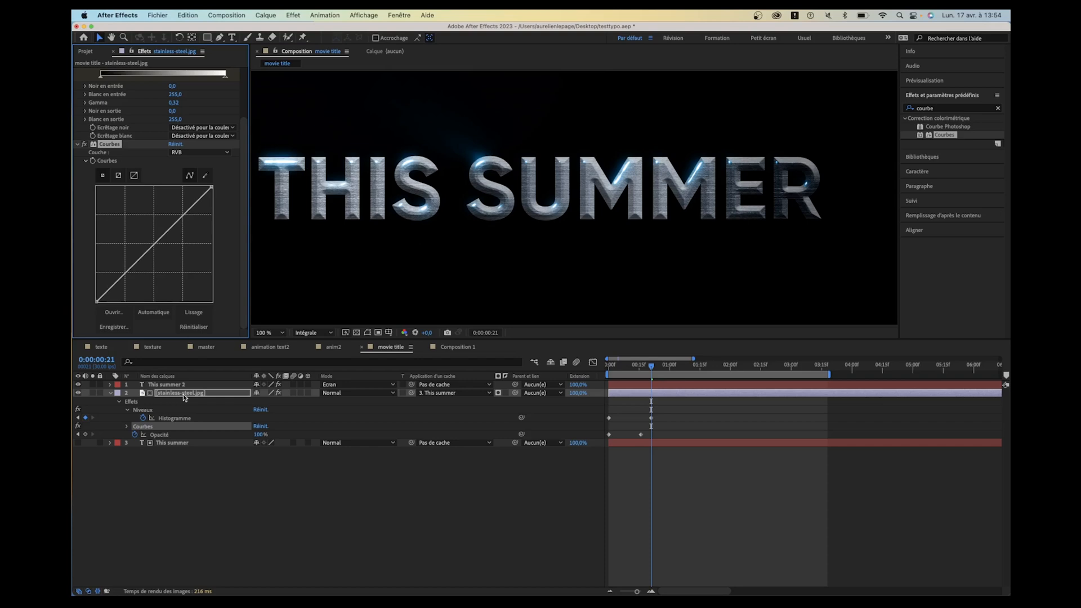
mouse_move(157, 241)
mouse_down()
mouse_move(166, 260)
mouse_move(173, 233)
mouse_up()
key(space)
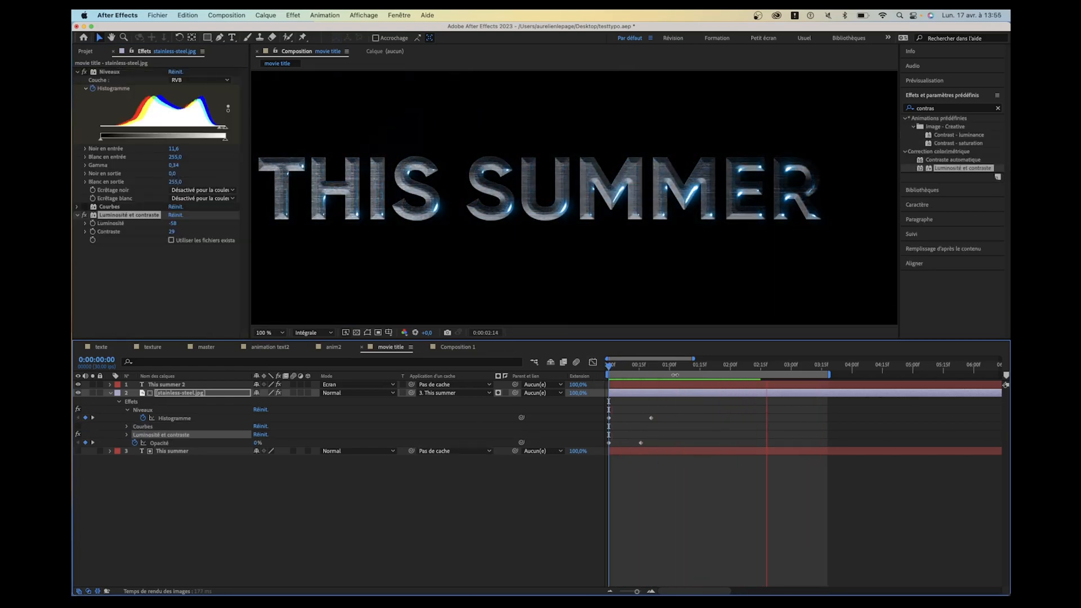
- Copy both Histogramme keyframes of stainless-steel.jpg and paste them at 0:00:02:09
mouse_move(766, 366)
mouse_down()
mouse_move(645, 369)
mouse_move(747, 369)
mouse_up()
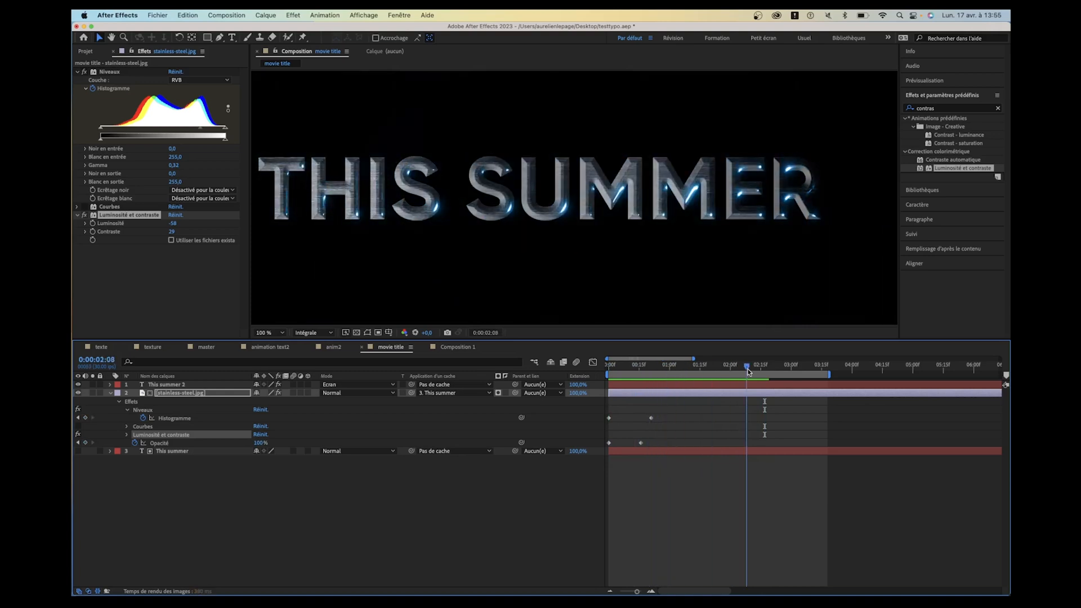
click(176, 419)
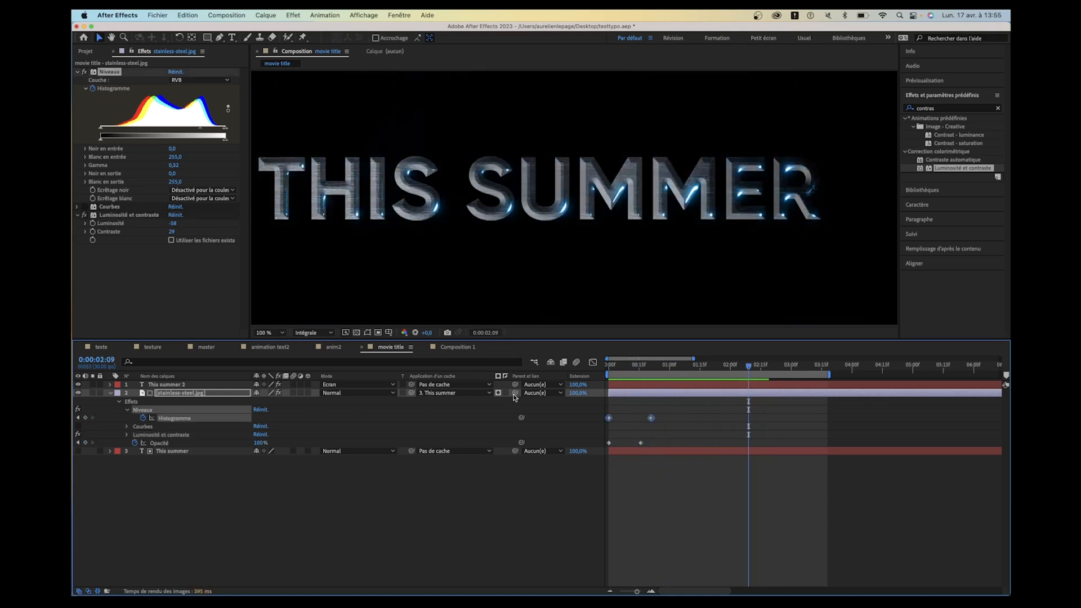
drag(677, 415, 583, 428)
key(super+v)
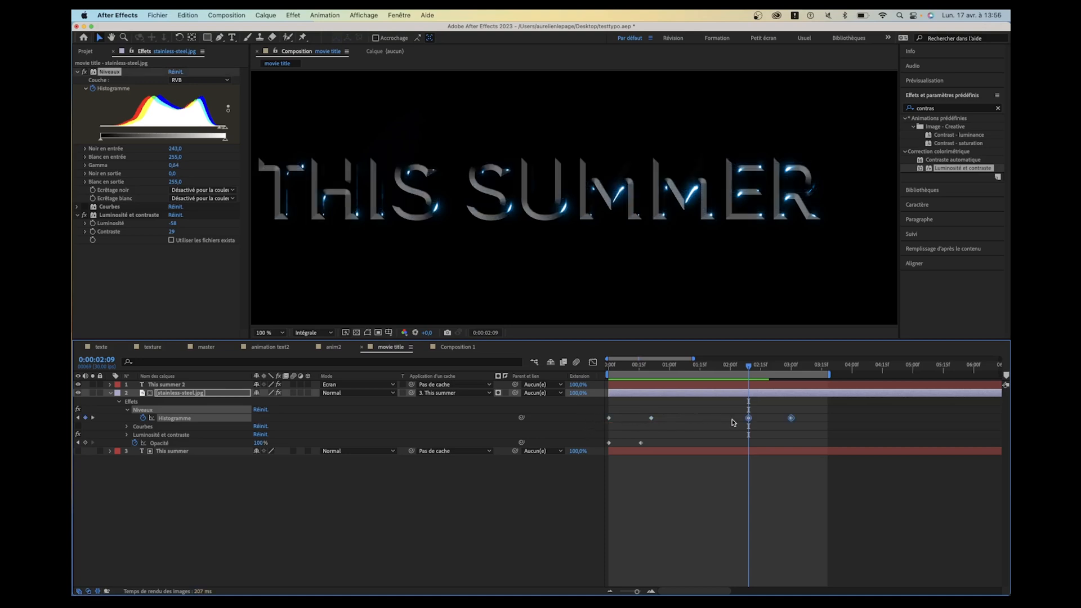
- Reverse the two pasted Histogramme keyframes with Inverser les images clés and preview the title from the start
right_click(750, 417)
mouse_move(807, 570)
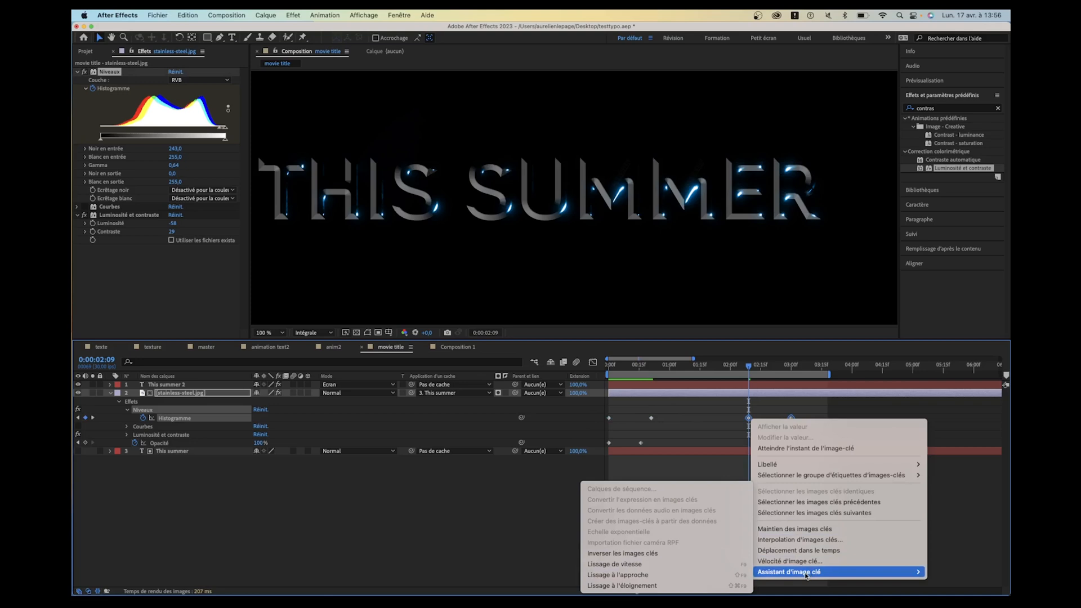
click(642, 552)
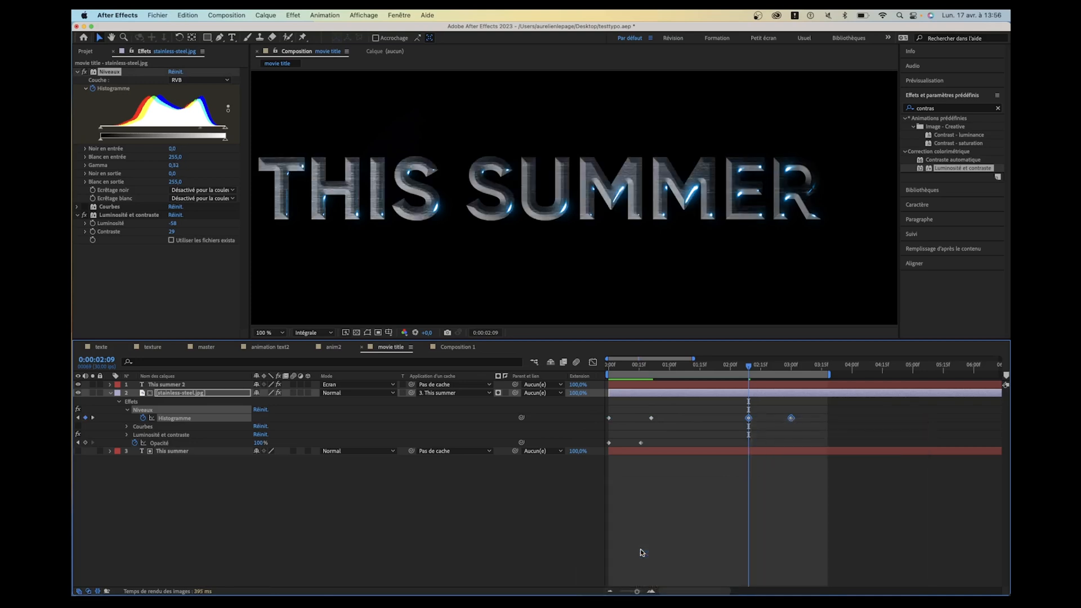
key(Home)
key(space)
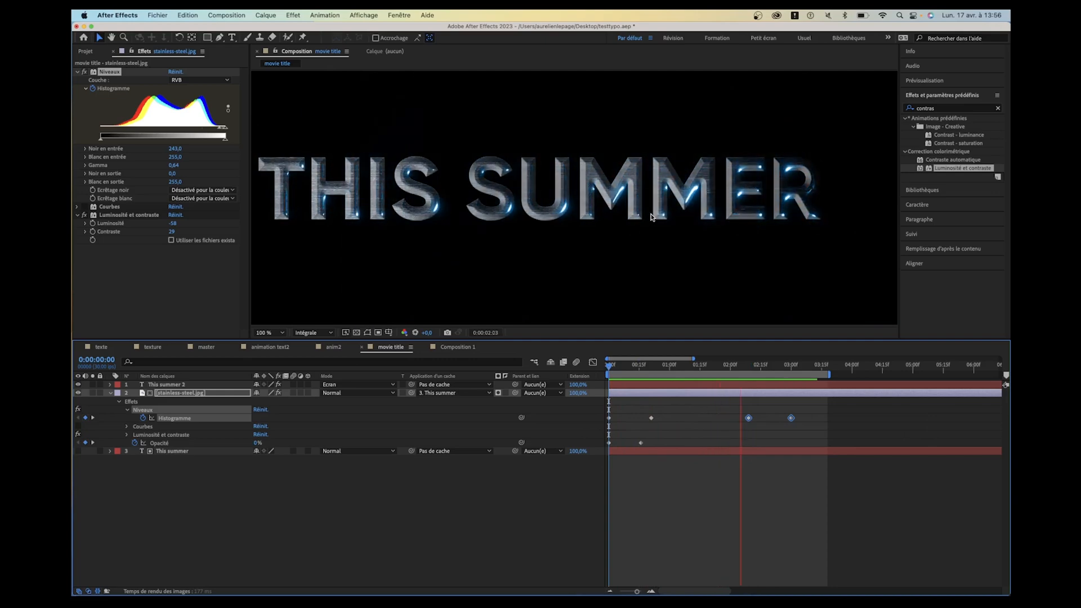
- Copy both Opacité keyframes of stainless-steel.jpg and paste them at 0:00:02:18
key(space)
drag(772, 367, 767, 367)
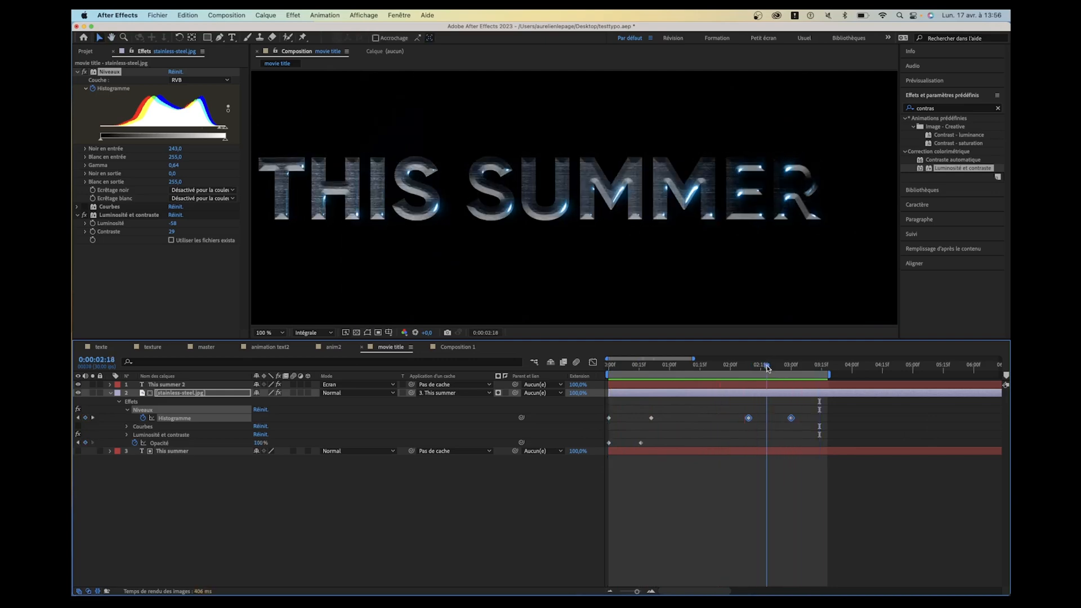
drag(652, 438, 587, 459)
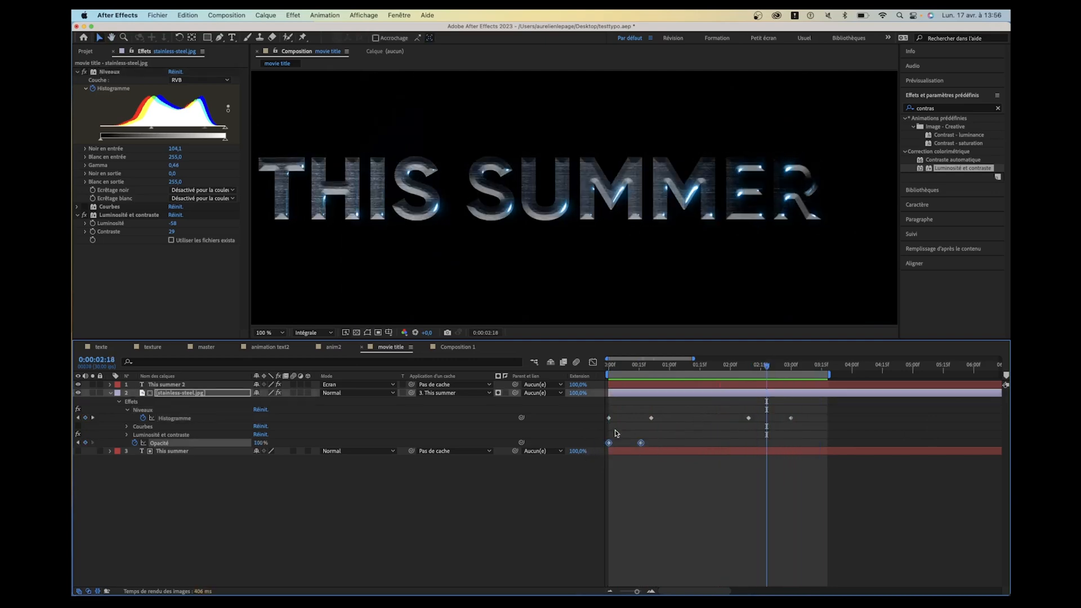
key(super+c)
key(super+v)
- Reverse the two pasted Opacité keyframes with Inverser les images clés
right_click(766, 447)
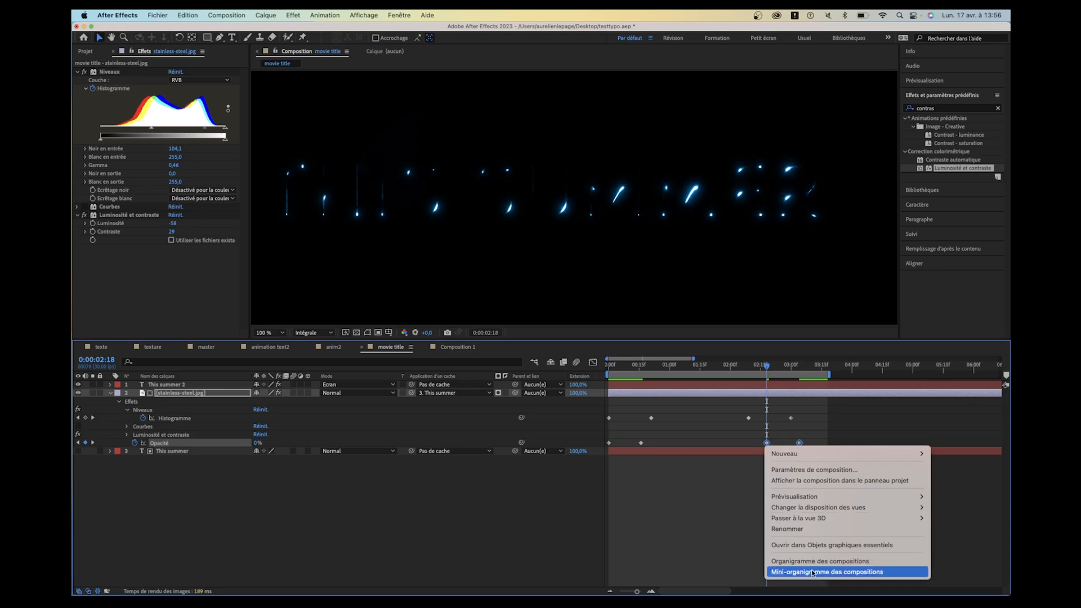
right_click(712, 460)
right_click(767, 443)
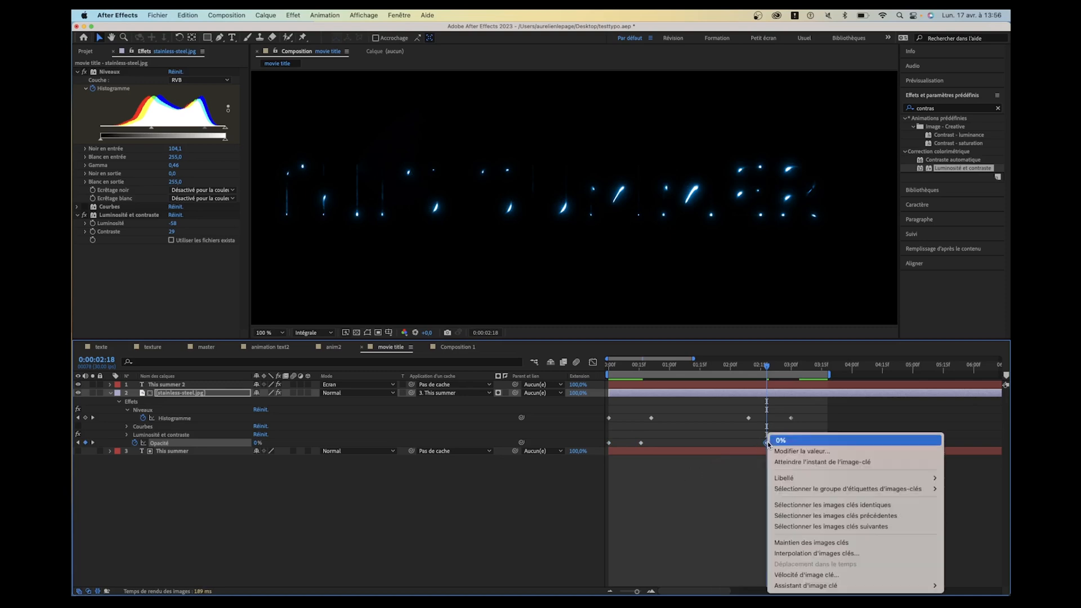
mouse_move(810, 585)
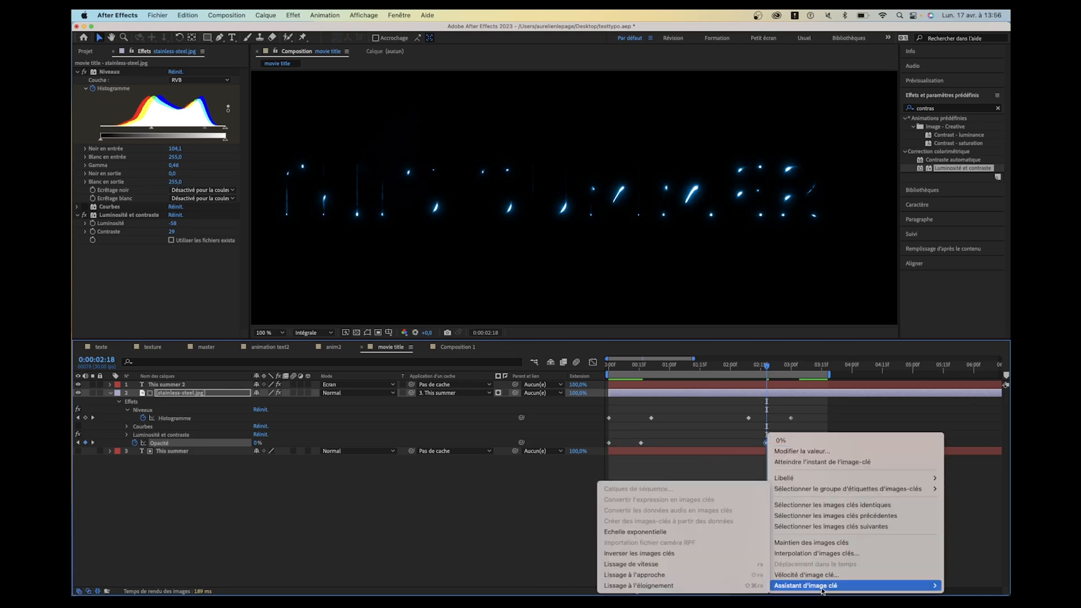
click(673, 555)
- Select the This summer 2 layer, preview the title from the start, and view the whole frame at 0:00:00:00
click(163, 385)
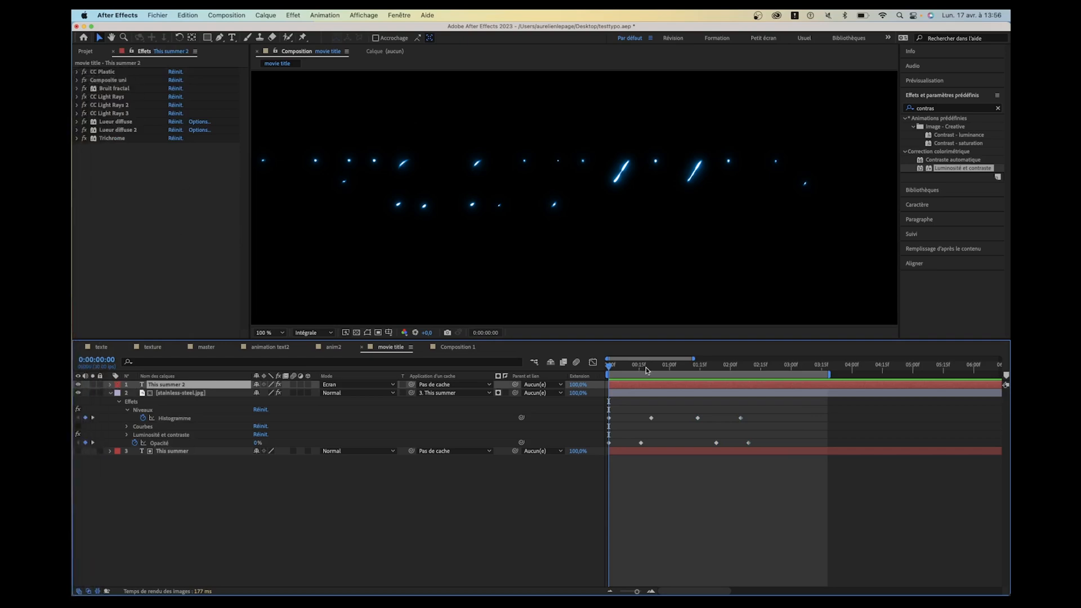
key(space)
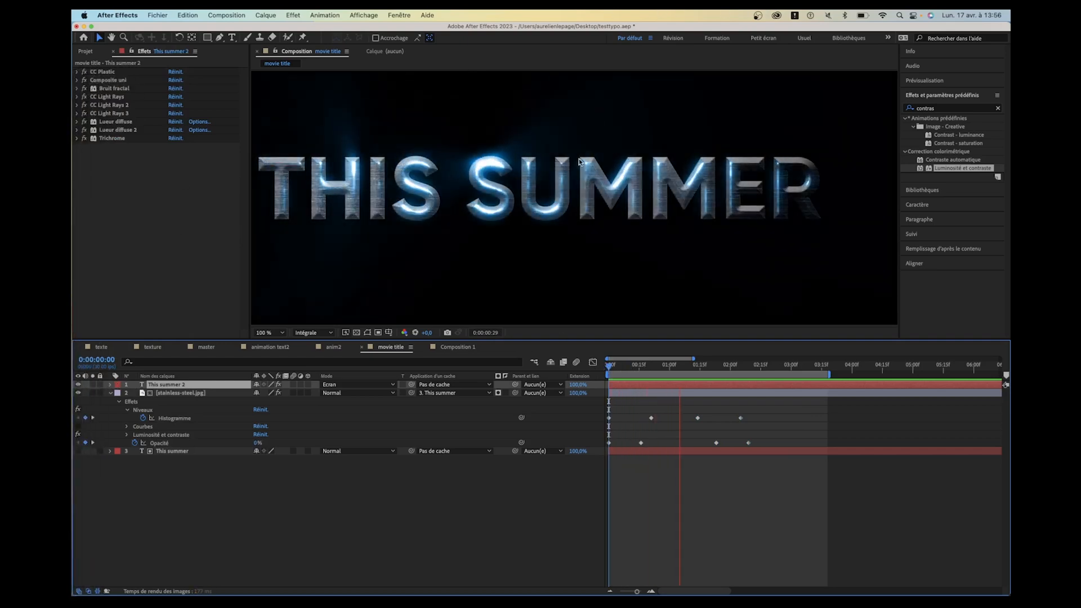
click(629, 366)
drag(629, 366, 594, 366)
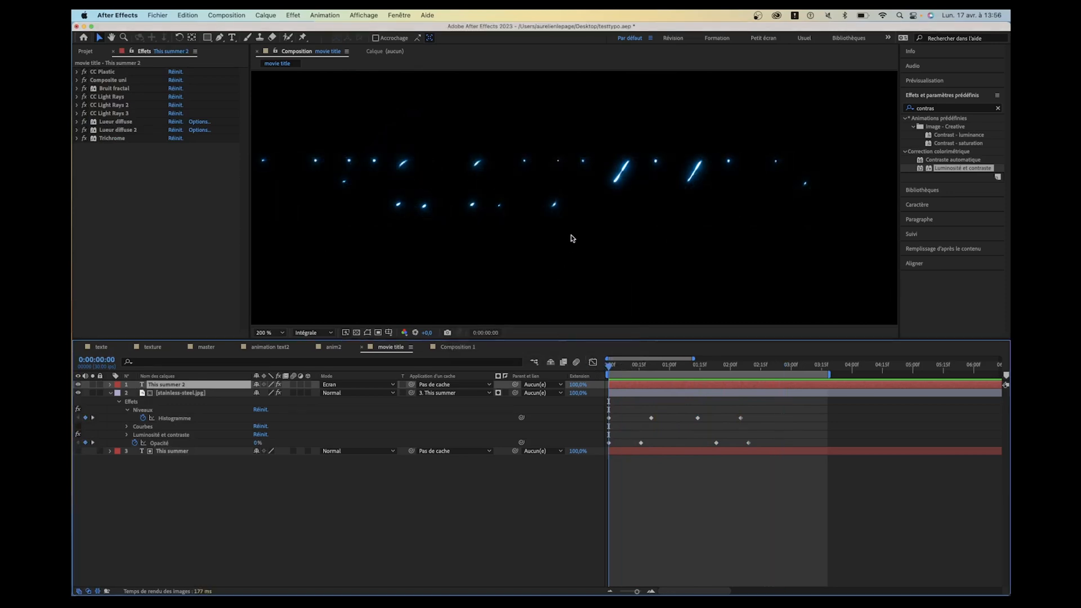
scroll(569, 236, down, 2)
scroll(572, 239, down, 2)
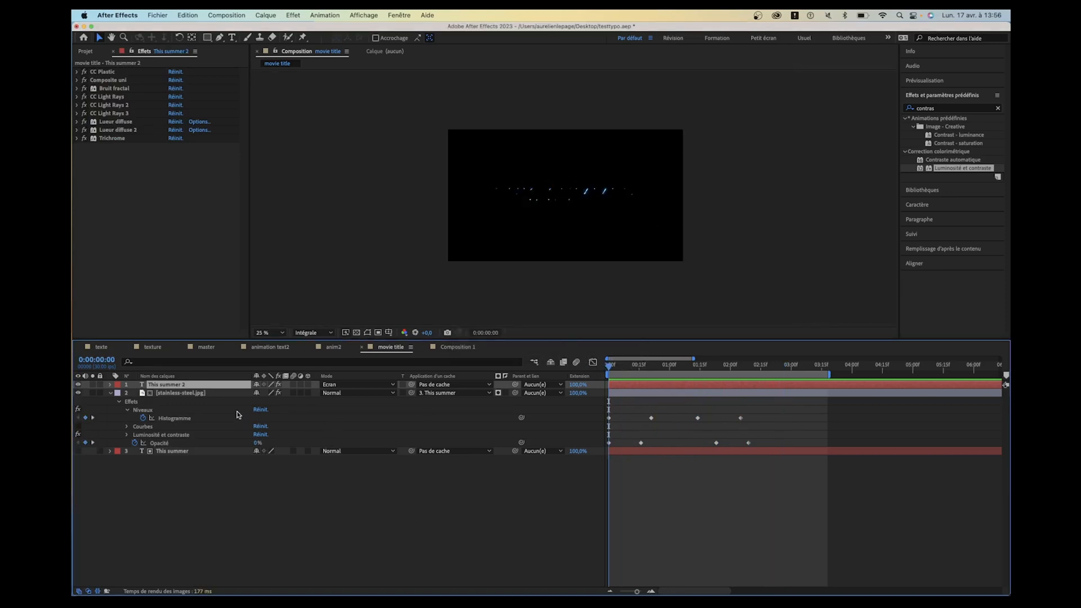
- Try a CC Plastic Light Height of 76 on This summer 2, and undo it together with the shift of the closing texture keyframes
click(77, 72)
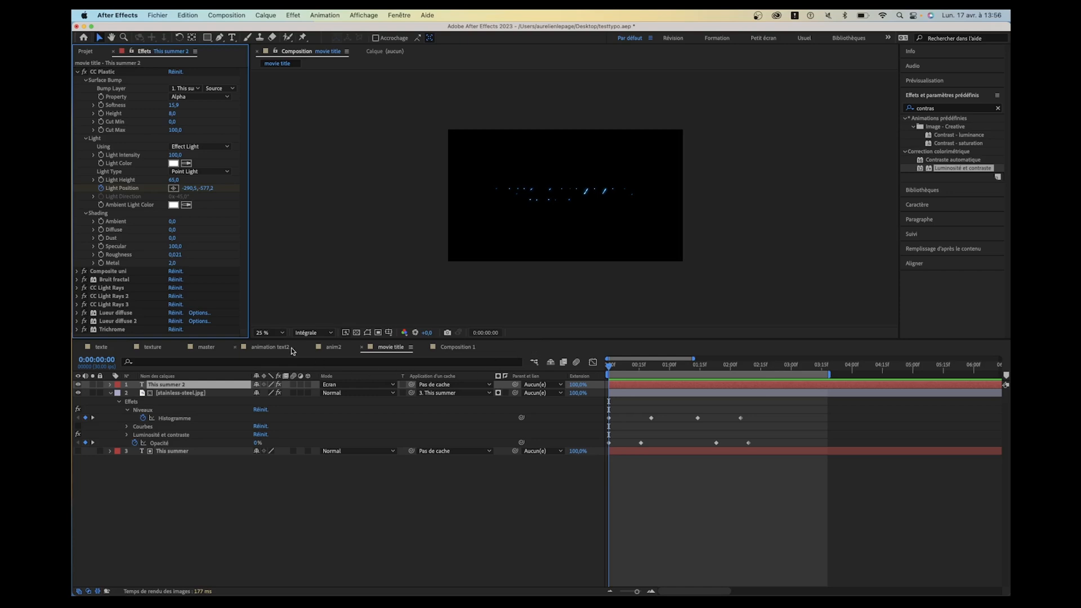
mouse_move(174, 180)
mouse_down()
mouse_move(125, 178)
mouse_move(183, 184)
mouse_up()
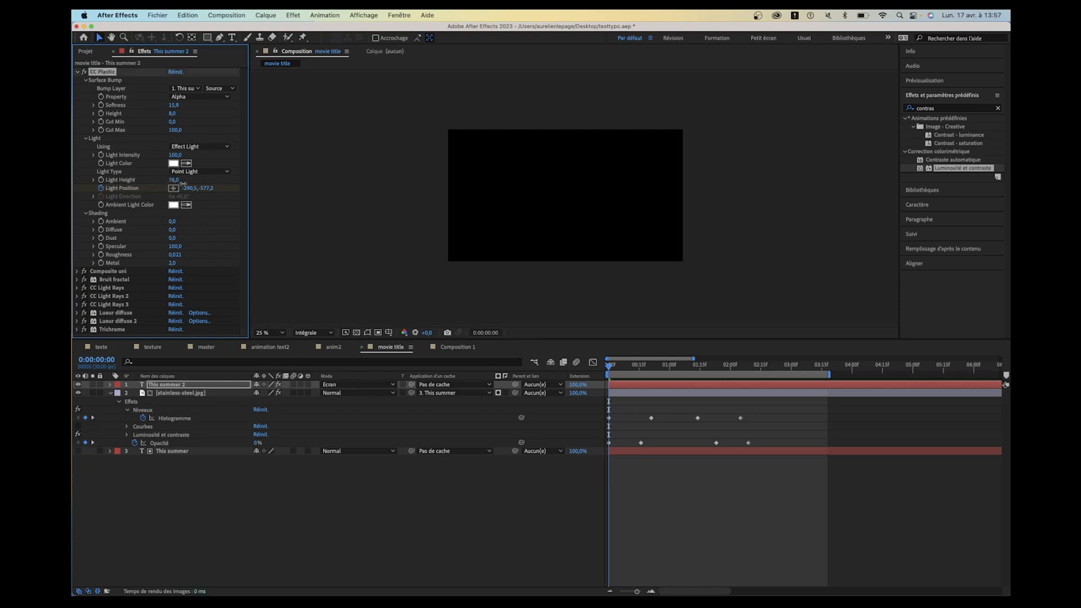
key(super+z)
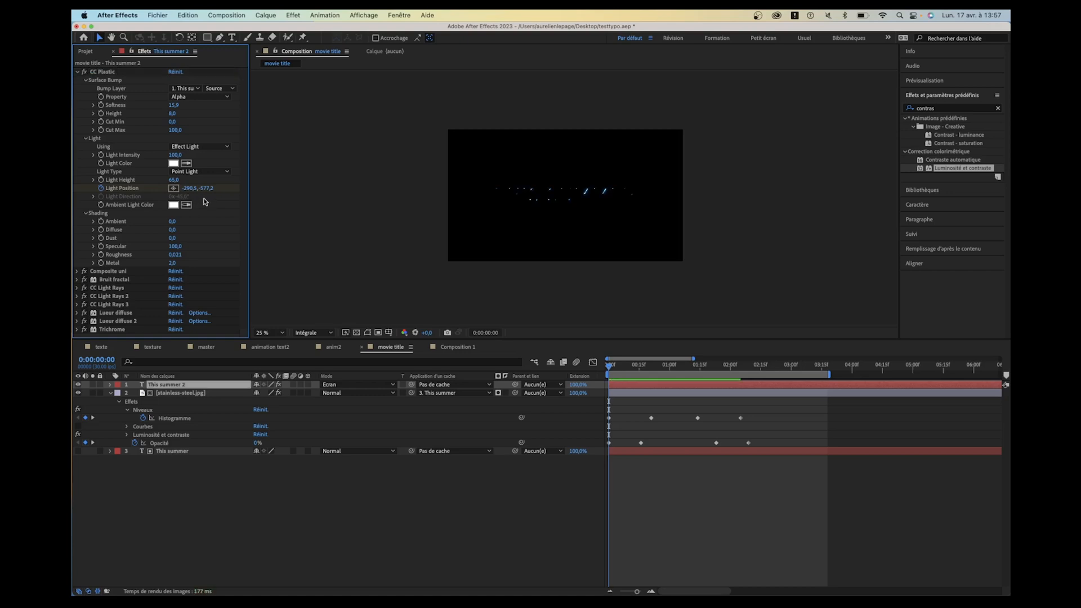
key(super+z)
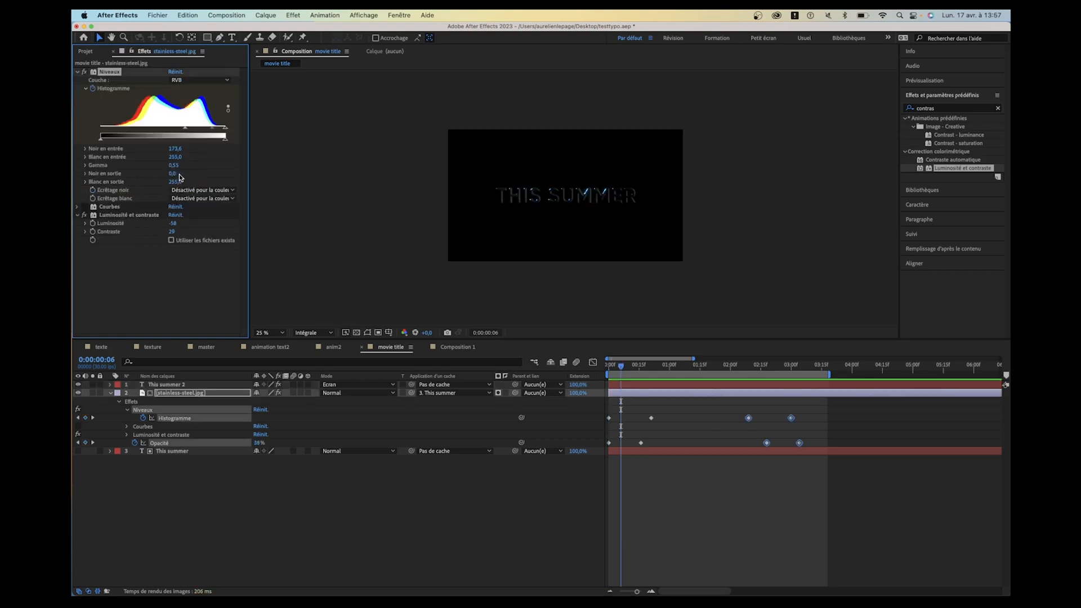
- Keyframe the CC Plastic Light Height of This summer 2 from 0 at 0:00:00:00 to 65 at 0:00:00:19, and preview the opening
click(162, 385)
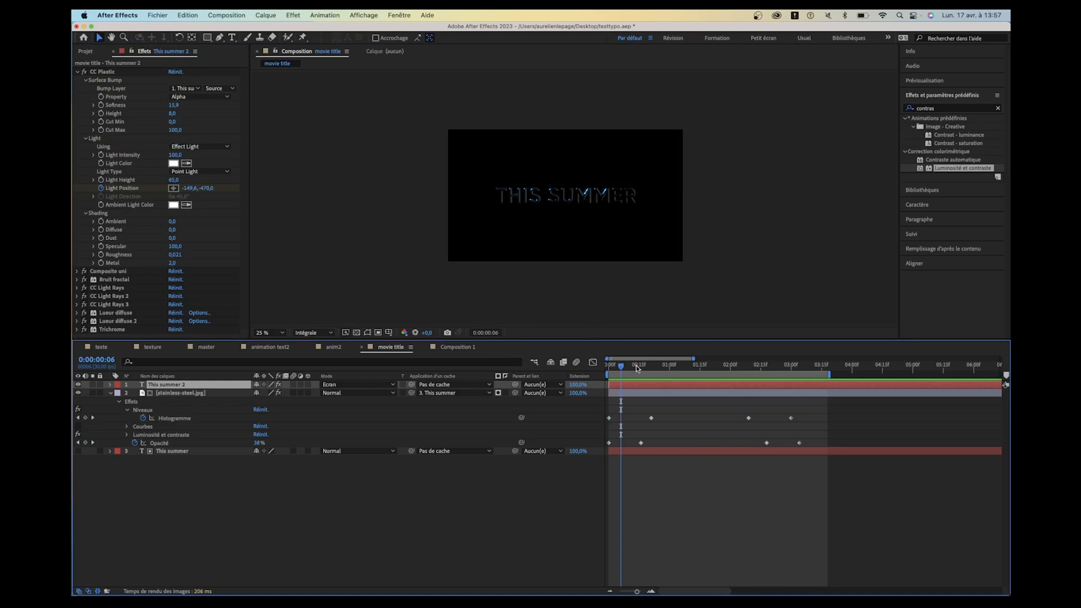
key(period)
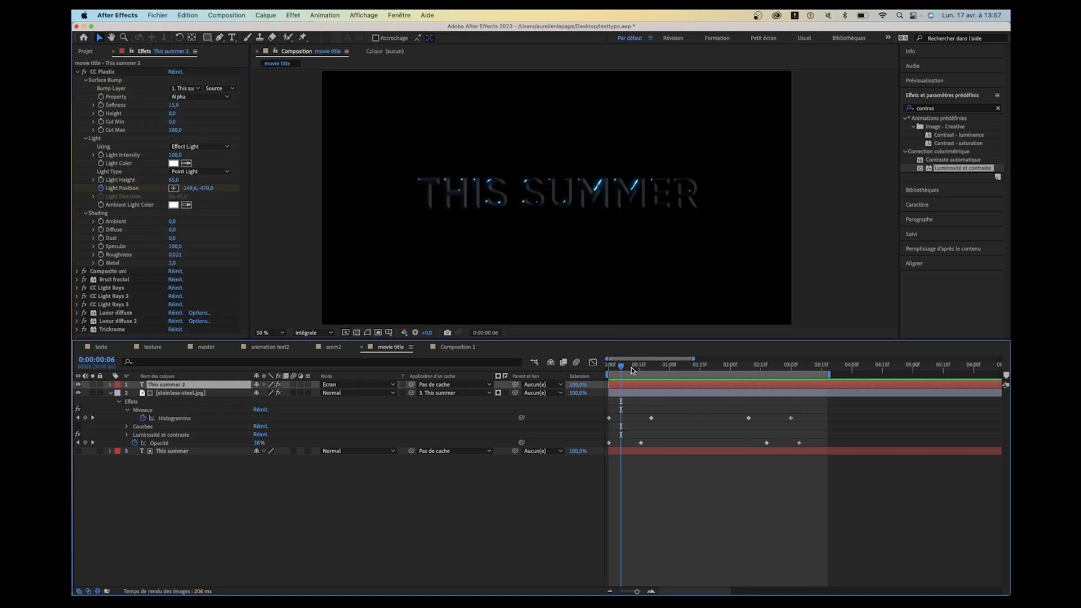
drag(634, 371, 648, 367)
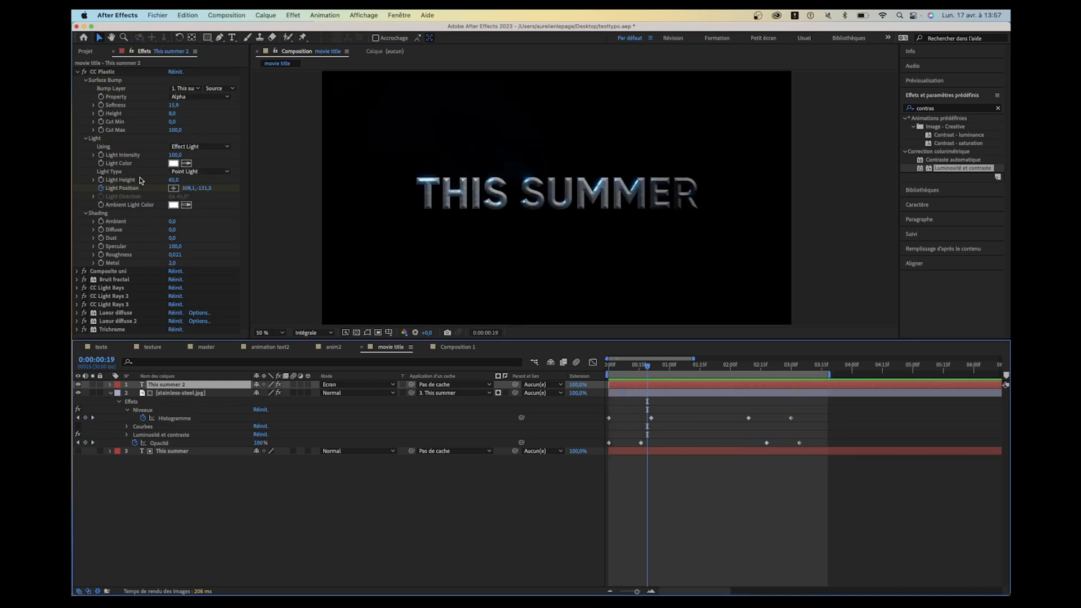
click(96, 179)
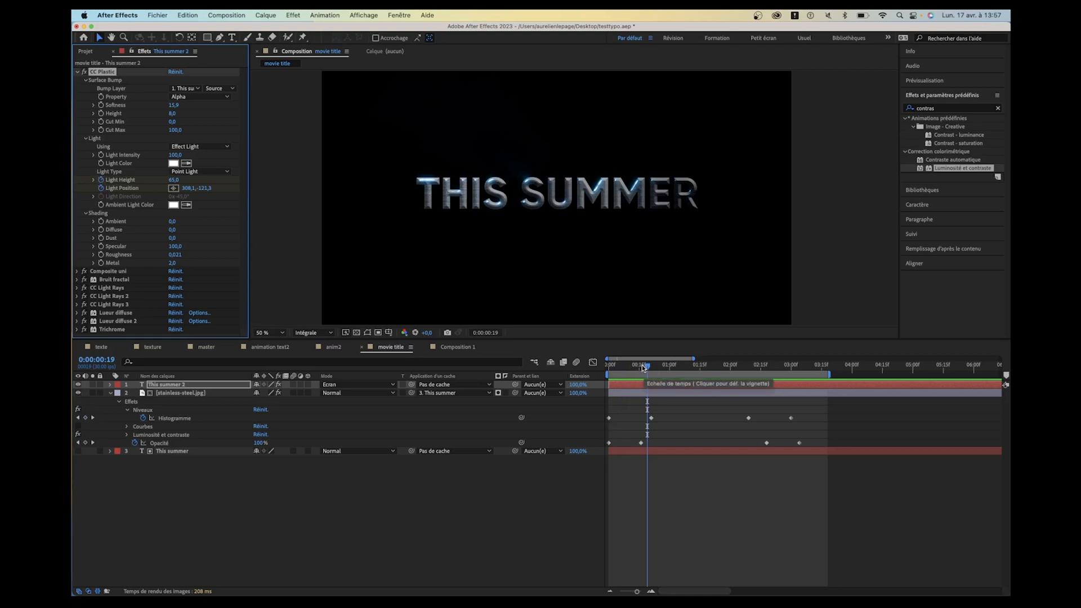
drag(644, 367, 608, 367)
click(171, 179)
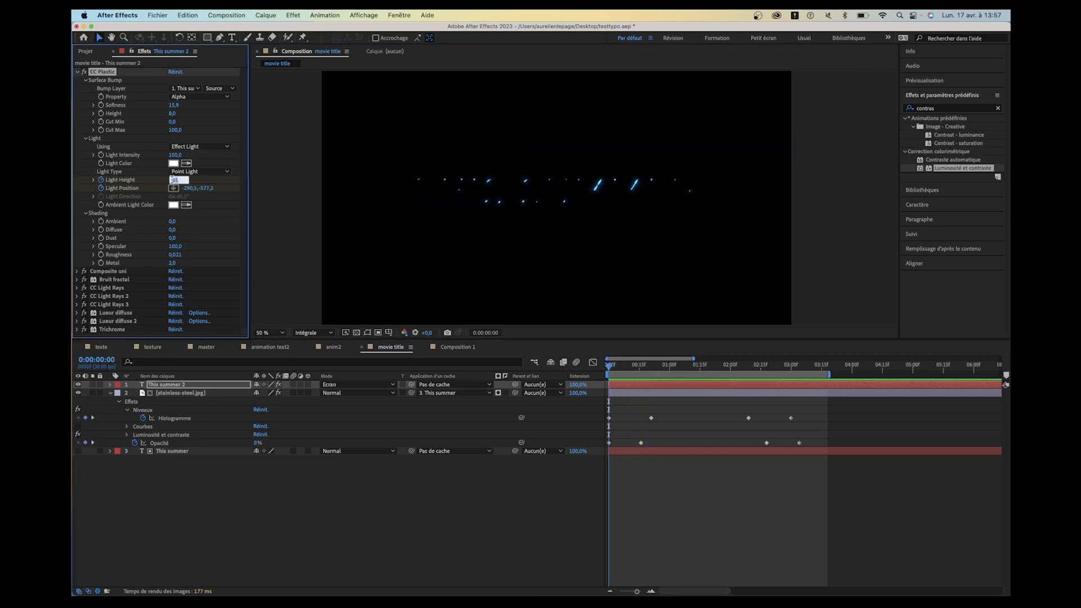
text(0)
key(Return)
click(593, 509)
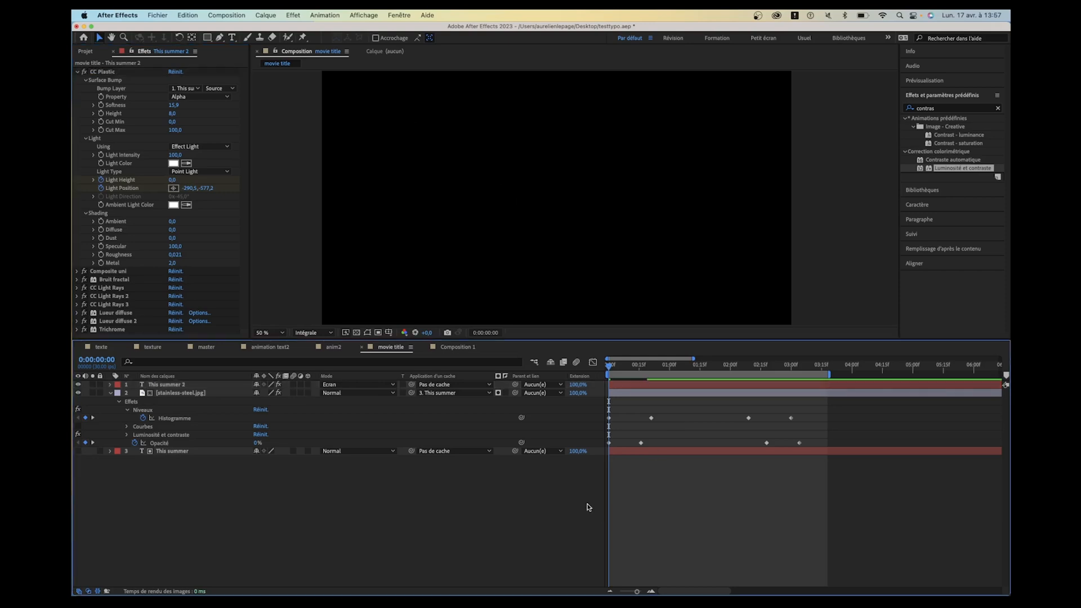
key(space)
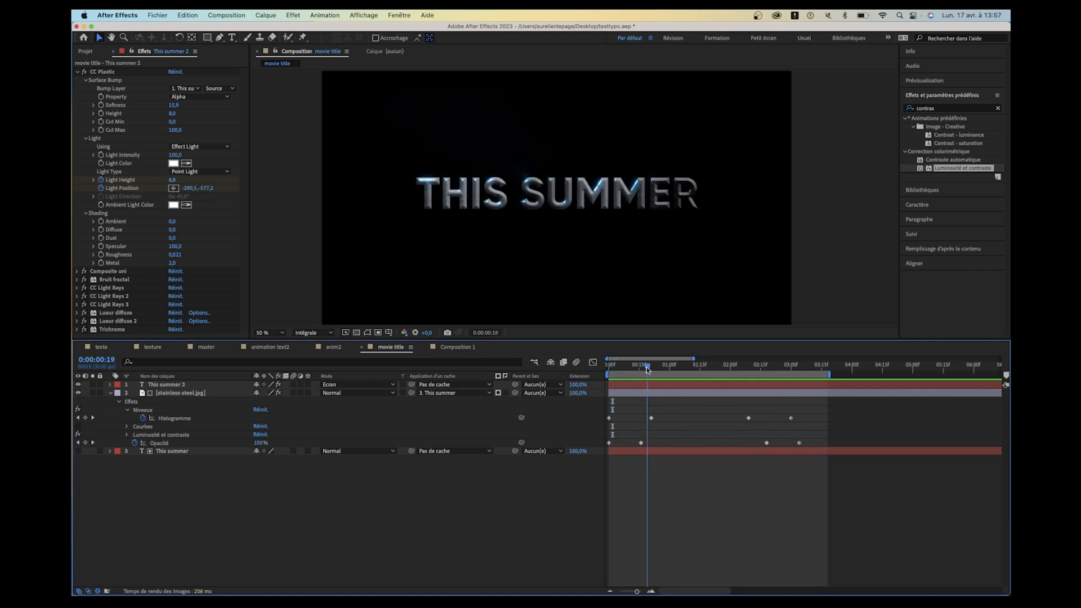
click(625, 369)
drag(624, 372, 623, 372)
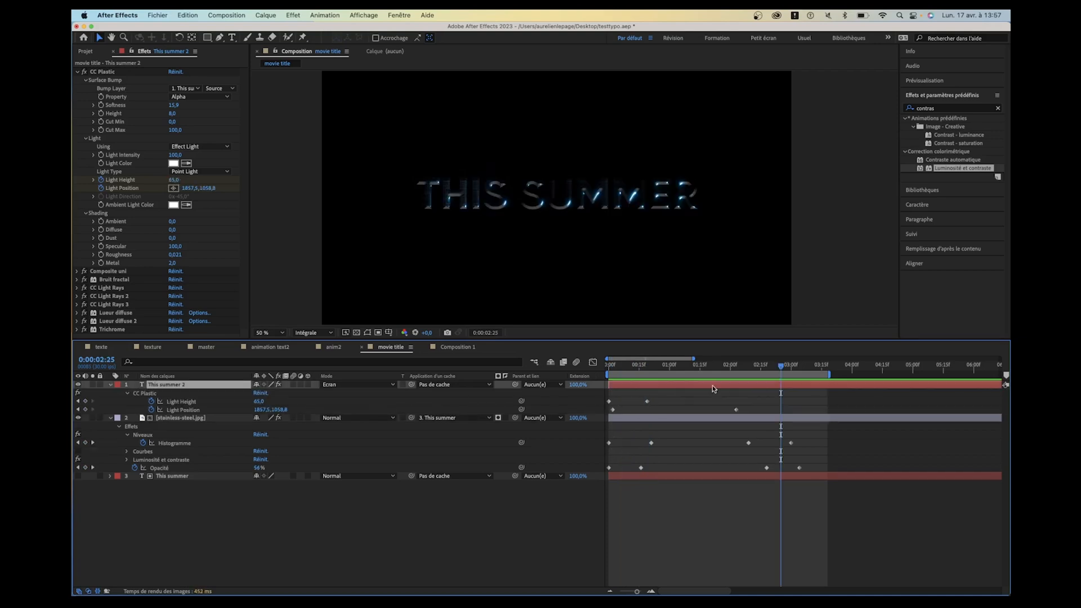
- Copy both Light Height keyframes of This summer 2 and paste them at 0:00:02:25
drag(684, 396, 601, 415)
key(super+c)
key(super+v)
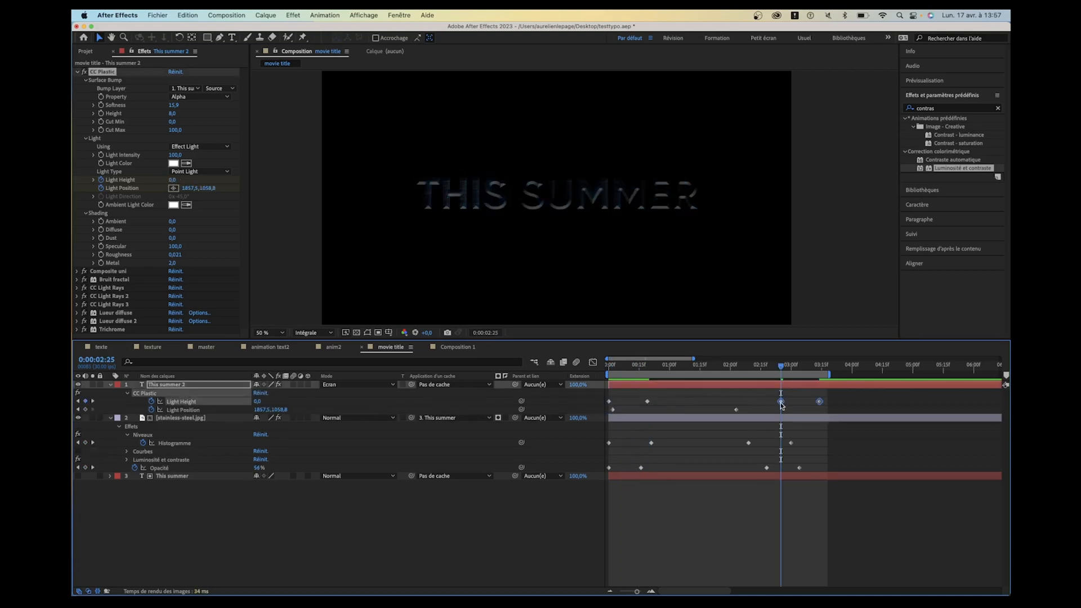
- Reverse the two pasted Light Height keyframes with Inverser les images clés and scrub through the ending
right_click(782, 401)
mouse_move(819, 558)
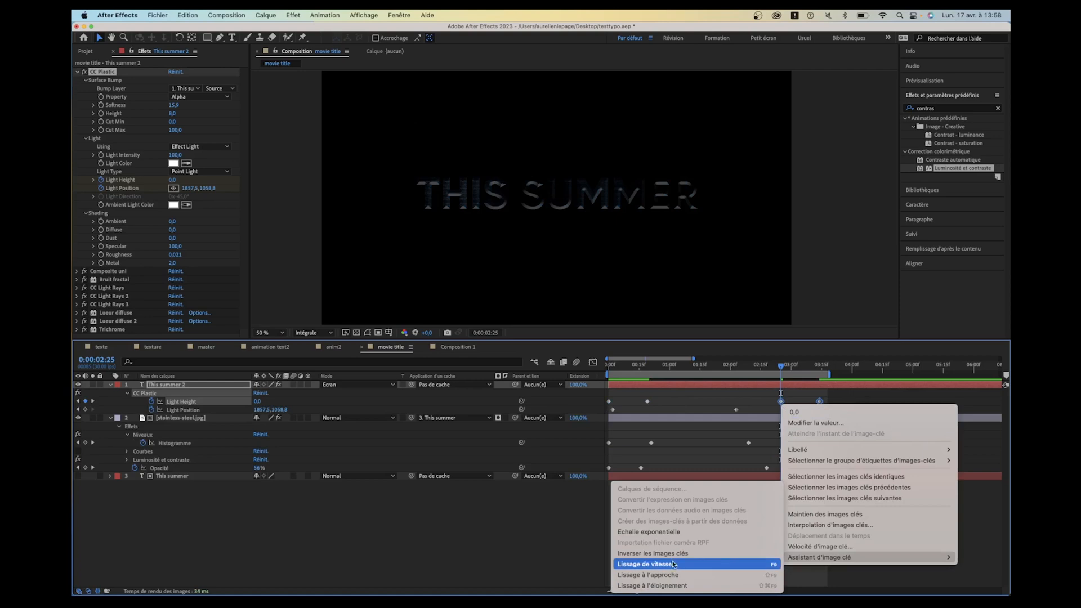
click(647, 553)
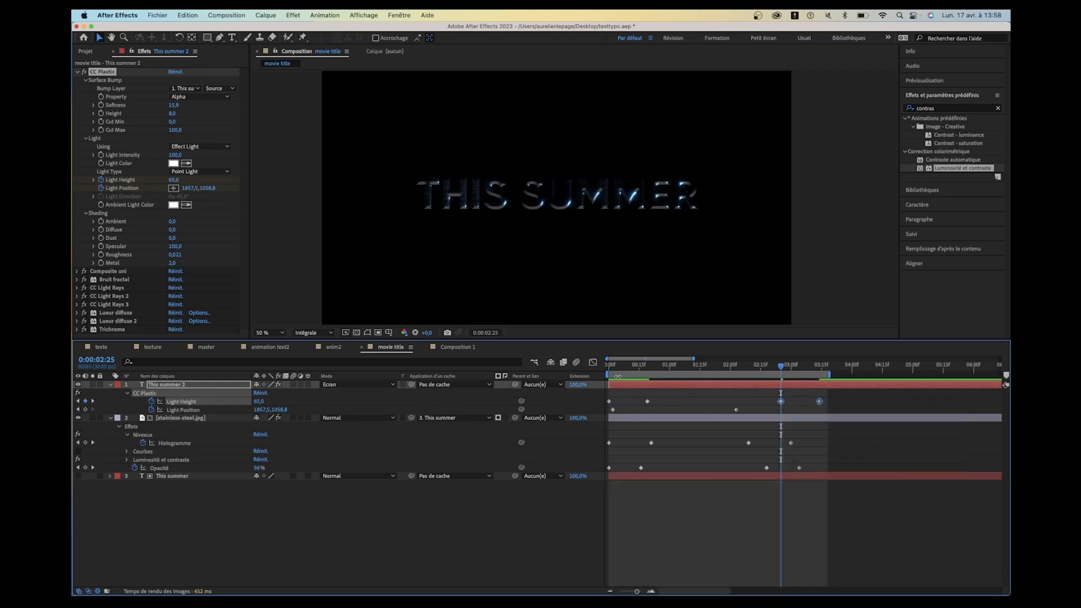
drag(780, 366, 797, 380)
- Add a new adjustment layer (Calque d'effets) above the title layers and select it
right_click(243, 461)
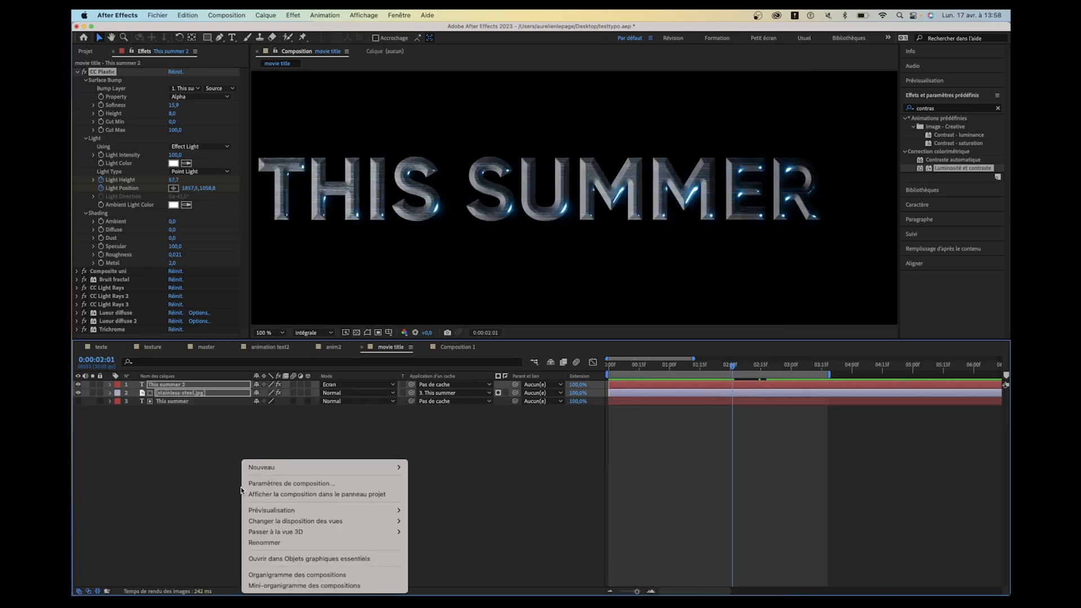
mouse_move(259, 470)
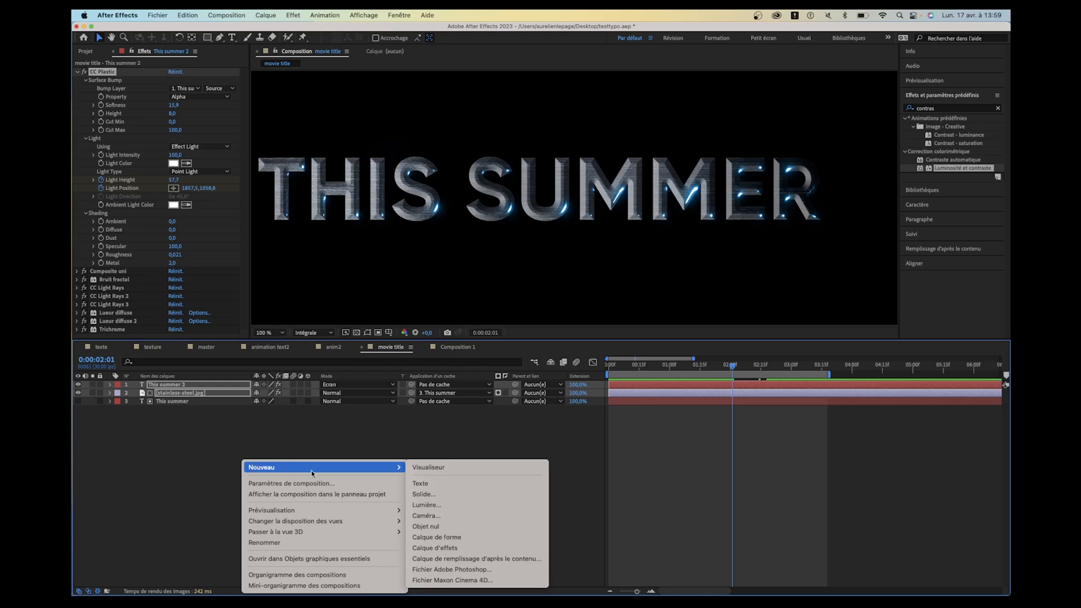
click(448, 549)
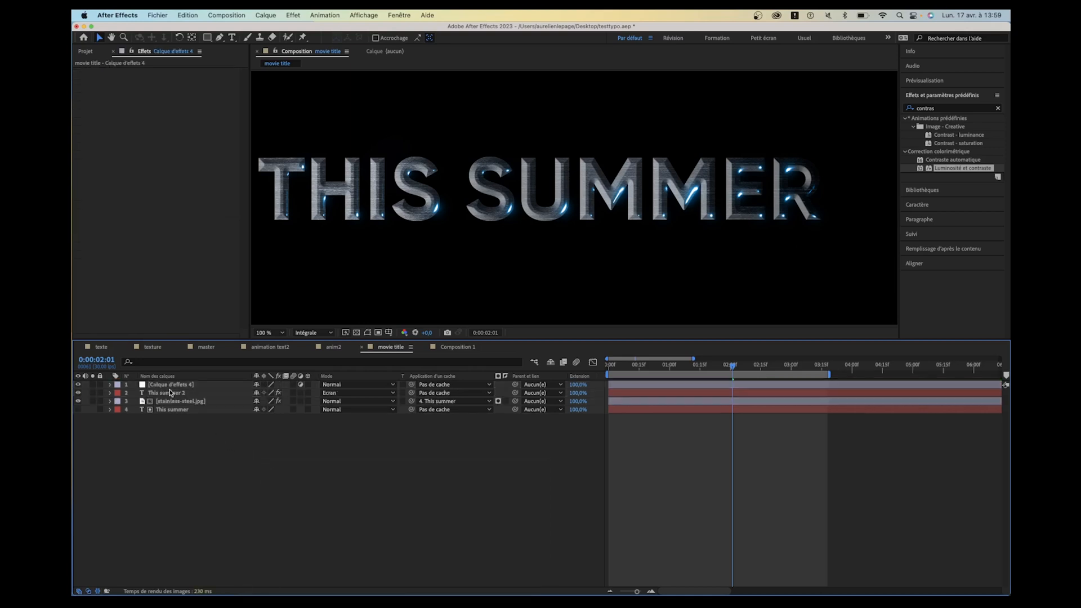
right_click(252, 460)
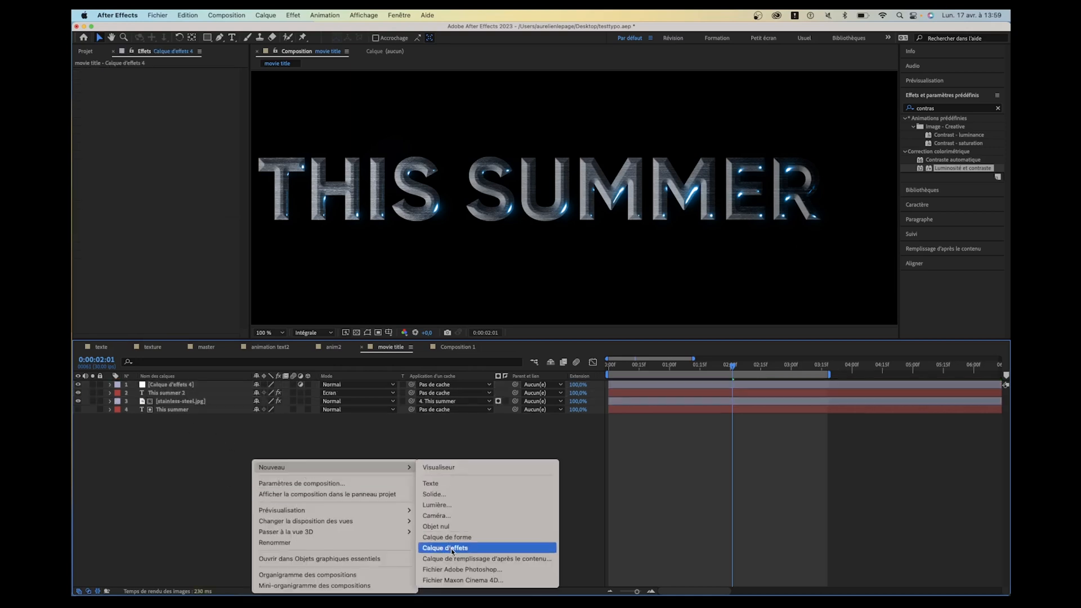
click(162, 429)
click(168, 384)
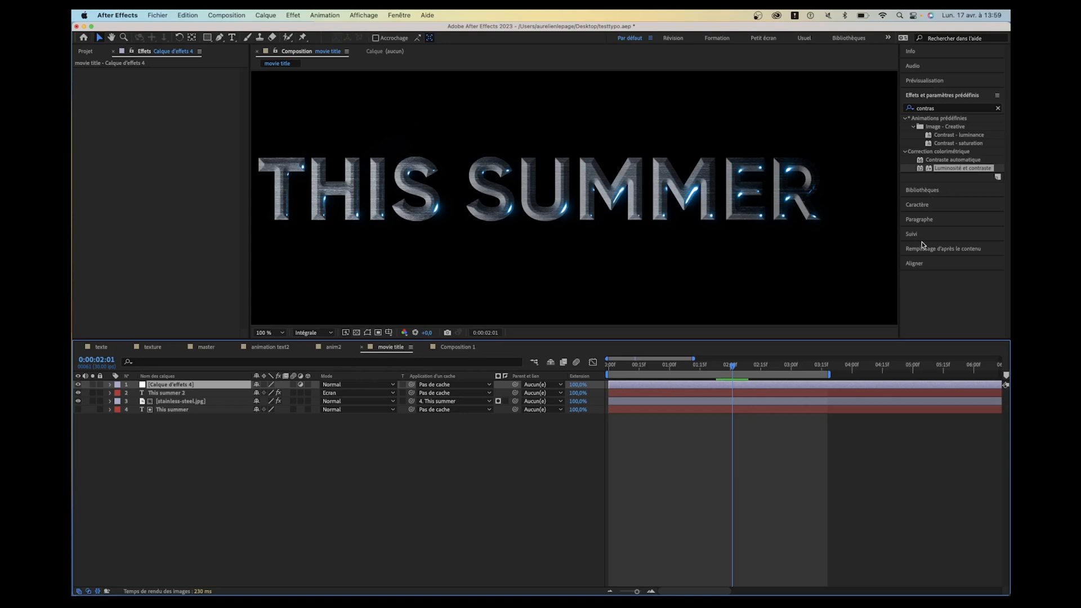
- Apply the Bruit TLS effect to the adjustment layer and go to 0:00:01:01 for a close view of the letters
click(929, 108)
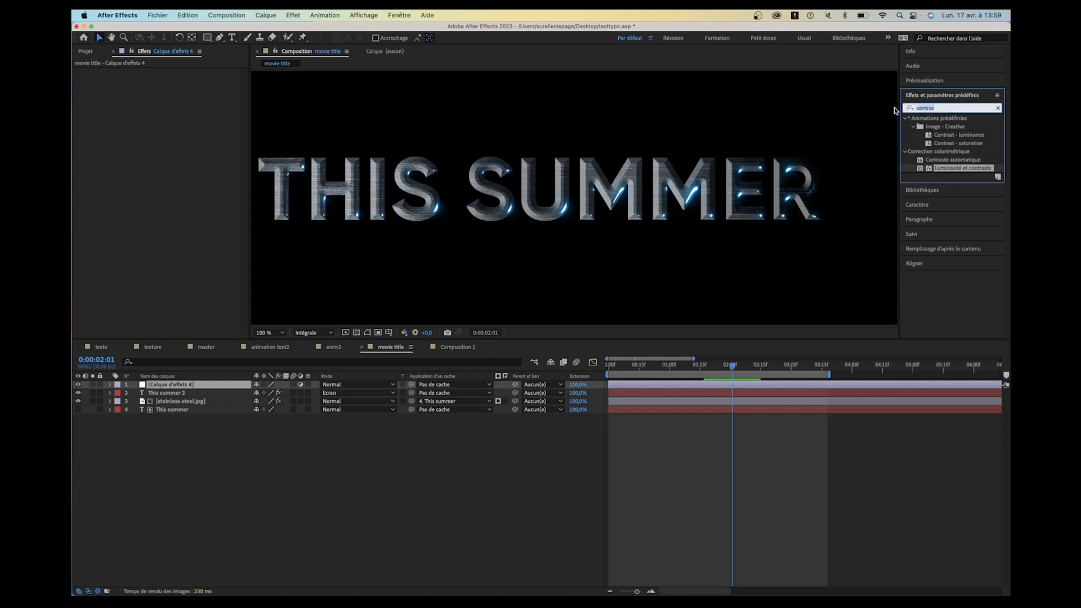
text(bu)
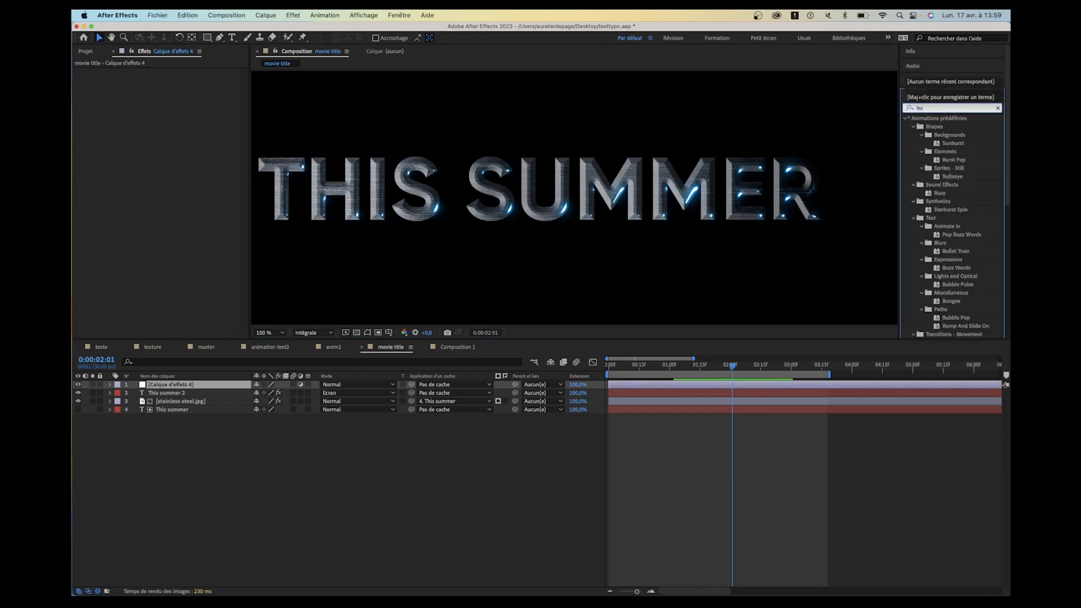
key(BackSpace)
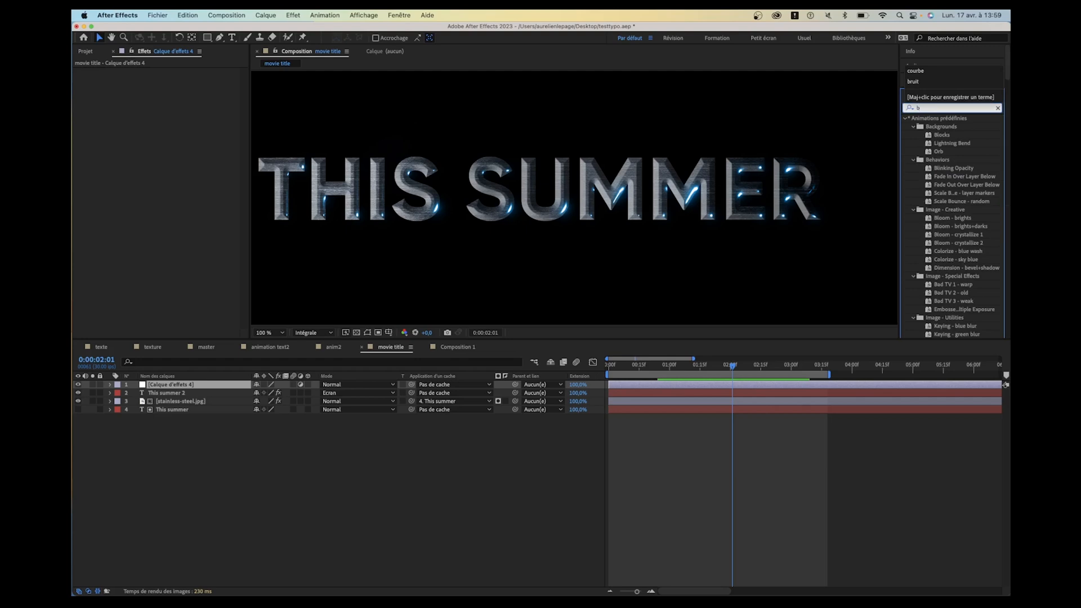
text(rui)
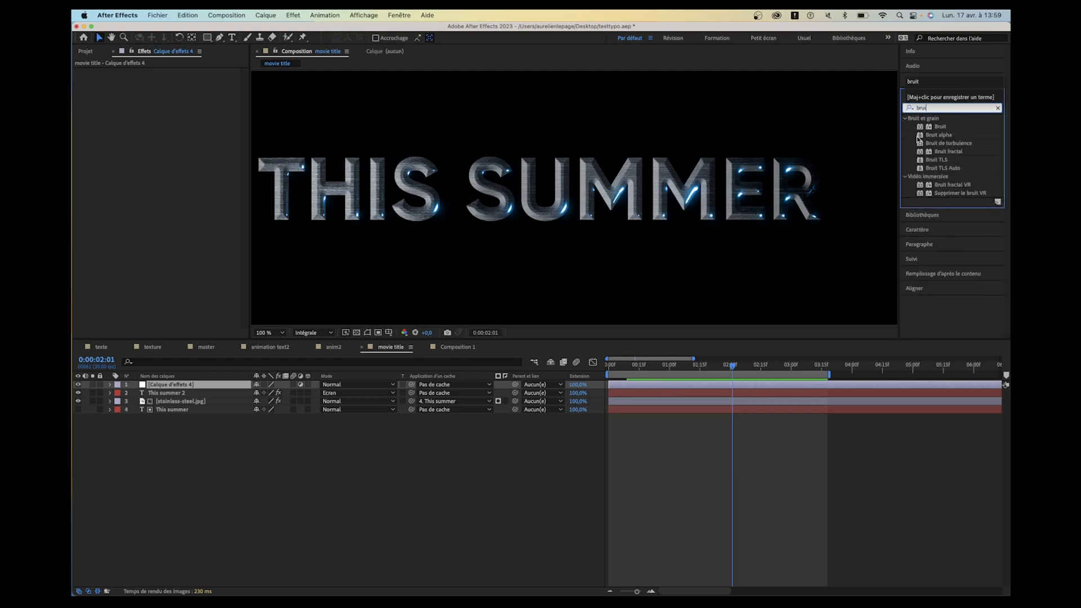
click(947, 160)
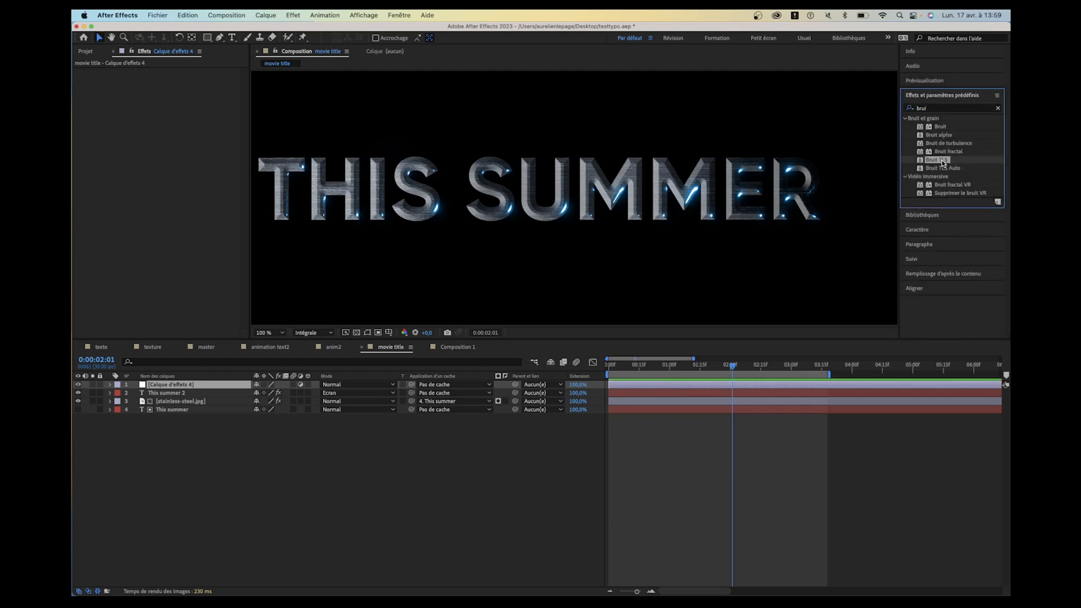
double_click(944, 161)
key(period)
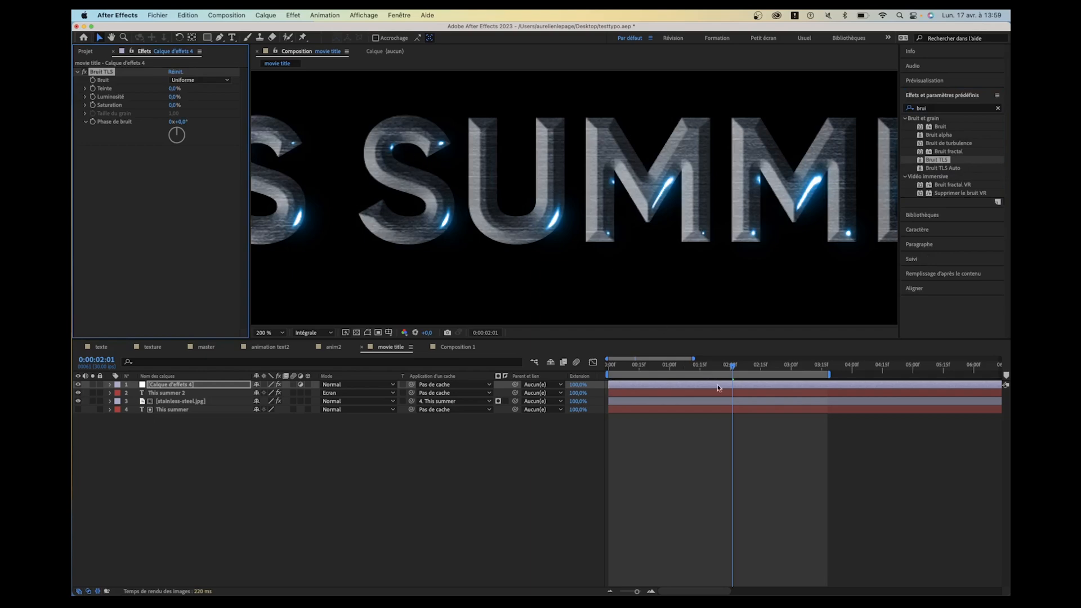
drag(708, 370, 671, 373)
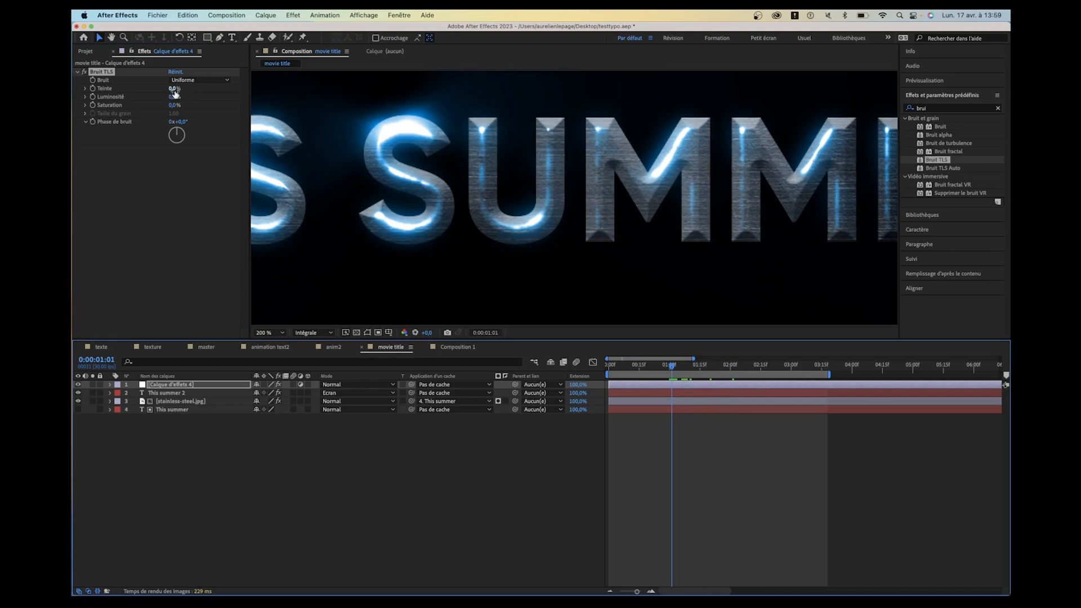
- Set the Teinte and Luminosité of the Bruit TLS effect to 2 %, after trying 5 % for both
drag(174, 94, 176, 90)
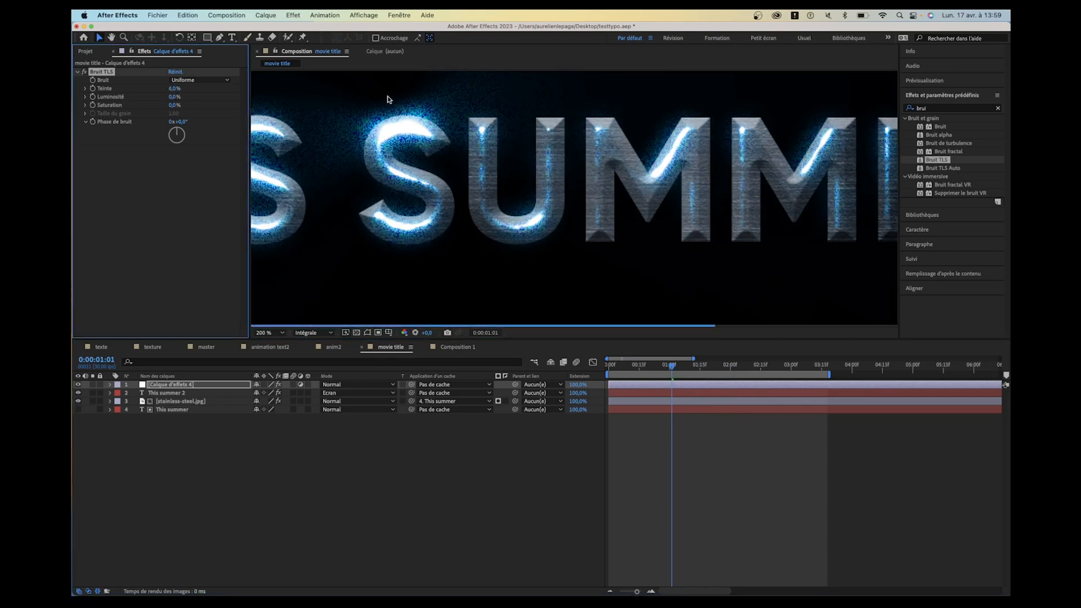
click(176, 90)
text(5)
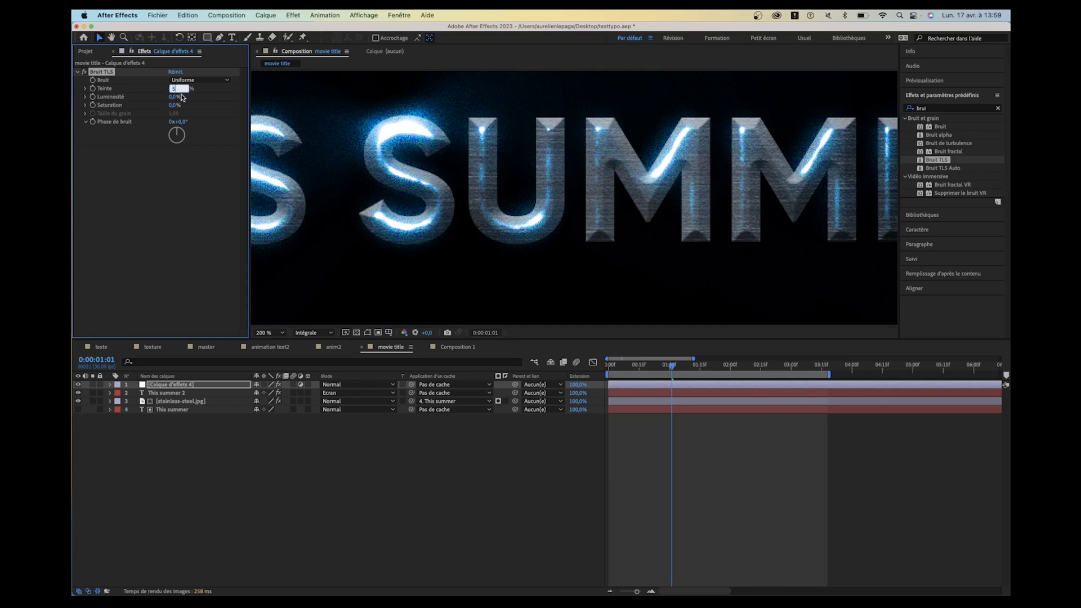
key(Tab)
text(5)
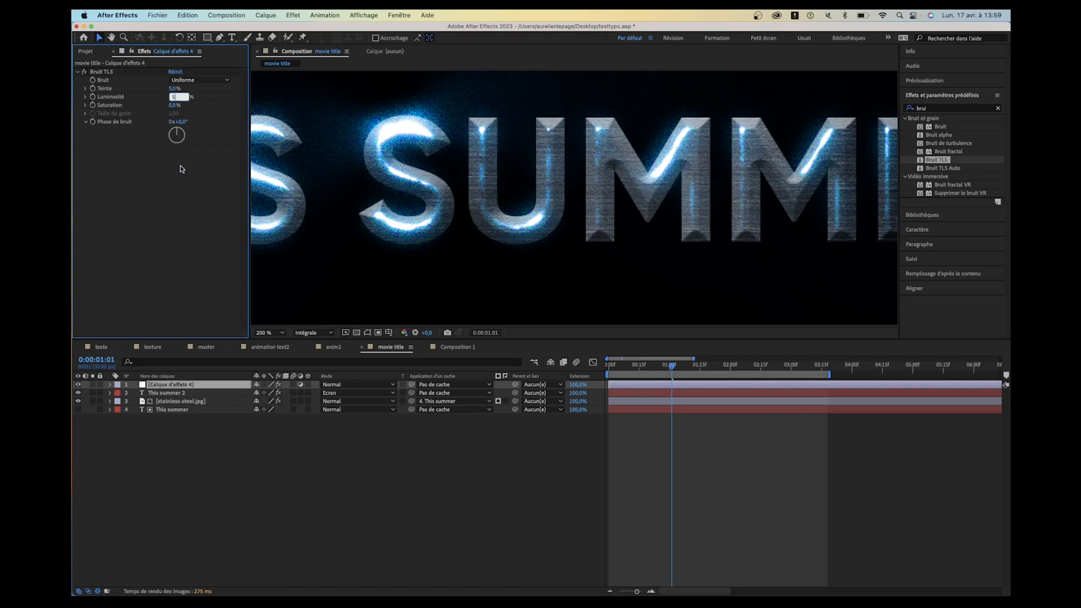
click(178, 208)
scroll(409, 109, up, 3)
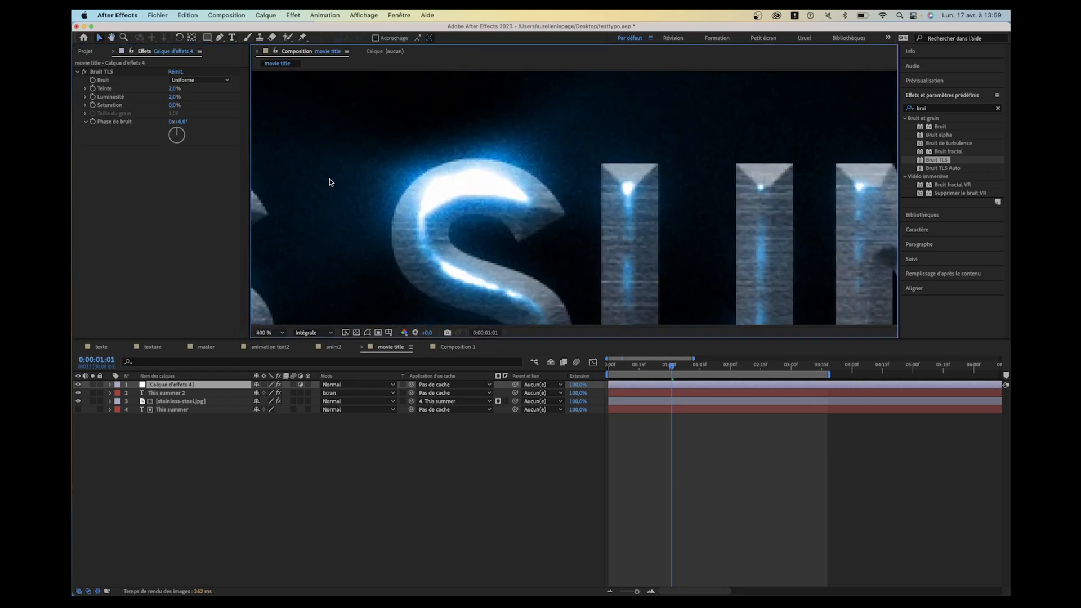
drag(174, 98, 201, 97)
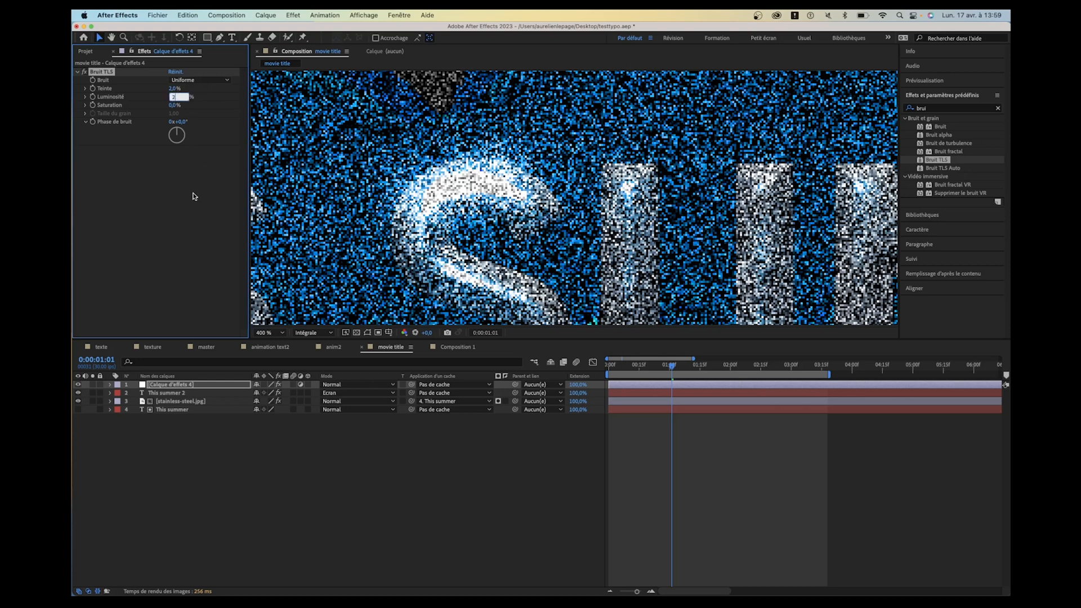
click(172, 223)
- Go to 0:00:00:27 and try different Phase de bruit values in the Bruit TLS effect
drag(627, 365, 663, 371)
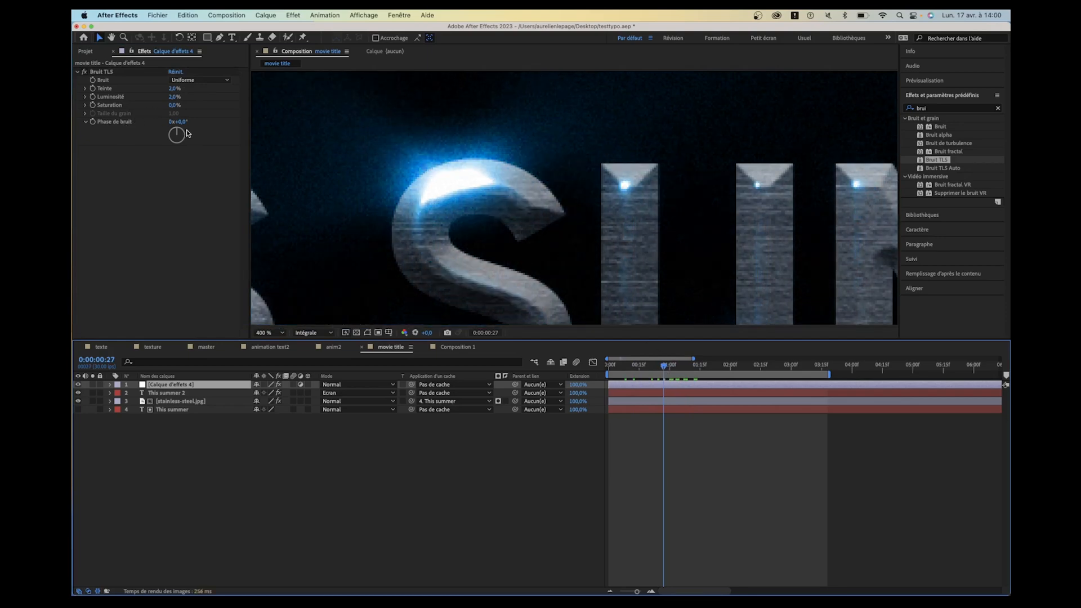
mouse_move(181, 122)
mouse_down()
mouse_move(193, 123)
mouse_move(176, 137)
mouse_move(183, 145)
mouse_move(178, 127)
mouse_move(178, 148)
mouse_move(173, 141)
mouse_up()
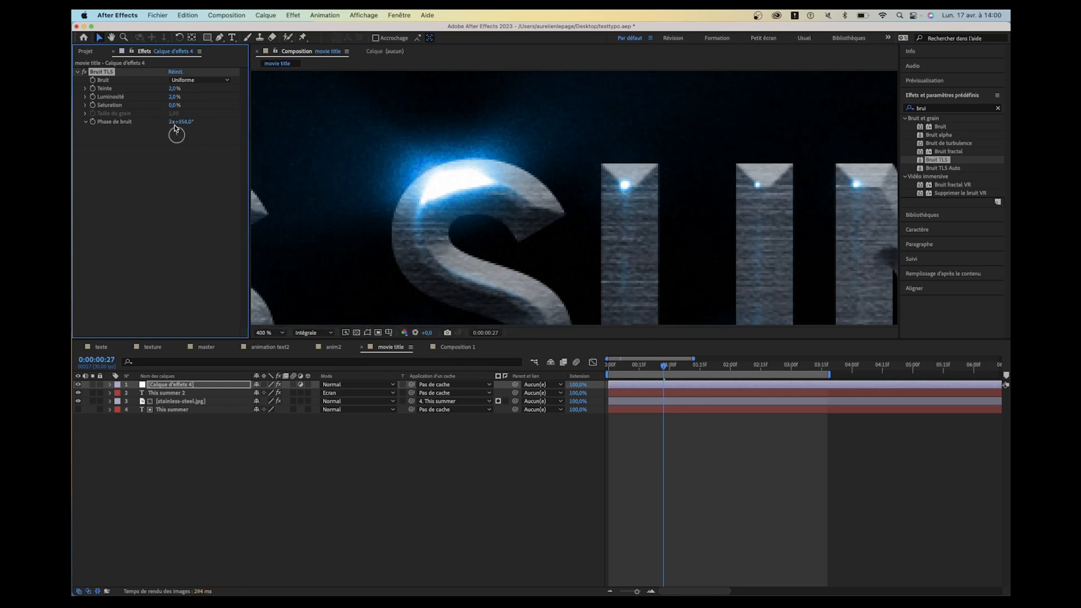
click(172, 173)
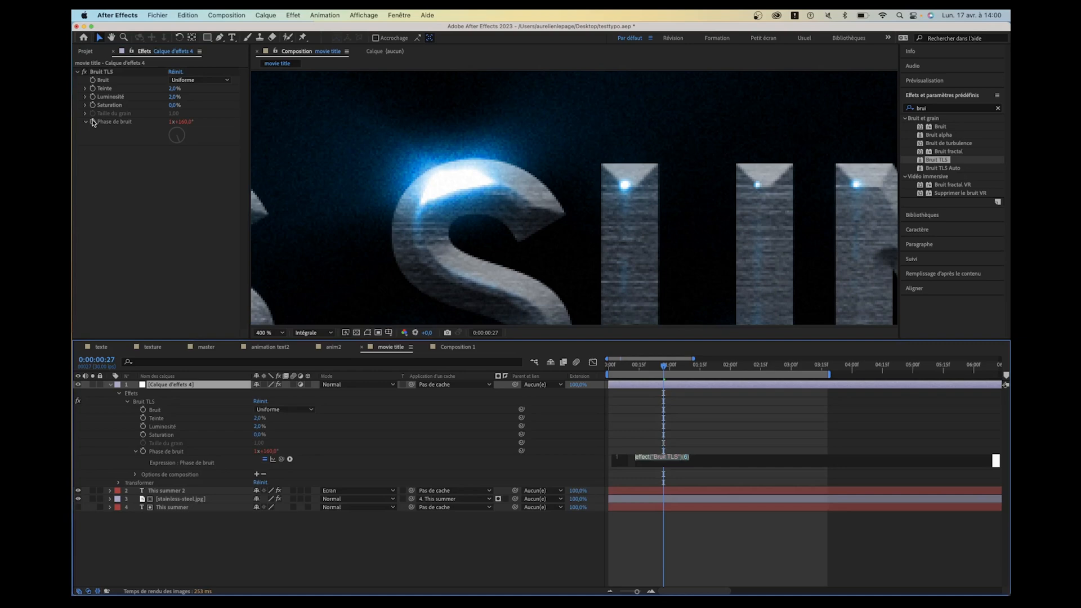
- Drive the Phase de bruit of Bruit TLS with the expression time*1000 and scrub back through the opening frames
text(time$)
key(BackSpace)
text(*)
click(462, 533)
drag(628, 363, 595, 368)
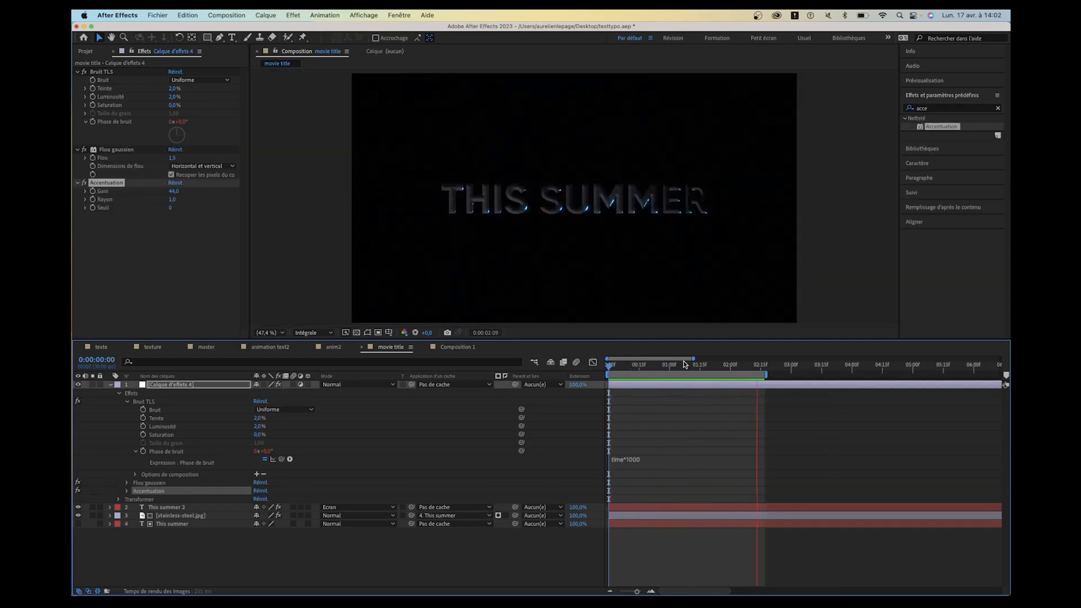
- Select both title text layers at 0:00:01:00 and change their font to Comic Sans MS Regular
click(266, 576)
click(173, 508)
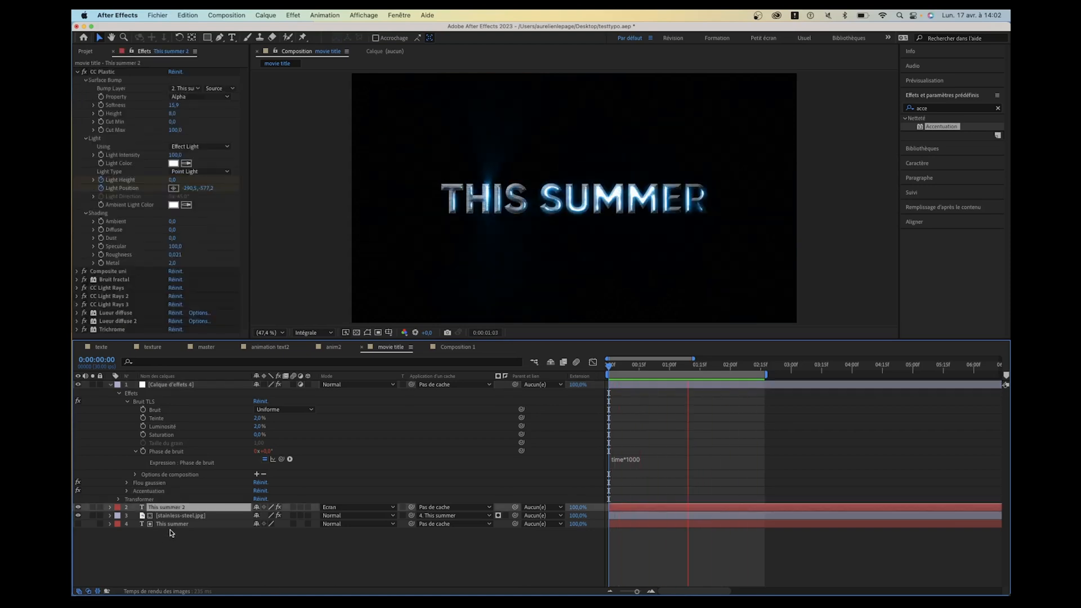
super+click(171, 524)
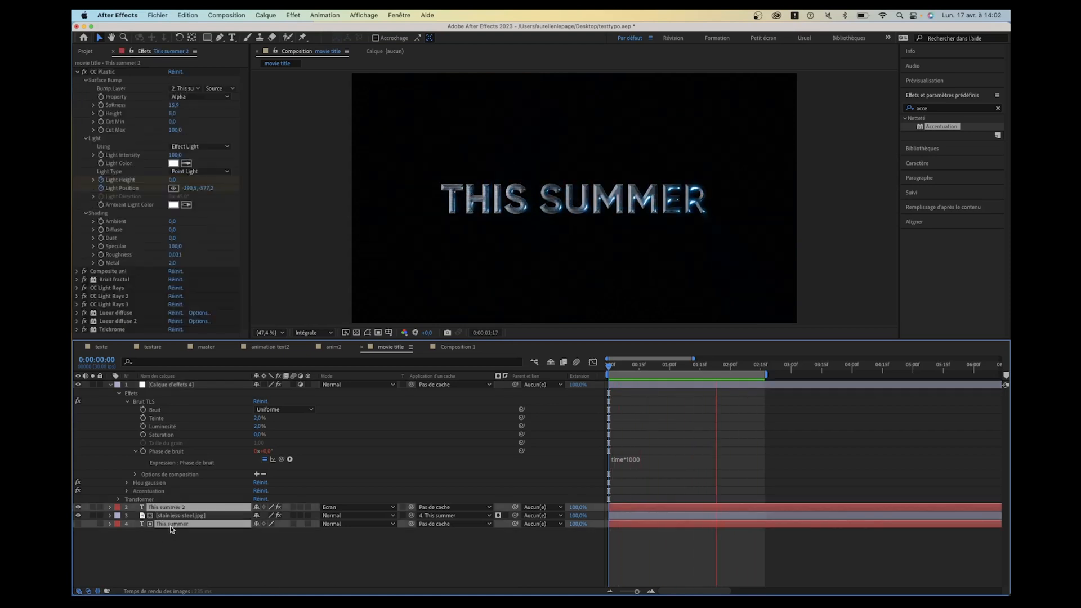
click(669, 366)
click(924, 165)
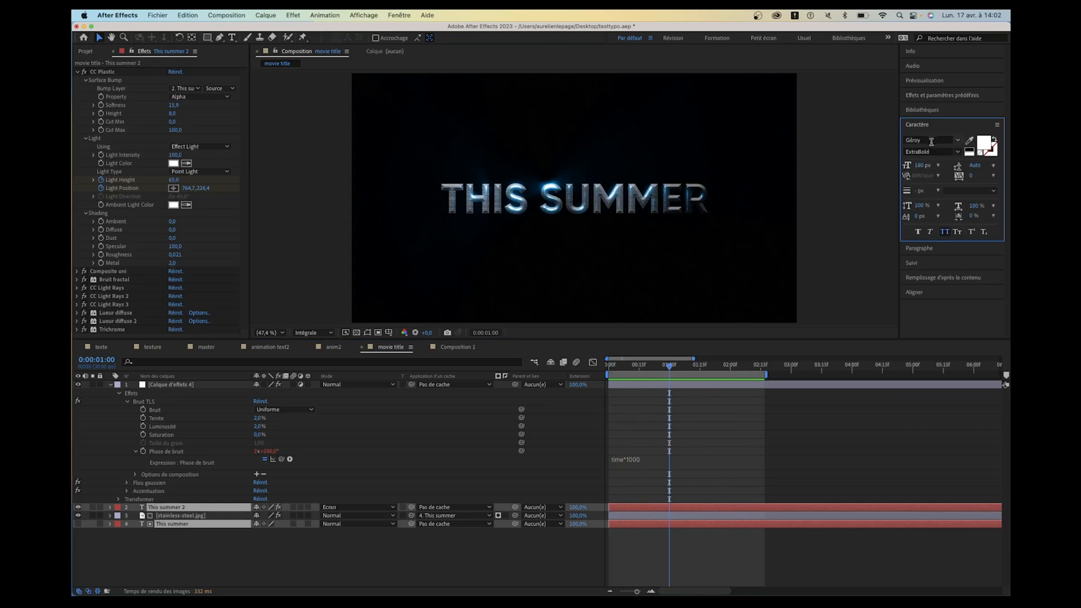
click(932, 141)
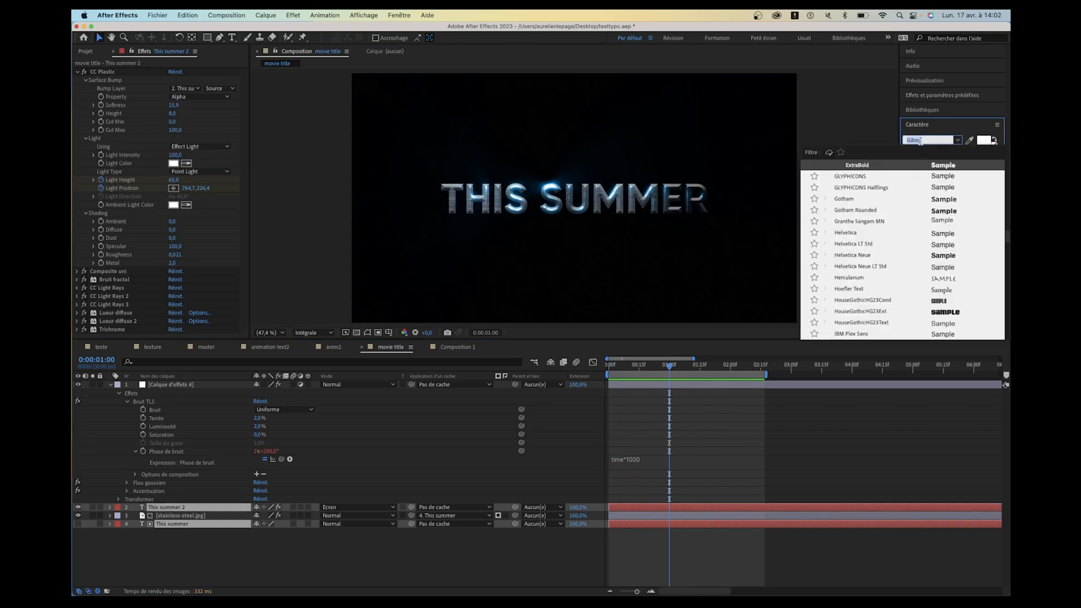
text(comic)
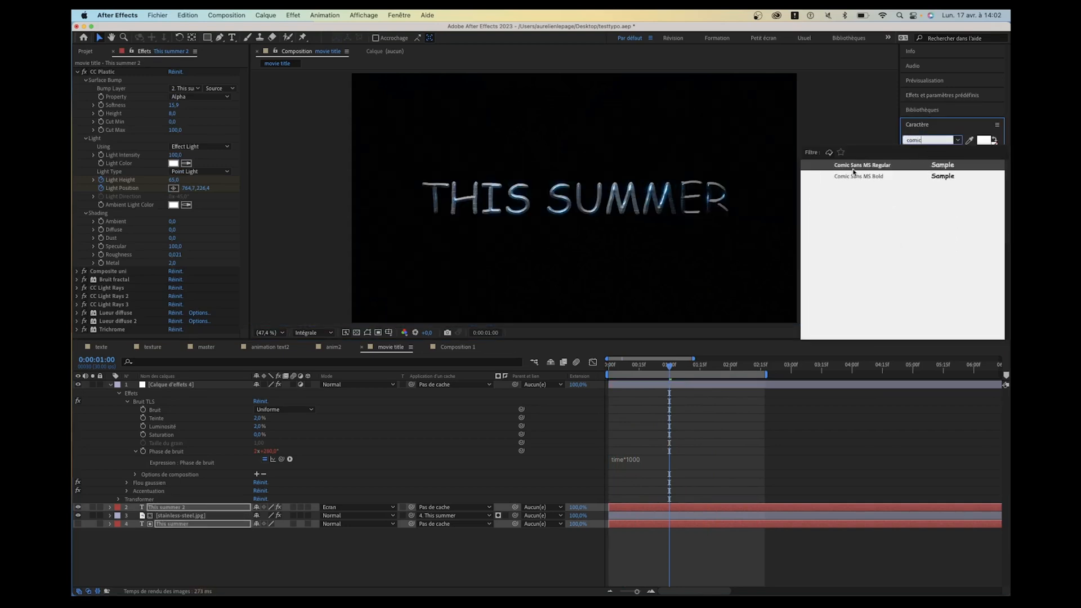
click(854, 167)
click(456, 558)
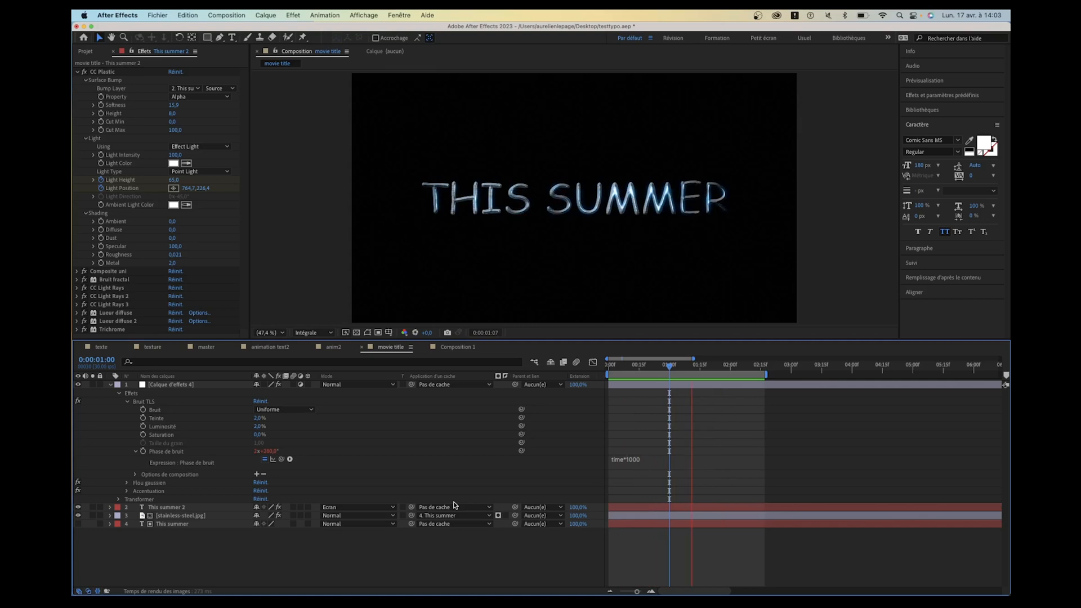
- Find the Wingdings fonts and change both title text layers to Wingdings 2
click(933, 149)
click(929, 139)
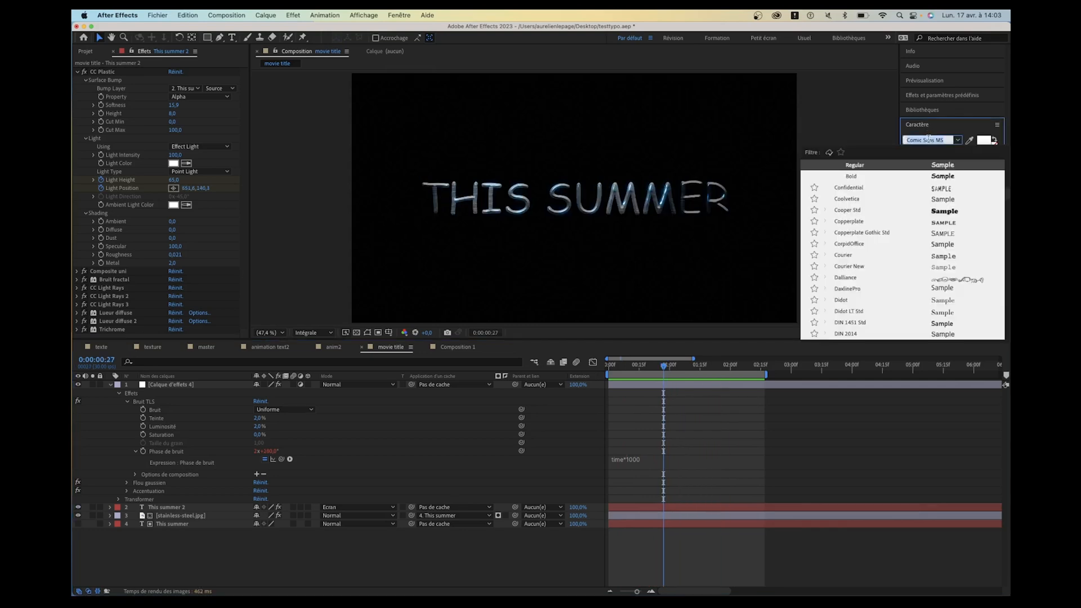
text(wed)
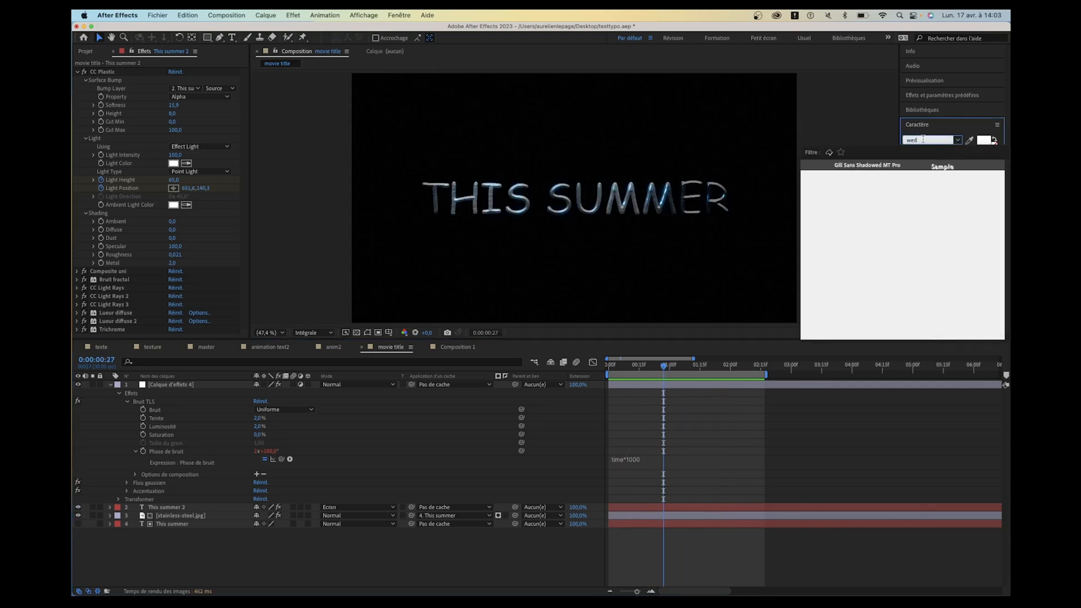
key(BackSpace)
key(BackSpace)
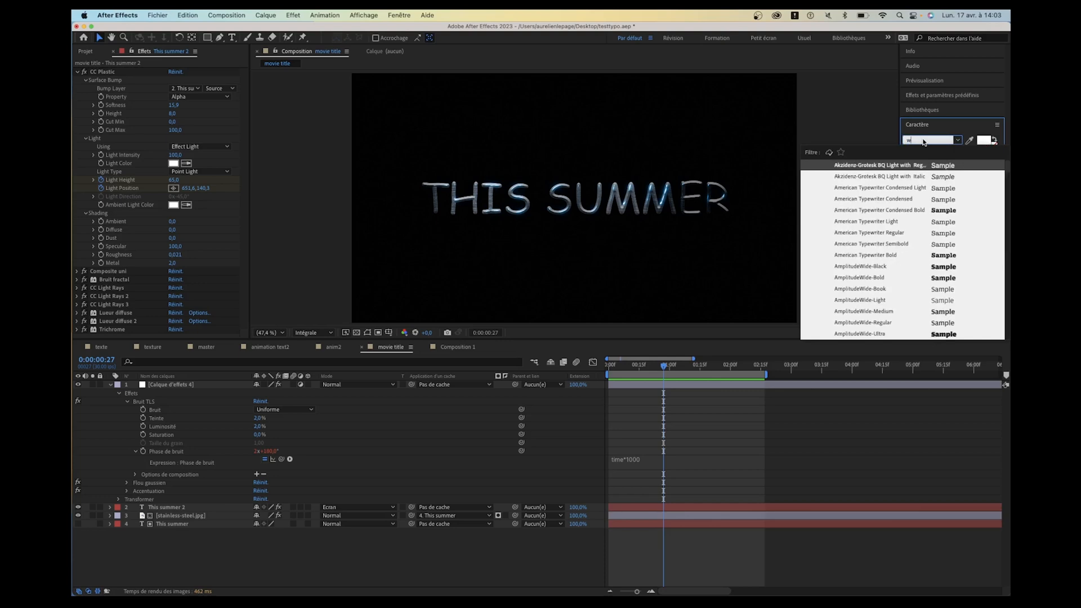
scroll(932, 227, down, 20)
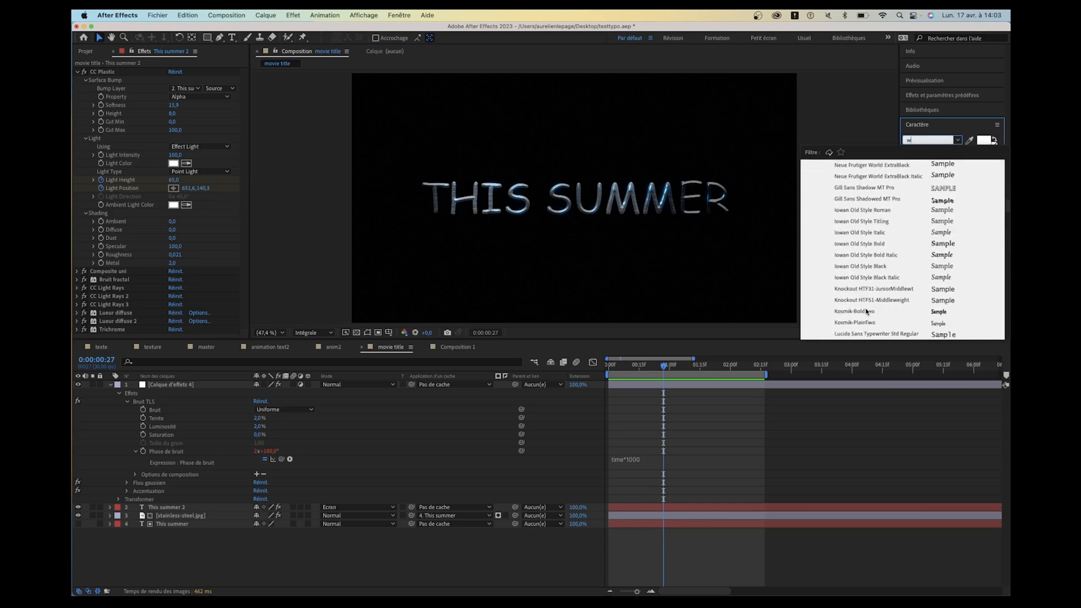
scroll(866, 312, down, 15)
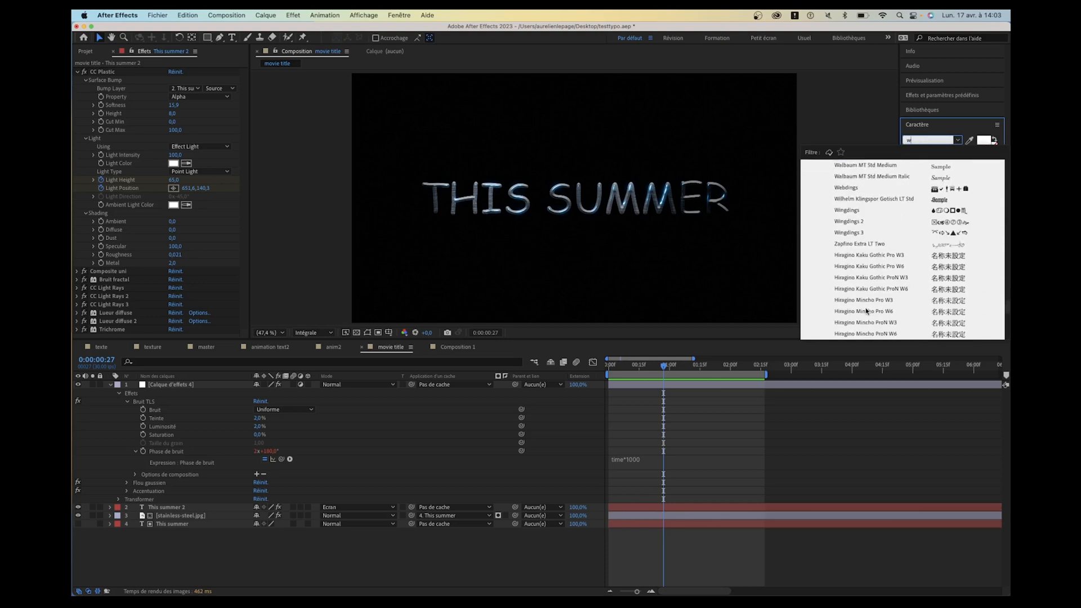
scroll(866, 311, down, 5)
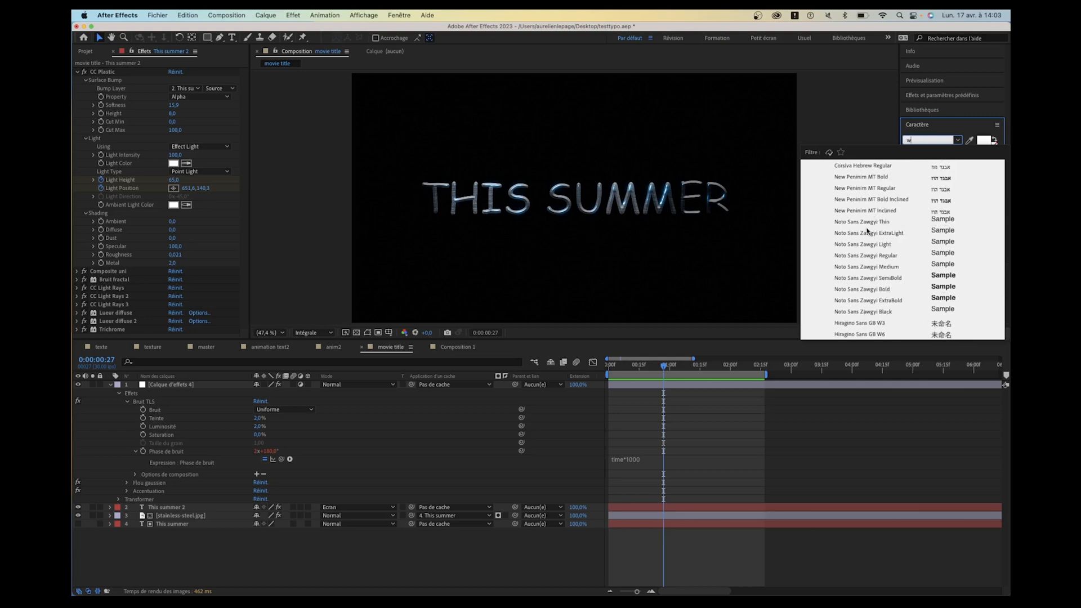
scroll(868, 230, down, 8)
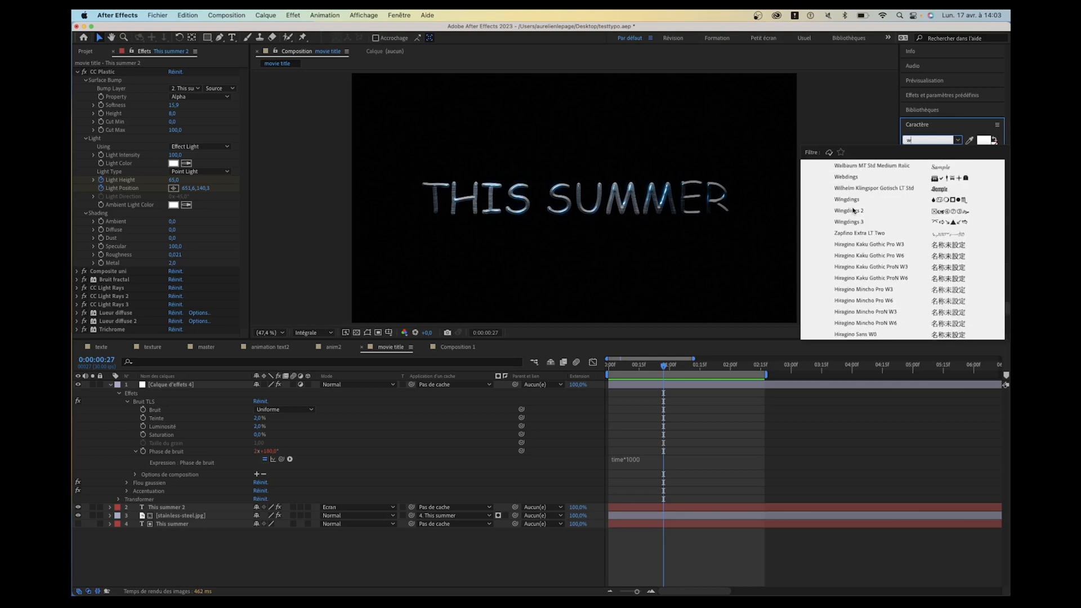
click(854, 200)
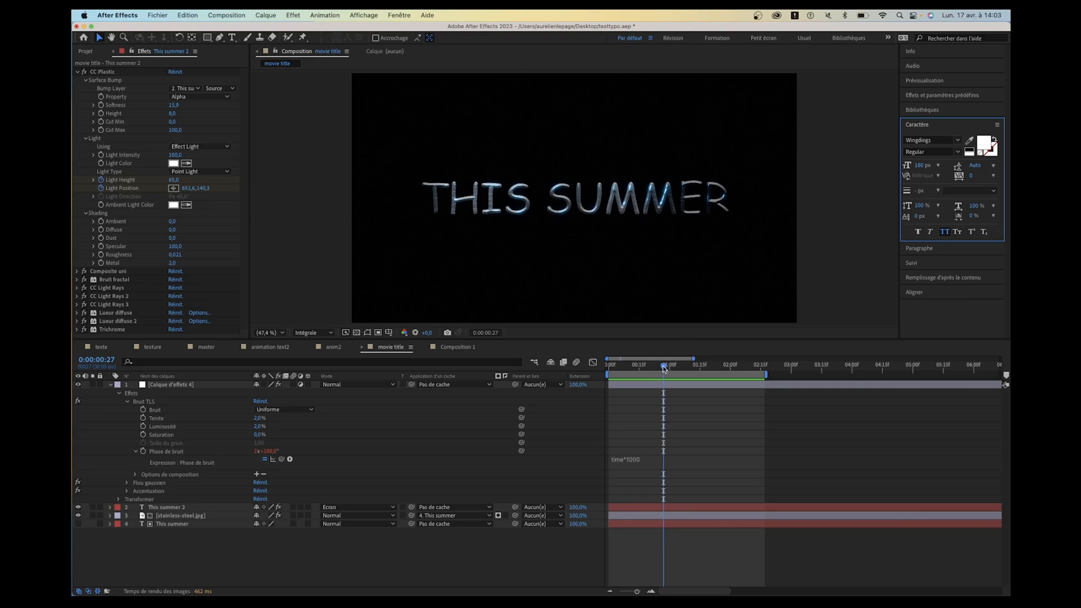
click(173, 507)
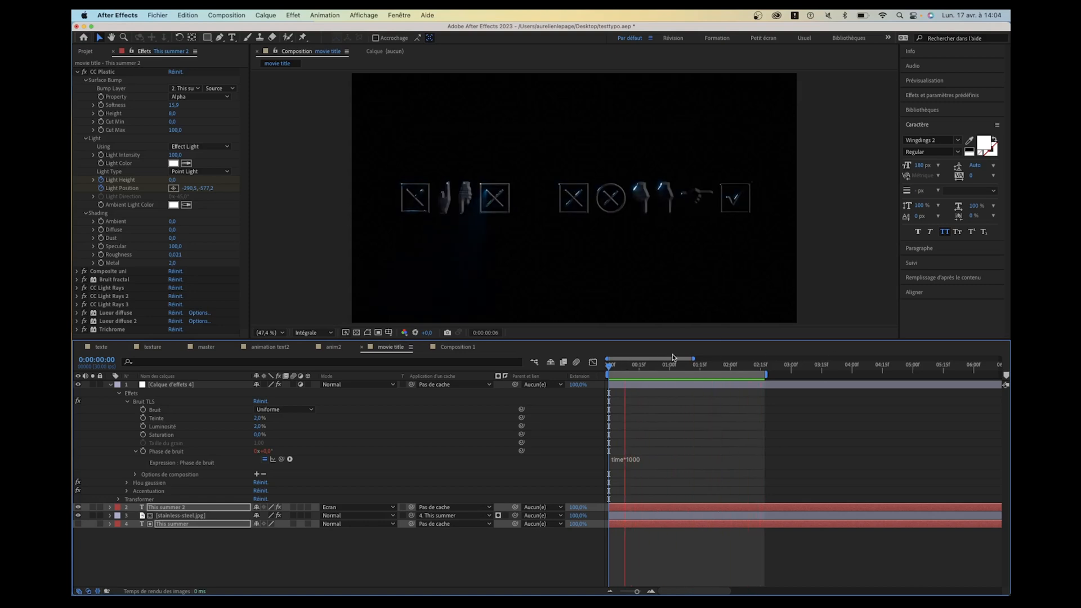
- Change the font of the two title text layers to Papyrus Regular
click(940, 138)
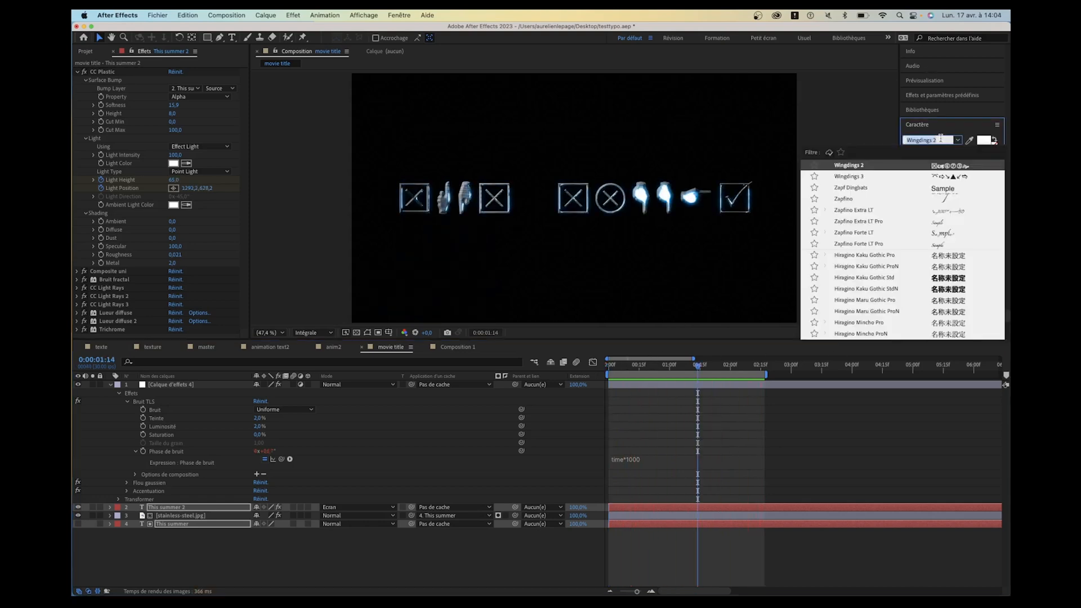
text(payr)
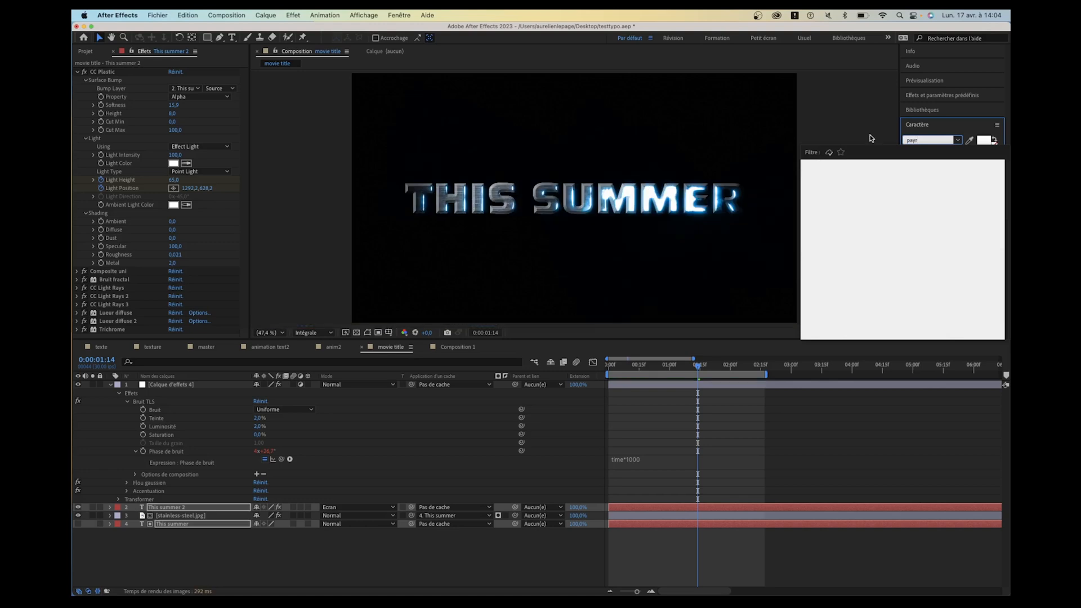
key(BackSpace)
key(BackSpace)
text(py)
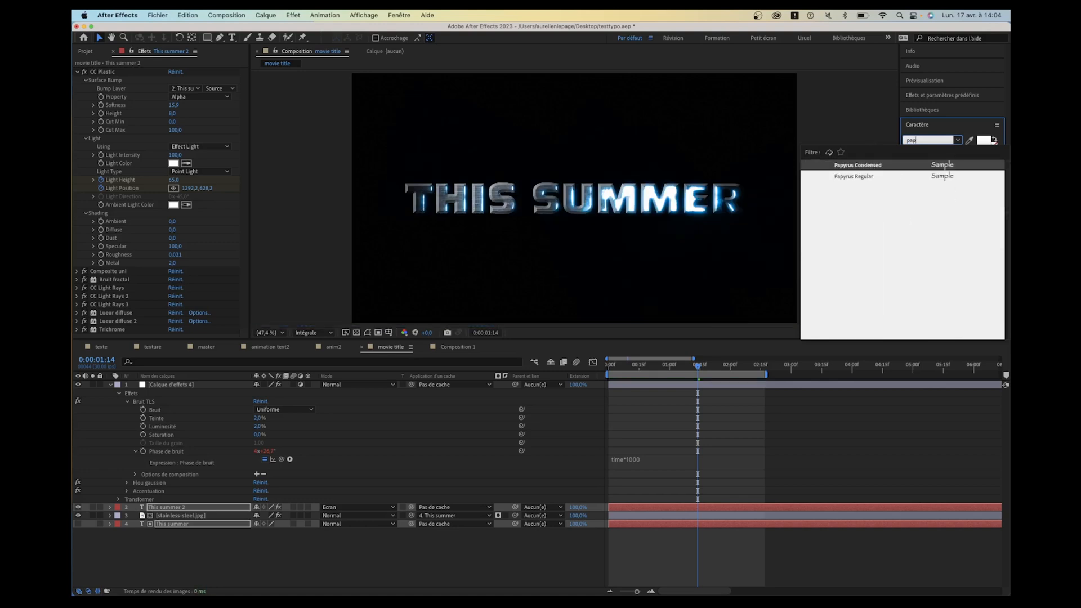
click(864, 181)
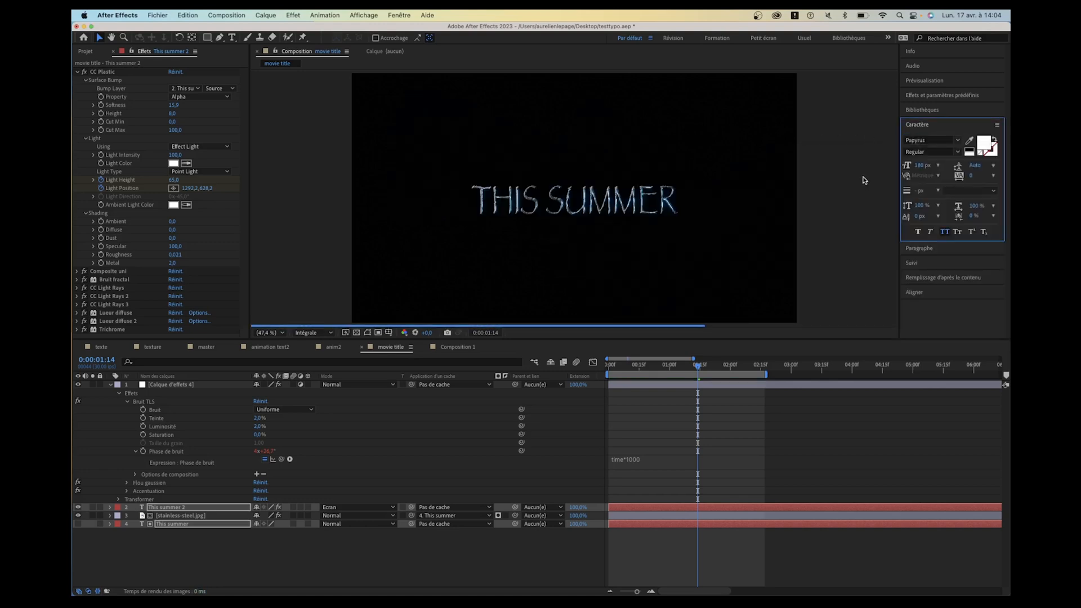
- View the Papyrus title at 100 % and play the light animation from 0:00:01:21
scroll(564, 197, up, 3)
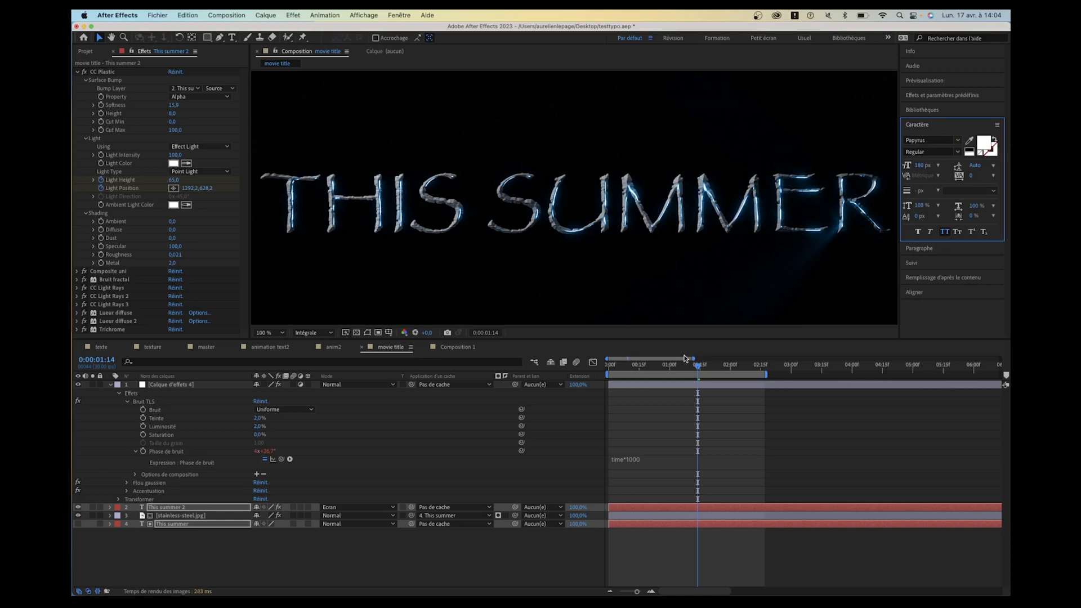
drag(686, 360, 711, 371)
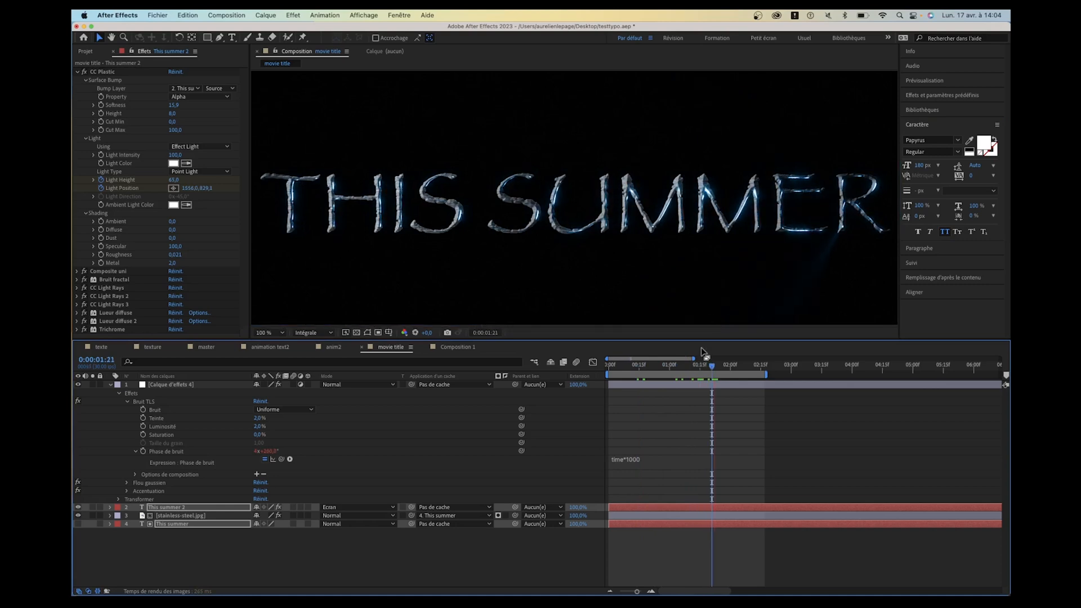
key(space)
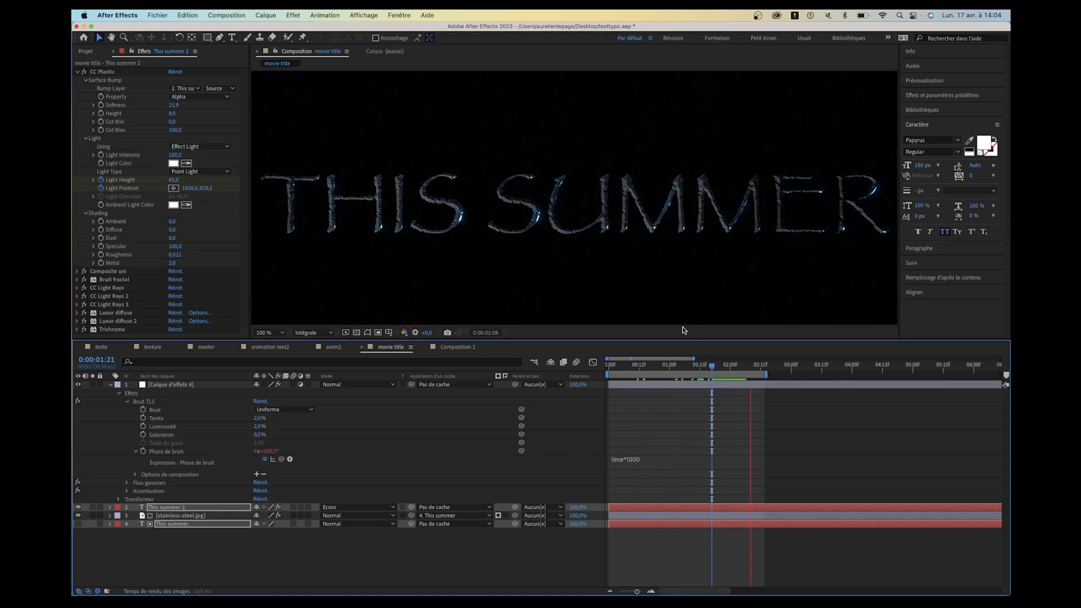
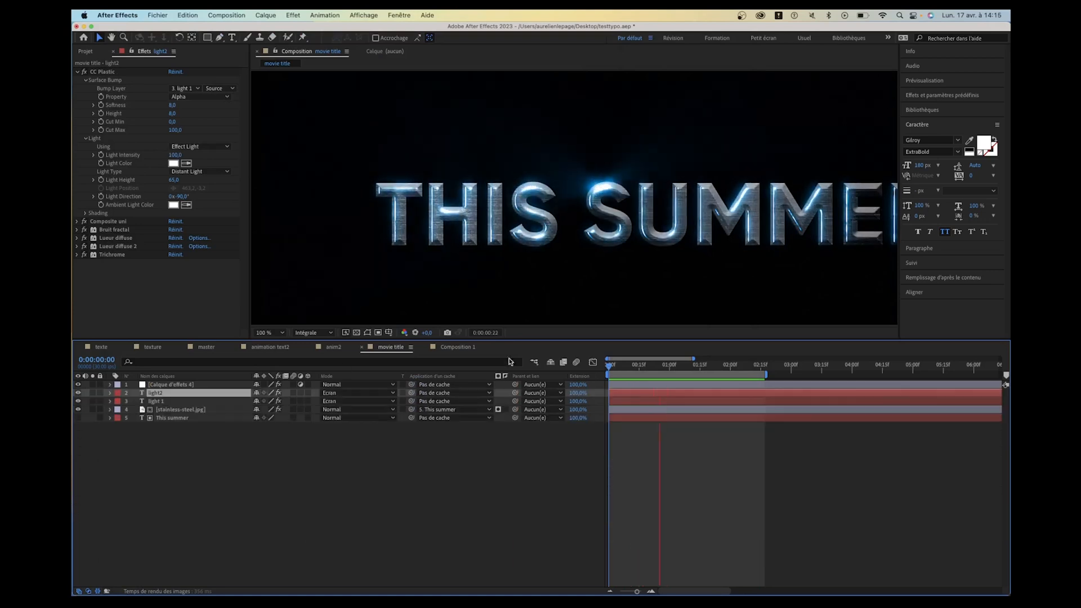
- Compare the texture images in the project and replace the images.jpeg texture layer's source with vhqgdhh_4K_Albedo.jpg
drag(654, 366, 688, 365)
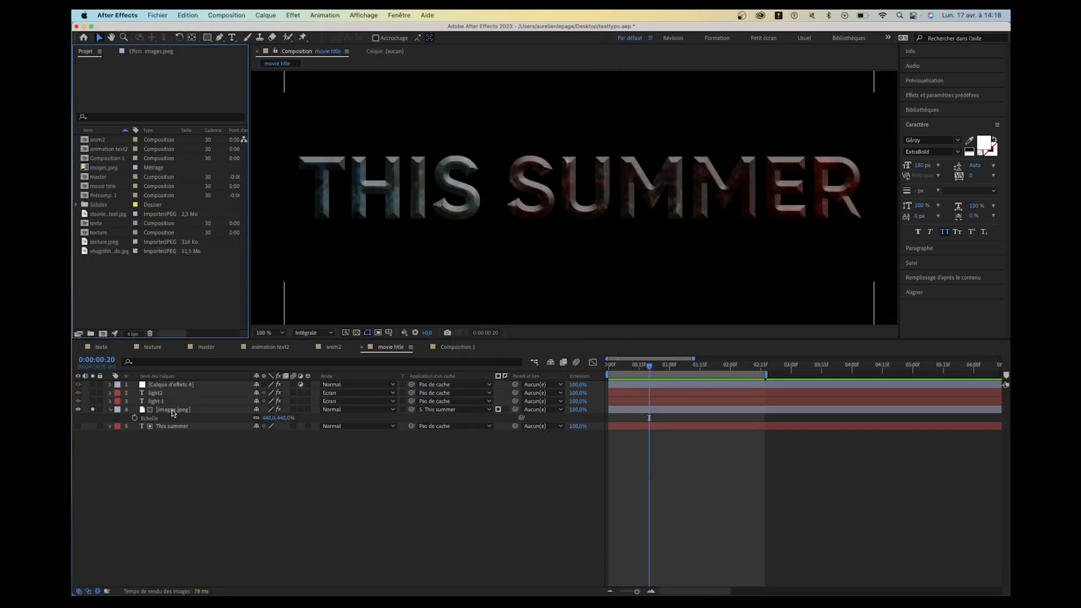
click(172, 411)
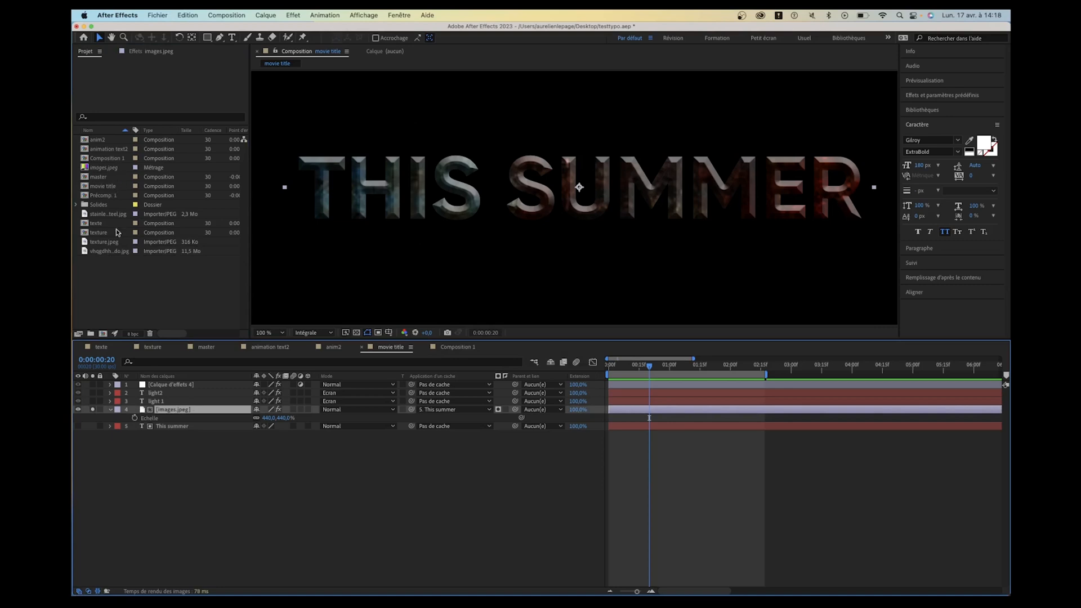
click(113, 243)
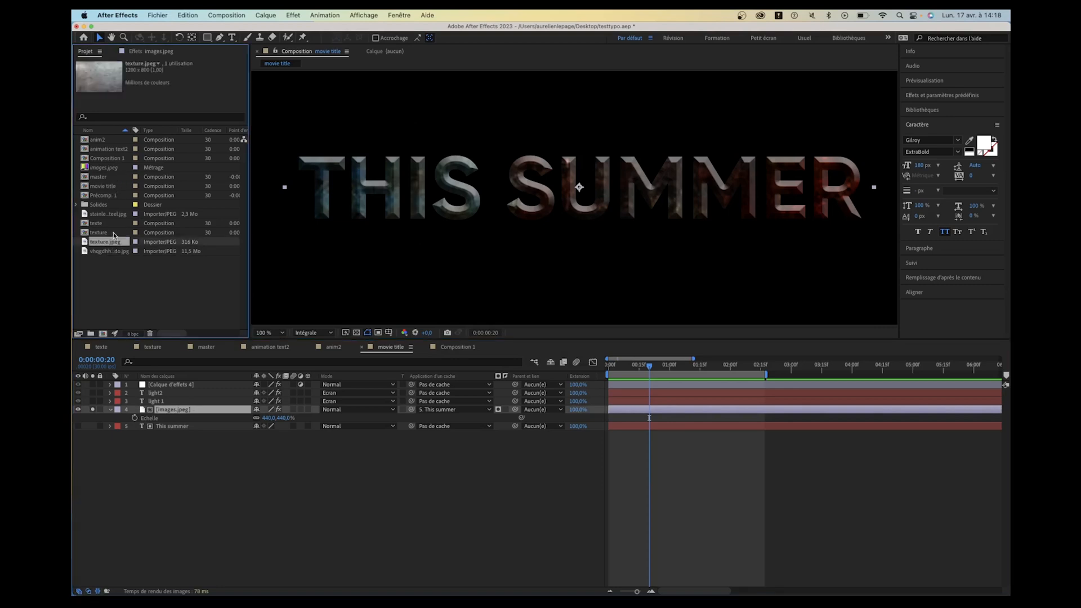
click(113, 232)
click(112, 214)
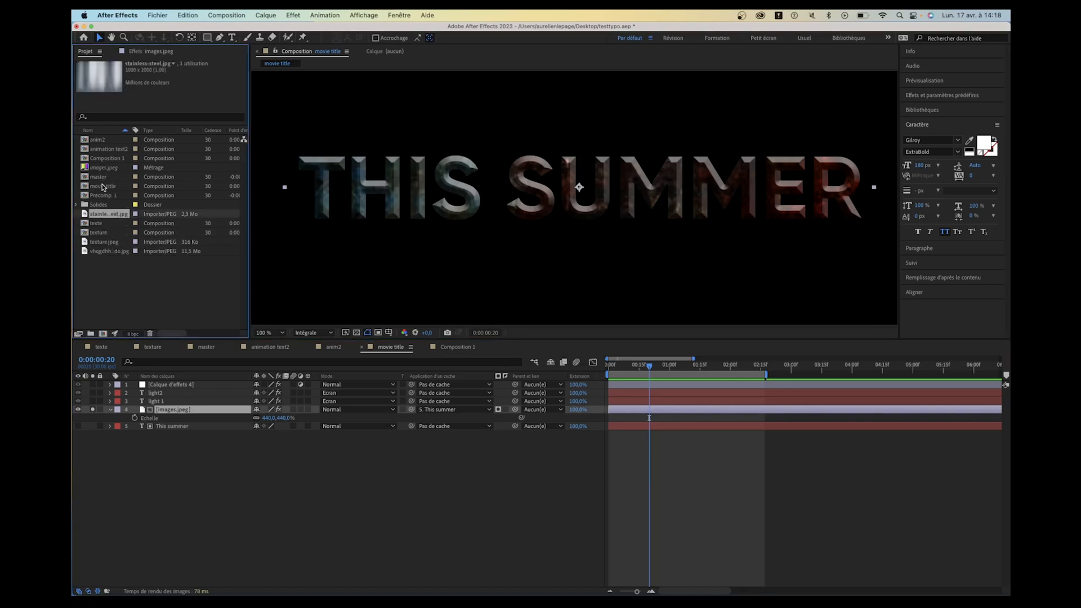
click(104, 252)
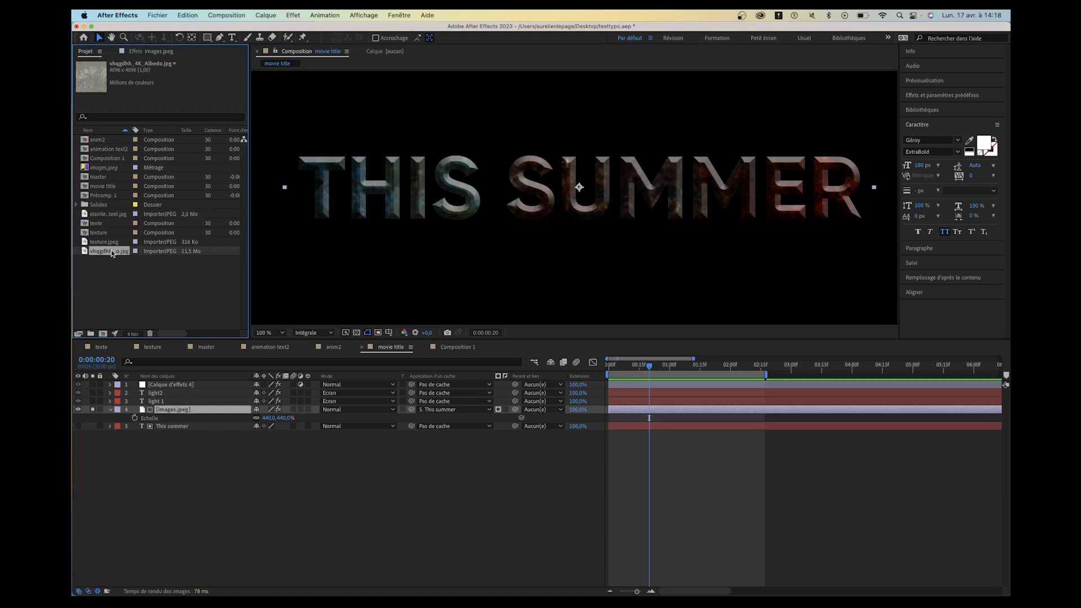
drag(174, 410, 175, 410)
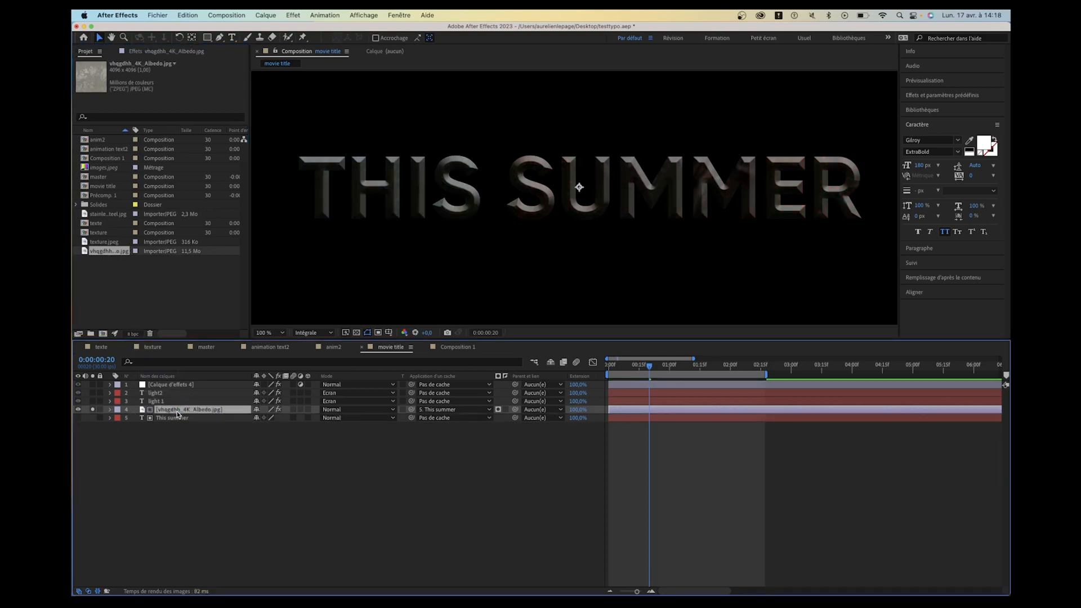
- Scale the vhqgdhh_4K_Albedo.jpg layer to 30 % and brighten its midtones with the Levels effect
drag(261, 417, 89, 439)
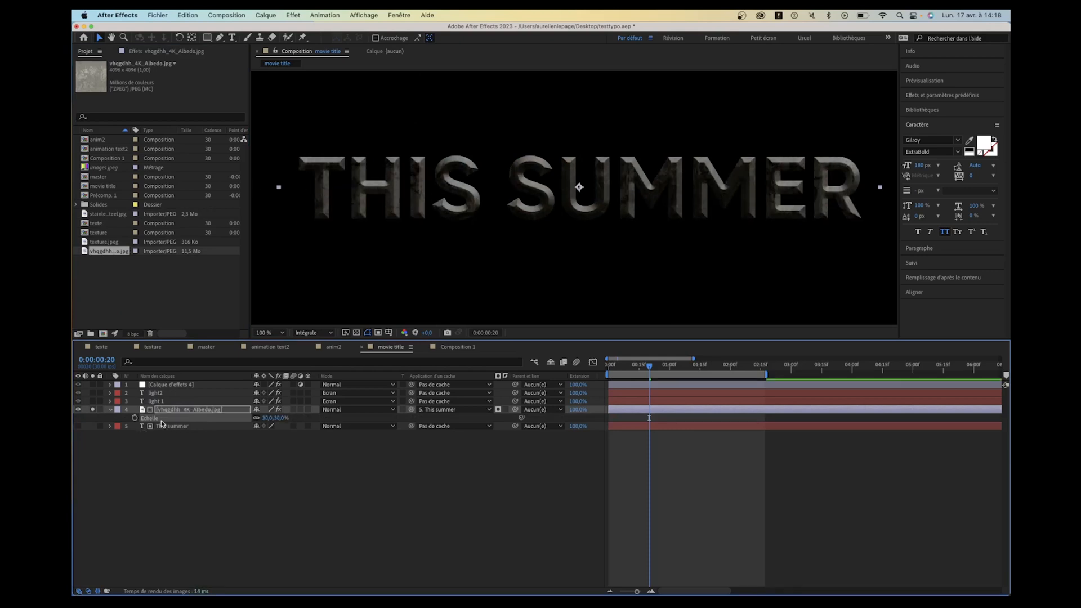
click(158, 51)
drag(204, 131, 182, 133)
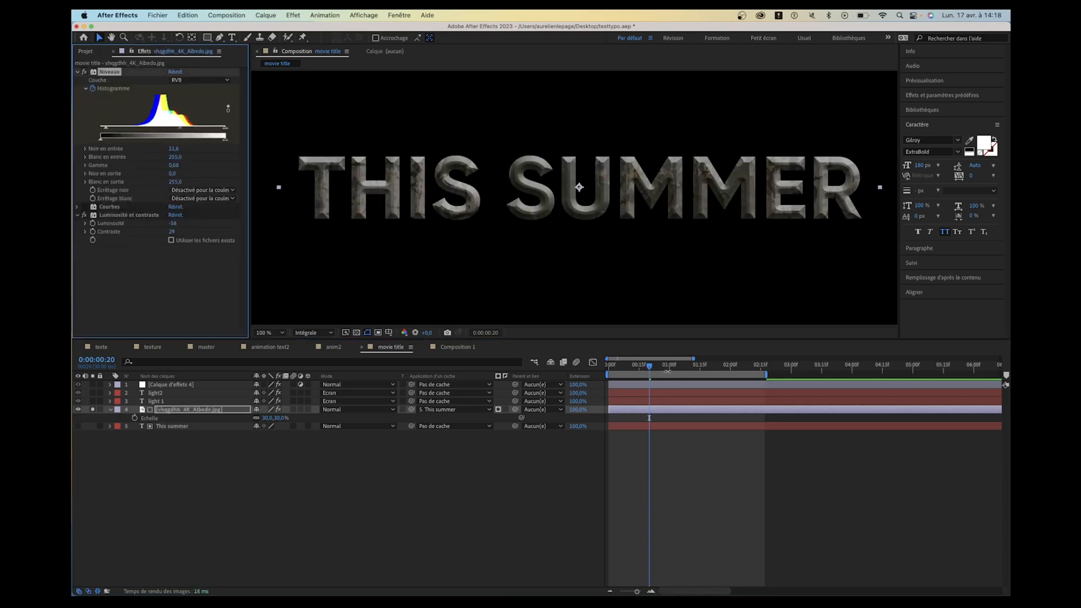
- Turn off solo on the vhqgdhh_4K_Albedo.jpg layer and preview the full title animation from the start
drag(664, 367, 603, 366)
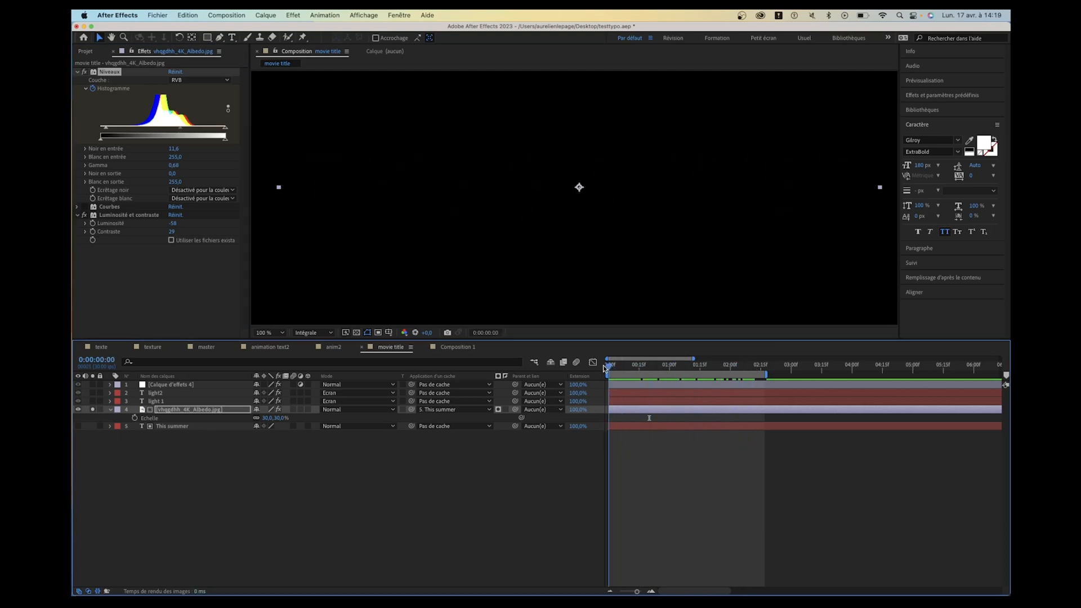
click(92, 409)
drag(628, 370, 606, 370)
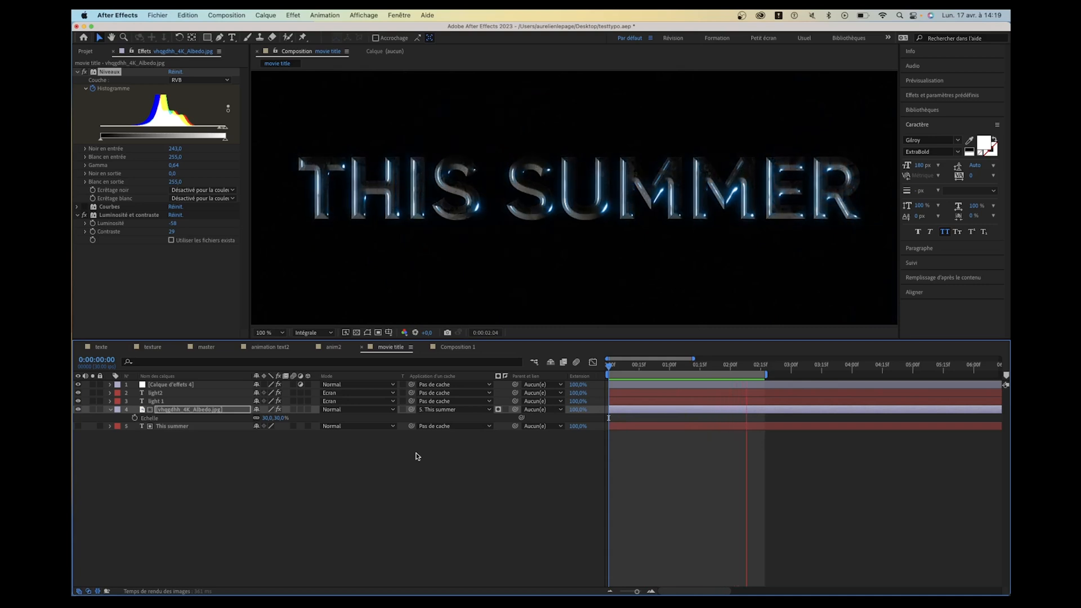
key(space)
- Inspect the textured title close up at the first frames, and scrub the light animation to 0:00:01:02
click(198, 435)
scroll(439, 211, up, 1)
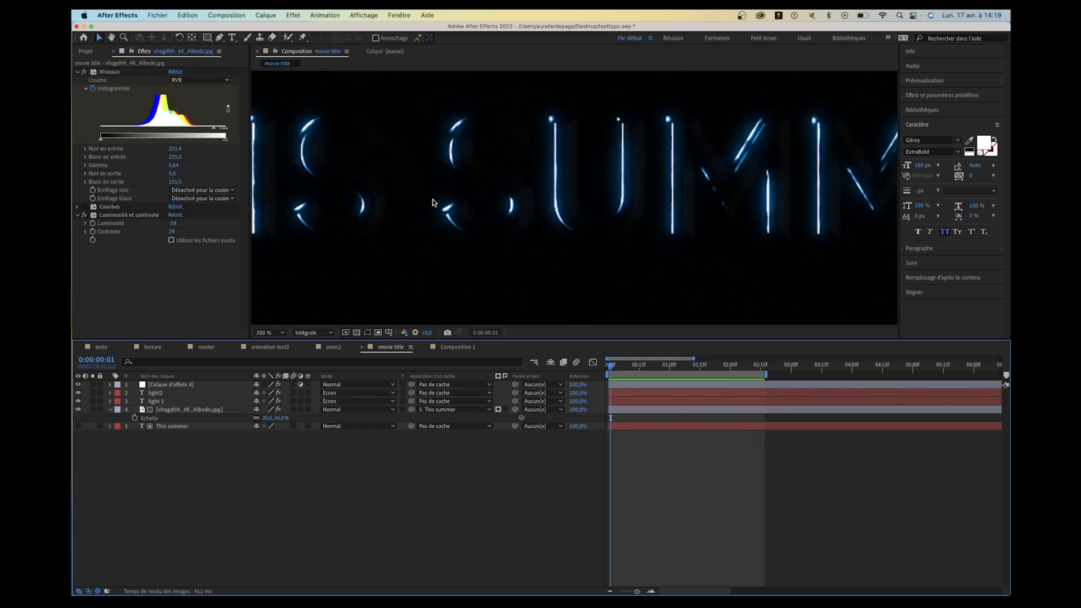
scroll(433, 202, down, 1)
click(665, 367)
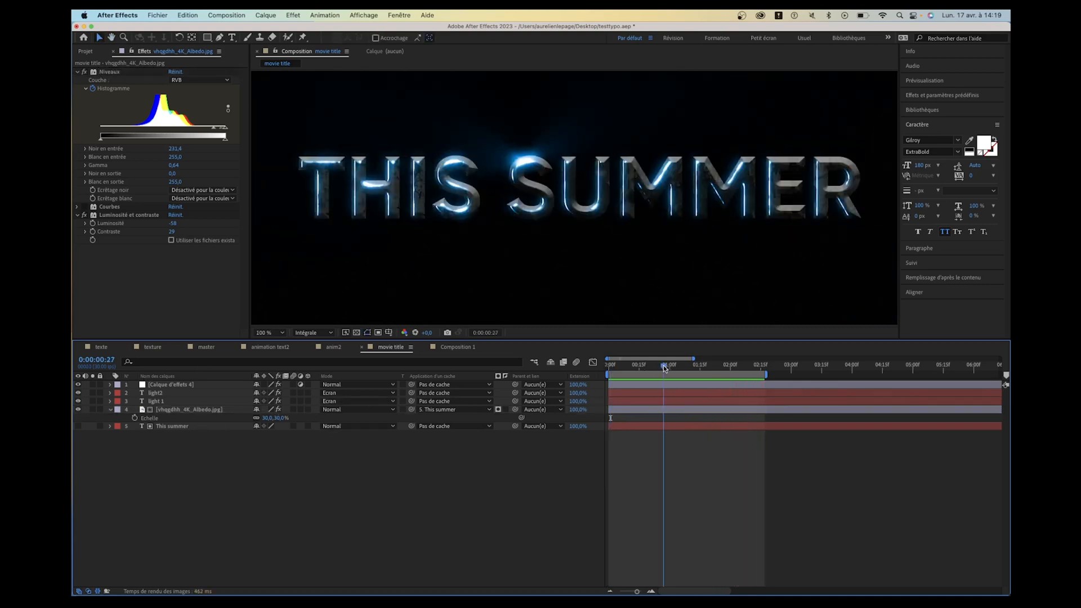
drag(665, 368, 673, 367)
- Try moving the This summer text layer separately from the light layers, and undo the move
click(573, 212)
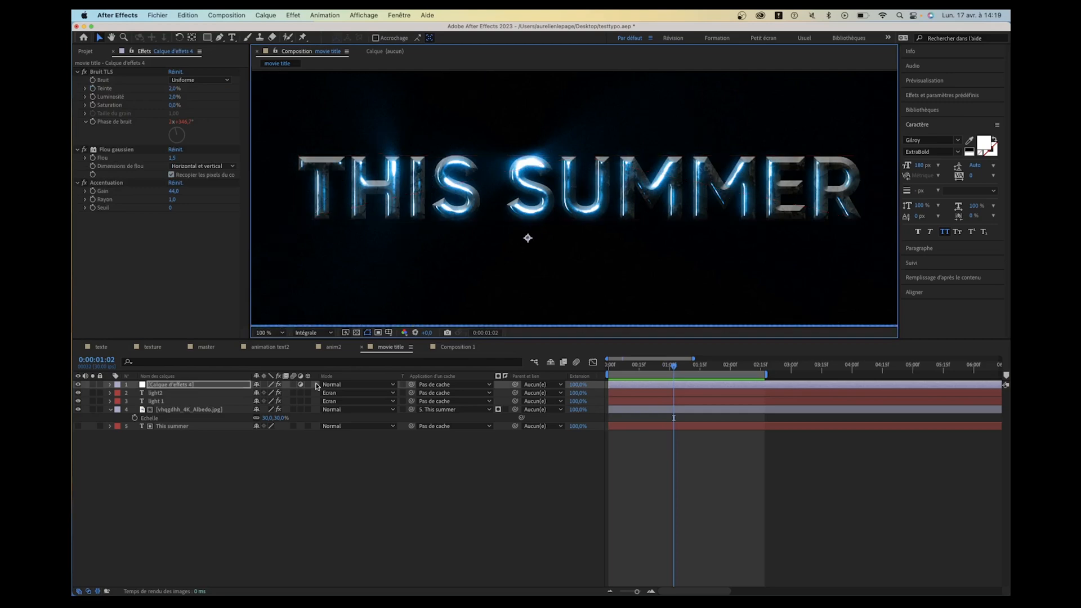
click(207, 426)
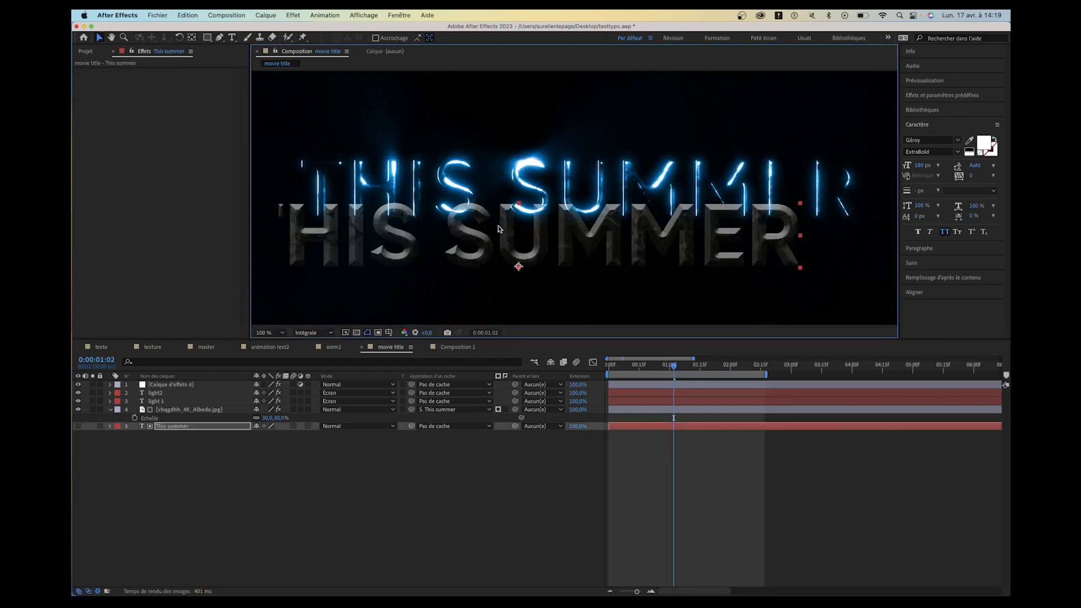
key(super+z)
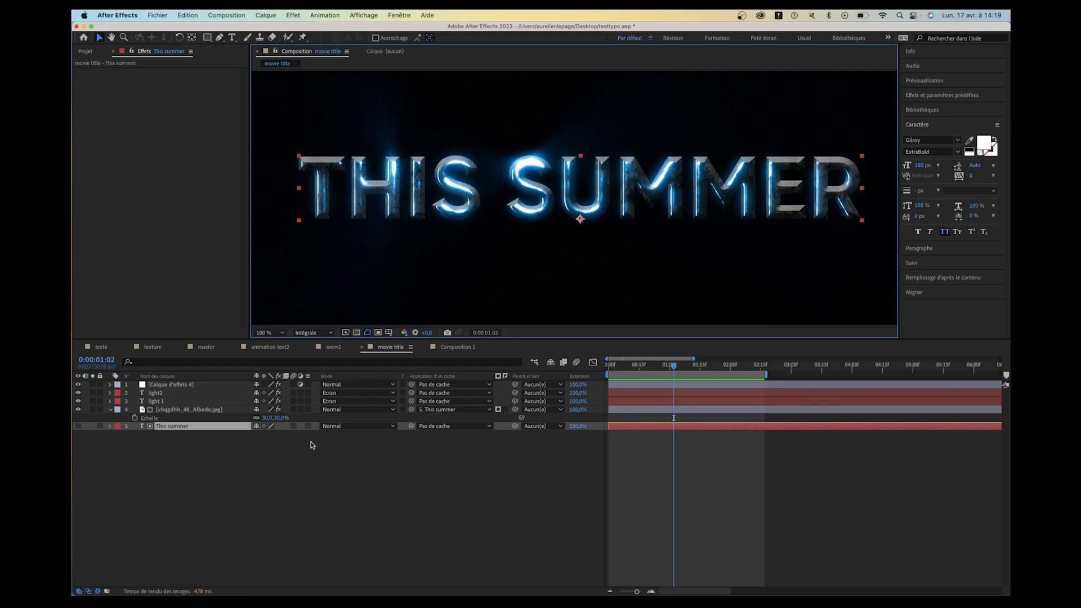
- Parent the light2 and light 1 layers to the This summer text layer
click(159, 400)
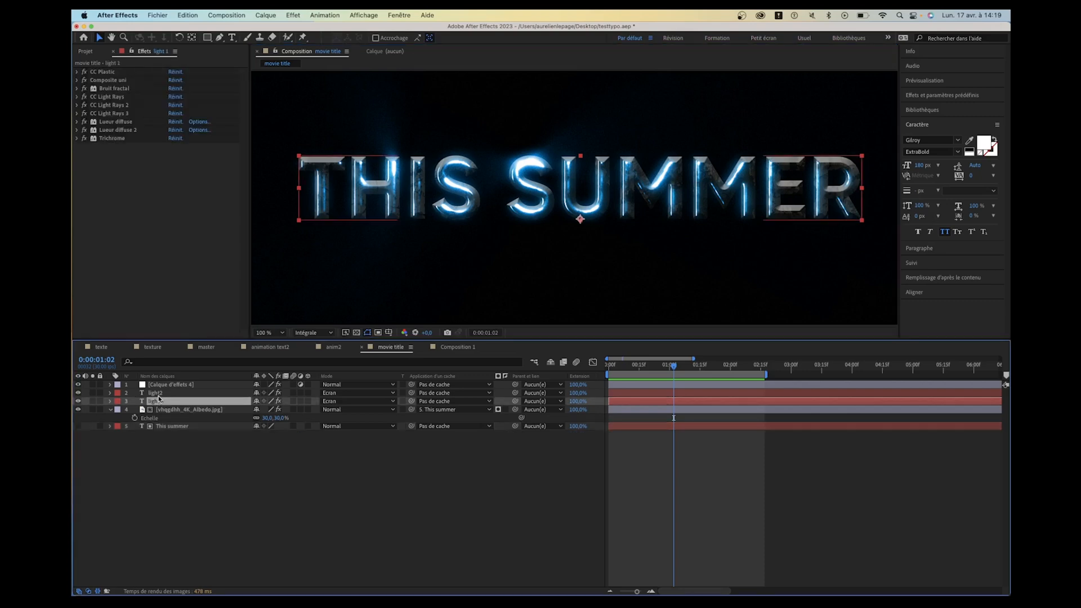
shift+click(157, 392)
drag(515, 392, 181, 431)
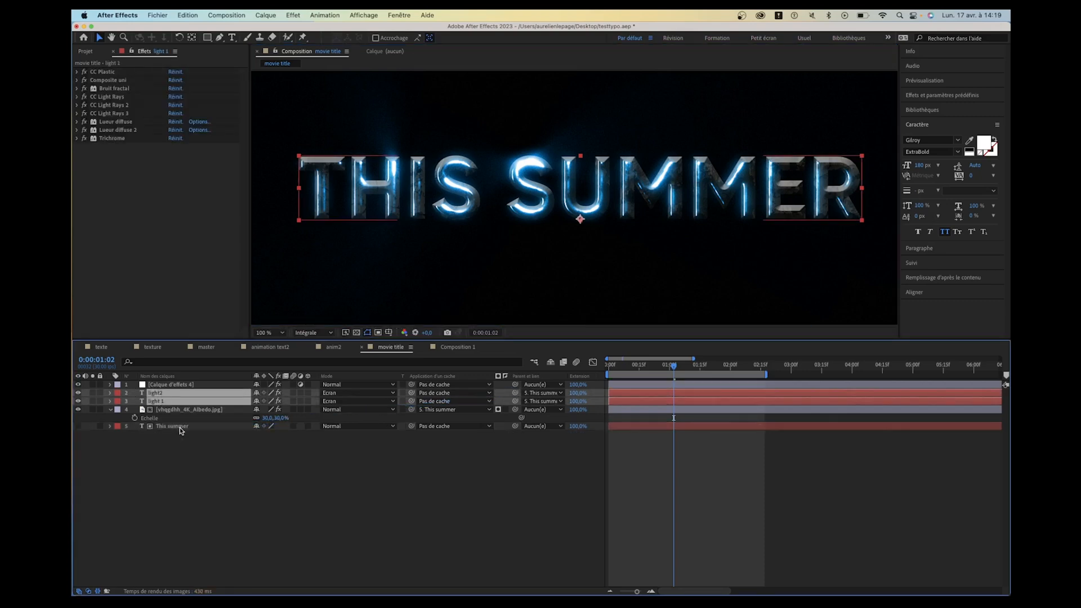
click(181, 430)
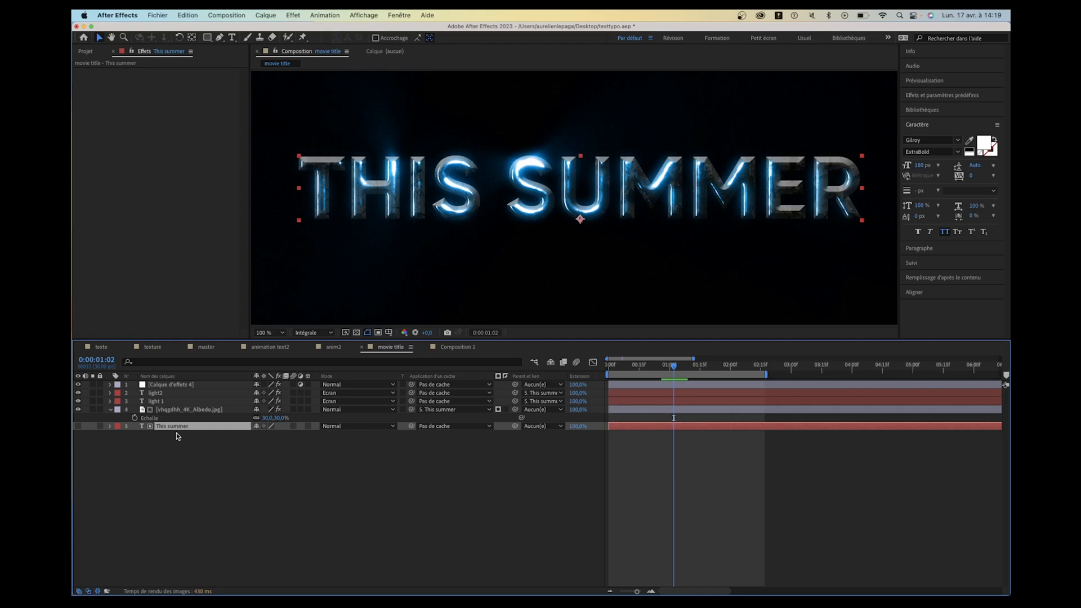
- Expand the text properties of the light2 layer and select its source text
click(152, 402)
click(151, 393)
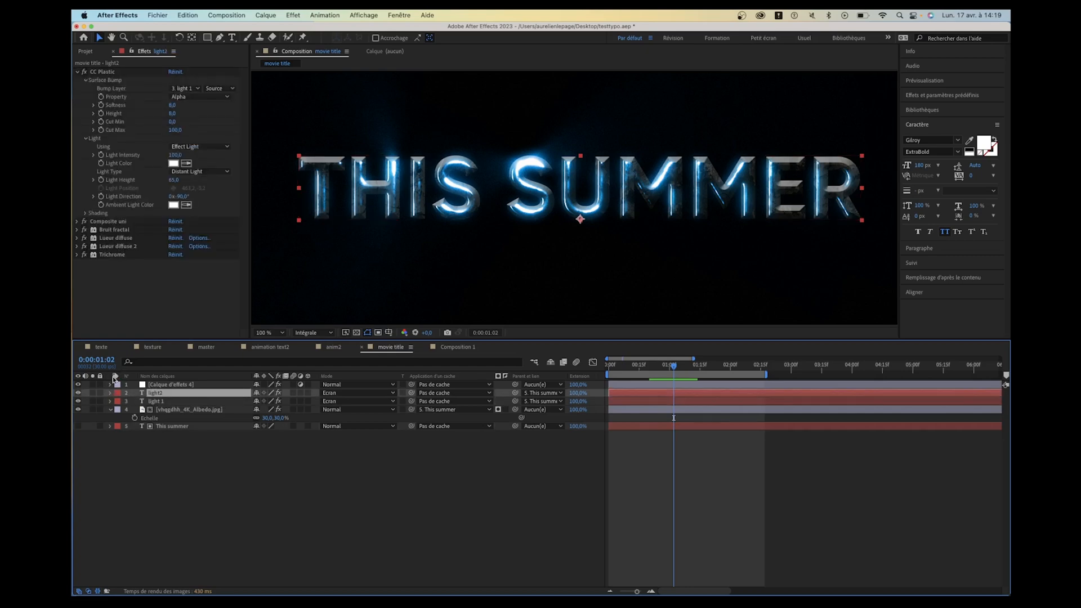
click(111, 393)
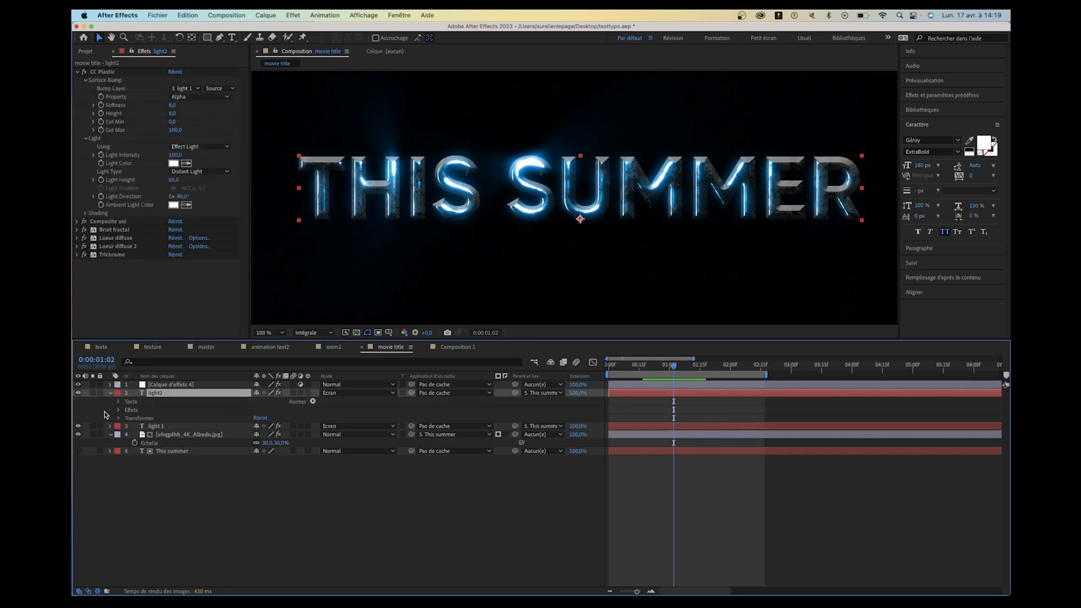
click(119, 402)
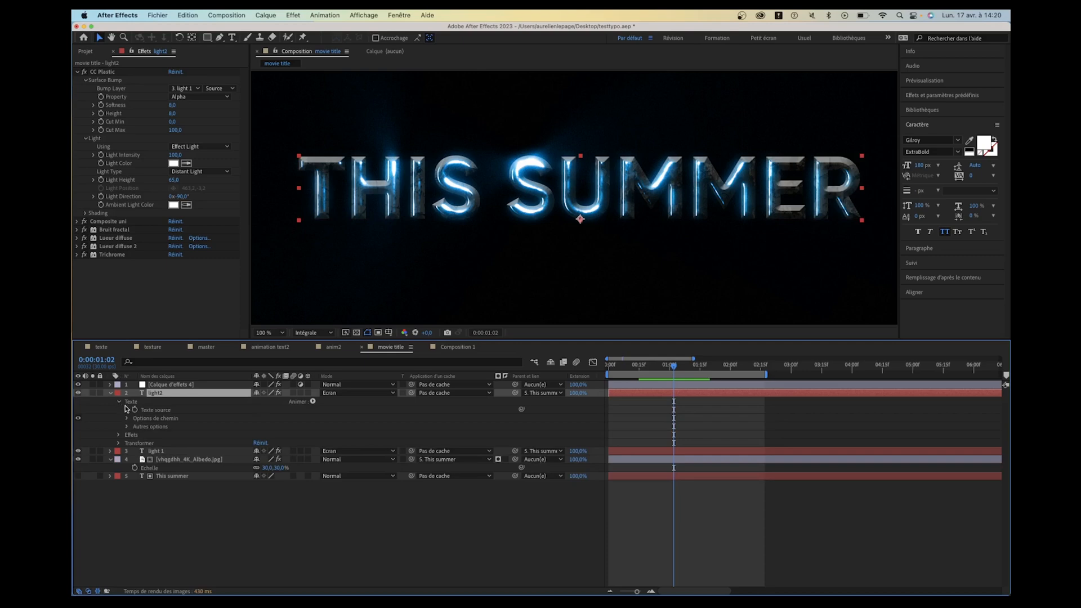
click(153, 410)
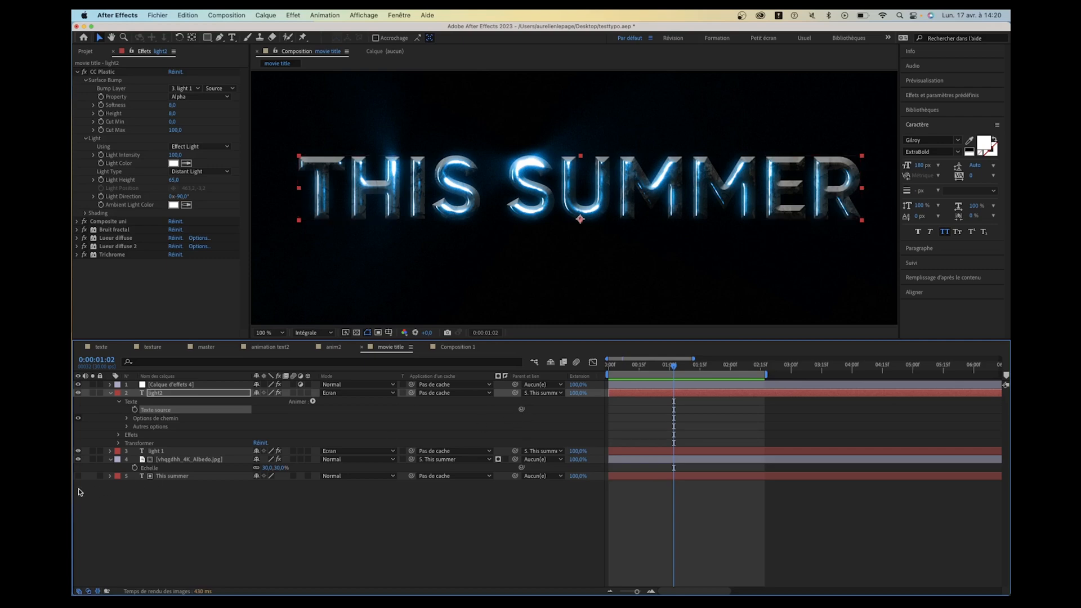
- Select the This summer, light 1 and light2 layers and filter the timeline by "texte" to show their source text
click(162, 476)
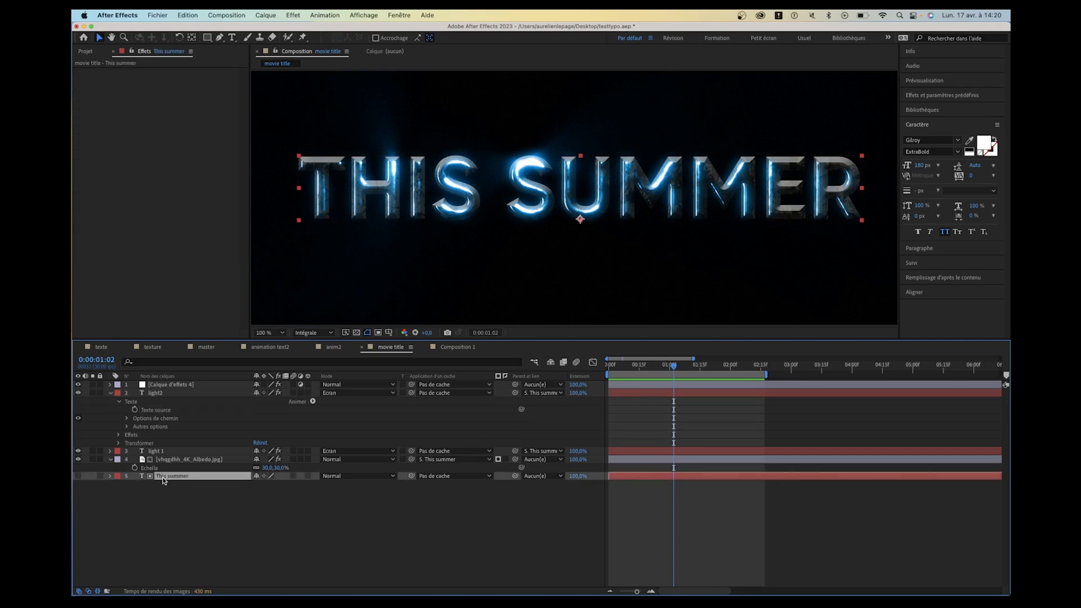
super+click(161, 451)
super+click(168, 394)
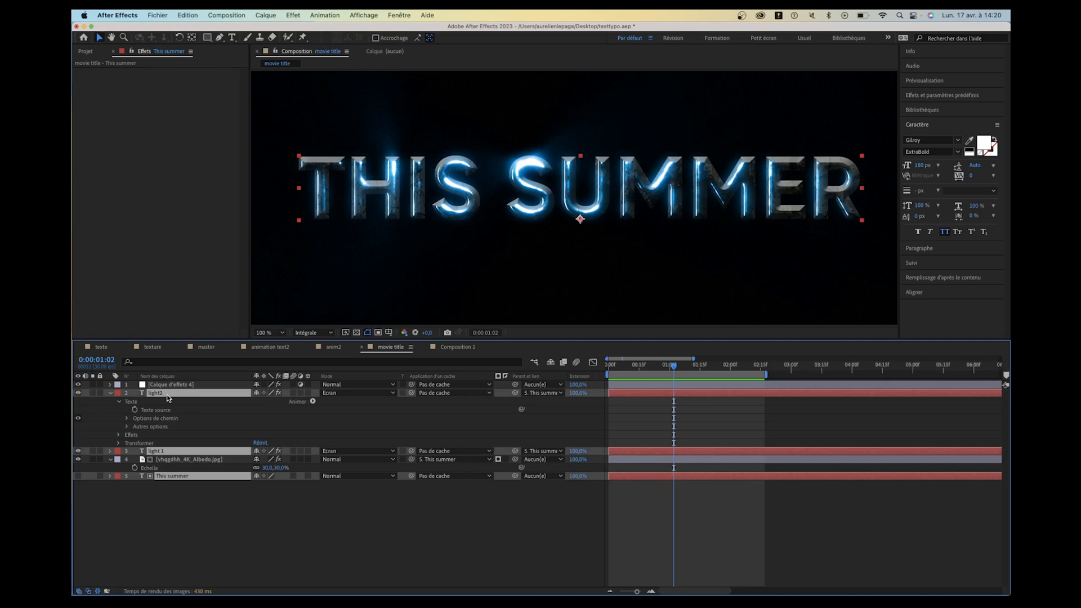
key(super+f)
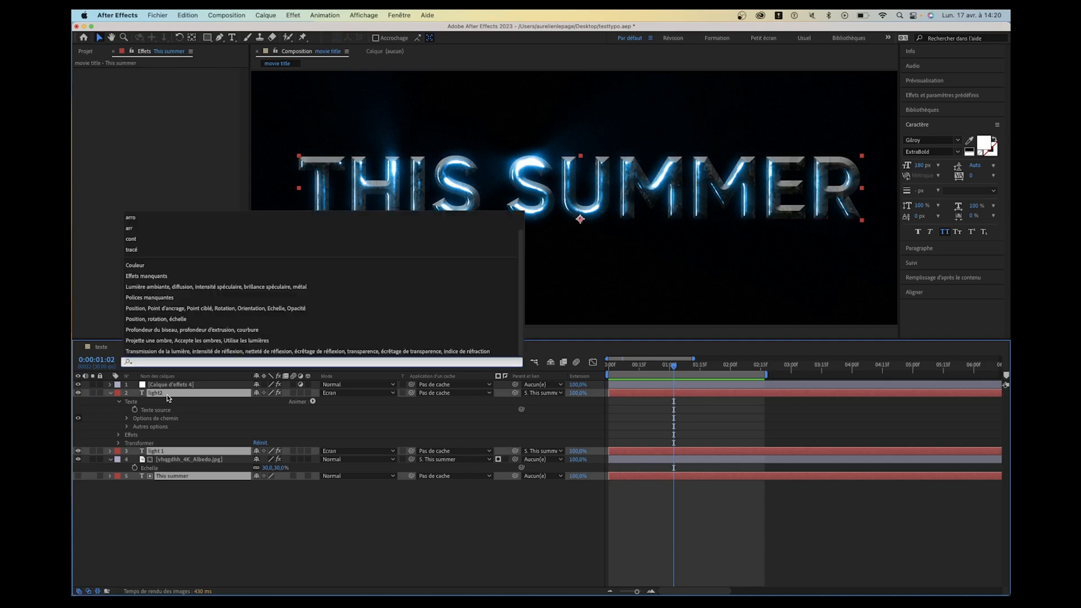
key(Escape)
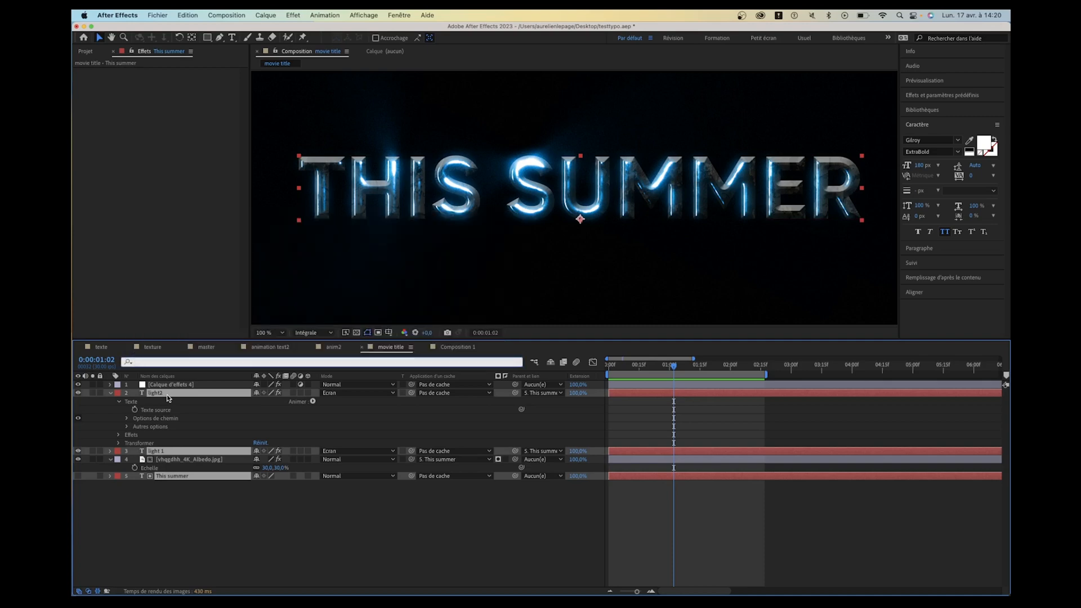
text(texte)
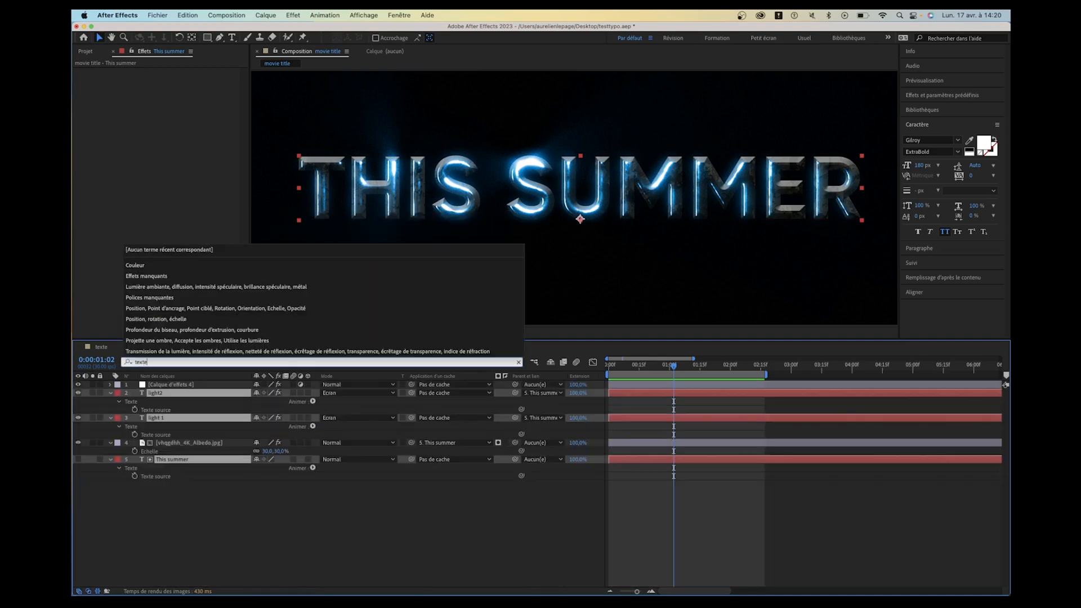
click(209, 510)
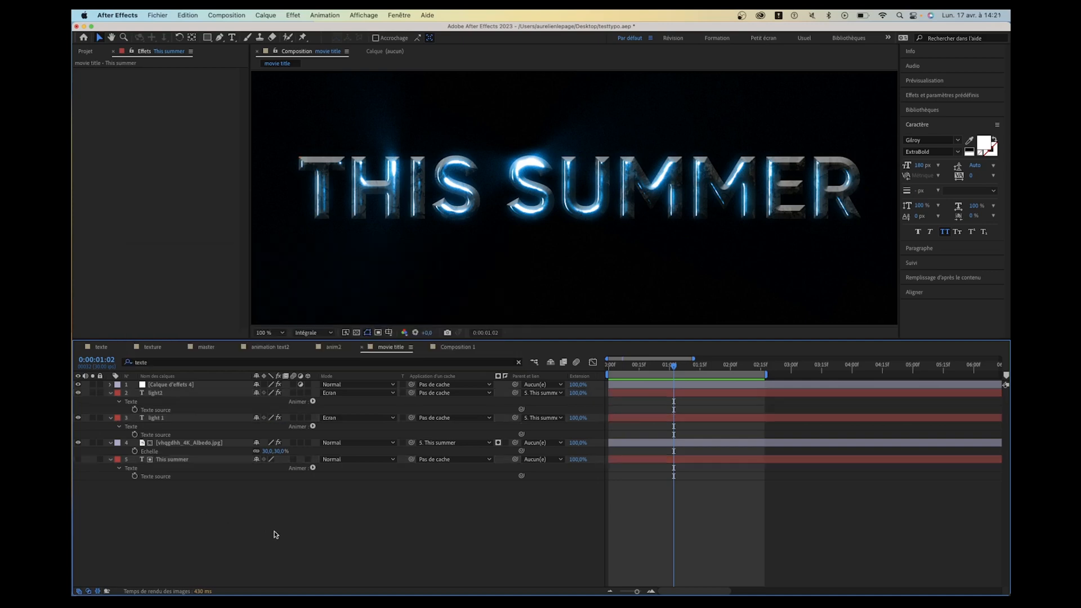
- Link the source text of light2 and light 1 to the This summer layer's source text, and show light 1's expression
click(164, 393)
click(158, 410)
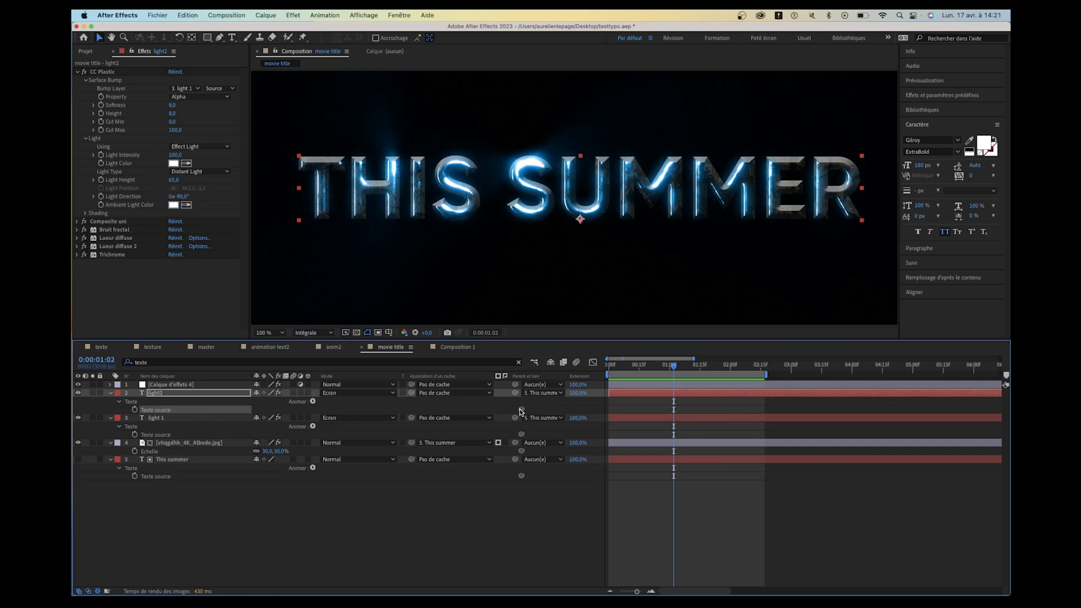
drag(522, 409, 163, 476)
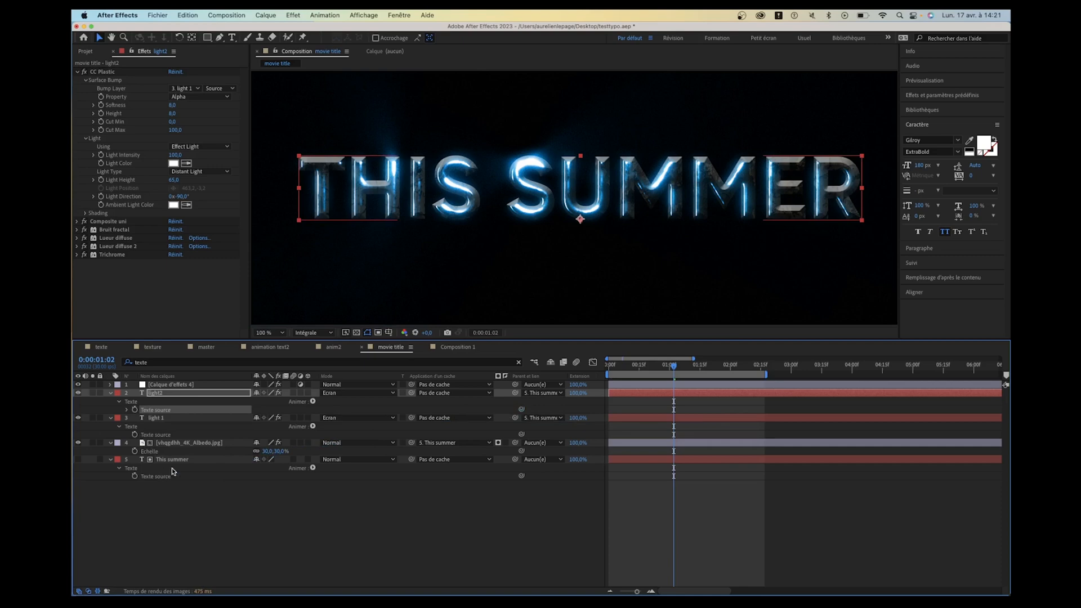
click(169, 419)
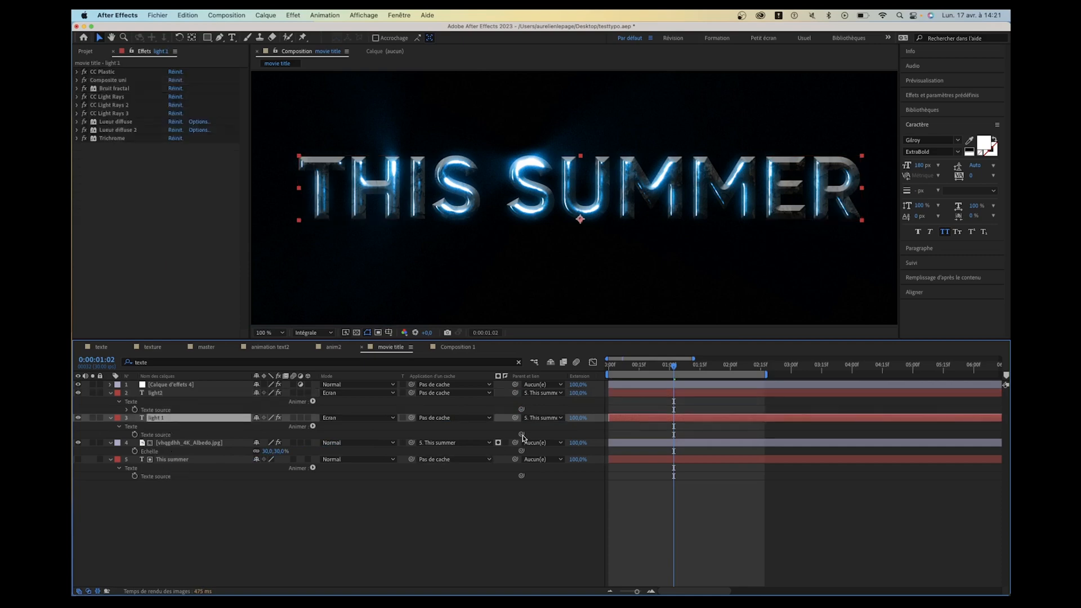
drag(521, 434, 158, 477)
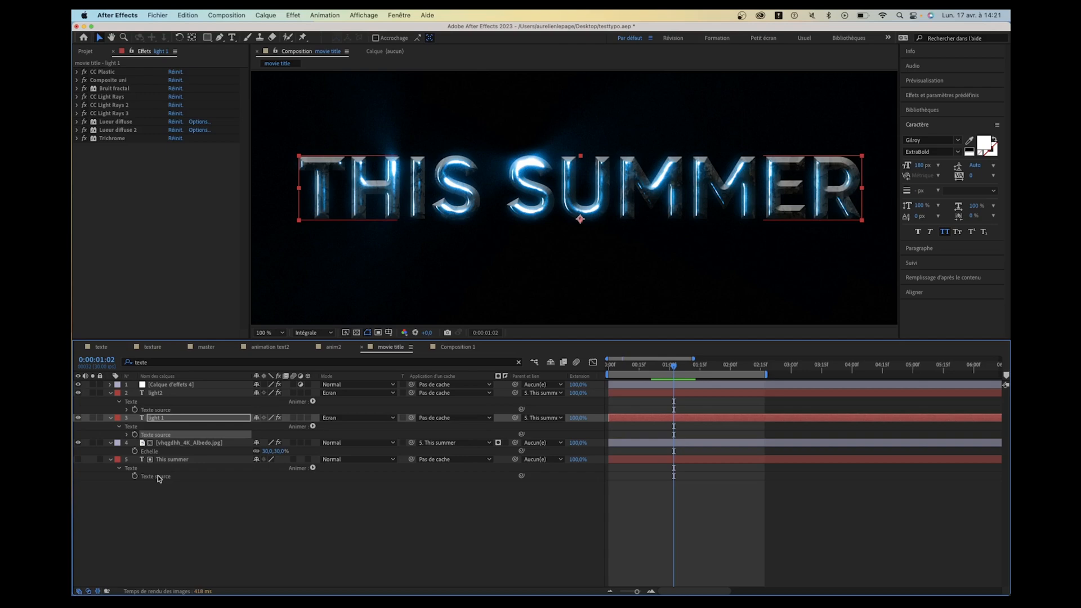
click(126, 435)
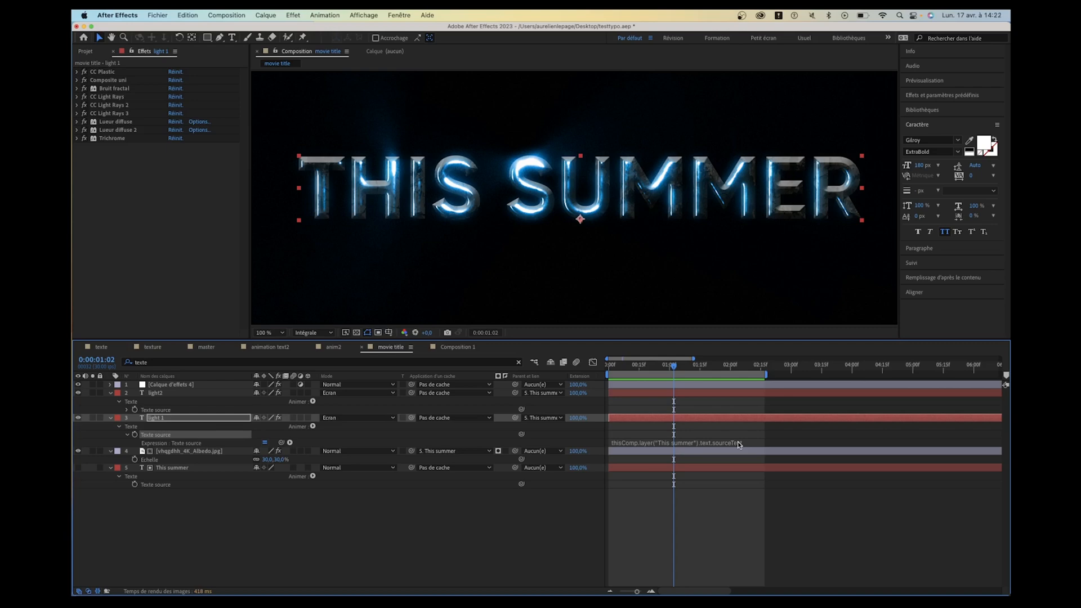
- Replace the text of the This summer source layer with "hello world"
click(197, 493)
click(189, 468)
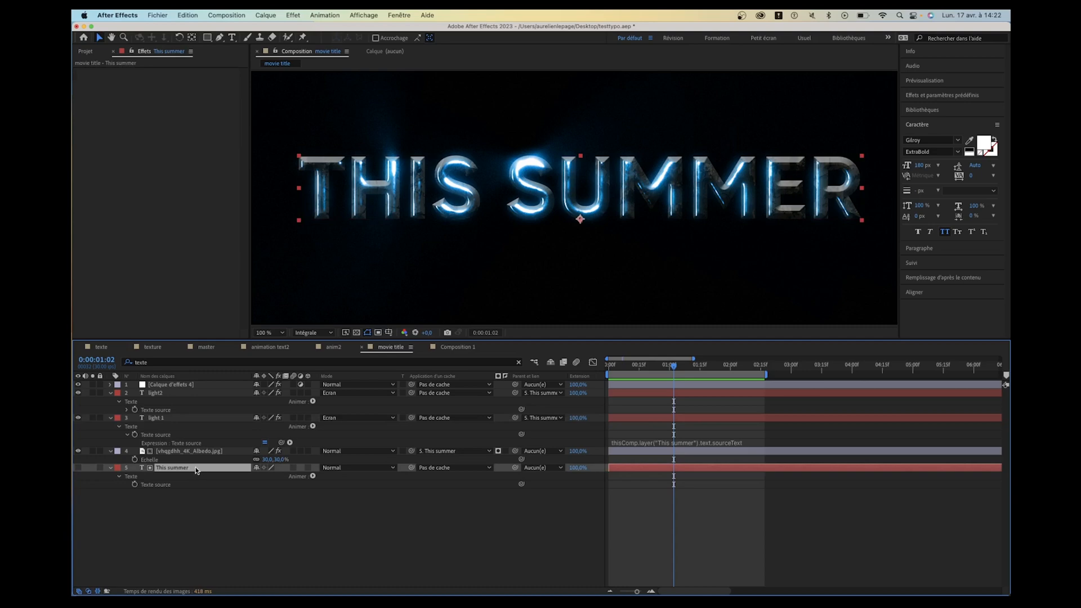
double_click(197, 471)
text(hel)
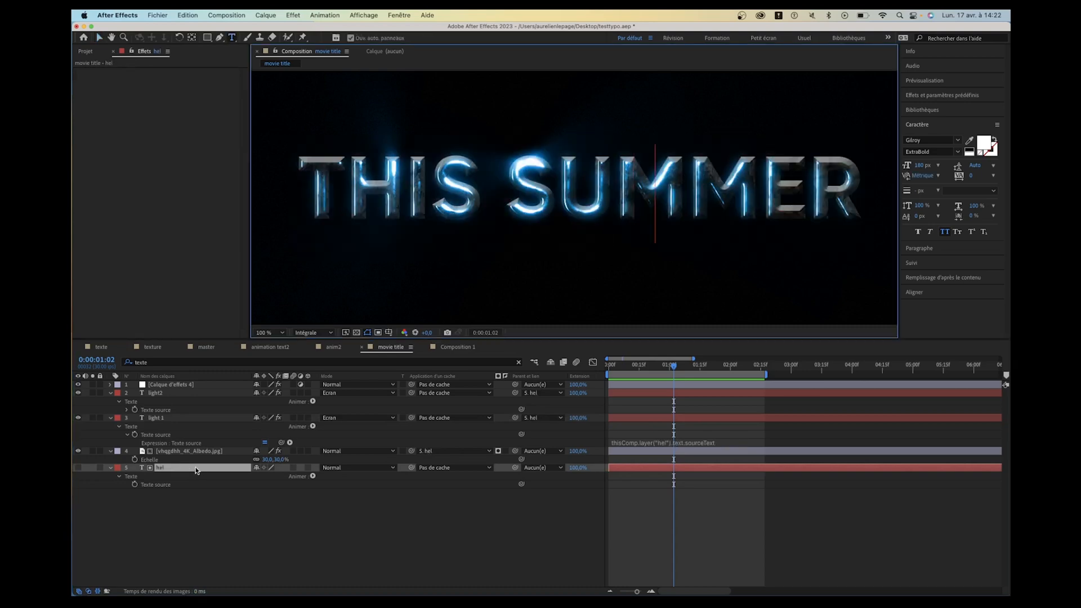
text(lo worl)
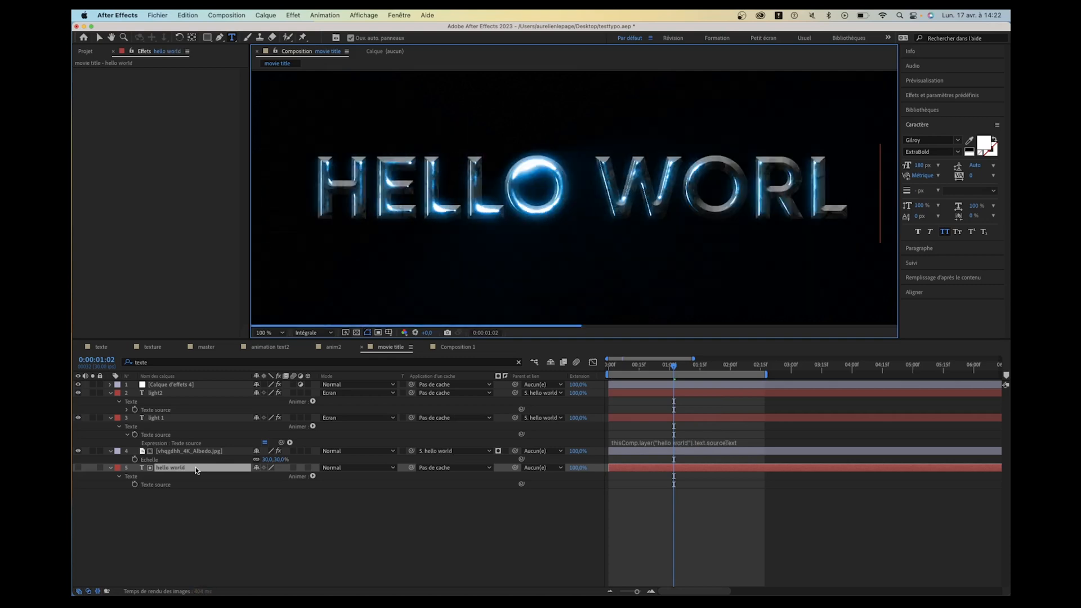
text(d)
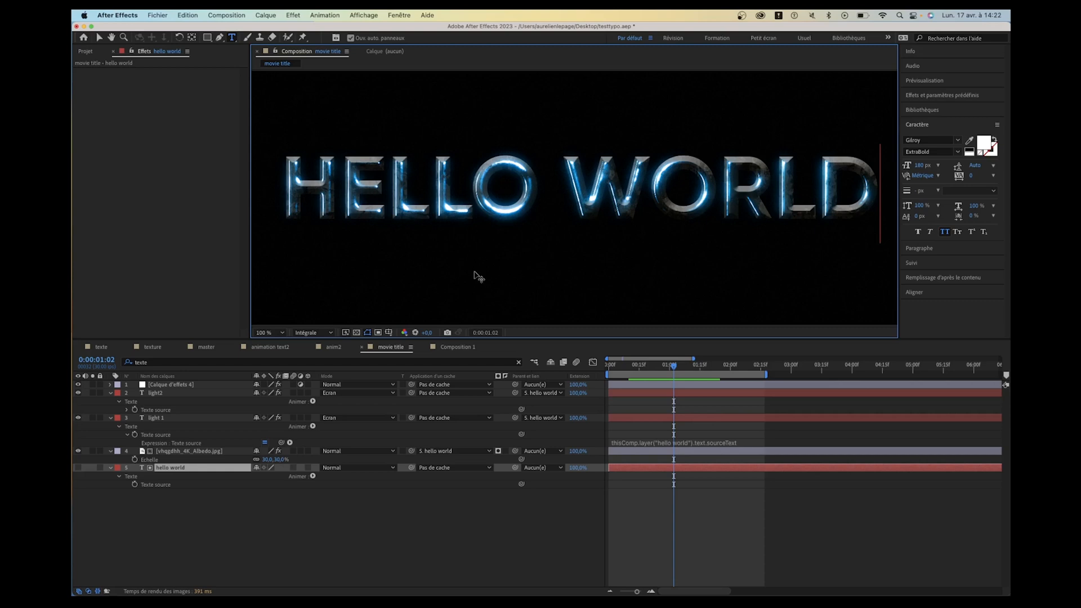
- Expand the hello world layer to show its full text and transform properties
click(115, 469)
click(113, 472)
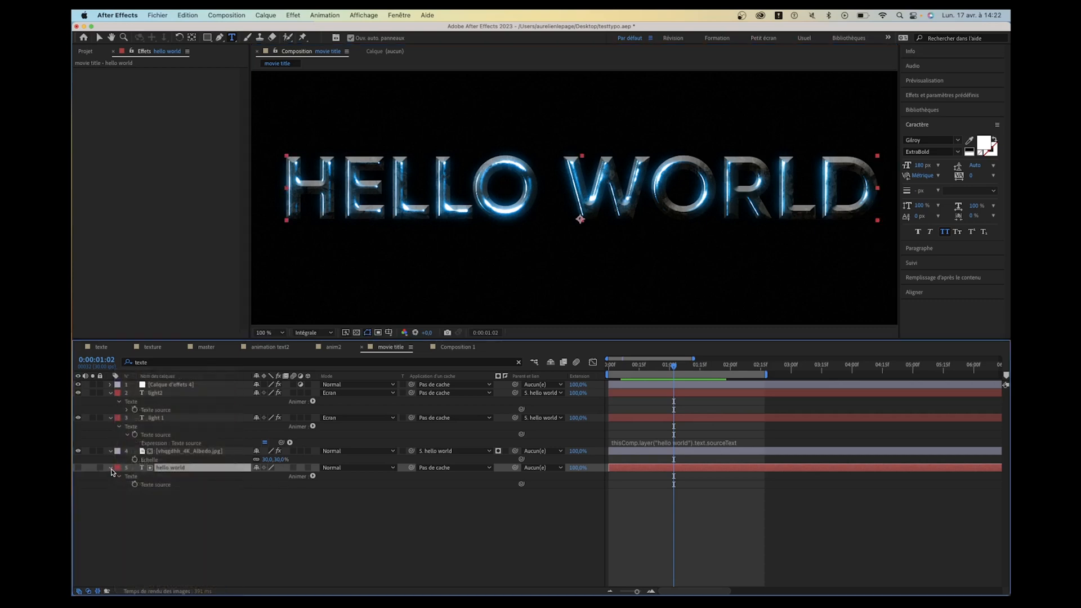
click(111, 468)
click(111, 468)
click(119, 510)
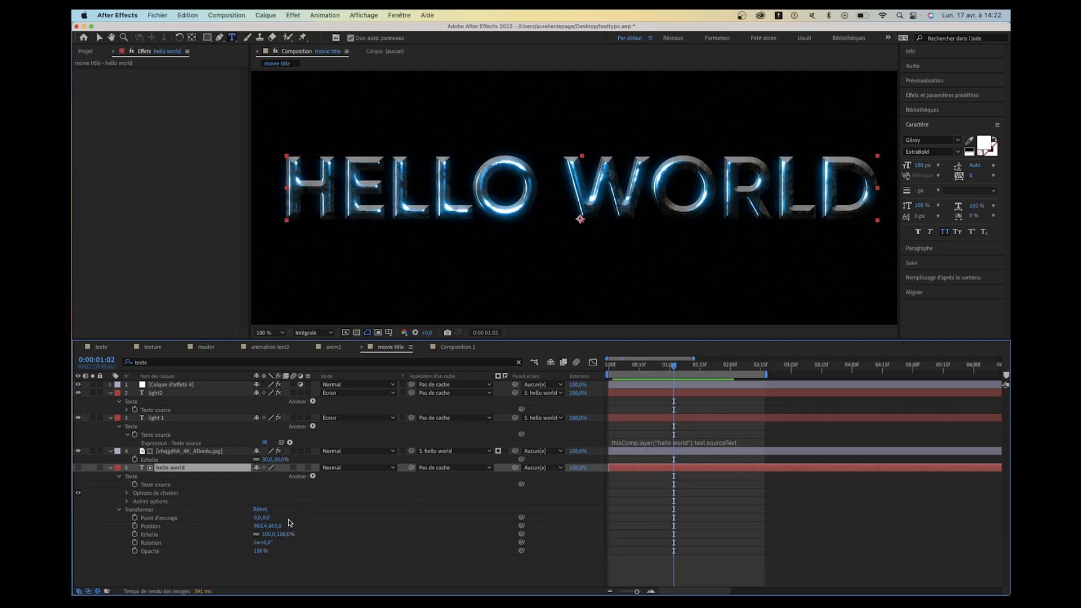
- Play the hello world title animation from the start of the timeline and stop the preview
click(652, 364)
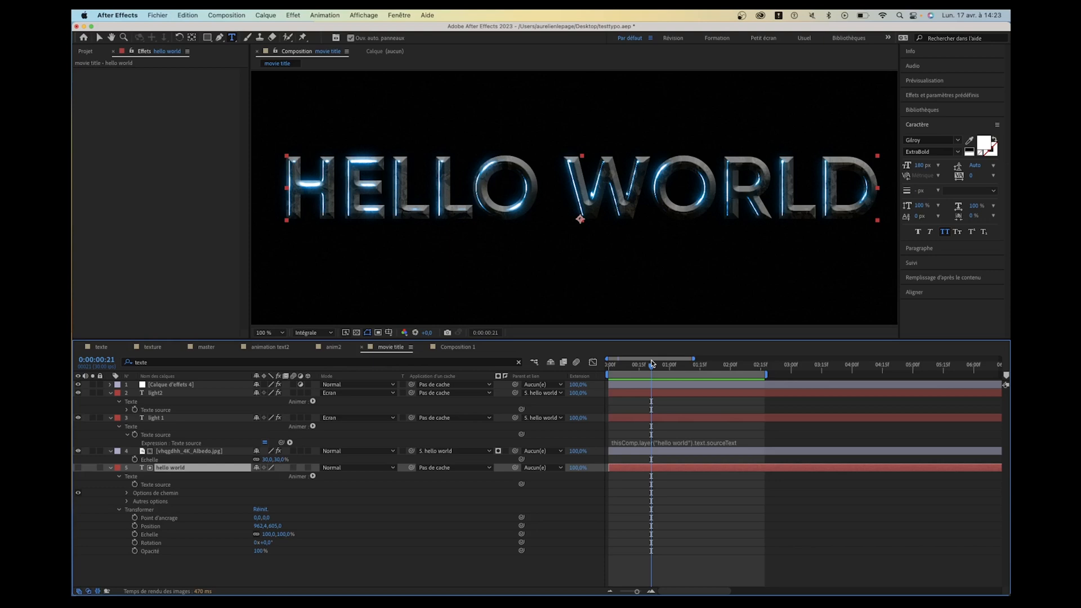
drag(652, 364, 554, 368)
key(space)
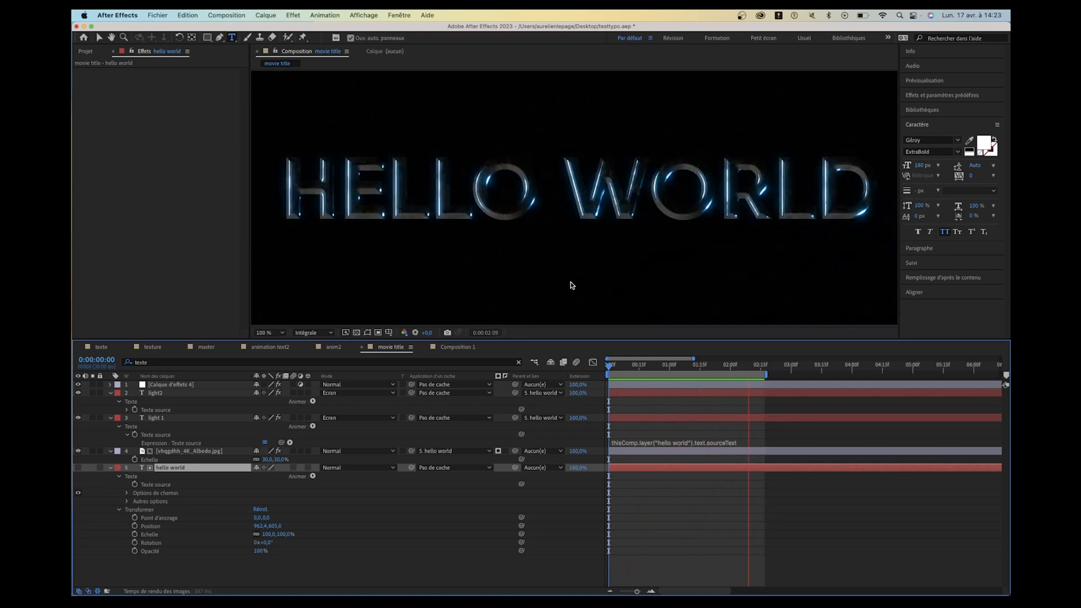
key(space)
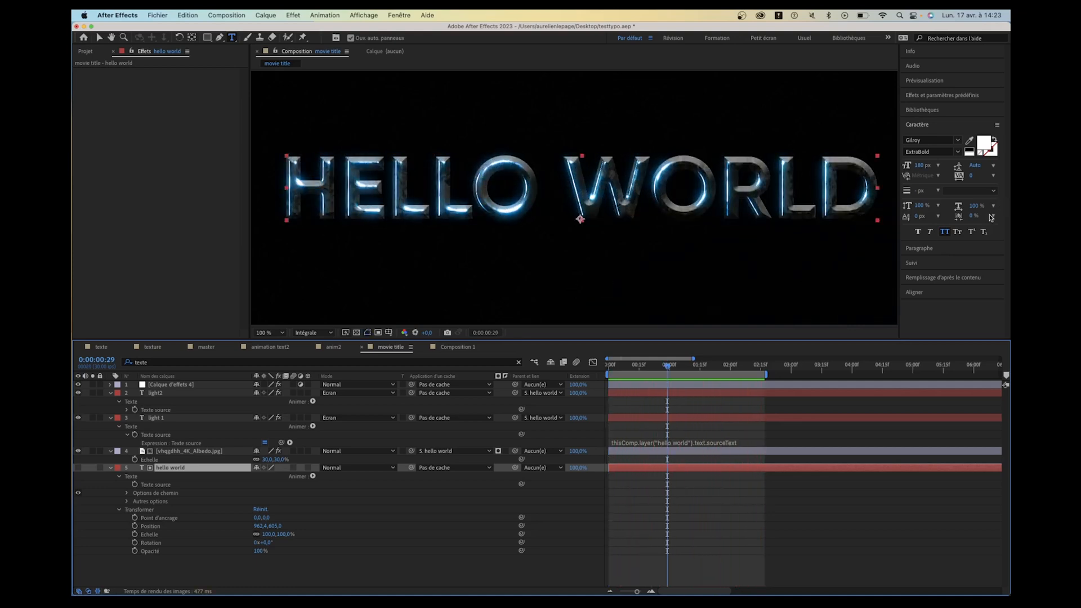
- Search the computer for FileZilla and launch it
key(super+space)
text(file)
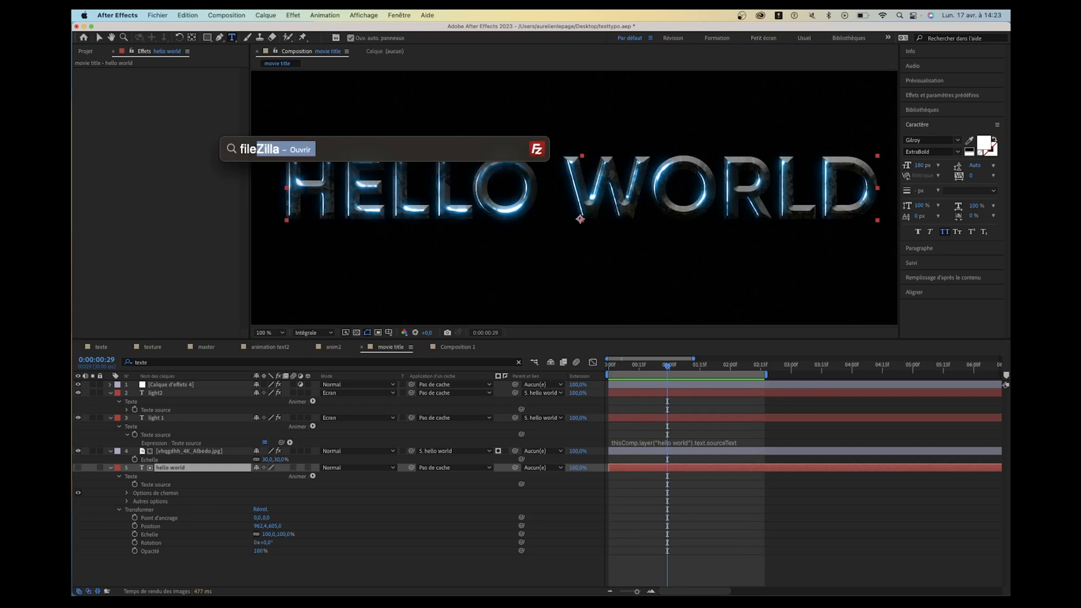
key(Return)
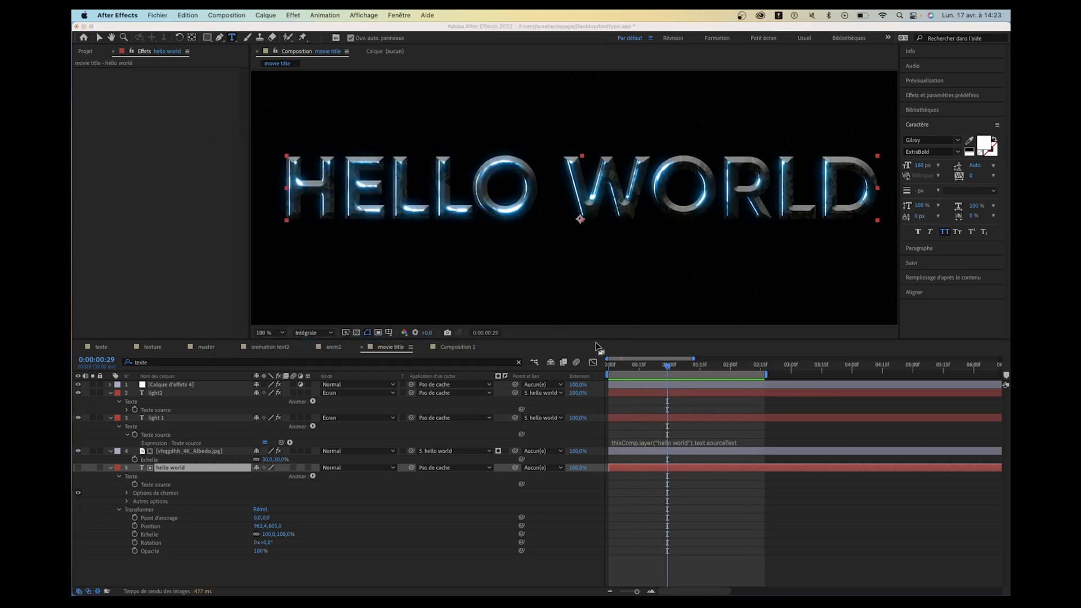